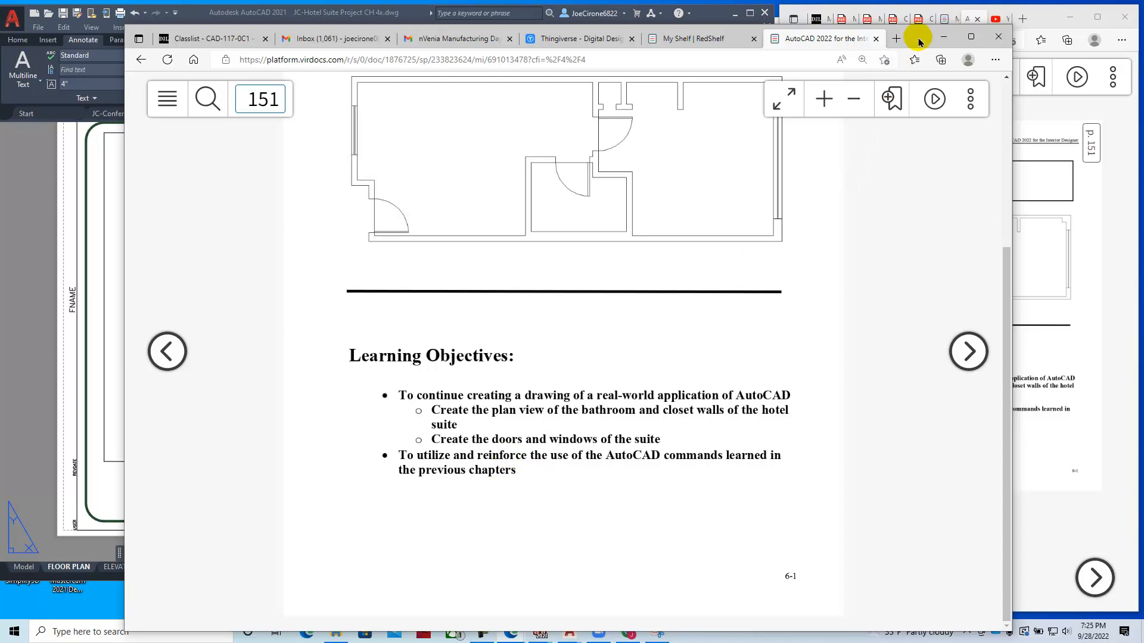
- Page through the Hotel Suite tutorial e-book to page 153 and examine the bathroom wall layout and its dimensions
{"action": "left_click_drag", "start_coordinate": [953, 45], "coordinate": [1047, 61]}
{"action": "left_click", "coordinate": [1039, 55]}
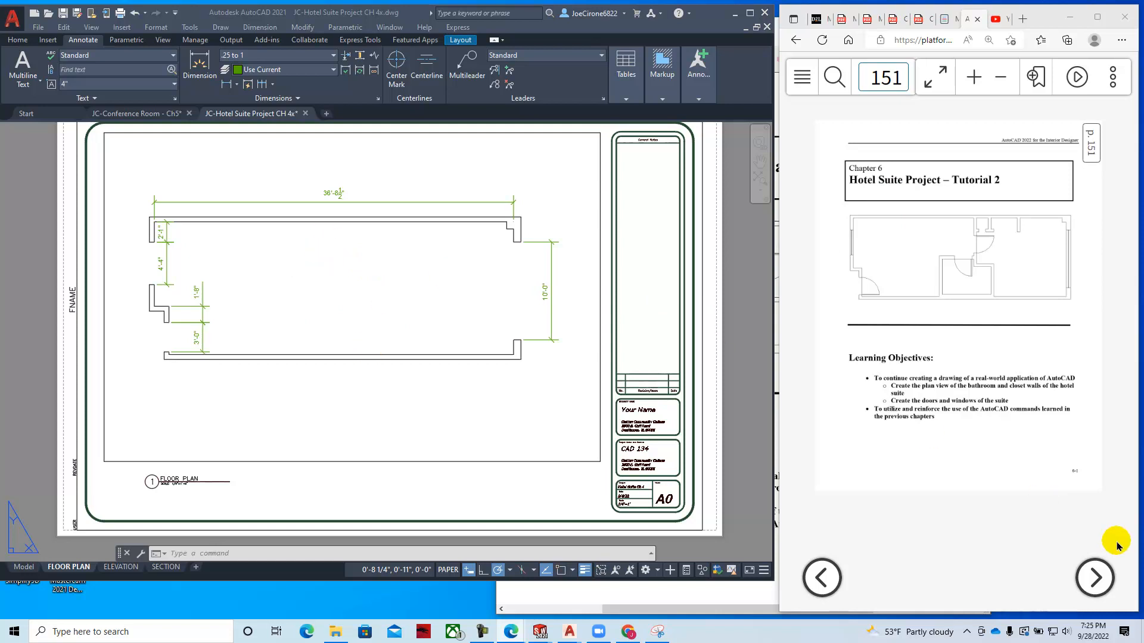
{"action": "left_click", "coordinate": [1095, 578]}
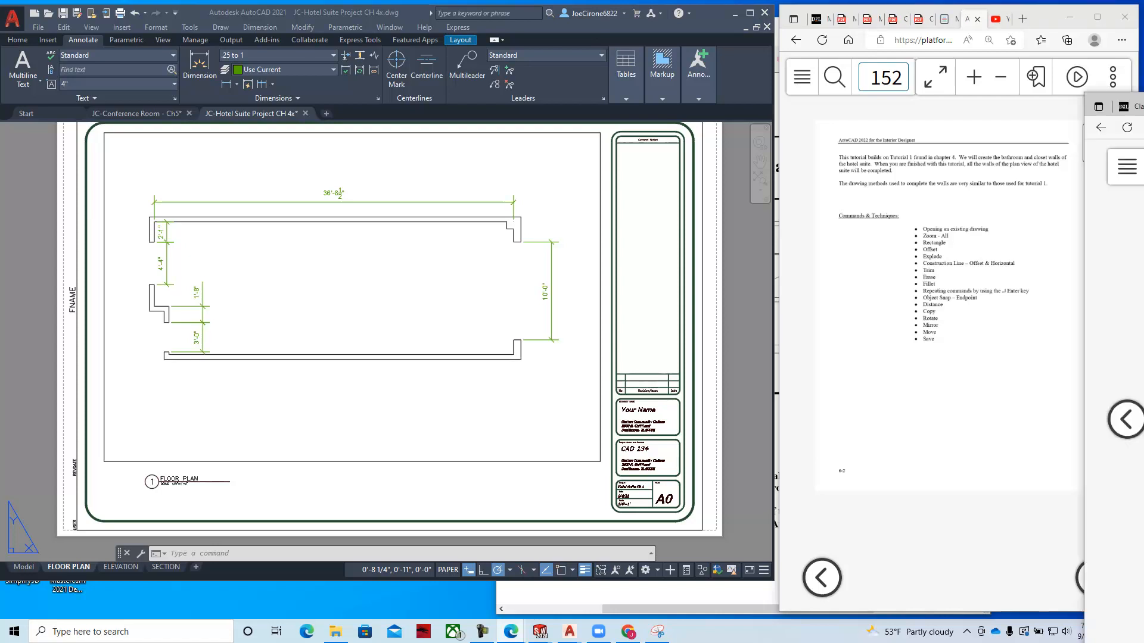
{"action": "left_click_drag", "start_coordinate": [1143, 64], "coordinate": [884, 64]}
{"action": "left_click", "coordinate": [921, 384]}
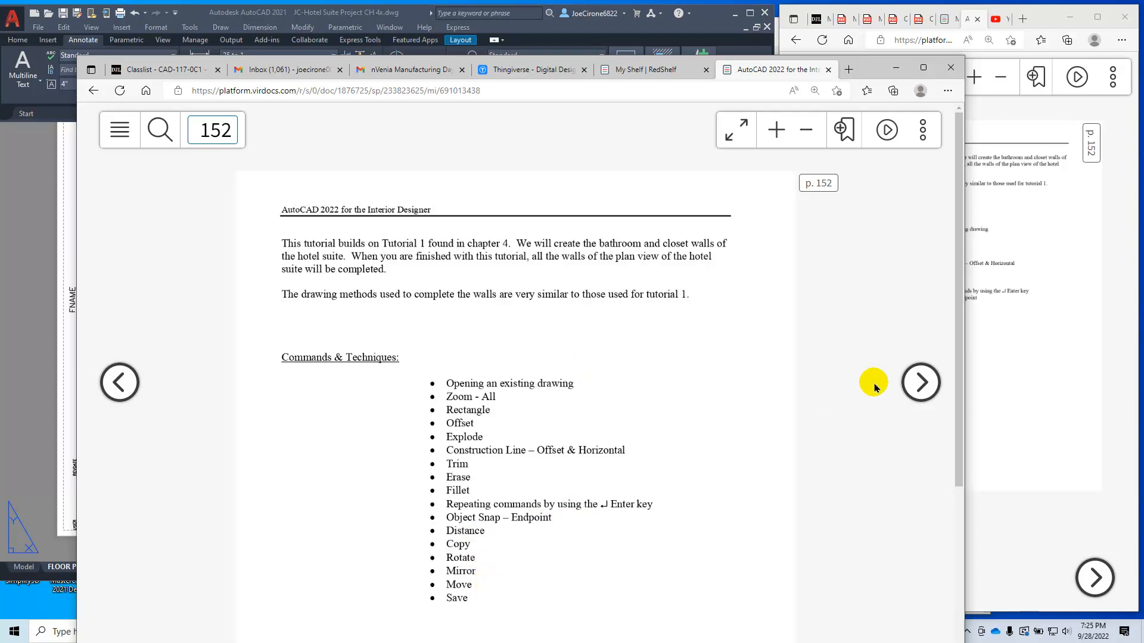
{"action": "left_click", "coordinate": [921, 382]}
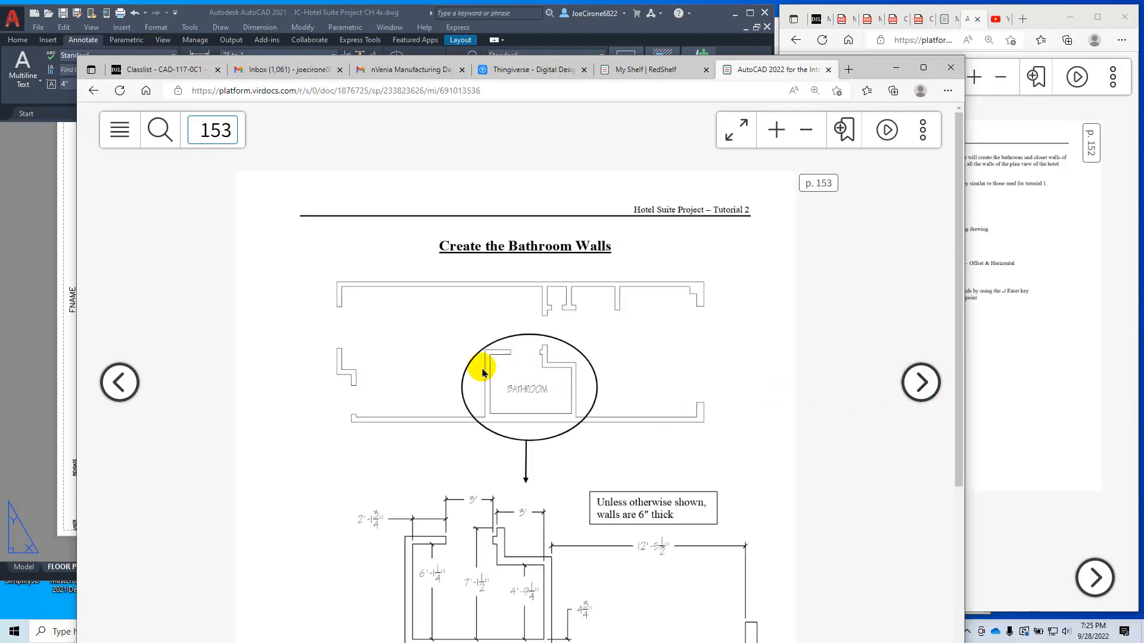
{"action": "scroll", "coordinate": [699, 409], "scroll_direction": "down", "scroll_amount": 3}
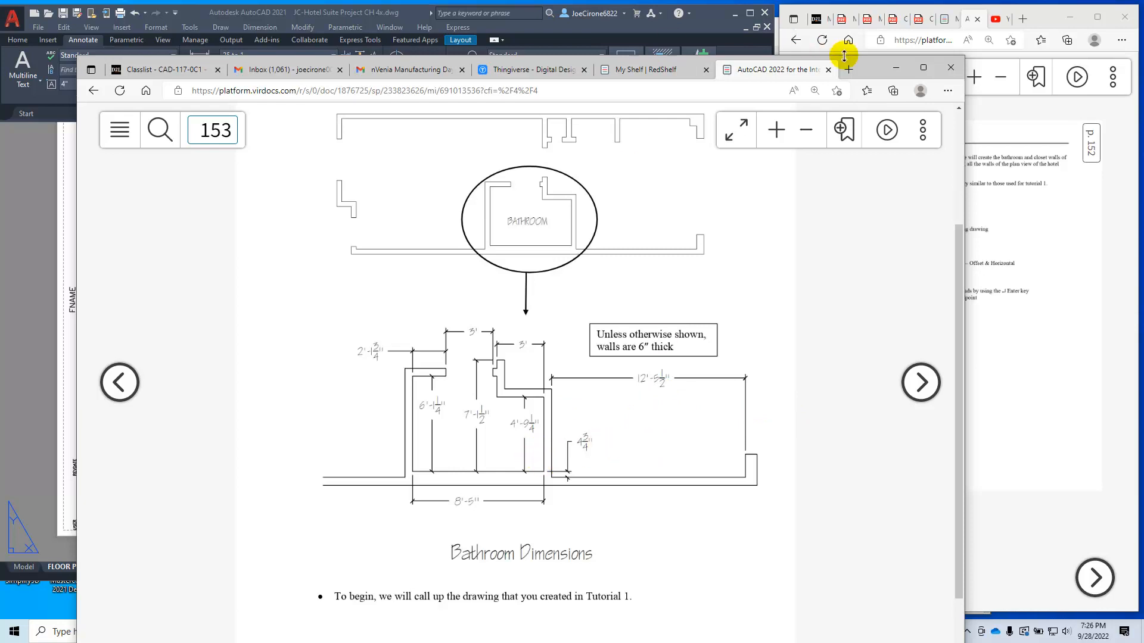
- Move the enlarged e-book window aside and turn the copy beside the drawing to page 153
{"action": "left_click_drag", "start_coordinate": [863, 67], "coordinate": [1143, 98]}
{"action": "key", "text": "super+Down"}
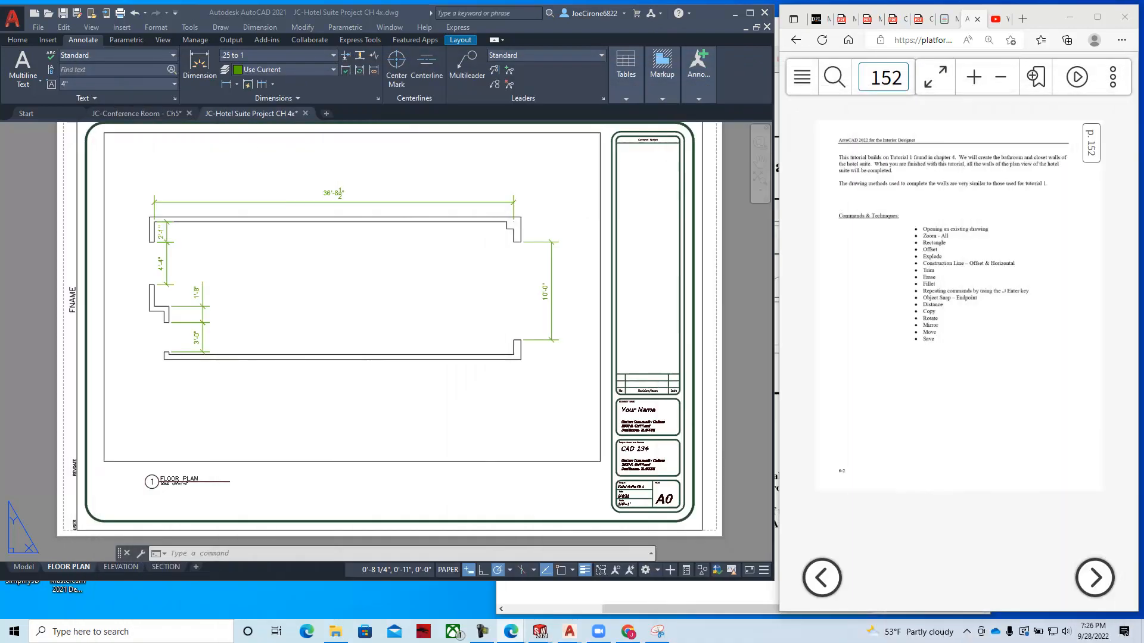
{"action": "left_click", "coordinate": [1095, 578]}
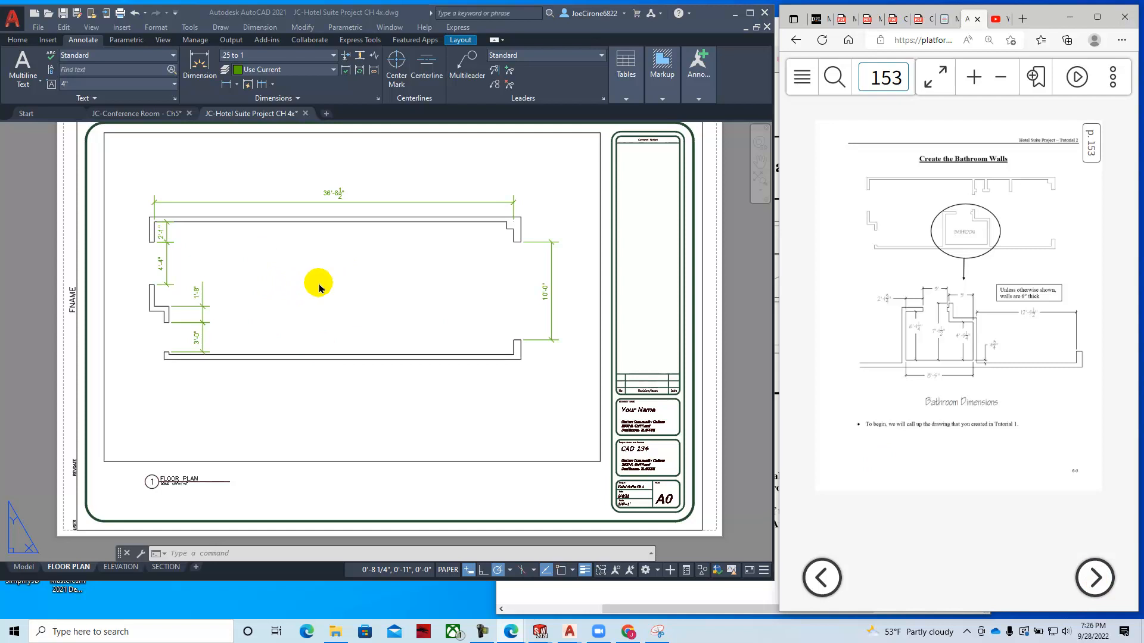
- Open the existing drawing JC-Hotel Suite Project CH 4x from the CAD-134 folder
{"action": "left_click", "coordinate": [37, 30]}
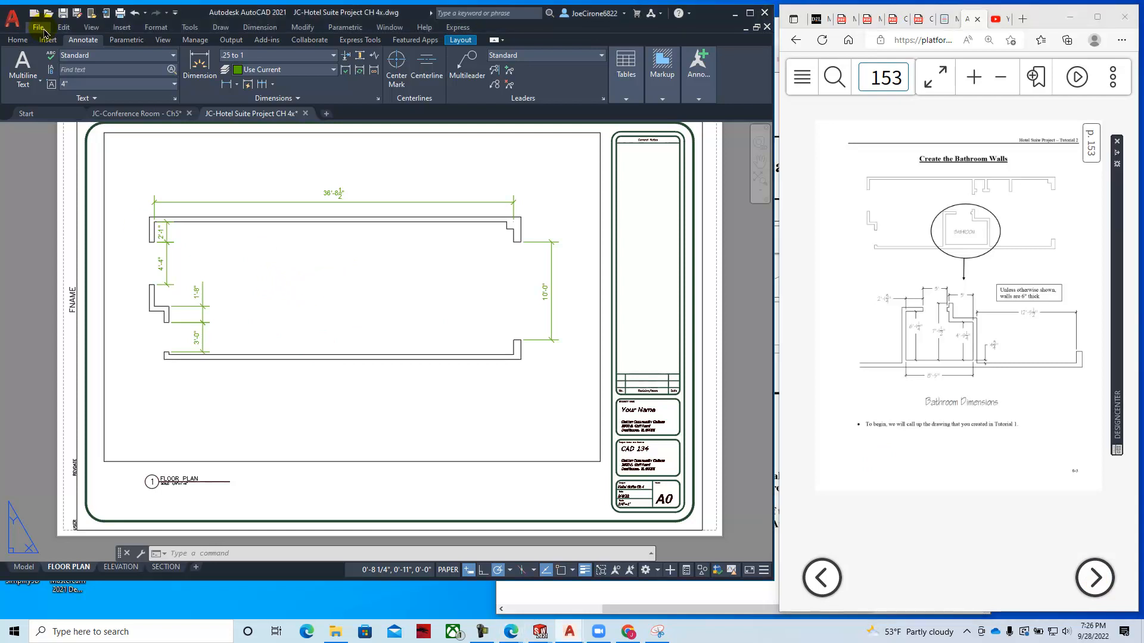
{"action": "left_click", "coordinate": [39, 30]}
{"action": "left_click", "coordinate": [58, 70]}
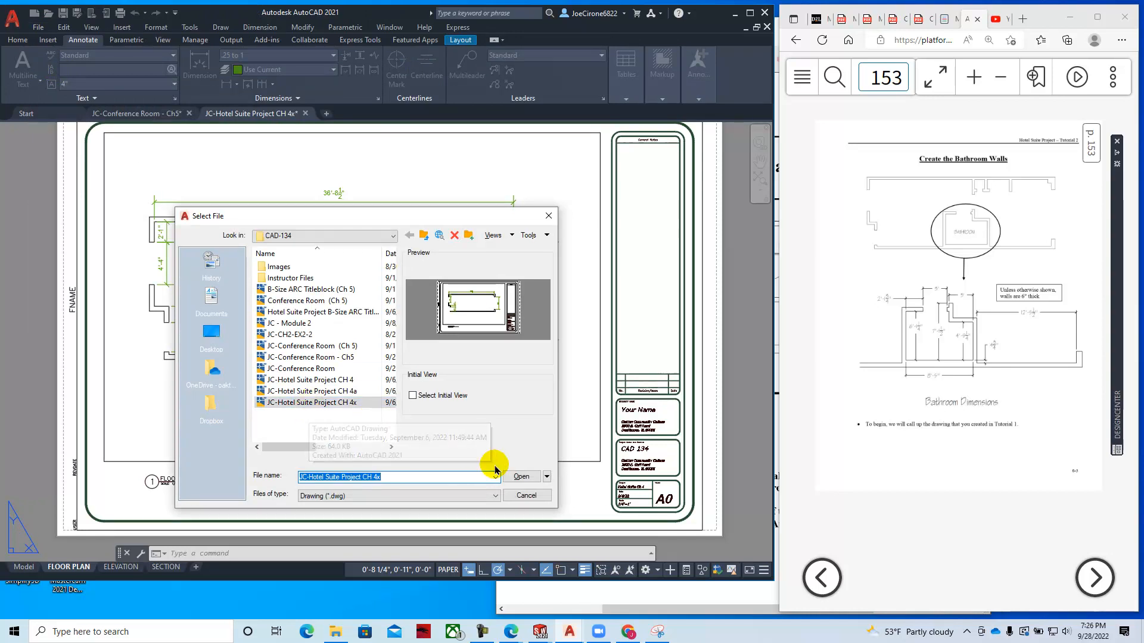
{"action": "left_click", "coordinate": [520, 477]}
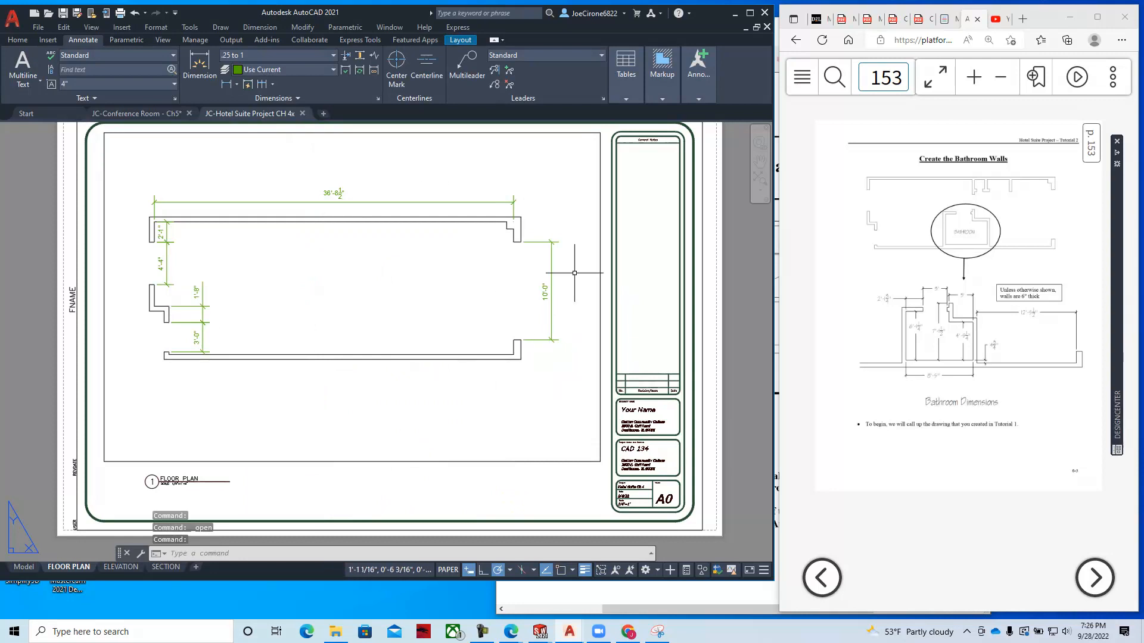
- Switch from the FLOOR PLAN layout to model space to work on the suite walls
{"action": "double_click", "coordinate": [575, 202]}
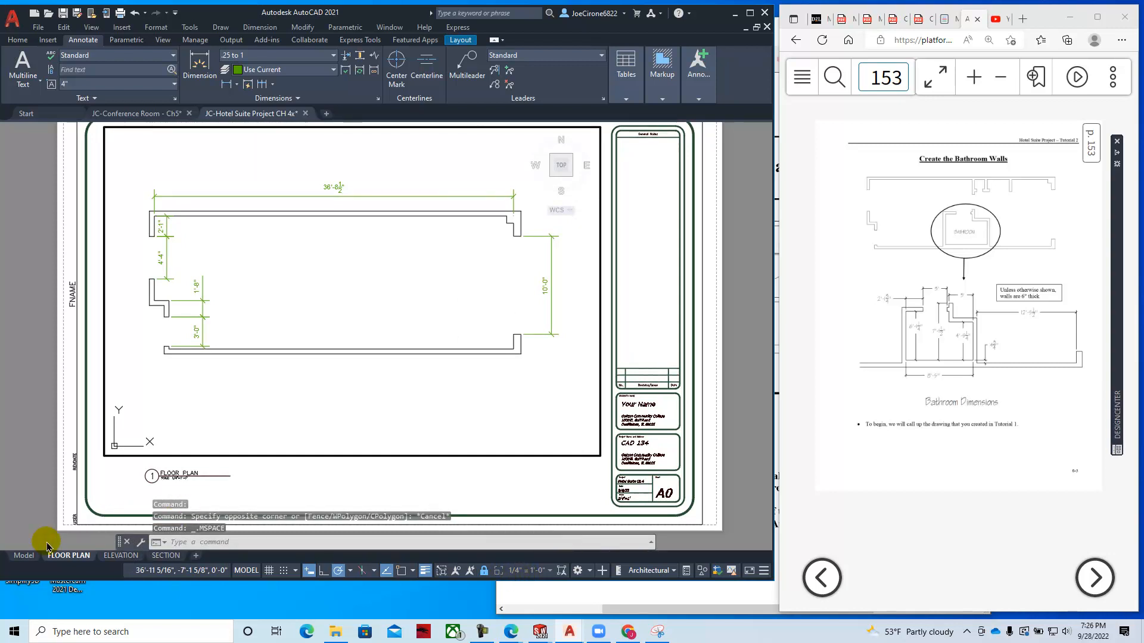
{"action": "left_click", "coordinate": [27, 557]}
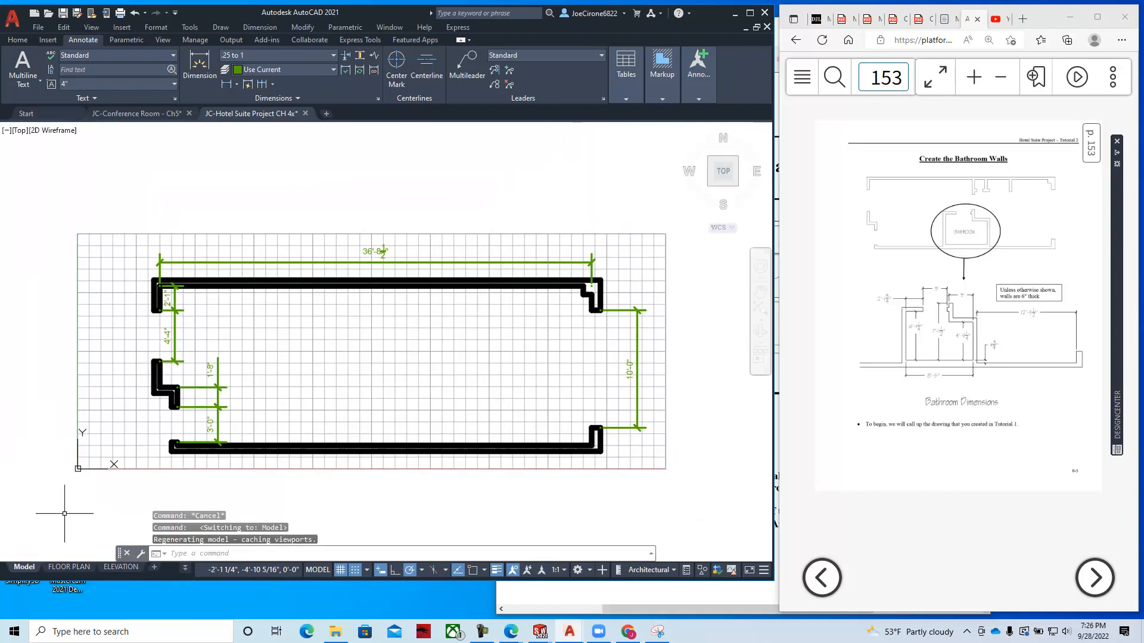
{"action": "scroll", "coordinate": [312, 327], "scroll_direction": "up", "scroll_amount": 3}
{"action": "scroll", "coordinate": [327, 352], "scroll_direction": "down", "scroll_amount": 2}
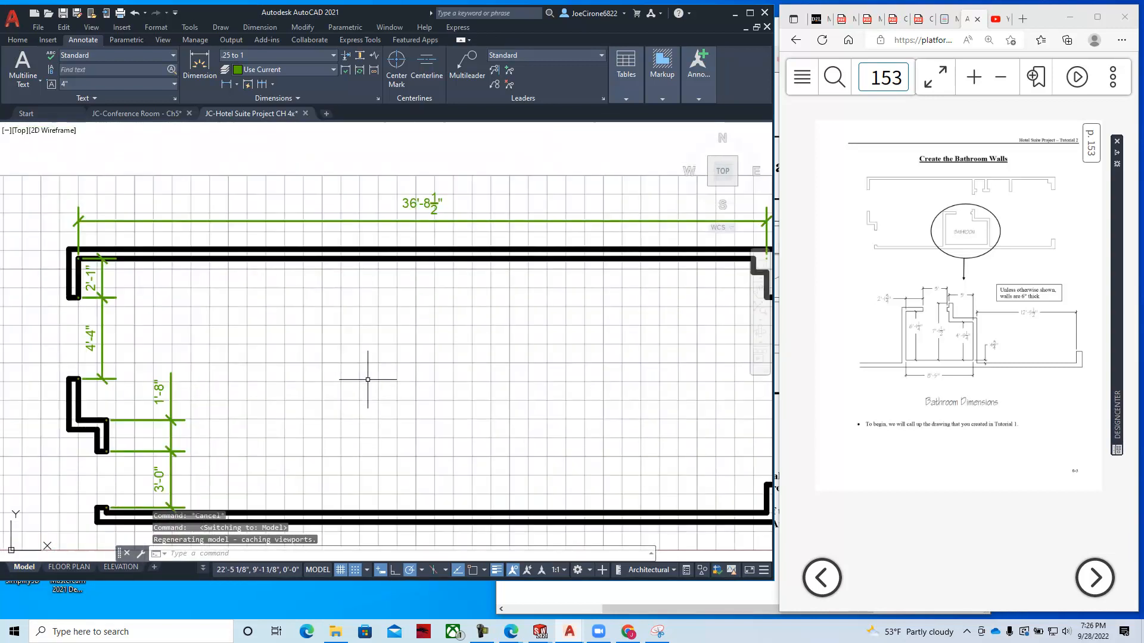
{"action": "middle_click_drag", "start_coordinate": [408, 409], "coordinate": [361, 361]}
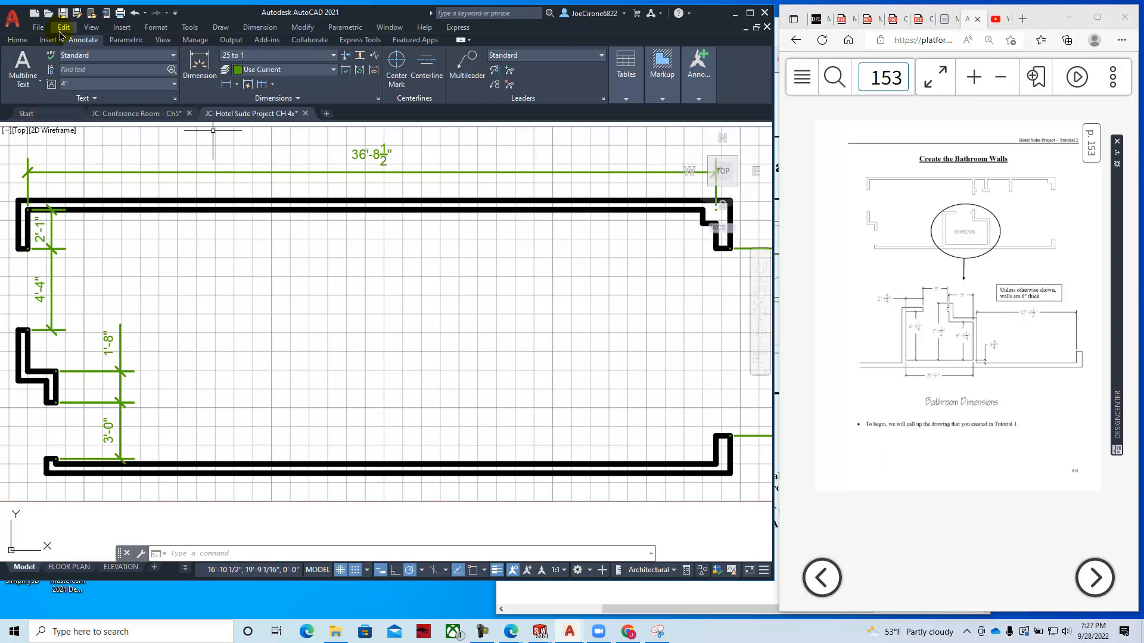
- Offset the inner face of the lower-right wall stub 12'-5-1/2" to the left for the bathroom's outer right wall line
{"action": "left_click", "coordinate": [18, 40]}
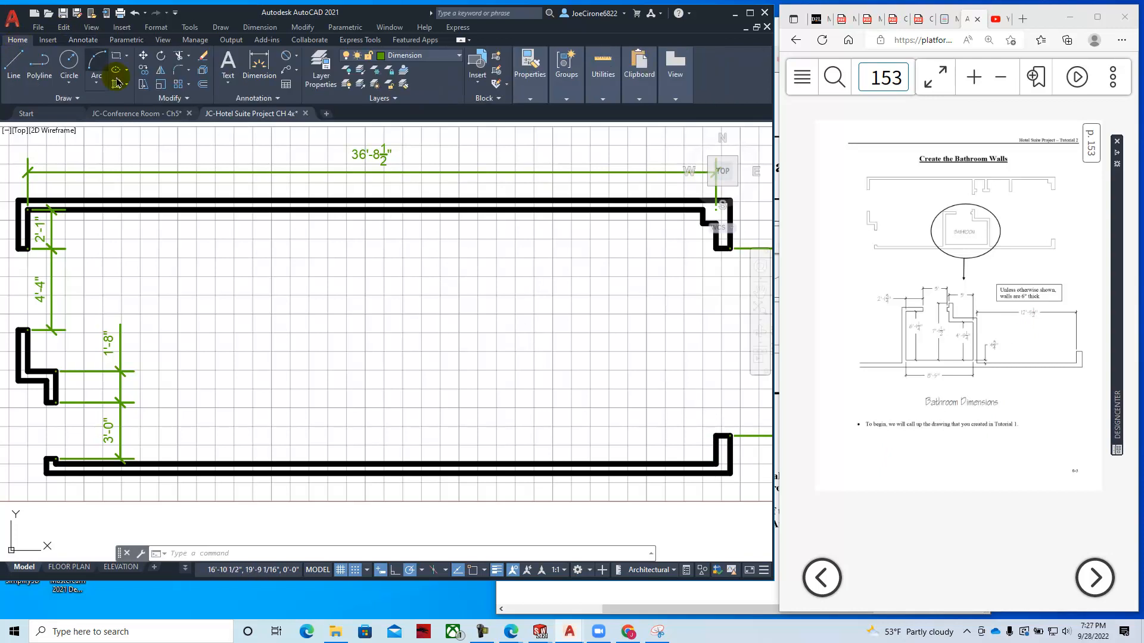
{"action": "left_click", "coordinate": [202, 84]}
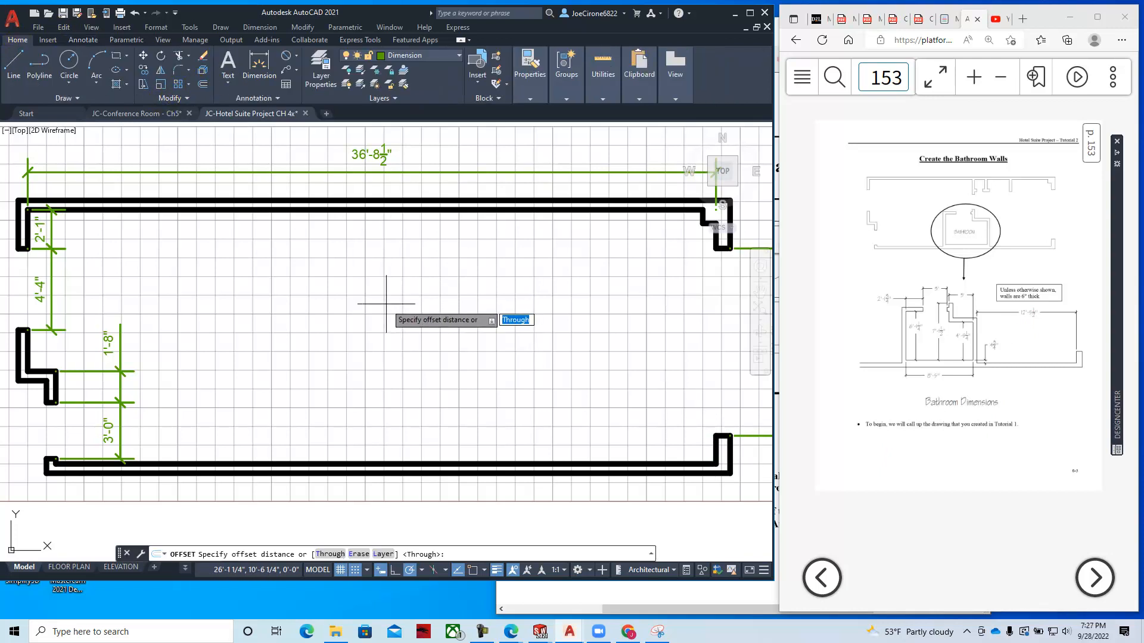
{"action": "type", "text": "12"}
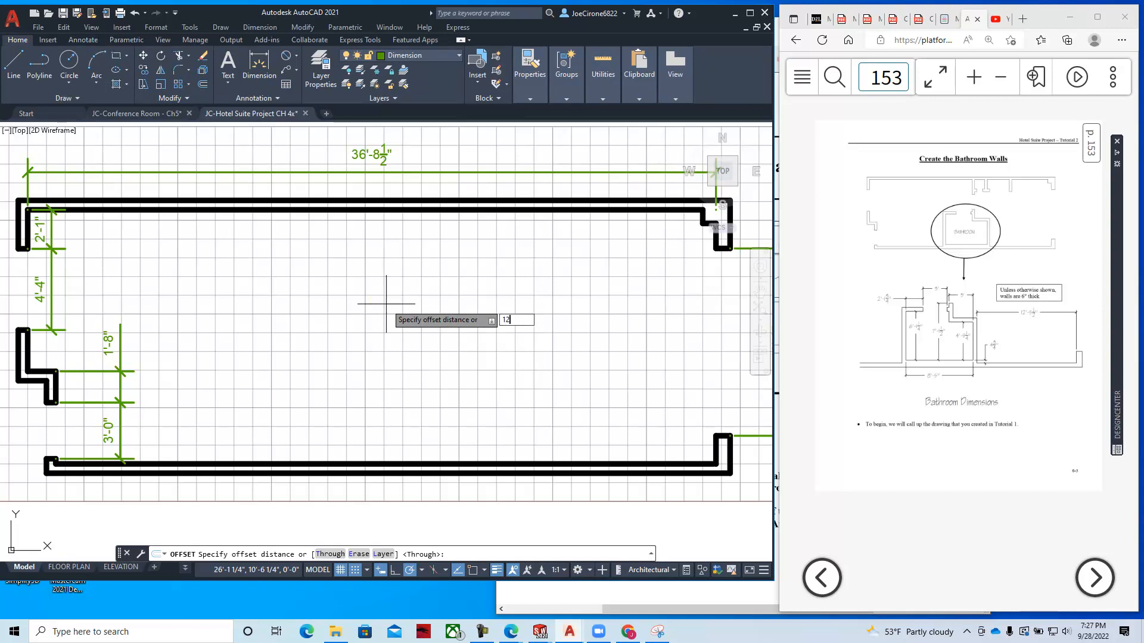
{"action": "key", "text": "BackSpace"}
{"action": "type", "text": "/2"}
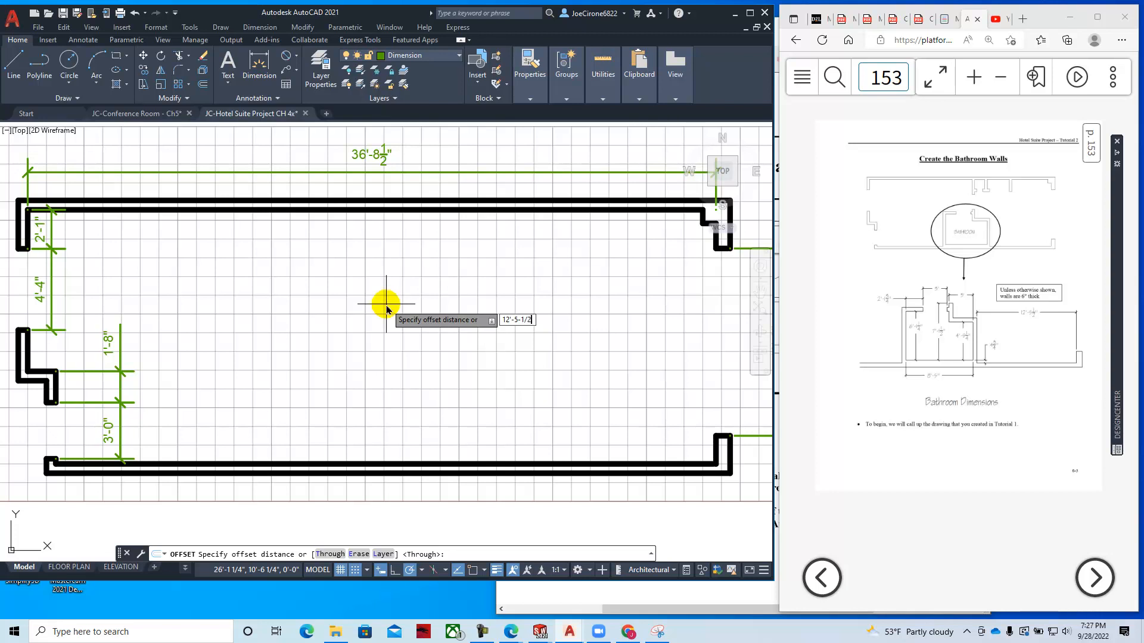
{"action": "key", "text": "Return"}
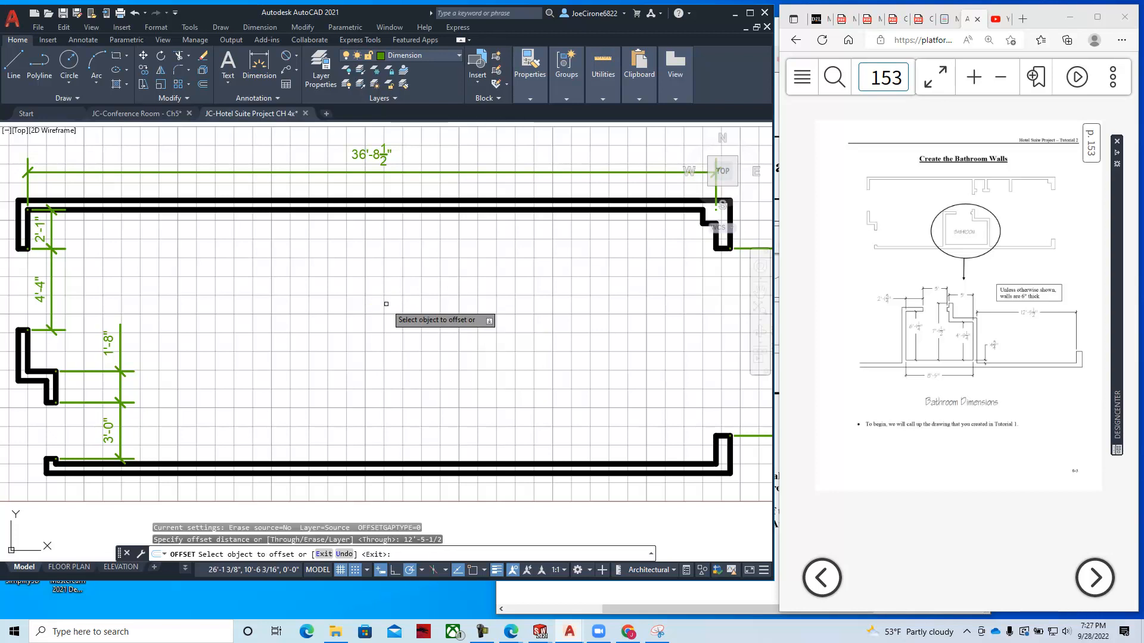
{"action": "left_click", "coordinate": [714, 449]}
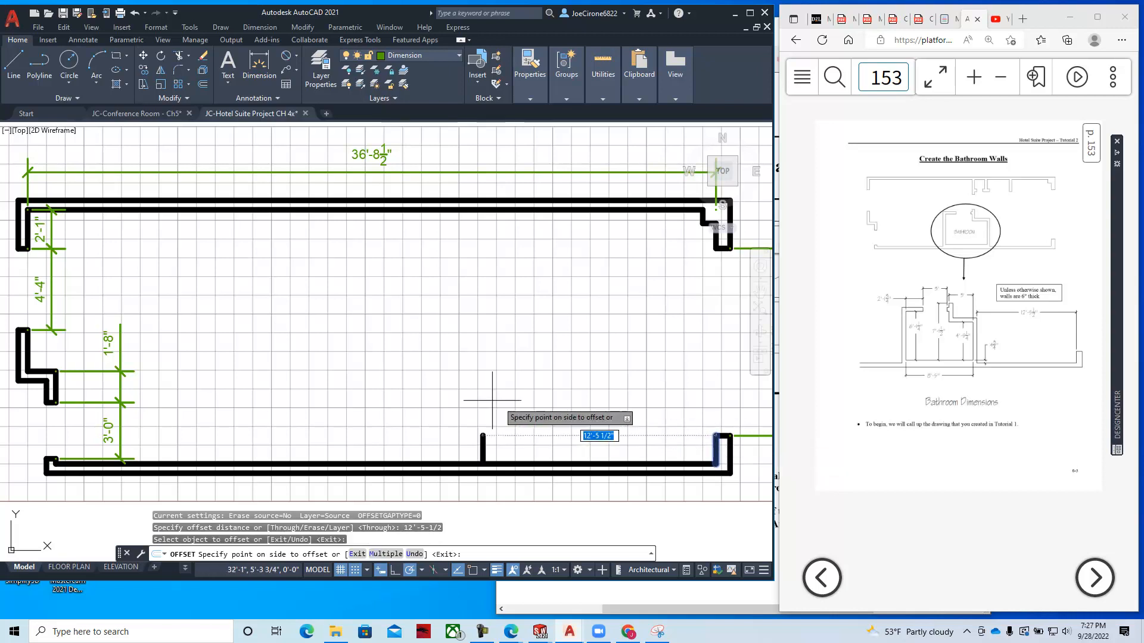
{"action": "left_click", "coordinate": [413, 398]}
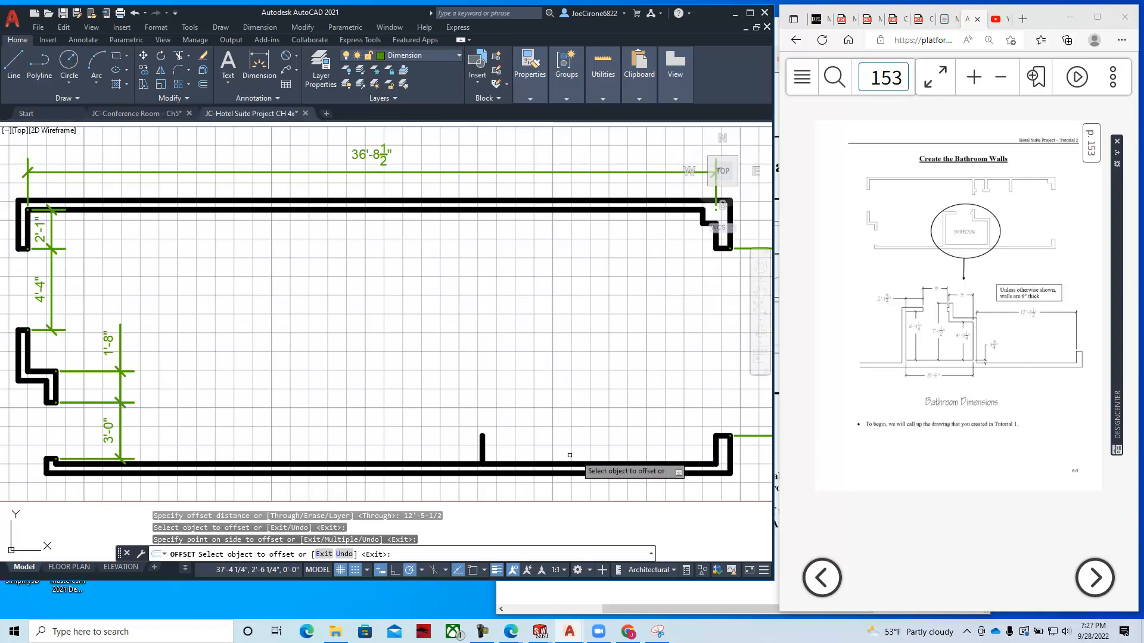
{"action": "key", "text": "Escape"}
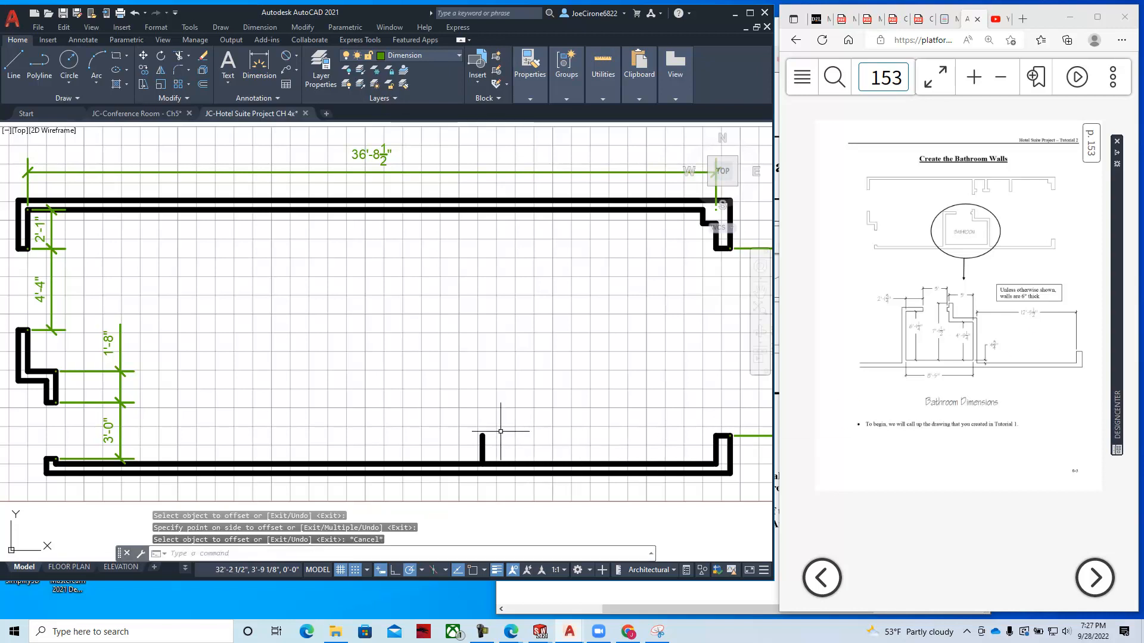
- With Ortho on, stretch the upper end of the offset wall line straight up by about 6'-3"
{"action": "left_click", "coordinate": [482, 435]}
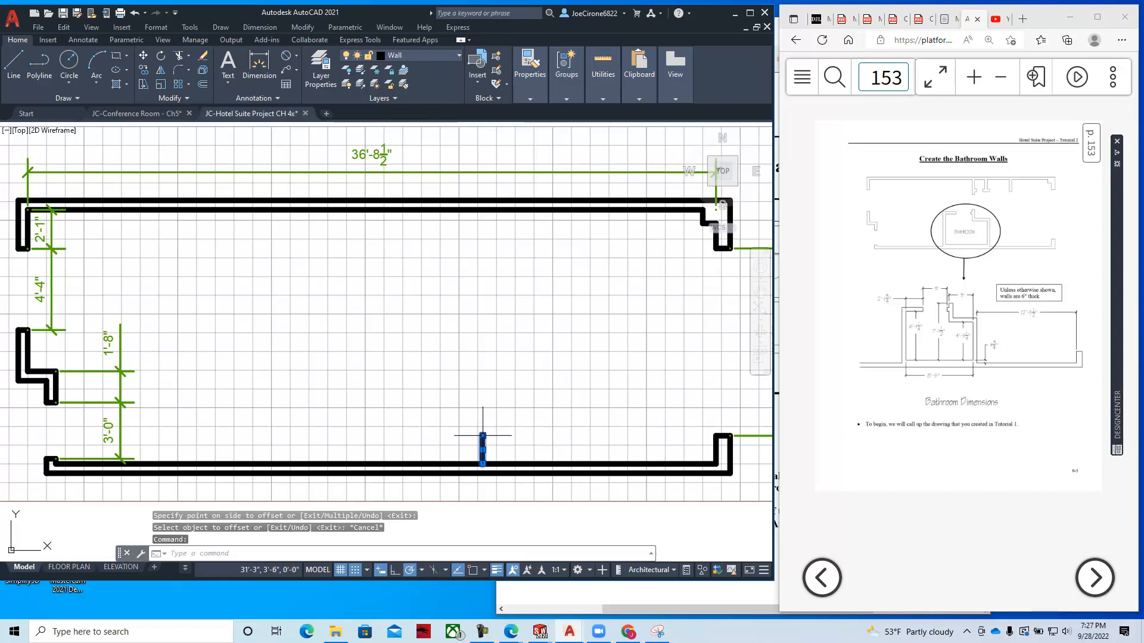
{"action": "left_click", "coordinate": [483, 433]}
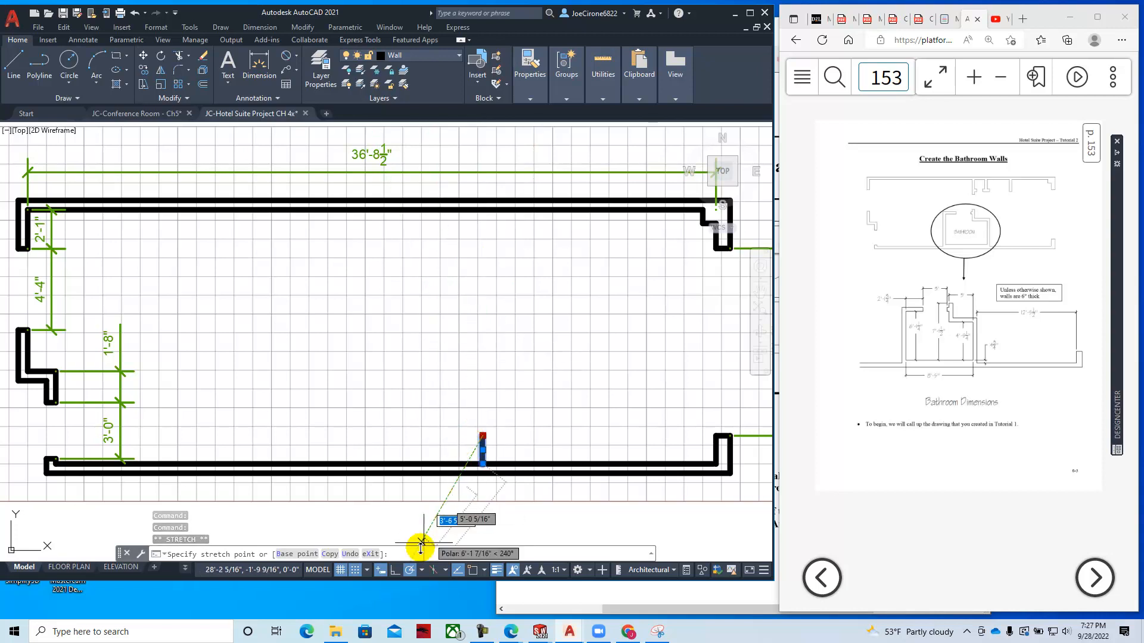
{"action": "left_click", "coordinate": [396, 570]}
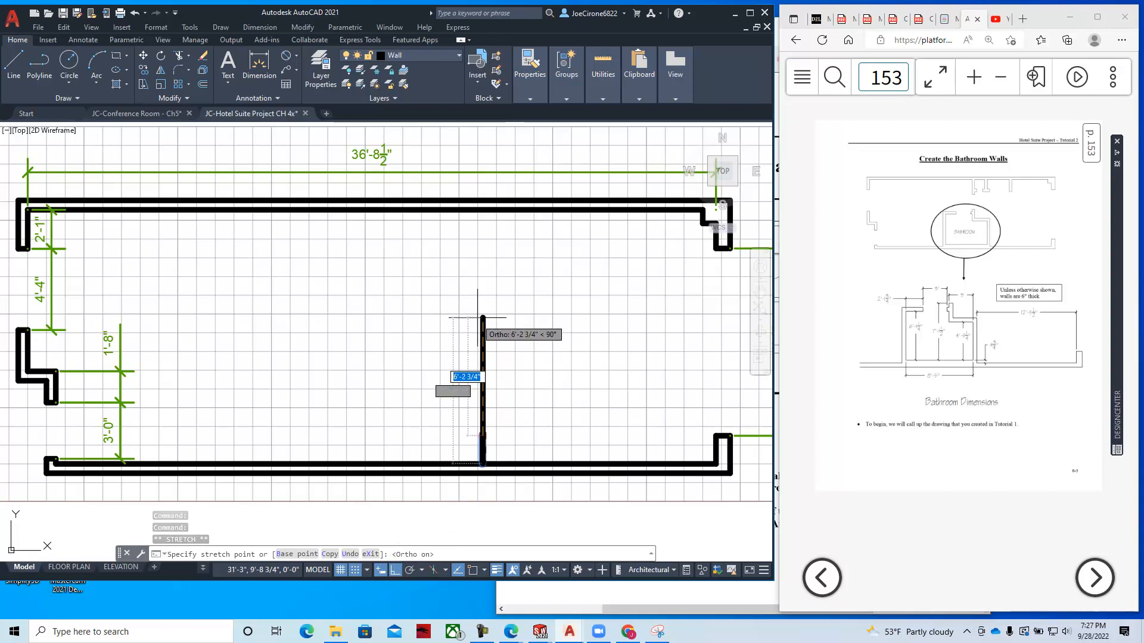
{"action": "left_click", "coordinate": [483, 316]}
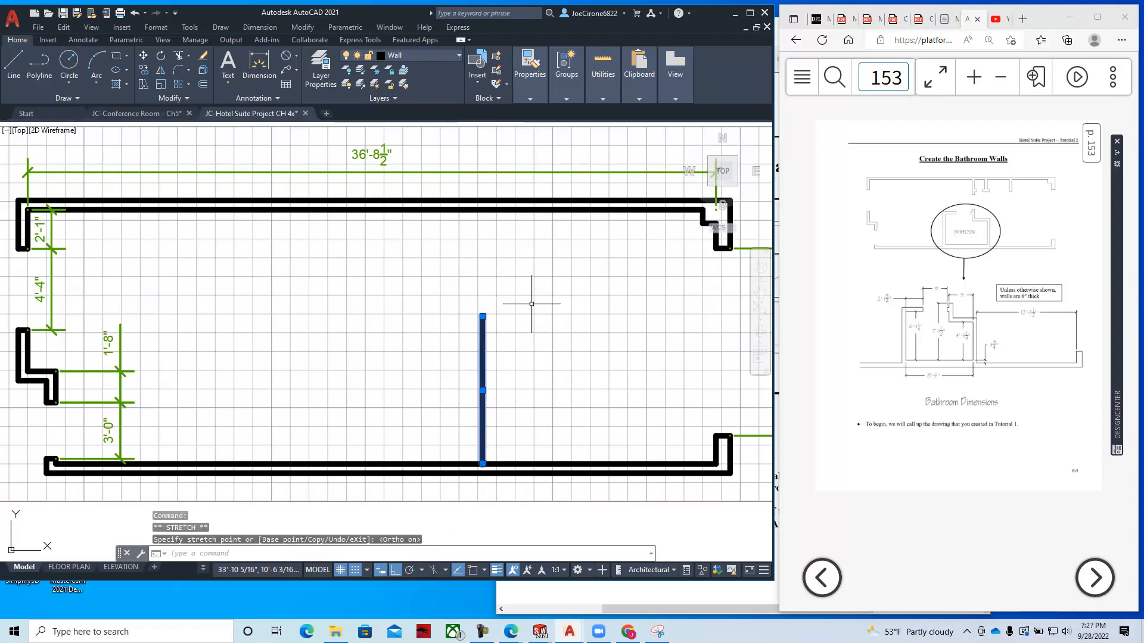
{"action": "key", "text": "Escape"}
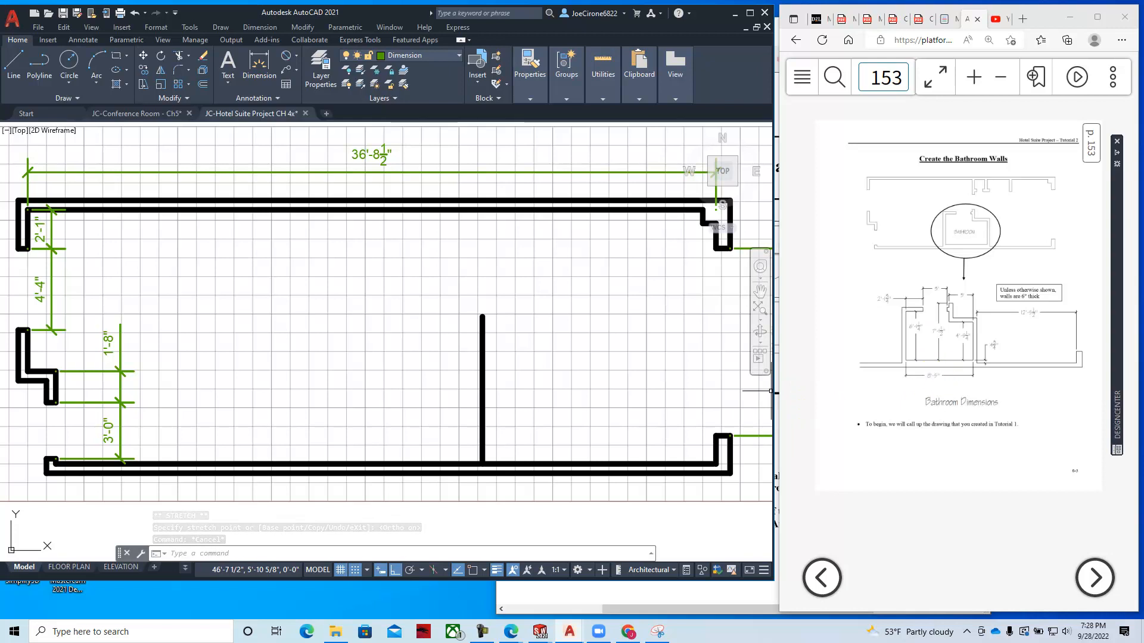
{"action": "left_click_drag", "start_coordinate": [1143, 87], "coordinate": [1087, 58]}
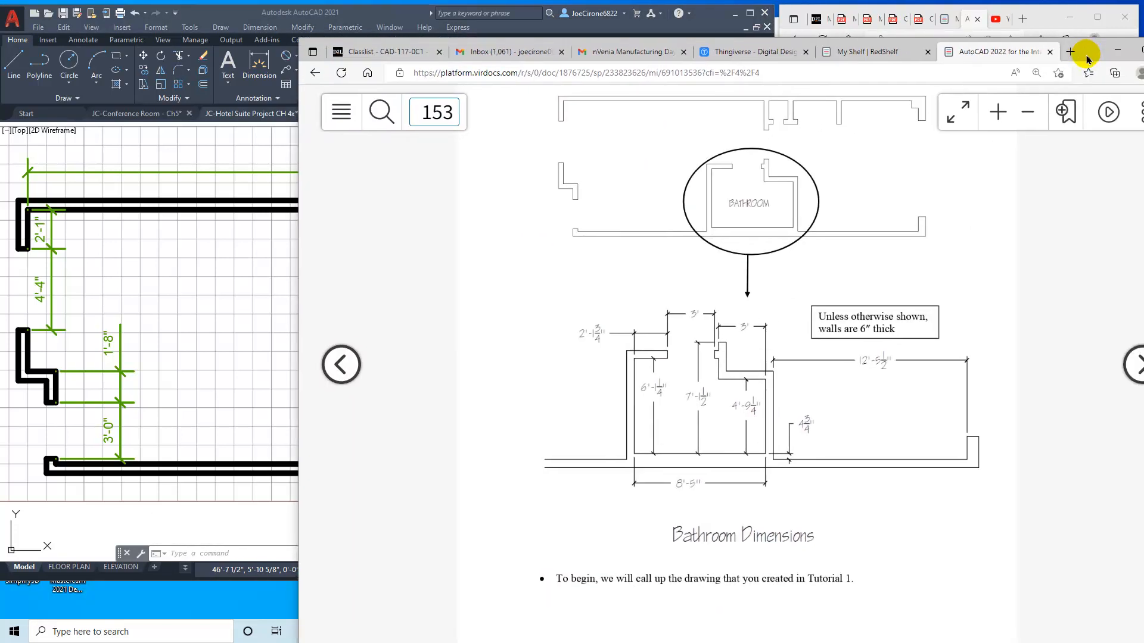
{"action": "left_click_drag", "start_coordinate": [1088, 59], "coordinate": [1143, 89]}
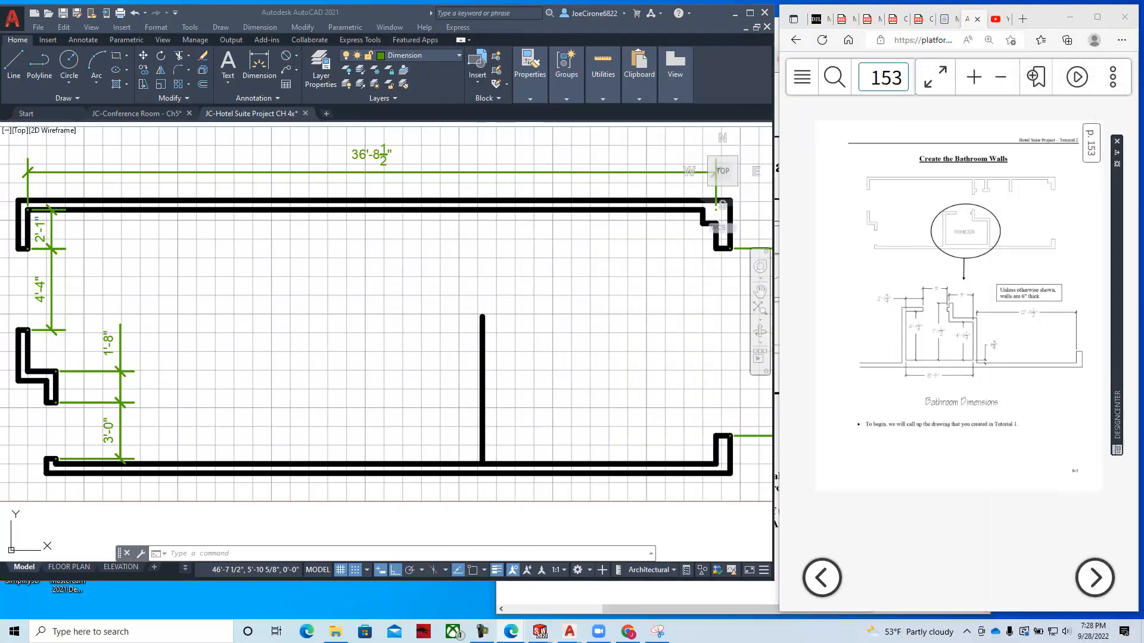
{"action": "left_click", "coordinate": [205, 89]}
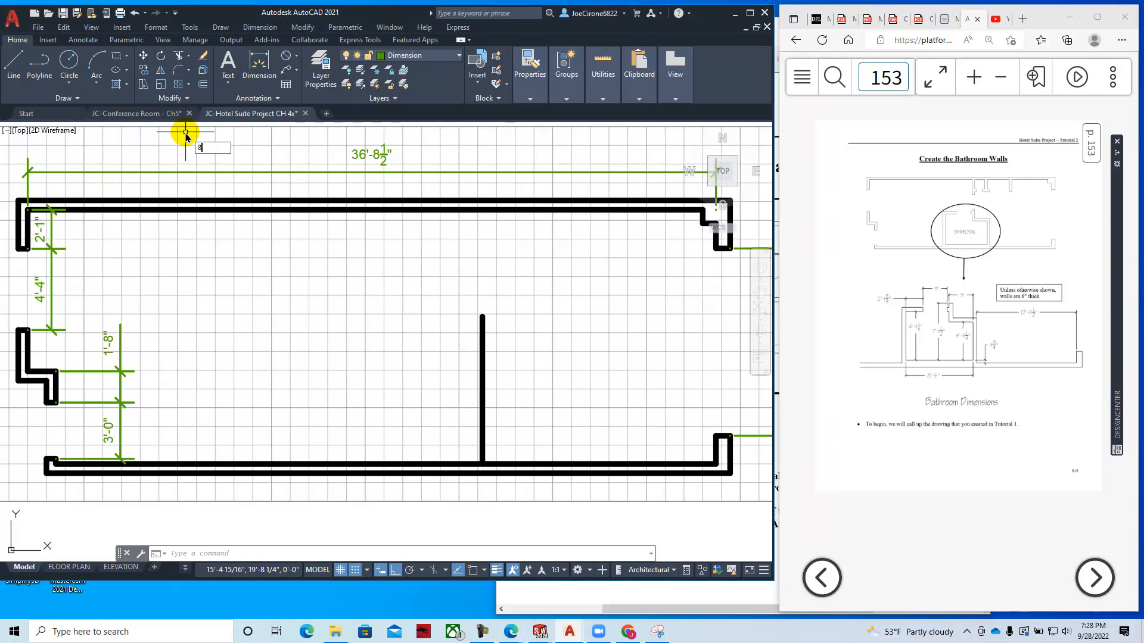
{"action": "type", "text": "'5"}
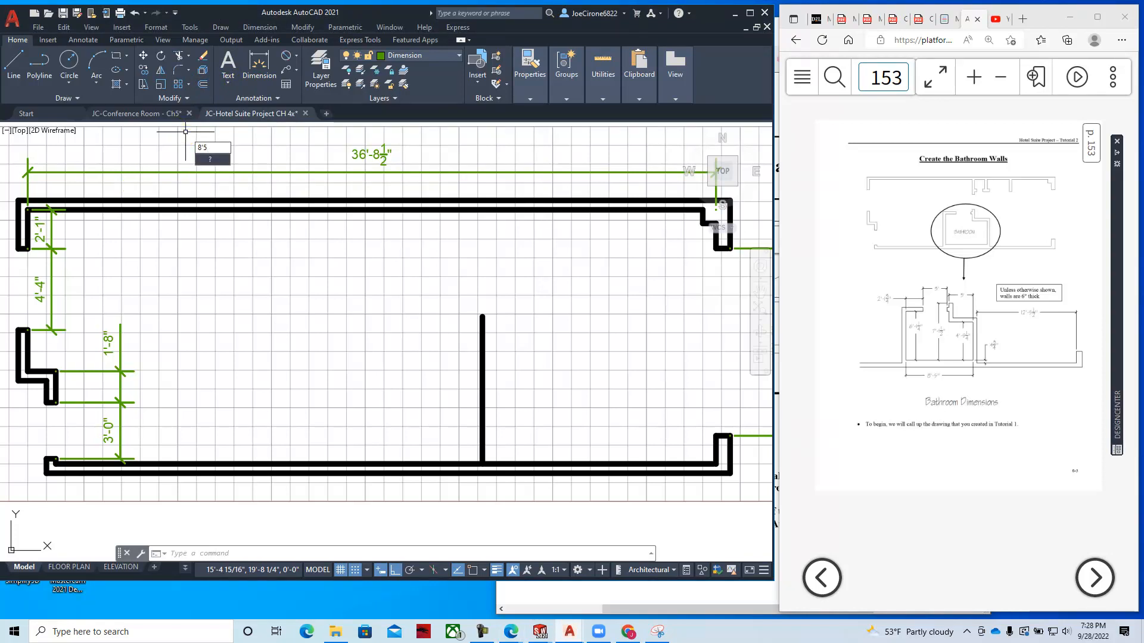
{"action": "key", "text": "Return"}
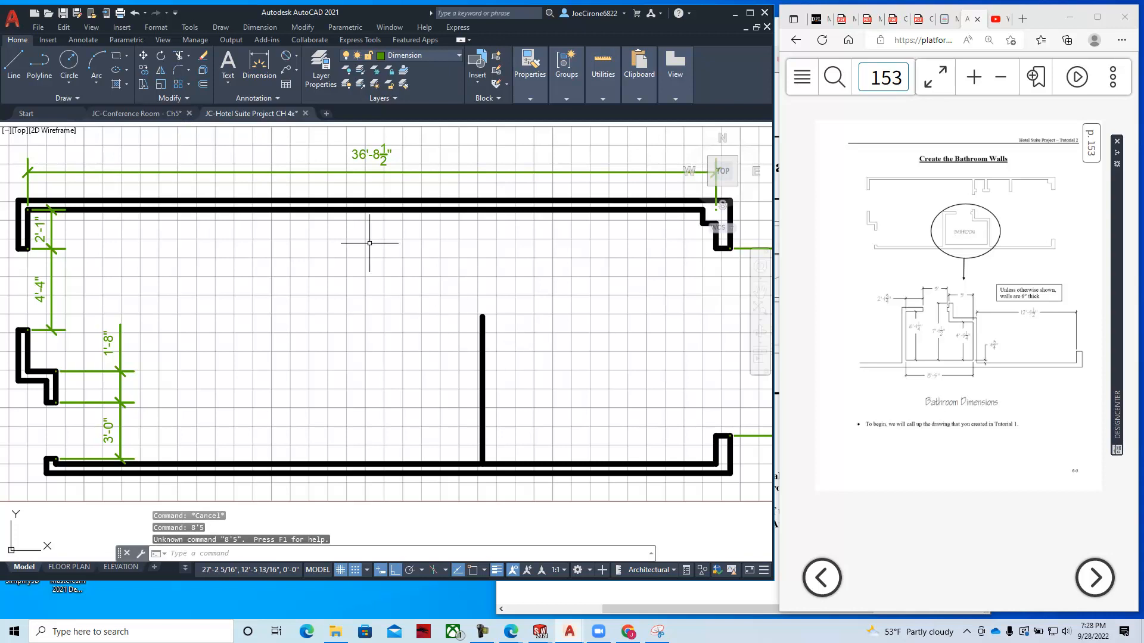
- Offset the bathroom's right vertical wall line 8'-5" to the left to create the opposite wall line
{"action": "left_click", "coordinate": [203, 86]}
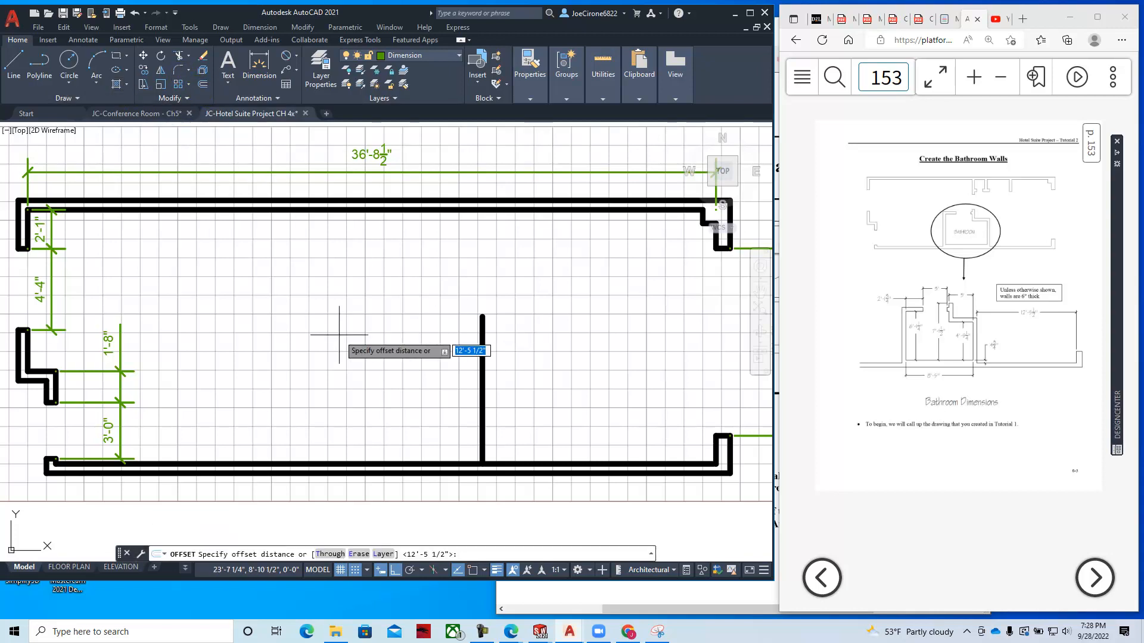
{"action": "type", "text": "8"}
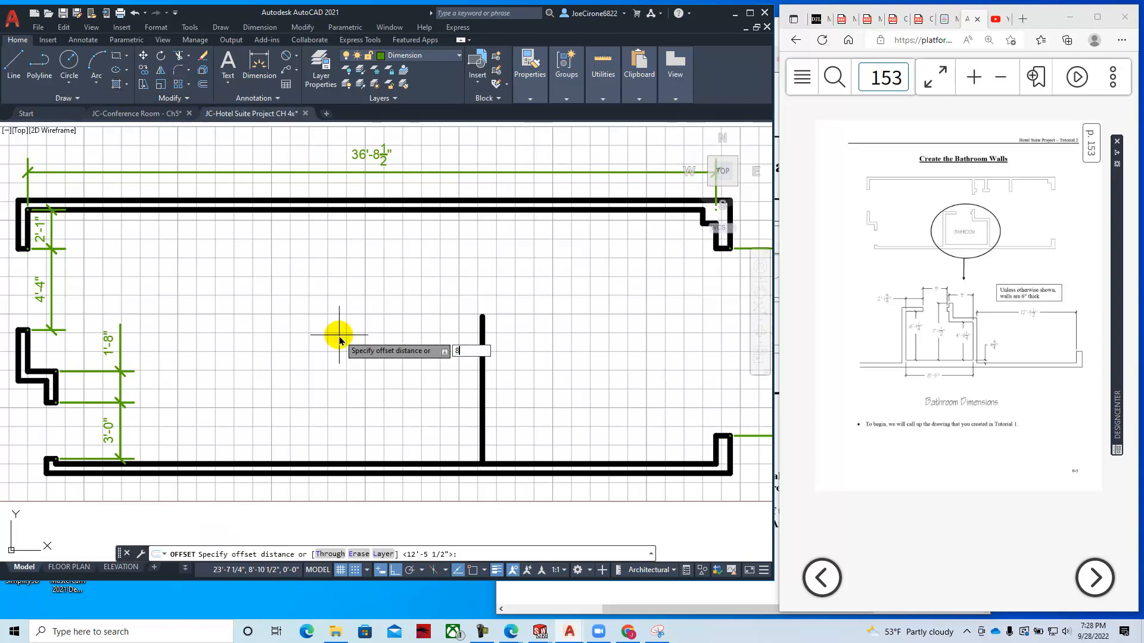
{"action": "type", "text": "'5"}
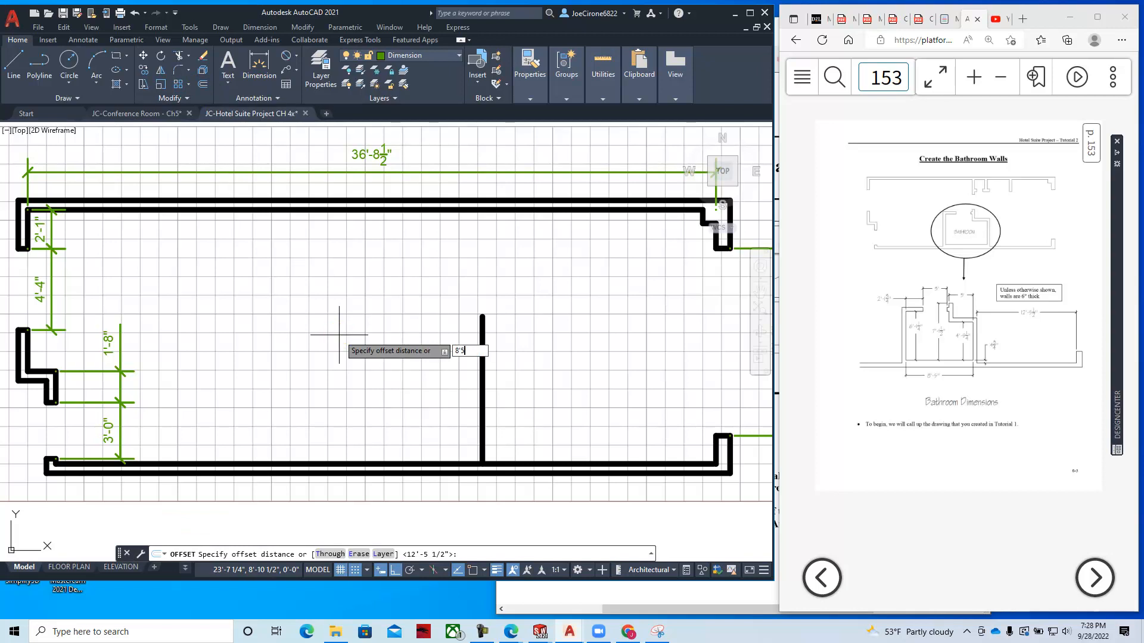
{"action": "key", "text": "Return"}
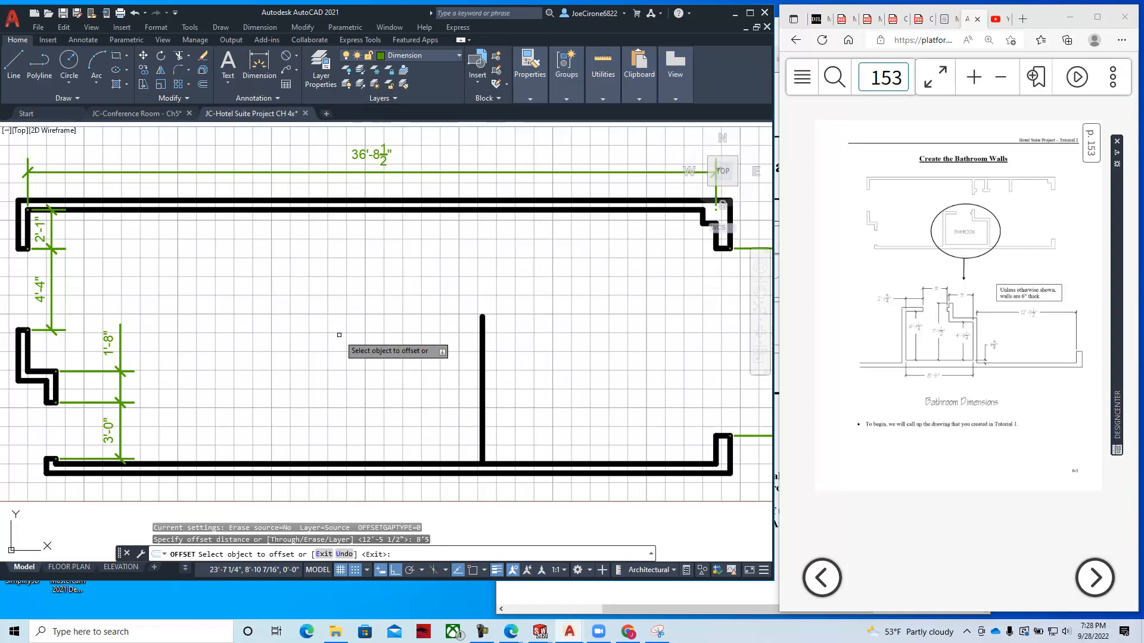
{"action": "left_click", "coordinate": [482, 342]}
{"action": "left_click", "coordinate": [392, 340]}
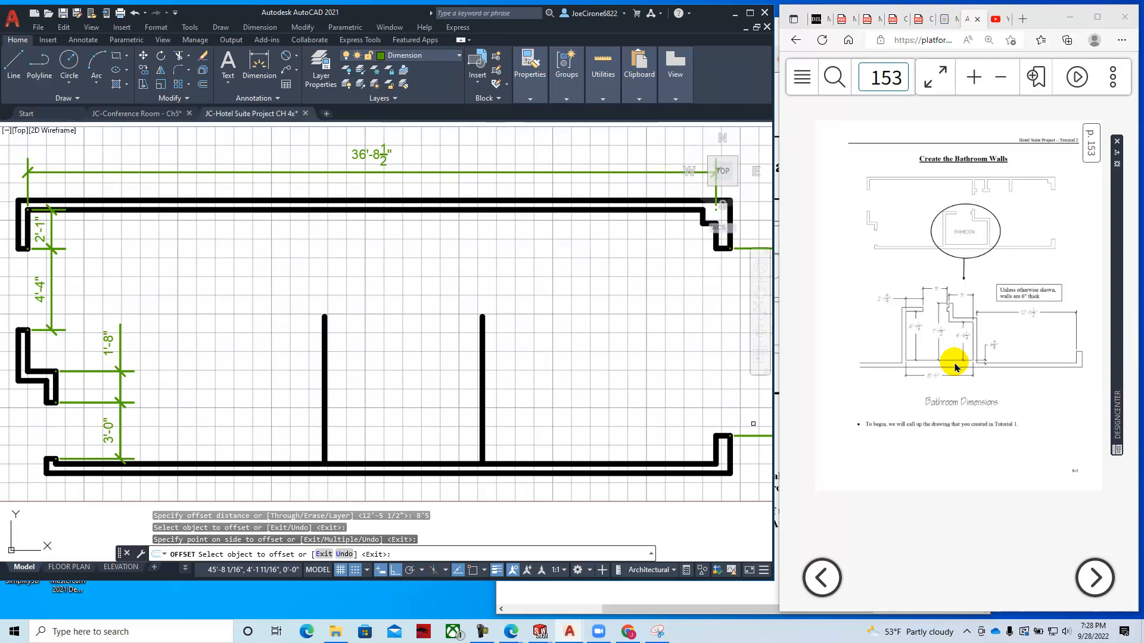
{"action": "right_click", "coordinate": [255, 248]}
{"action": "left_click", "coordinate": [283, 256]}
- Offset the inner line of the suite's bottom wall 4-3/4" upward
{"action": "right_click", "coordinate": [284, 256]}
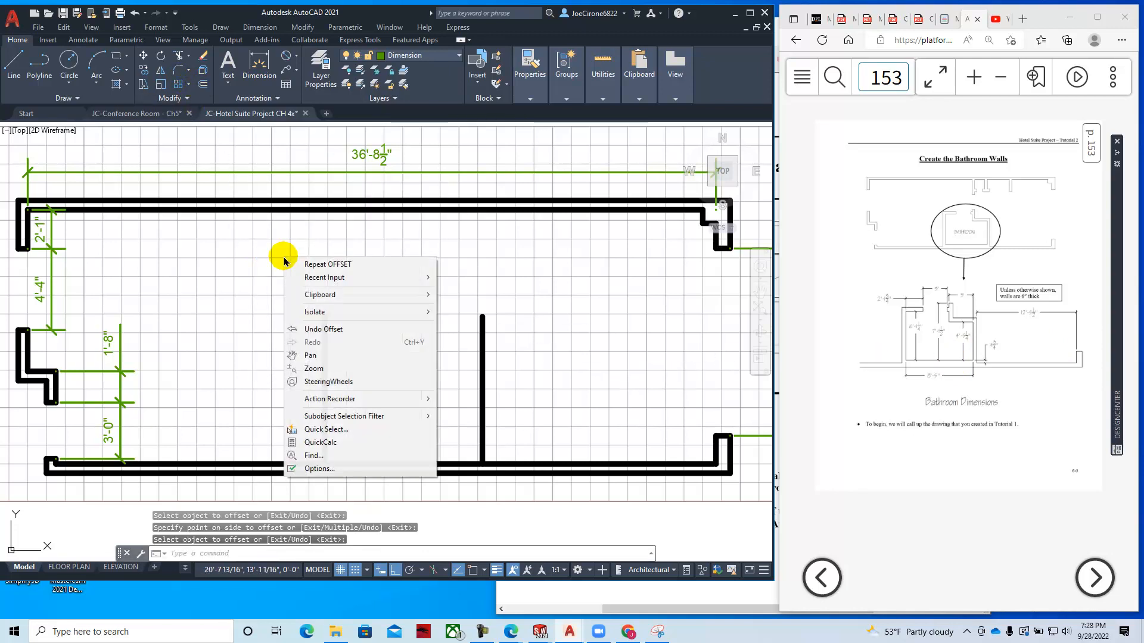
{"action": "left_click", "coordinate": [325, 264]}
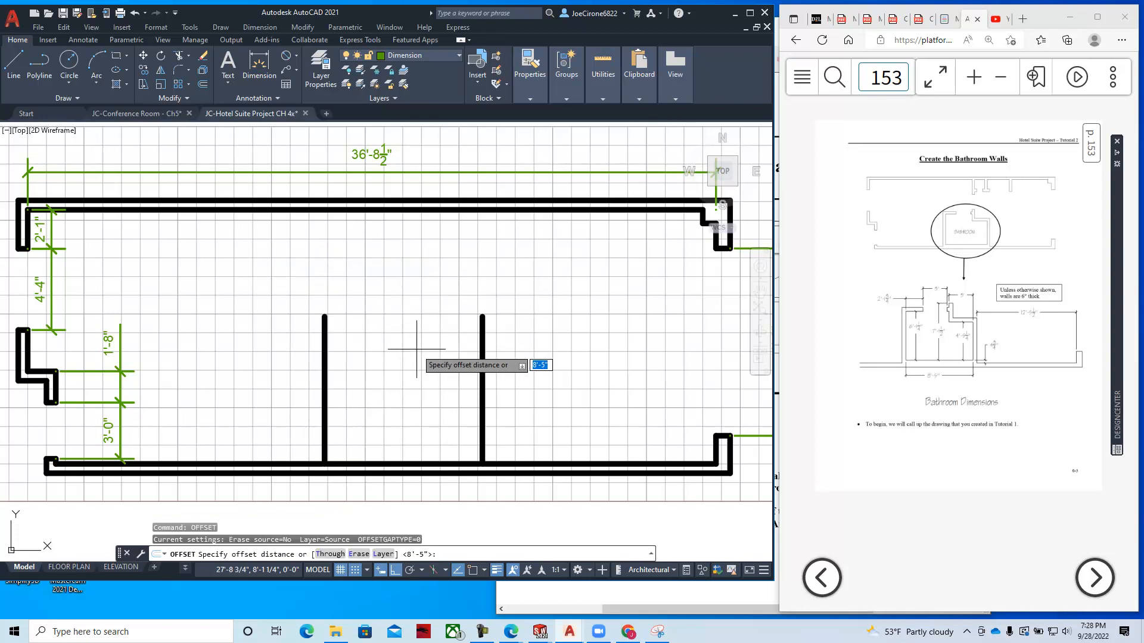
{"action": "type", "text": "4"}
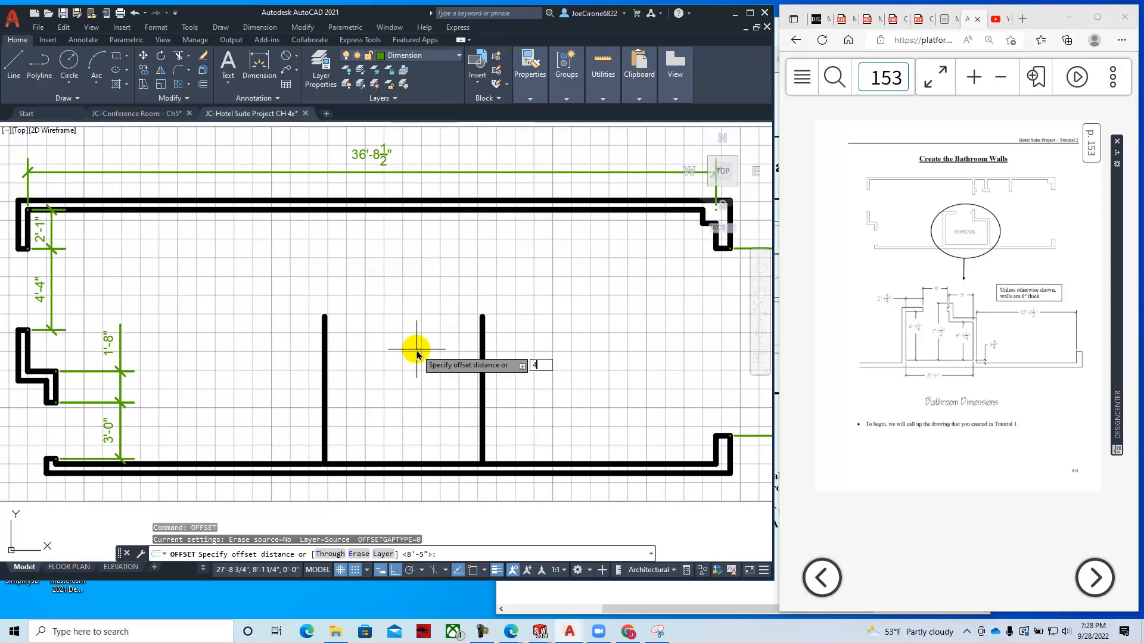
{"action": "type", "text": "-3/4"}
{"action": "key", "text": "Return"}
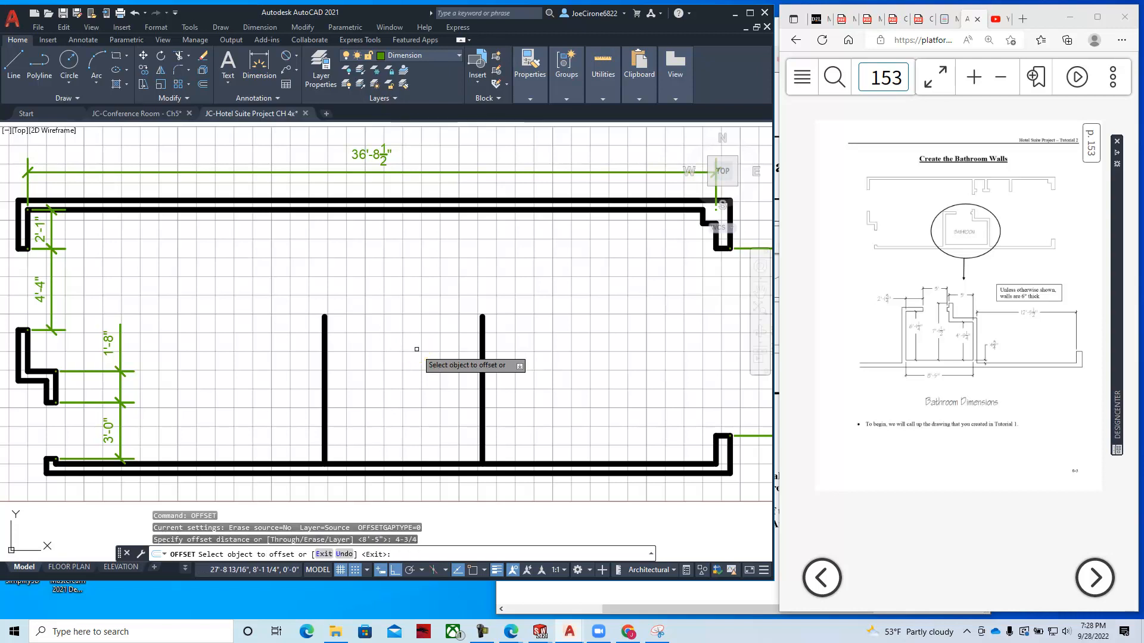
{"action": "left_click", "coordinate": [403, 461]}
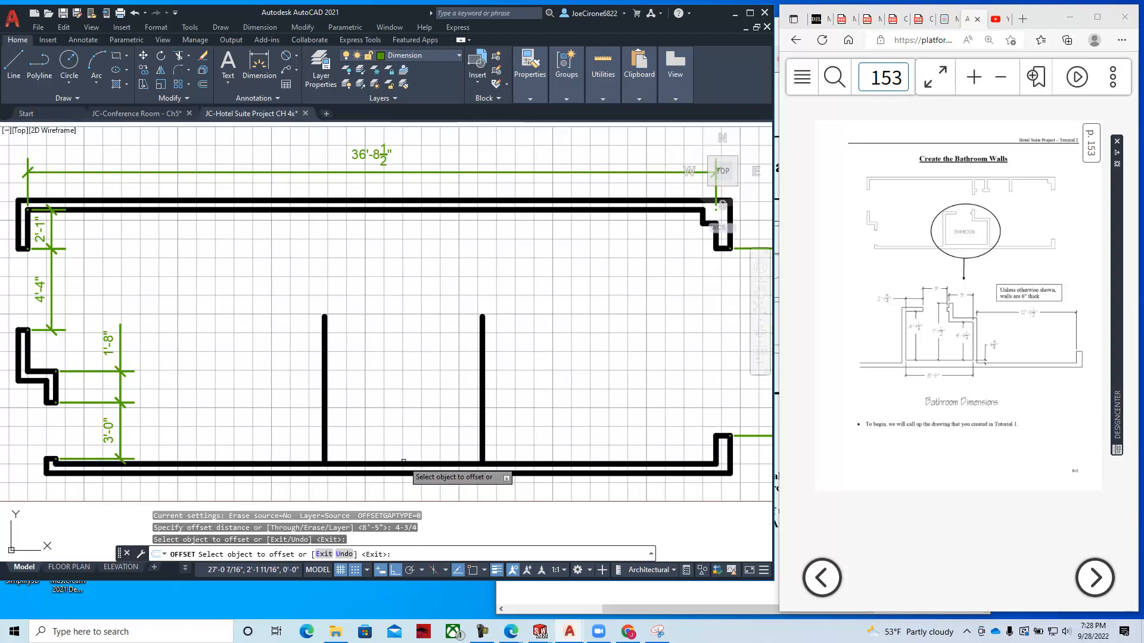
{"action": "left_click", "coordinate": [394, 462]}
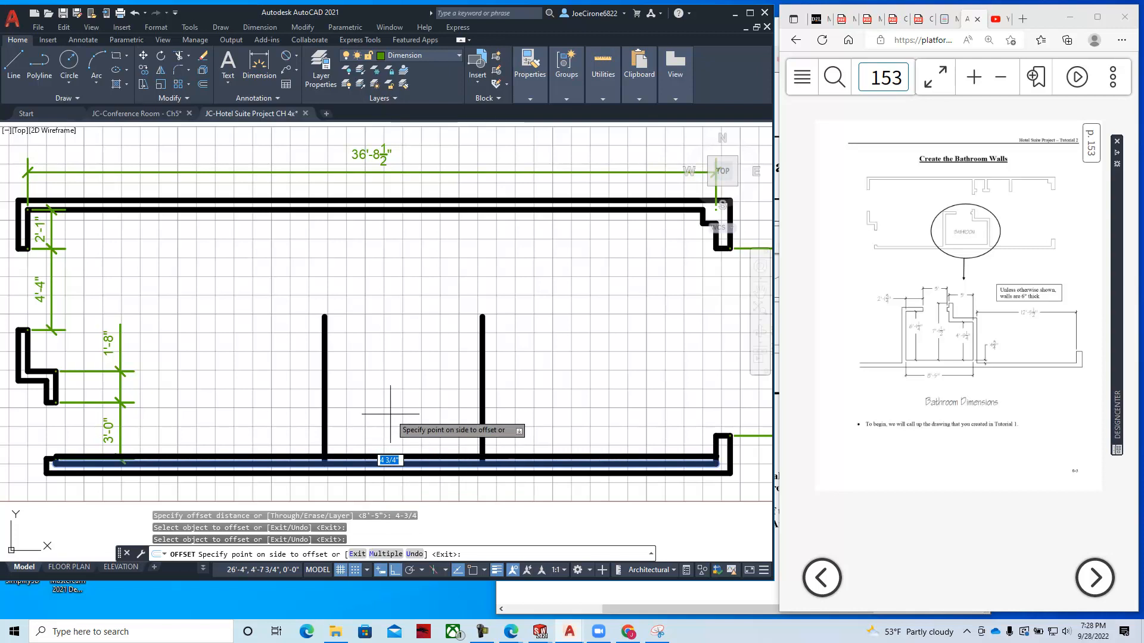
{"action": "left_click", "coordinate": [388, 415]}
- Trim the original inner bottom wall line between the two bathroom walls and the new offset line outside them
{"action": "scroll", "coordinate": [373, 454], "scroll_direction": "up", "scroll_amount": 4}
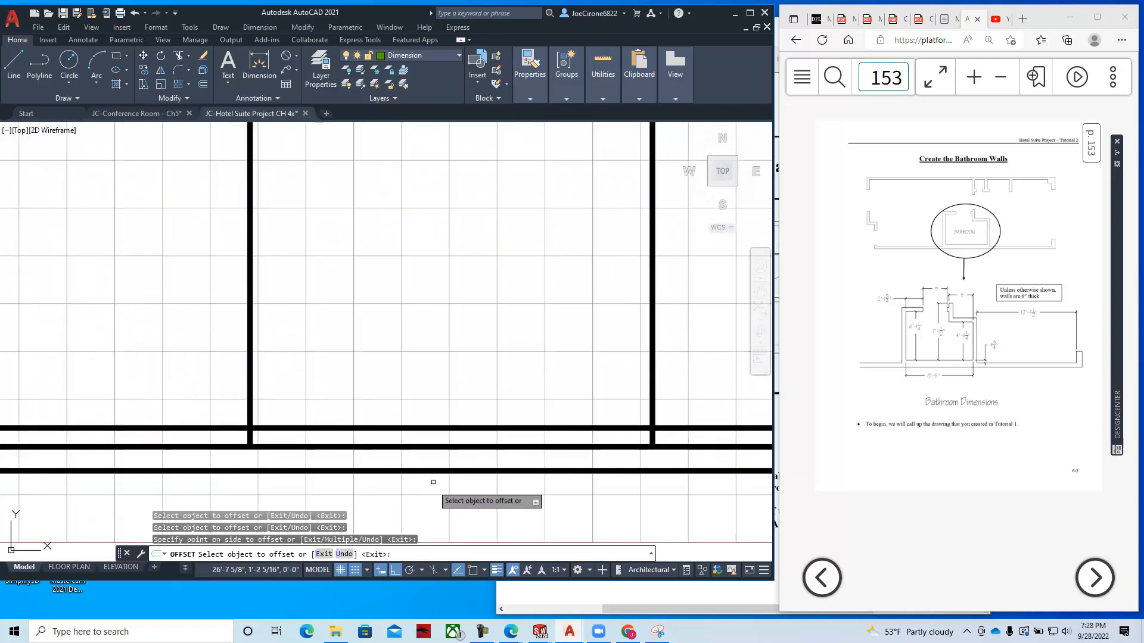
{"action": "middle_click_drag", "start_coordinate": [424, 439], "coordinate": [390, 420]}
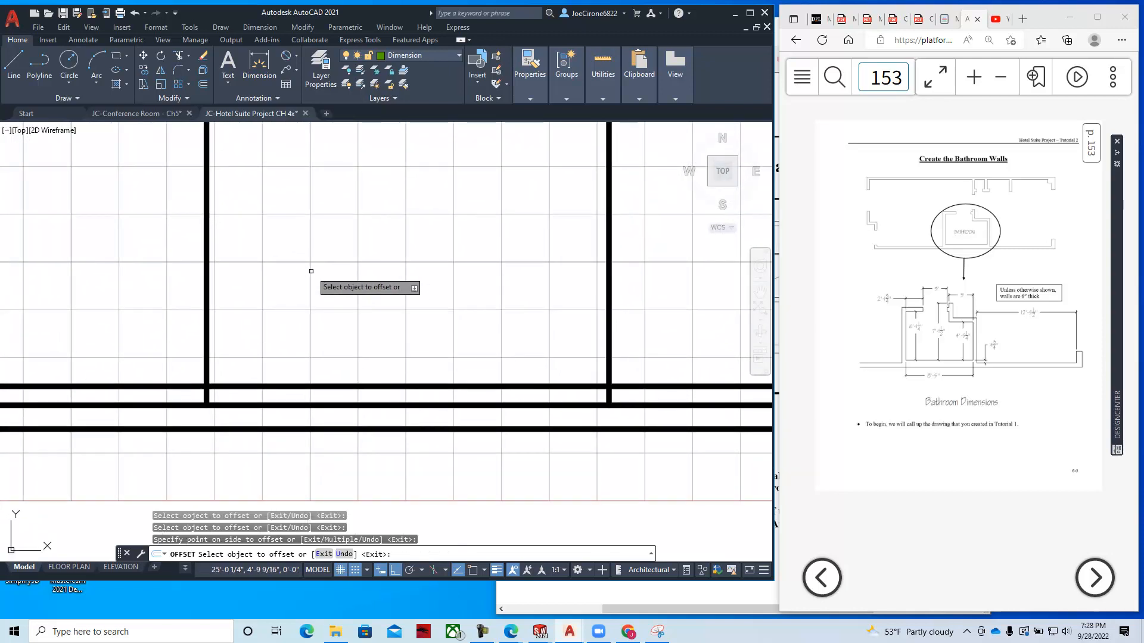
{"action": "left_click", "coordinate": [178, 58]}
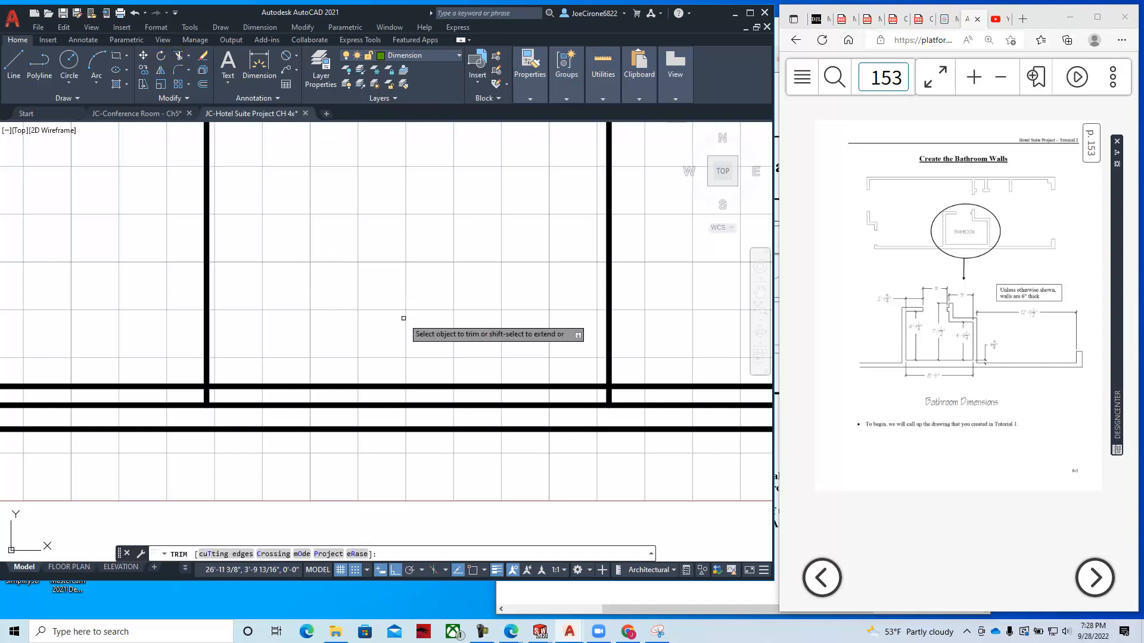
{"action": "left_click", "coordinate": [436, 403]}
{"action": "left_click", "coordinate": [158, 382]}
{"action": "left_click", "coordinate": [147, 395]}
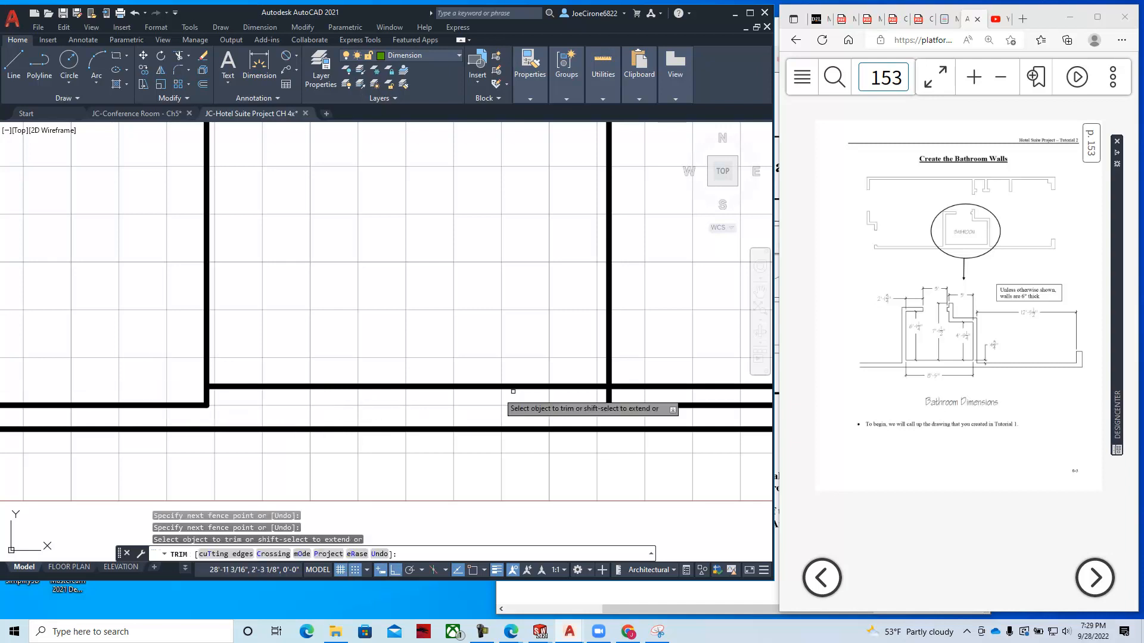
{"action": "left_click", "coordinate": [643, 359]}
{"action": "left_click", "coordinate": [633, 396]}
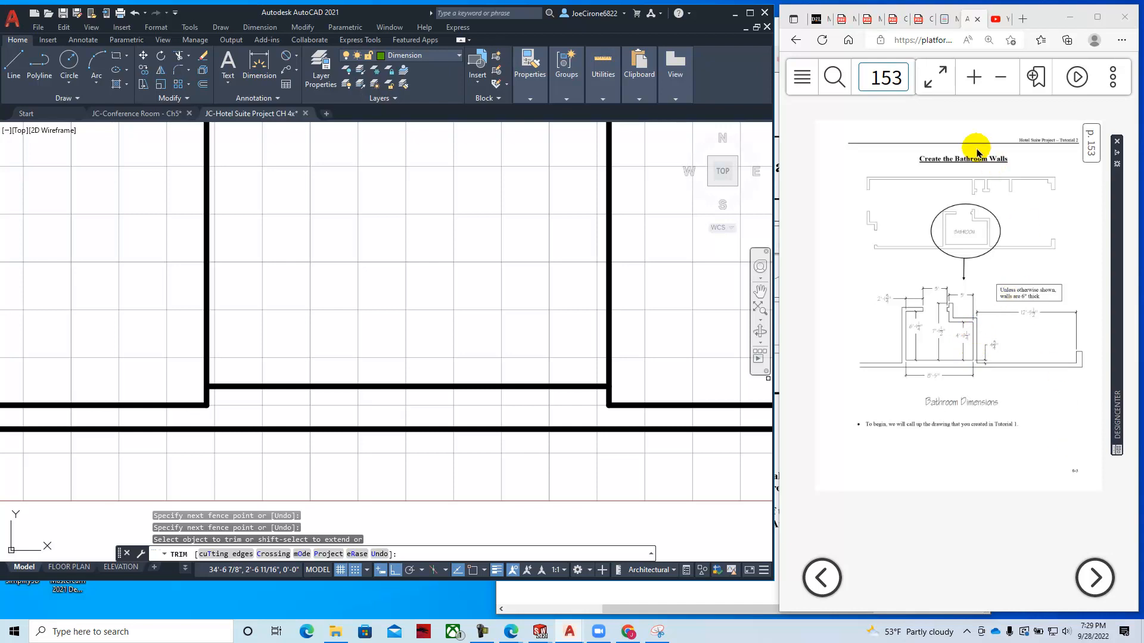
- Enlarge the tutorial page and bring the bathroom dimension drawing fully into view to read the wall measurements
{"action": "left_click", "coordinate": [973, 78]}
{"action": "left_click", "coordinate": [973, 77]}
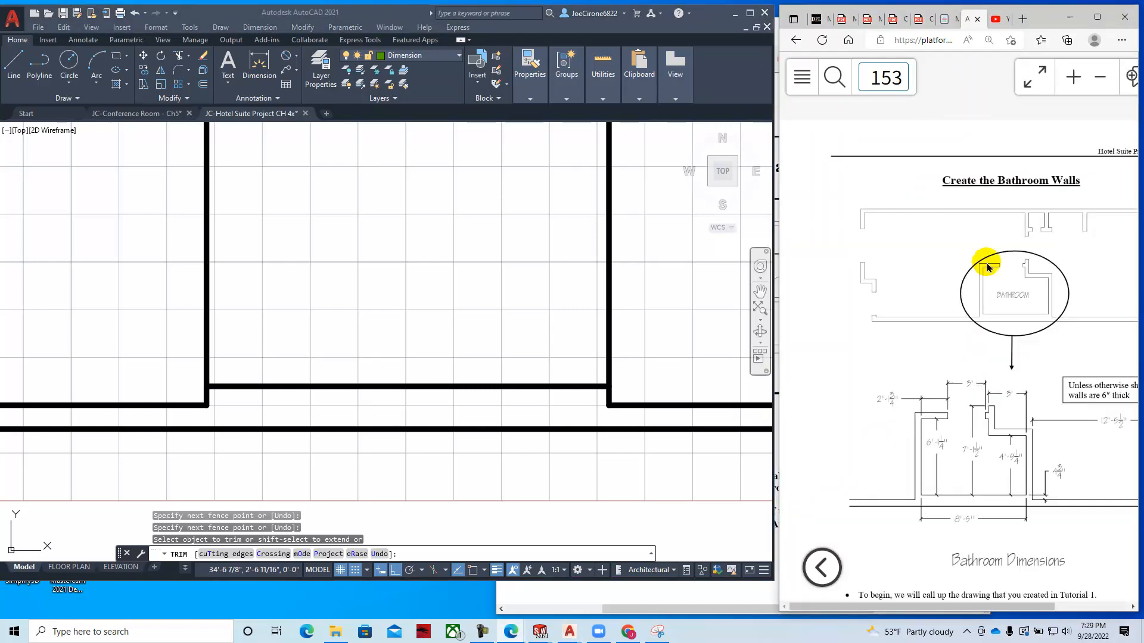
{"action": "left_click_drag", "start_coordinate": [906, 607], "coordinate": [939, 612]}
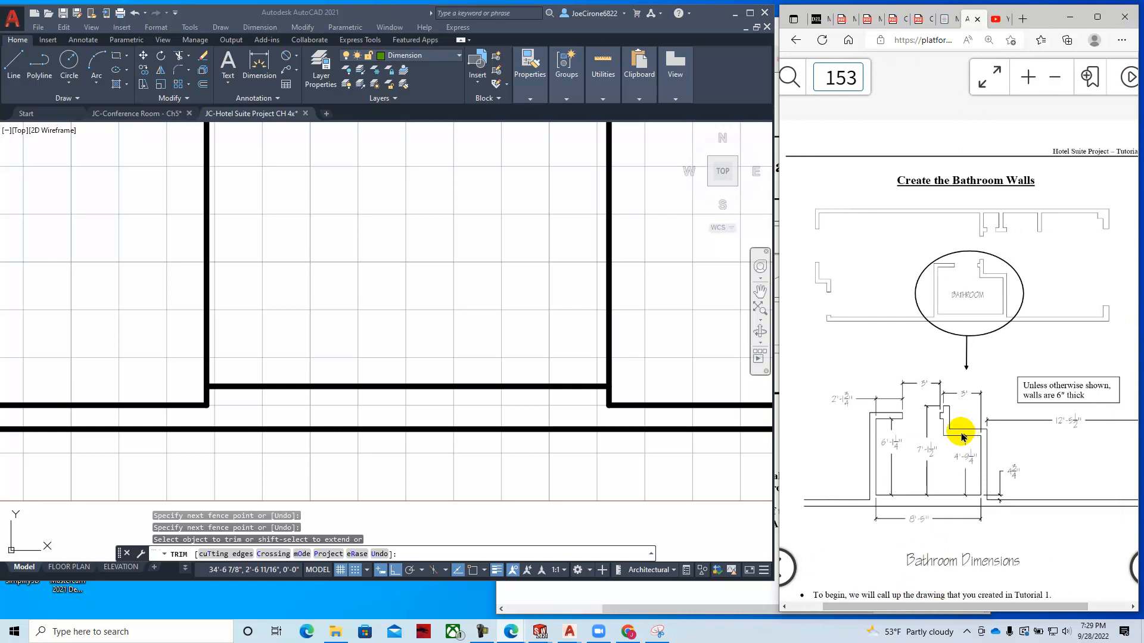
{"action": "left_click", "coordinate": [203, 89]}
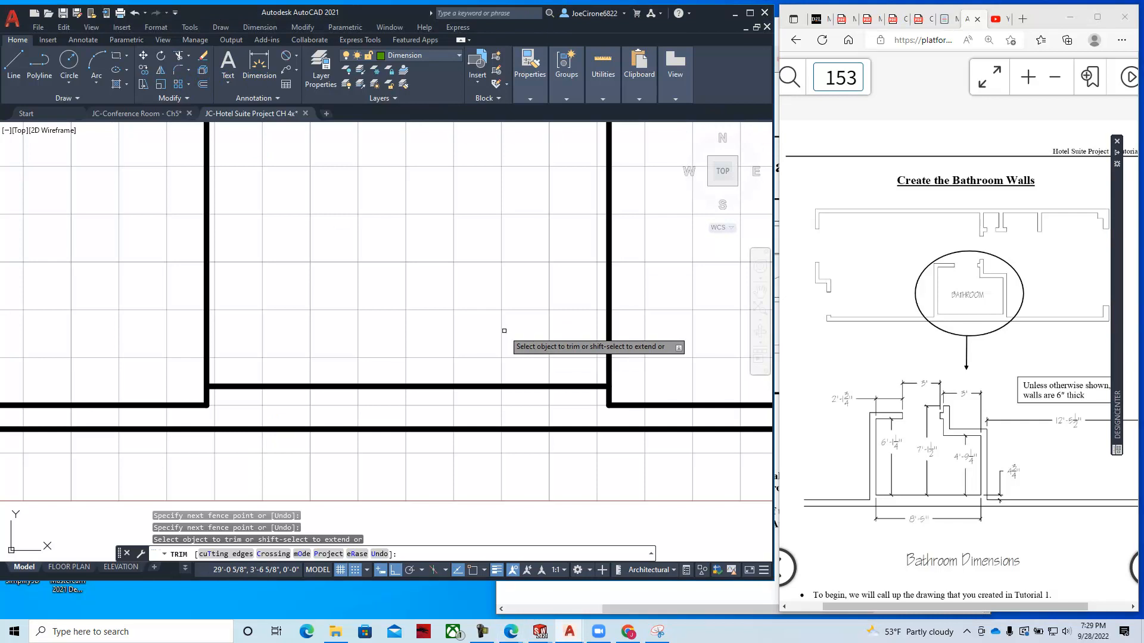
{"action": "type", "text": "4"}
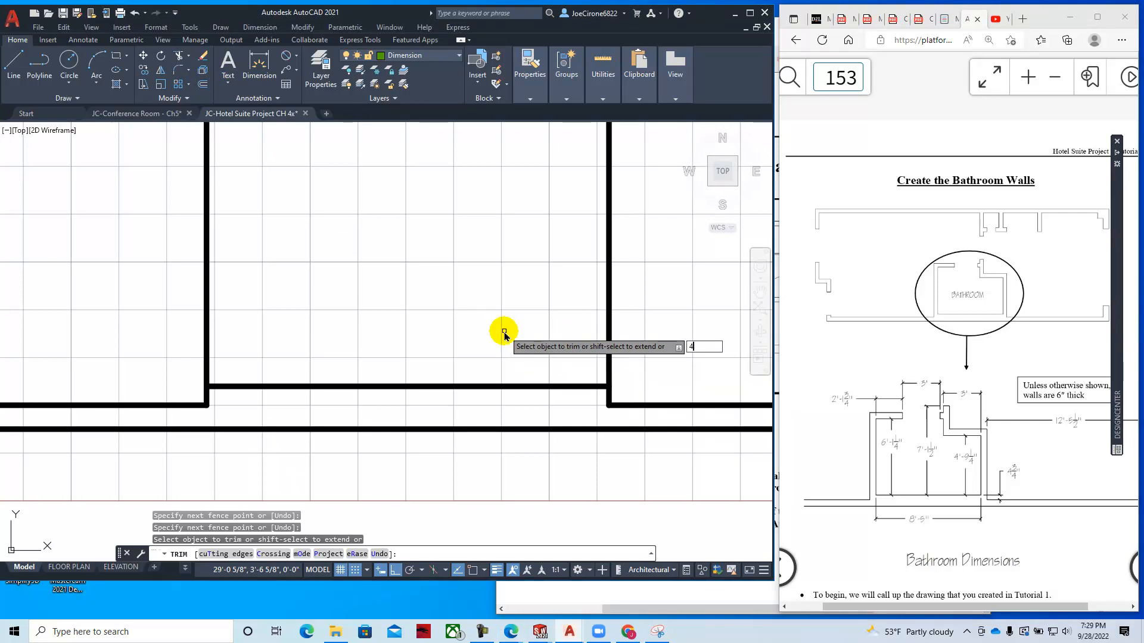
{"action": "type", "text": "'"}
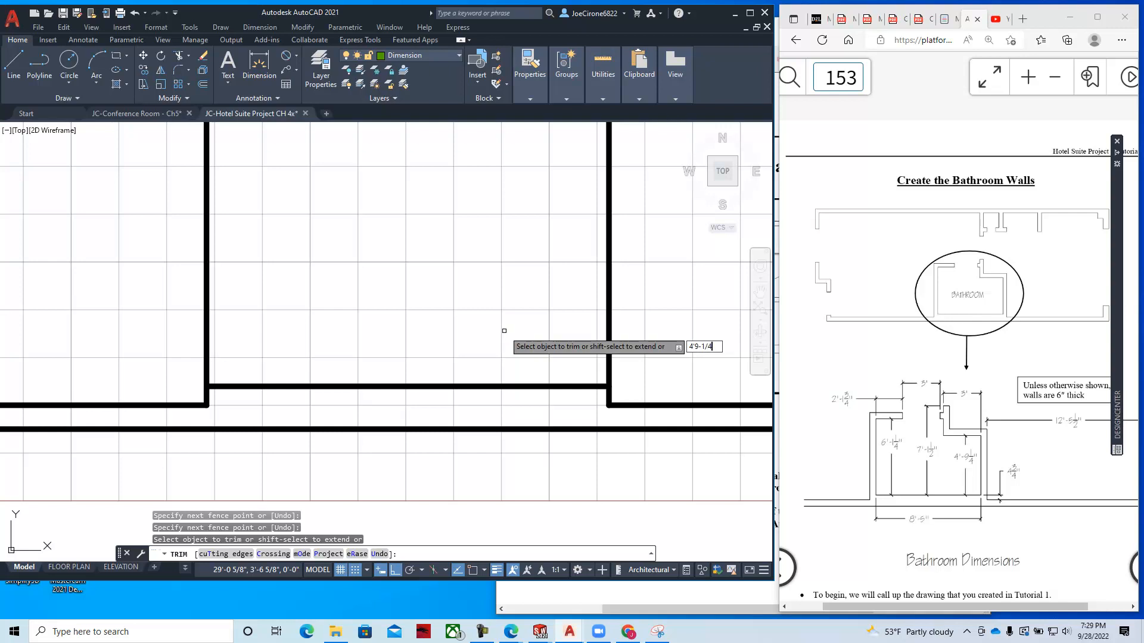
{"action": "type", "text": "9-1/4"}
{"action": "key", "text": "Return"}
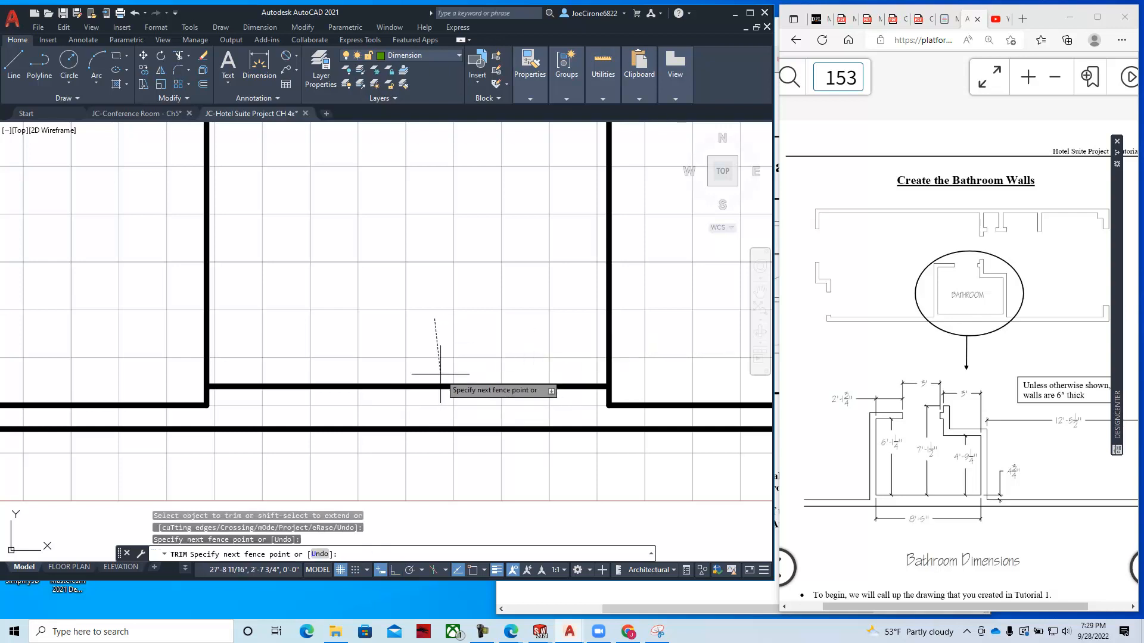
{"action": "key", "text": "Escape"}
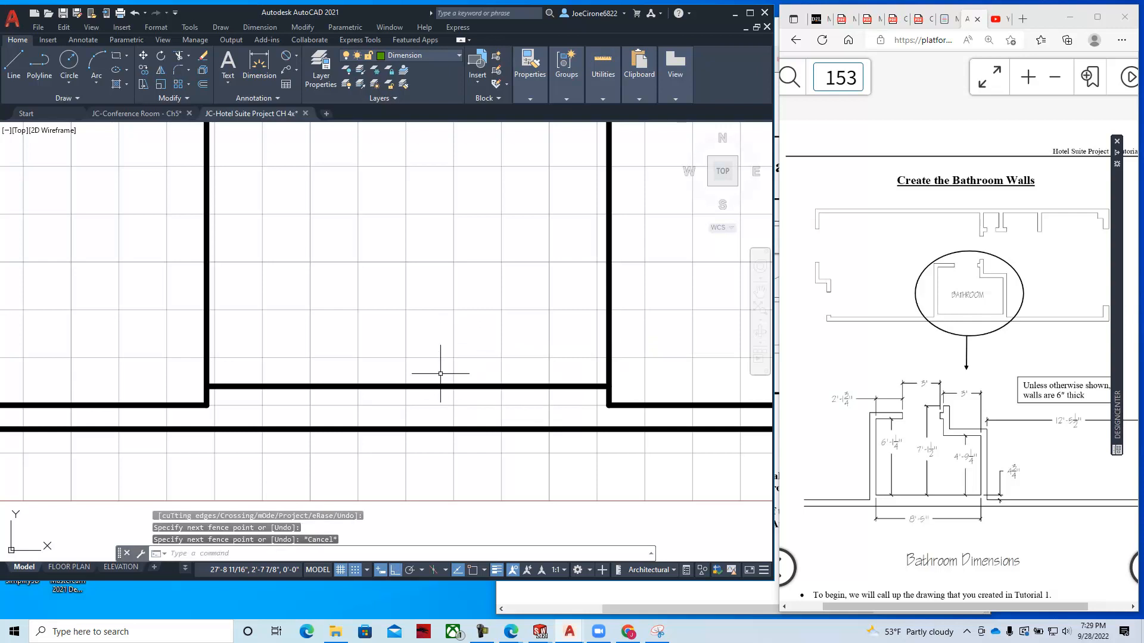
- Offset the bathroom's bottom inner wall line 4'-9-3/4" upward for the upper wall line
{"action": "left_click", "coordinate": [203, 87]}
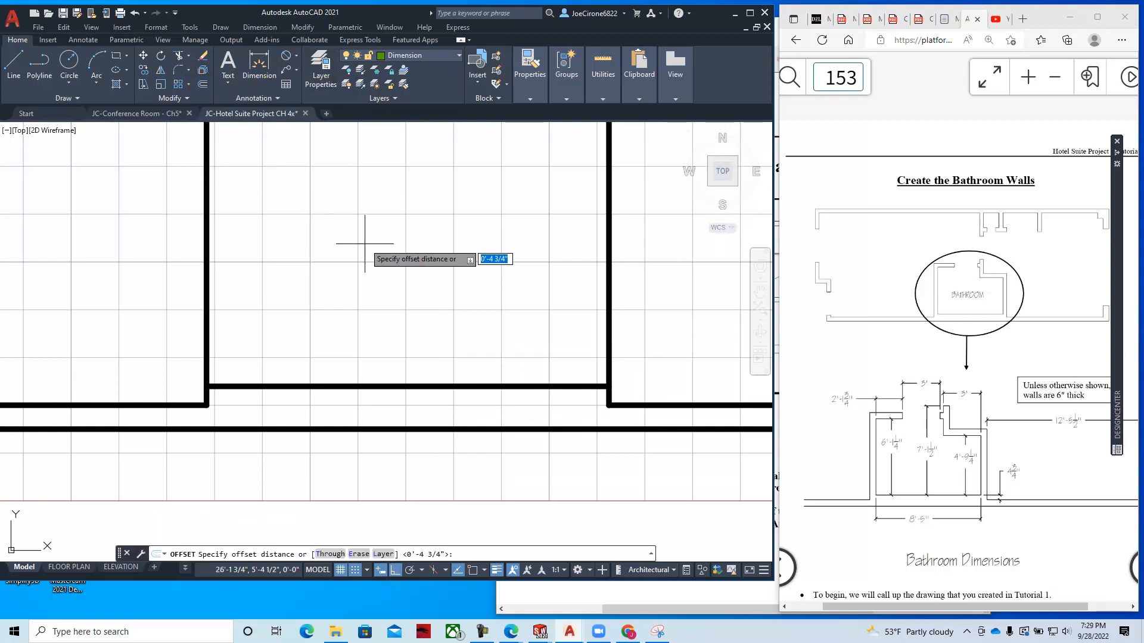
{"action": "type", "text": "4'"}
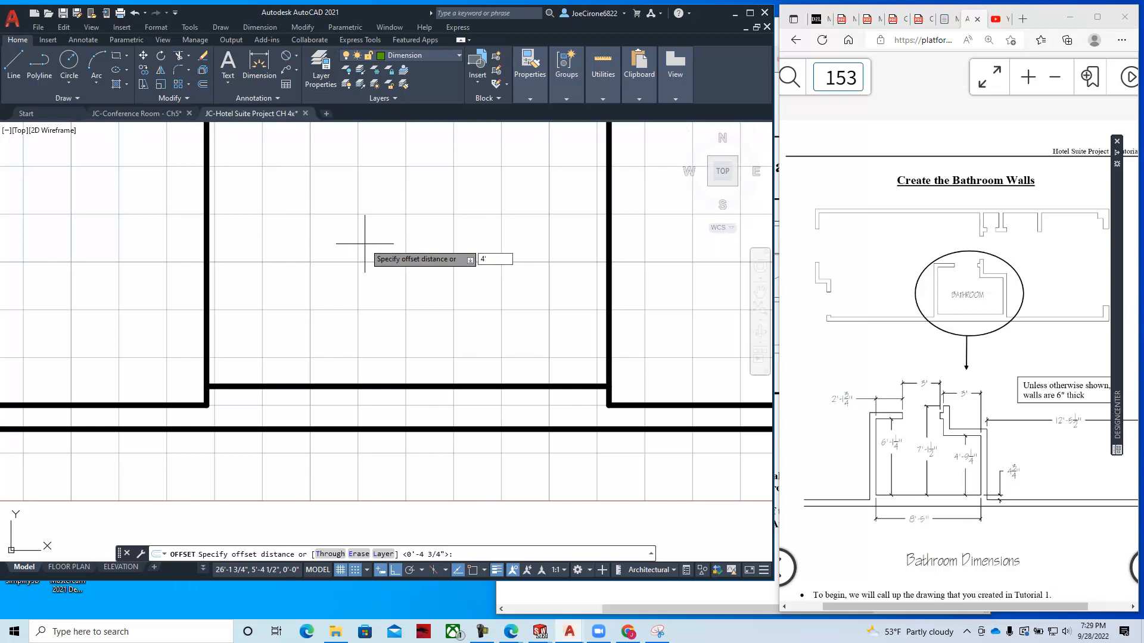
{"action": "type", "text": "-"}
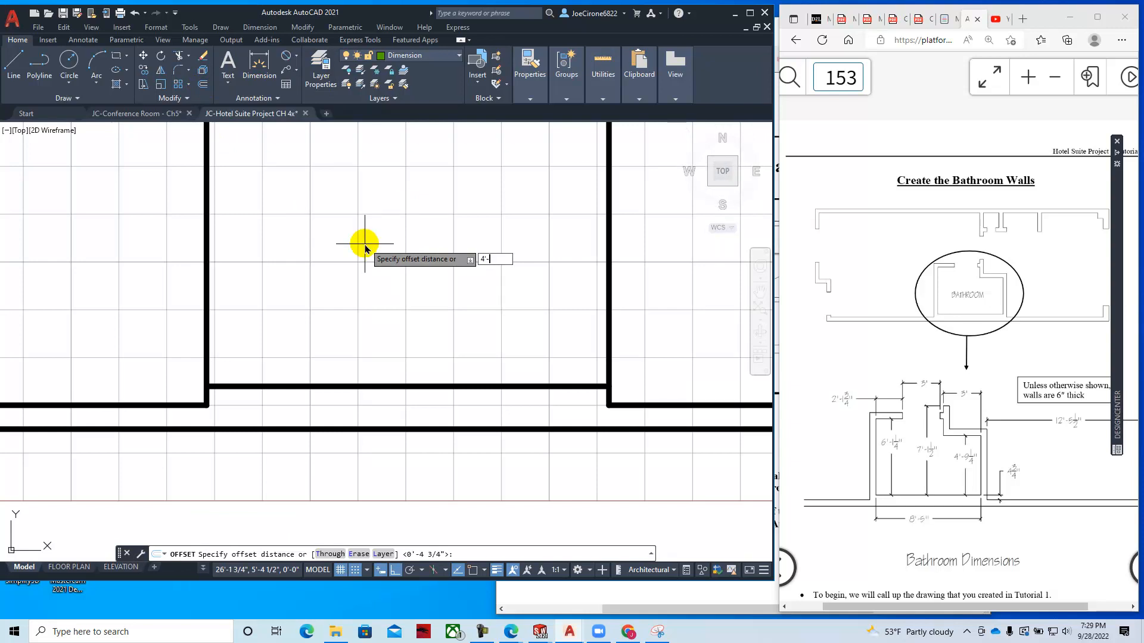
{"action": "type", "text": "9-3/4"}
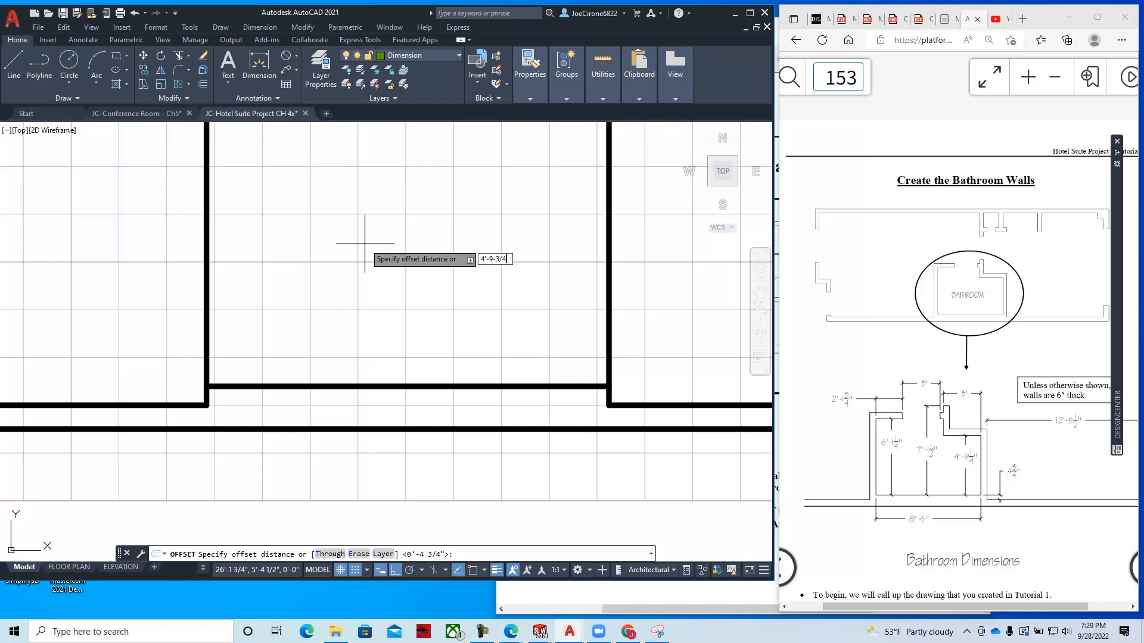
{"action": "key", "text": "Return"}
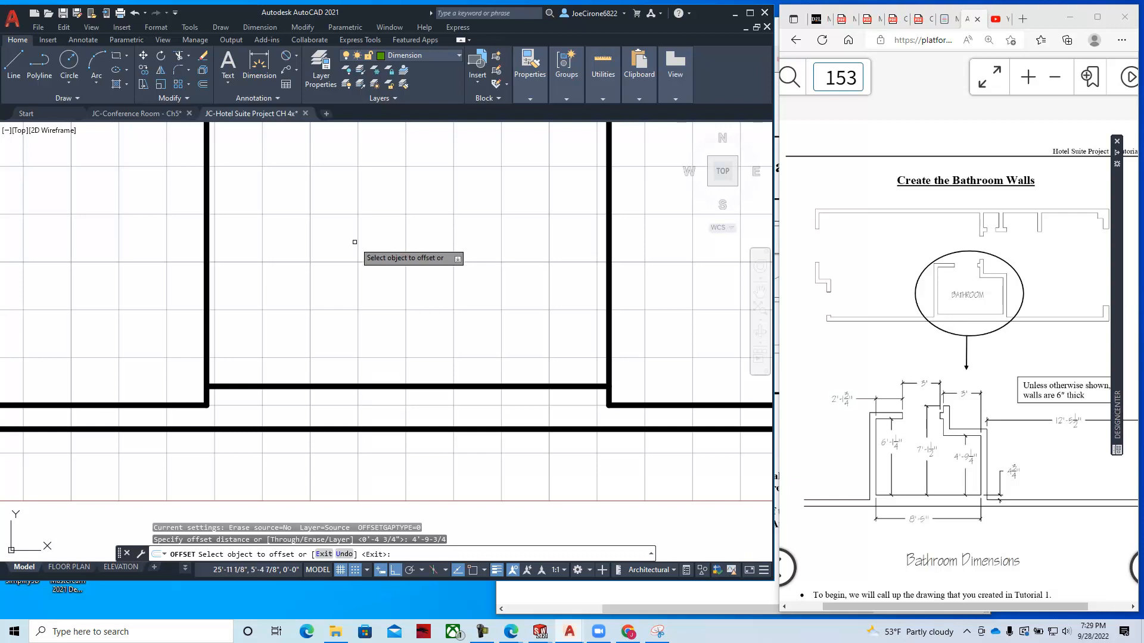
{"action": "left_click", "coordinate": [471, 386]}
{"action": "left_click", "coordinate": [465, 278]}
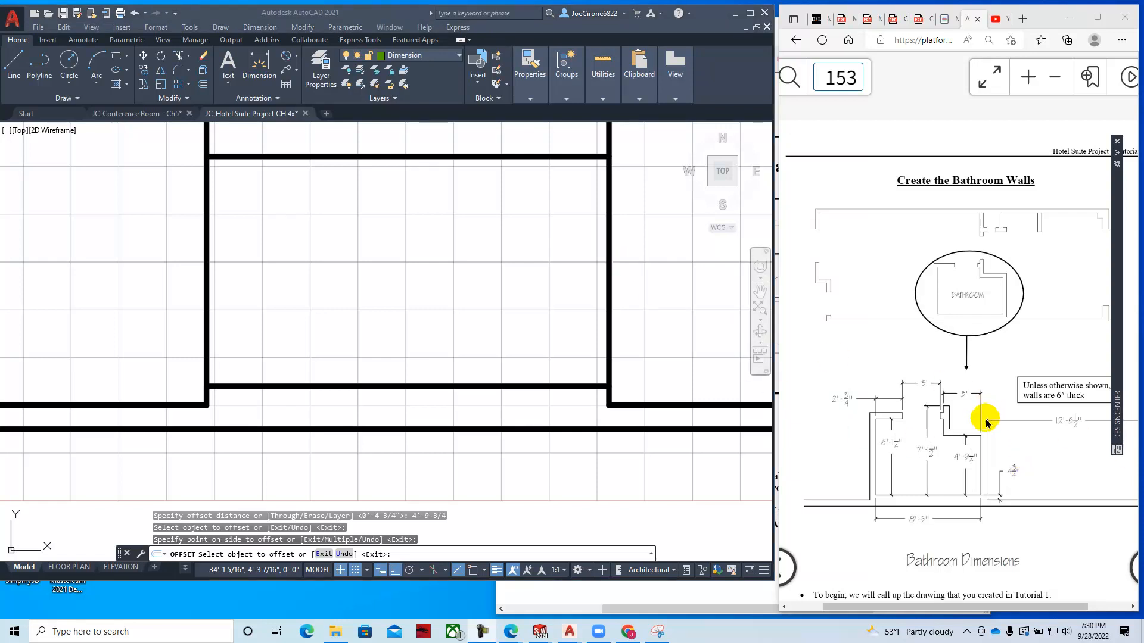
- Trim both vertical bathroom wall lines where they extend above the new upper horizontal line
{"action": "left_click", "coordinate": [176, 64]}
{"action": "left_click", "coordinate": [634, 135]}
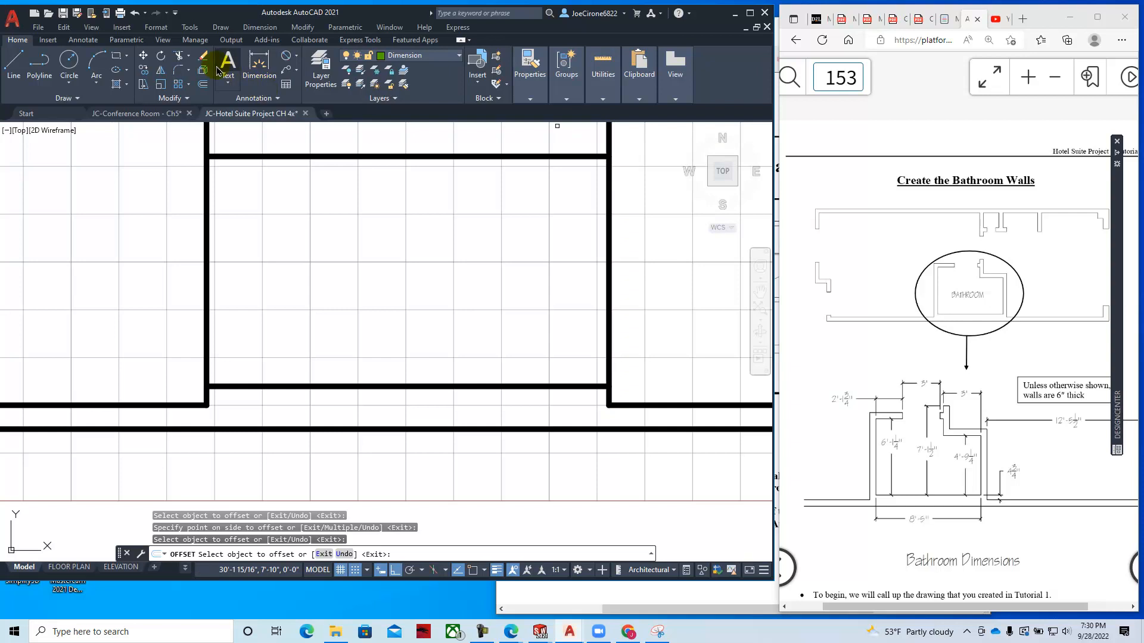
{"action": "key", "text": "Return"}
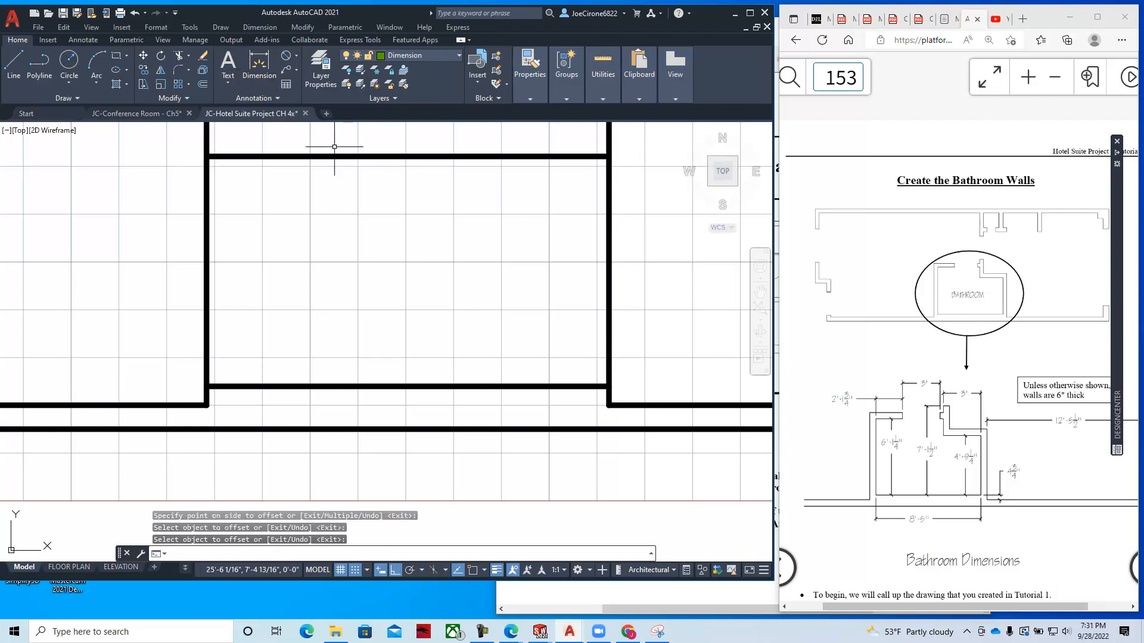
{"action": "left_click", "coordinate": [178, 55]}
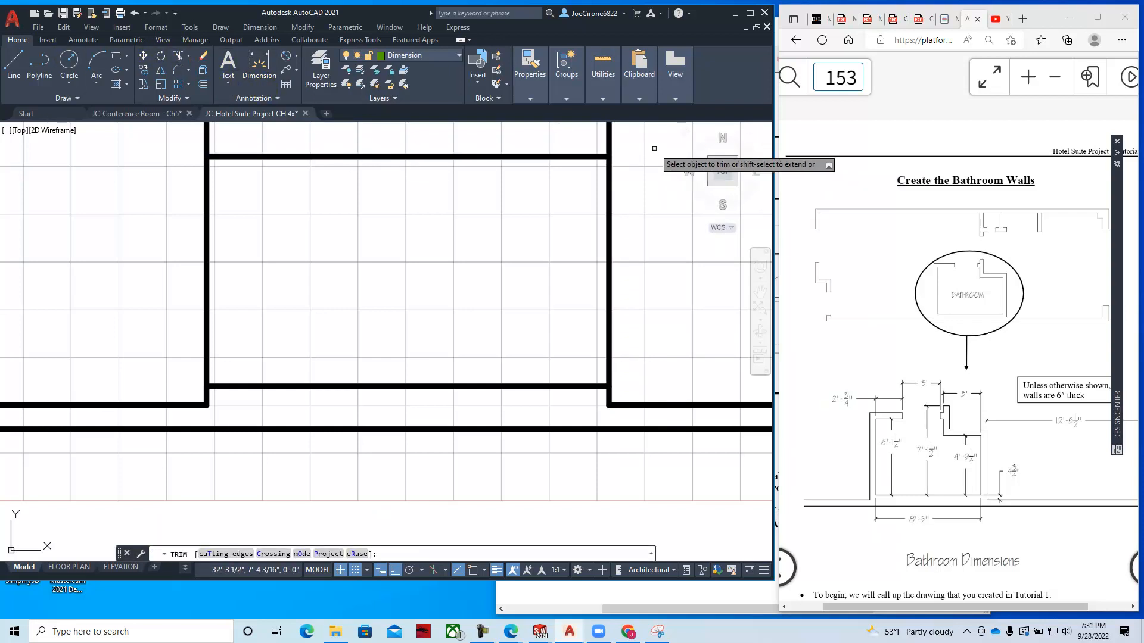
{"action": "left_click", "coordinate": [608, 131]}
{"action": "left_click", "coordinate": [207, 133]}
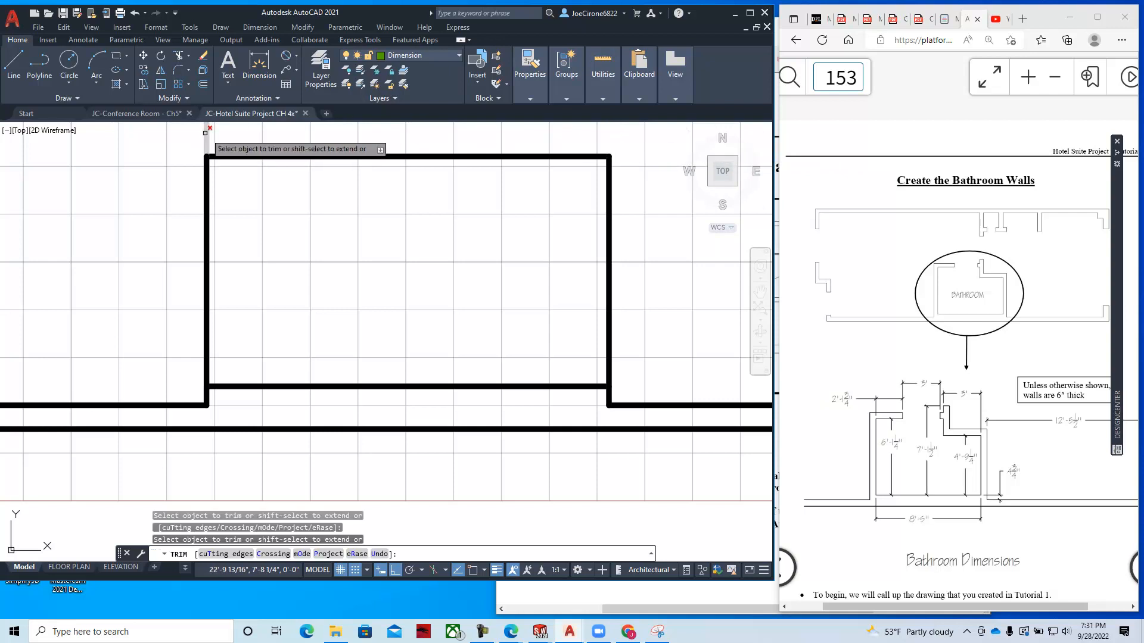
{"action": "left_click", "coordinate": [207, 132]}
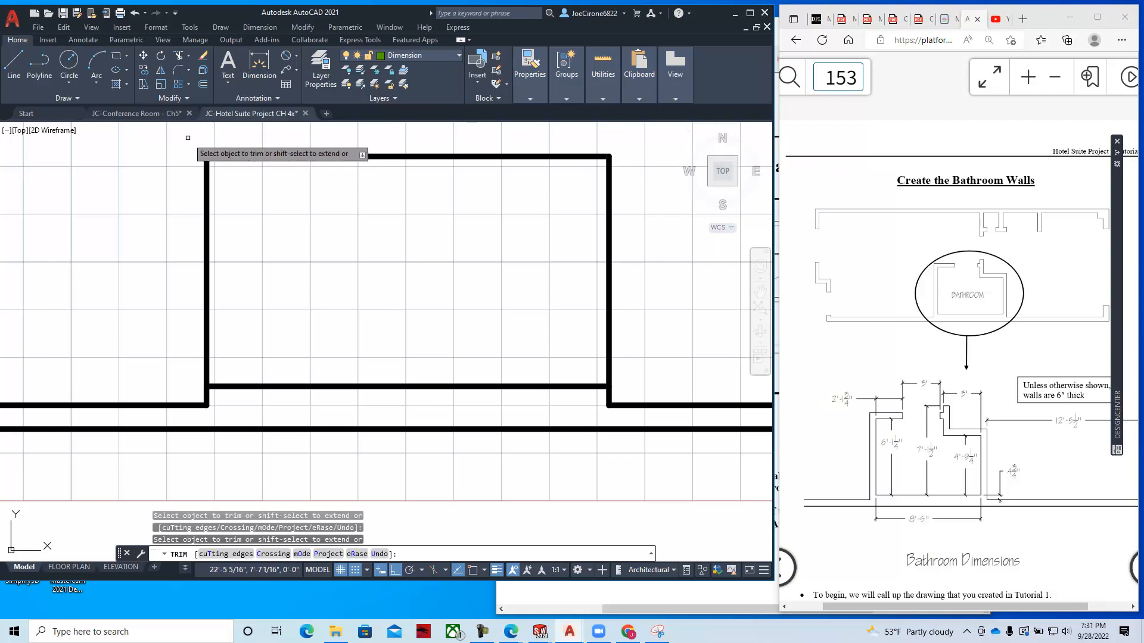
{"action": "key", "text": "Return"}
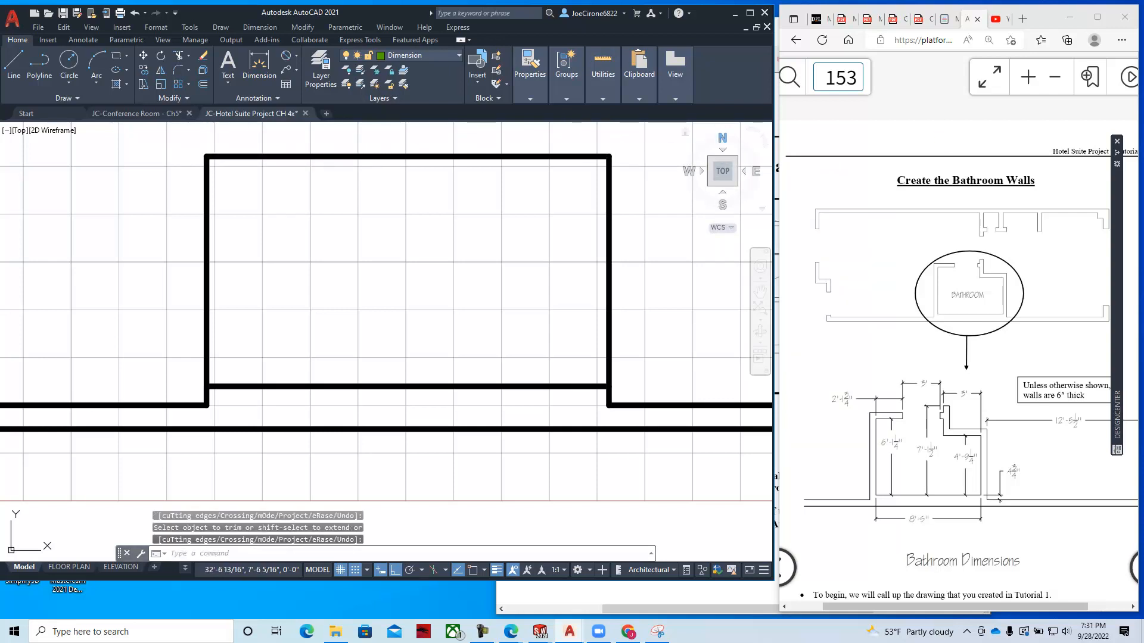
- Check the wall thickness on tutorial page 155 and offset the bathroom's right vertical wall line 6" toward the room interior
{"action": "left_click_drag", "start_coordinate": [1143, 98], "coordinate": [865, 60]}
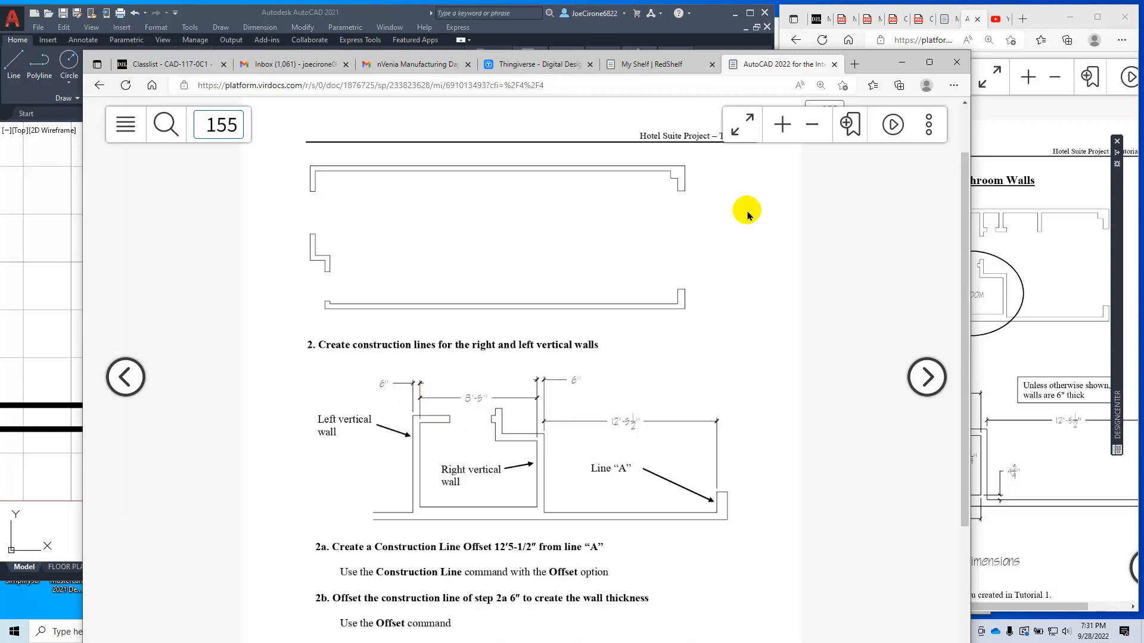
{"action": "left_click_drag", "start_coordinate": [880, 57], "coordinate": [1143, 64]}
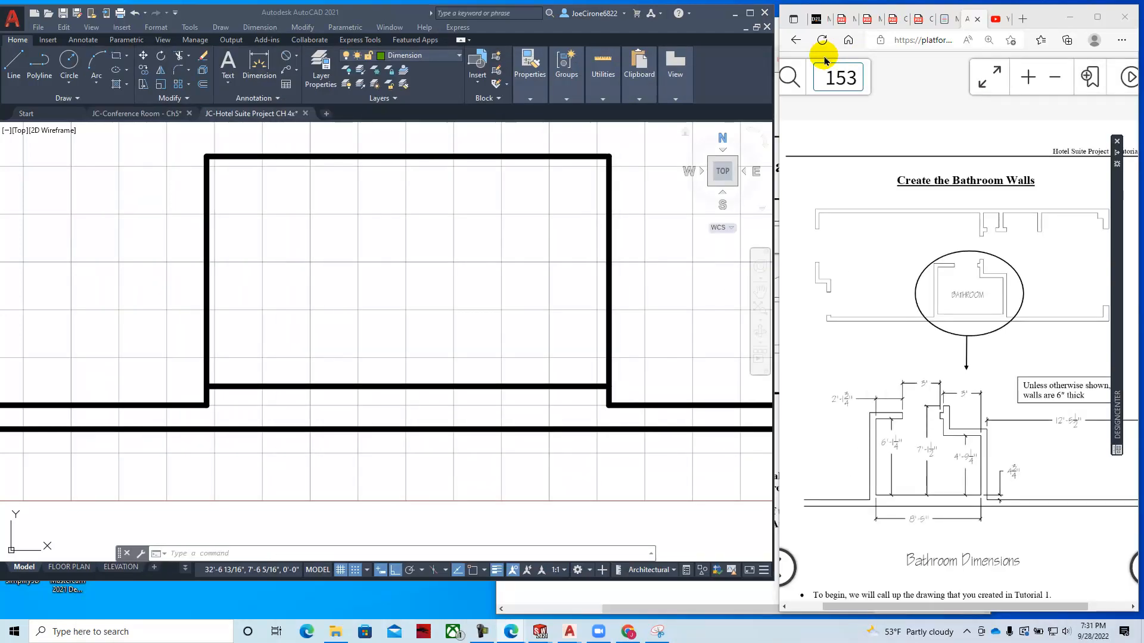
{"action": "left_click", "coordinate": [200, 80]}
{"action": "left_click", "coordinate": [203, 86]}
{"action": "type", "text": "6"}
{"action": "key", "text": "Return"}
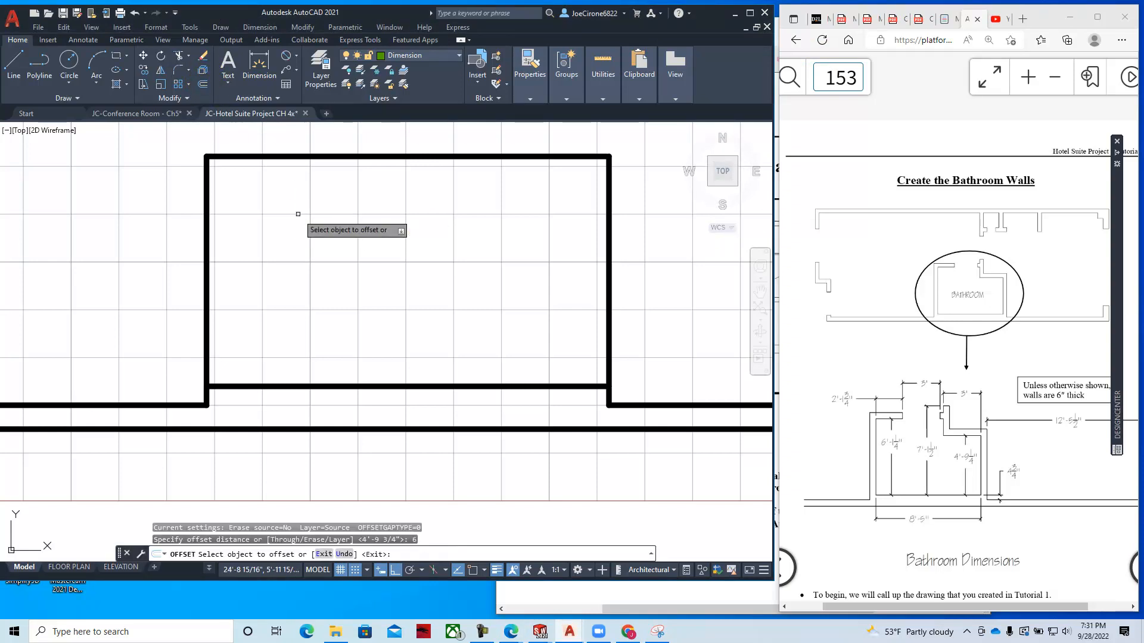
{"action": "left_click", "coordinate": [608, 313]}
{"action": "left_click", "coordinate": [524, 307]}
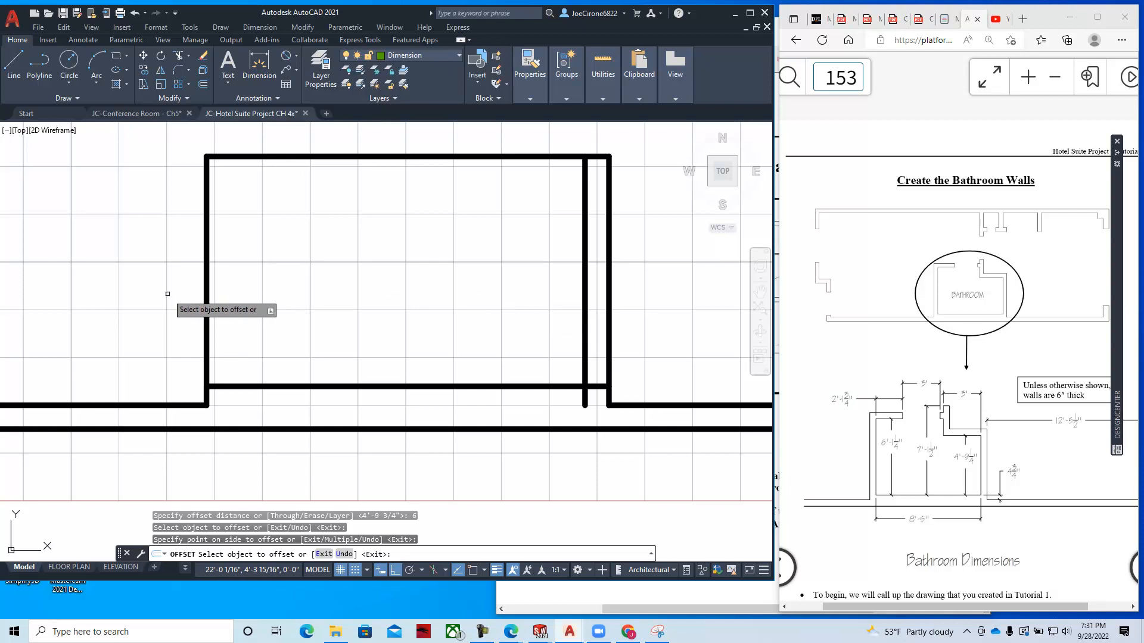
{"action": "key", "text": "Escape"}
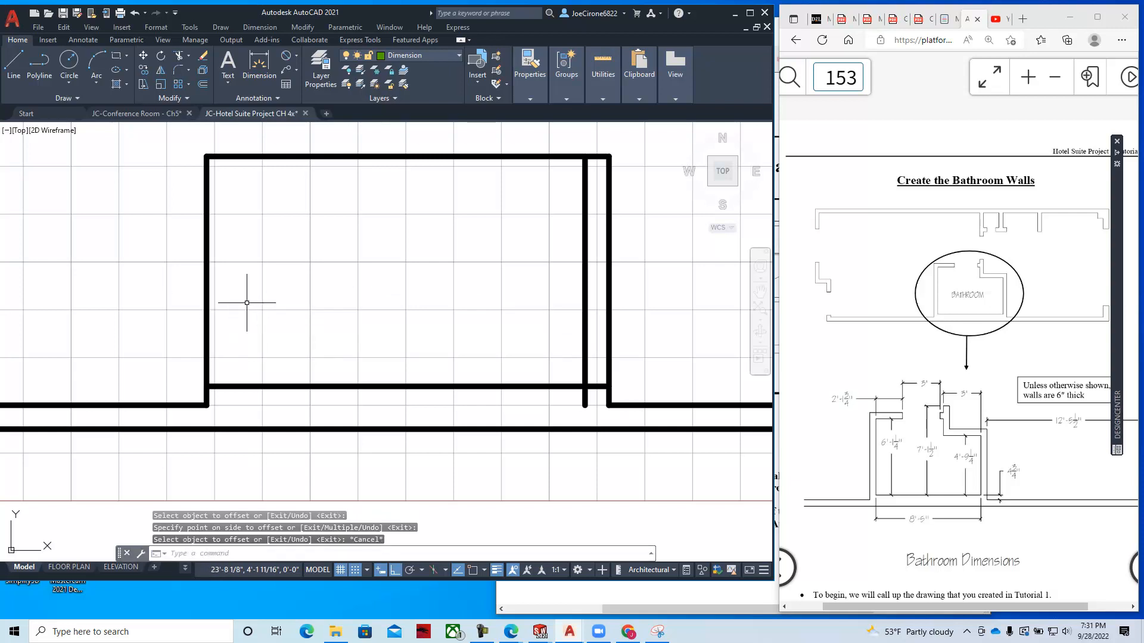
- Trim the overlapping ends where the new inner right wall line crosses the bathroom's bottom horizontal line
{"action": "scroll", "coordinate": [542, 365], "scroll_direction": "down", "scroll_amount": 2}
{"action": "mouse_move", "coordinate": [596, 384]}
{"action": "middle_mouse_down"}
{"action": "mouse_move", "coordinate": [280, 391]}
{"action": "mouse_move", "coordinate": [289, 398]}
{"action": "middle_mouse_up"}
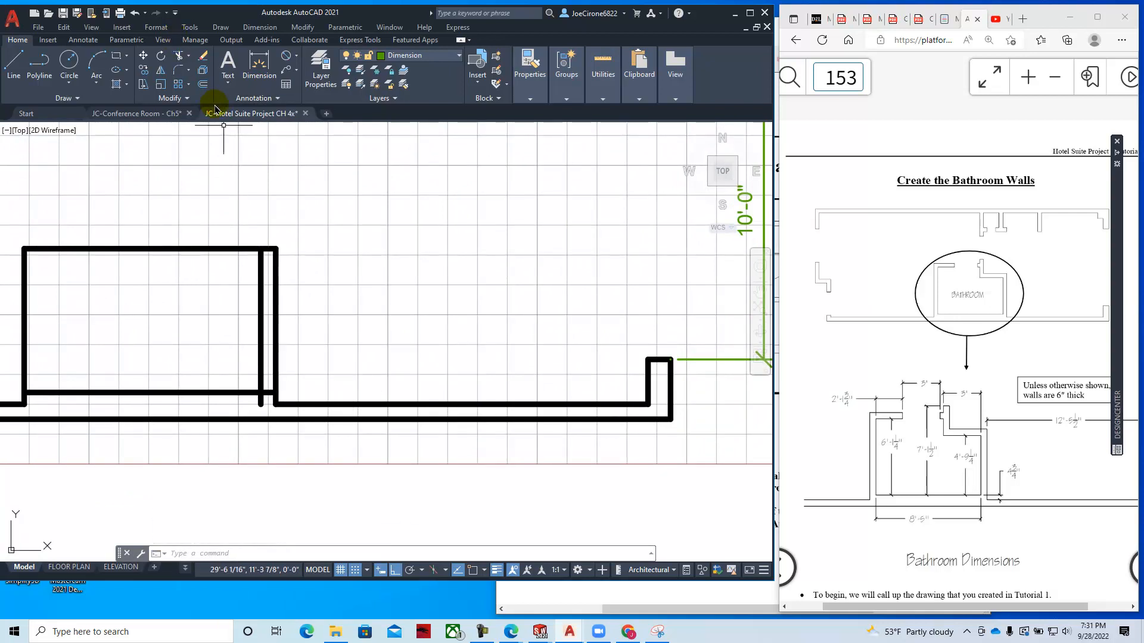
{"action": "left_click", "coordinate": [178, 58]}
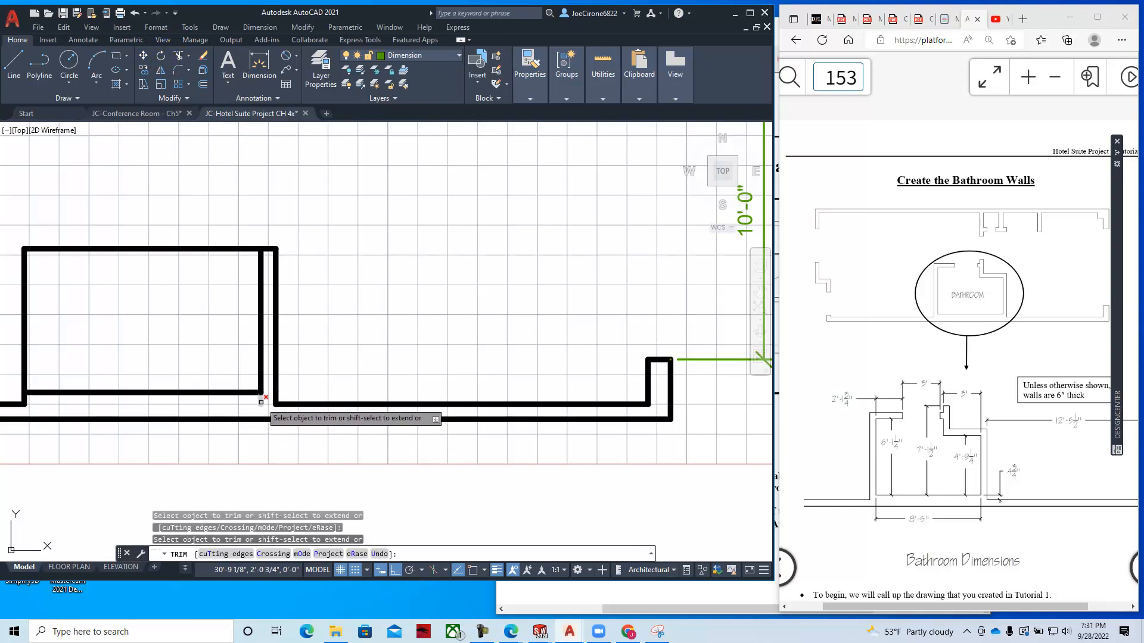
{"action": "key", "text": "Escape"}
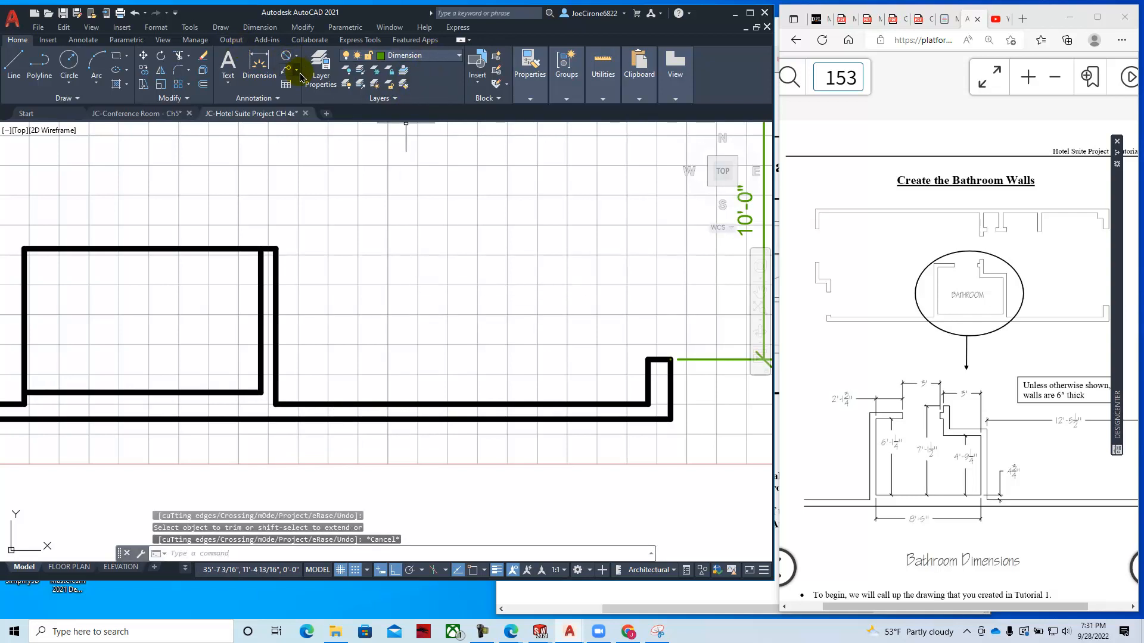
- Turn on object snap and add a linear dimension from the far right wall stub's inner corner to the bathroom's outer right wall
{"action": "left_click", "coordinate": [84, 43]}
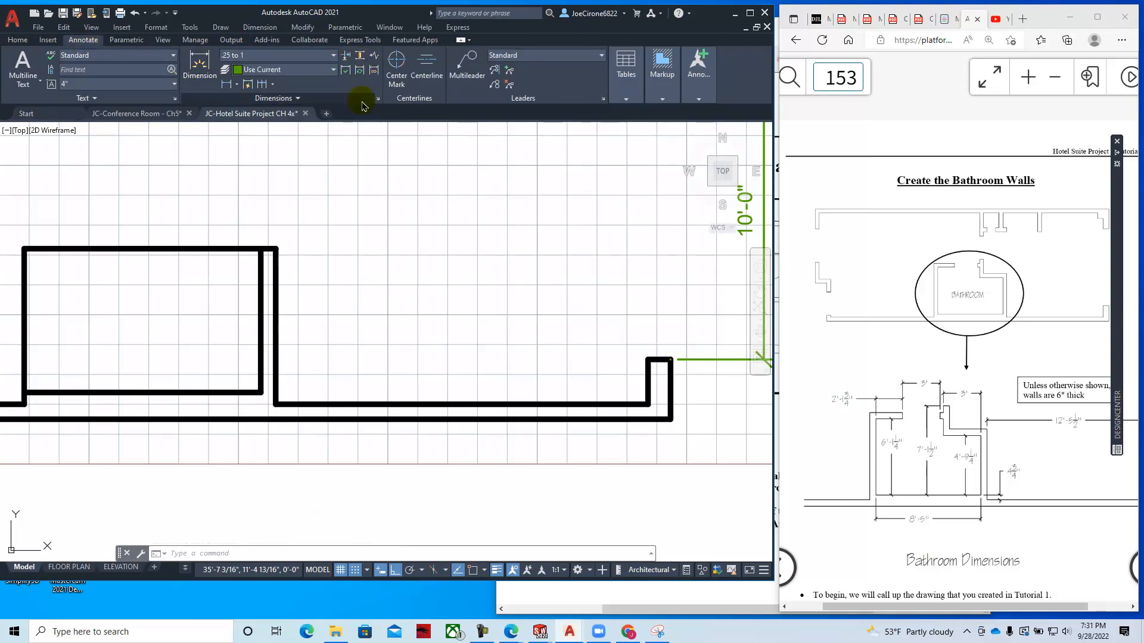
{"action": "left_click", "coordinate": [227, 85]}
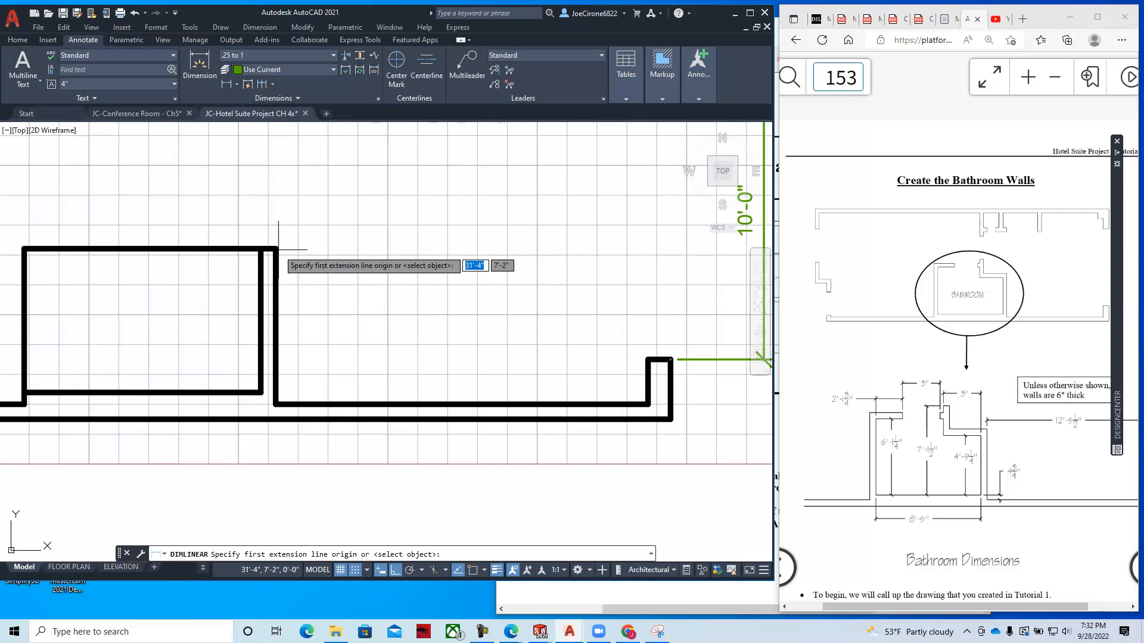
{"action": "left_click", "coordinate": [473, 570]}
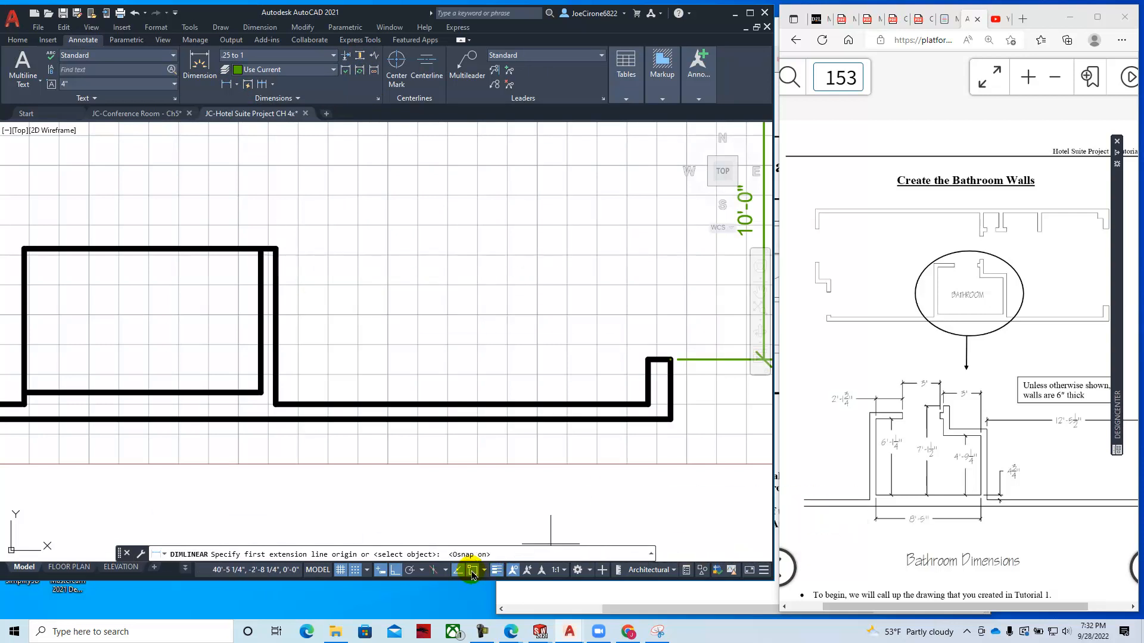
{"action": "left_click", "coordinate": [648, 359]}
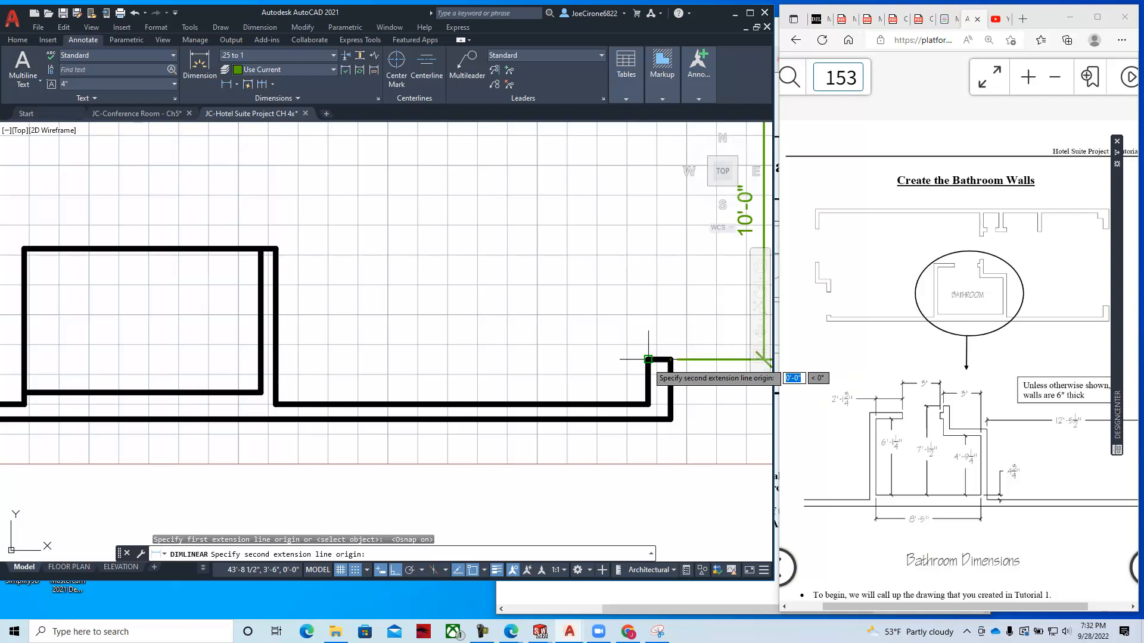
{"action": "left_click", "coordinate": [276, 249]}
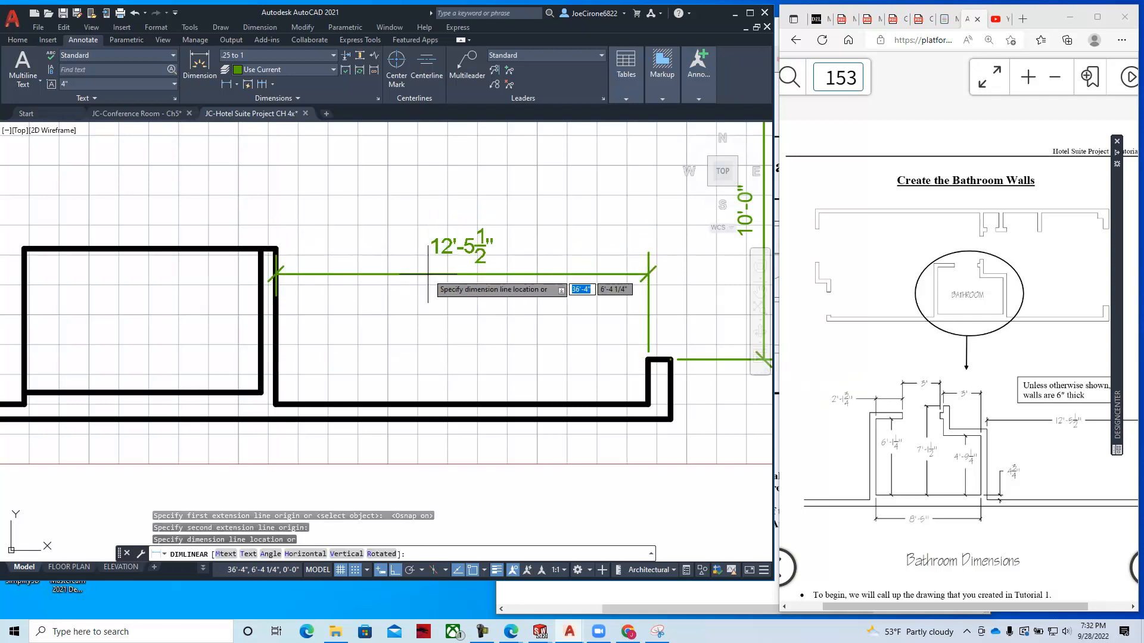
{"action": "left_click", "coordinate": [476, 198]}
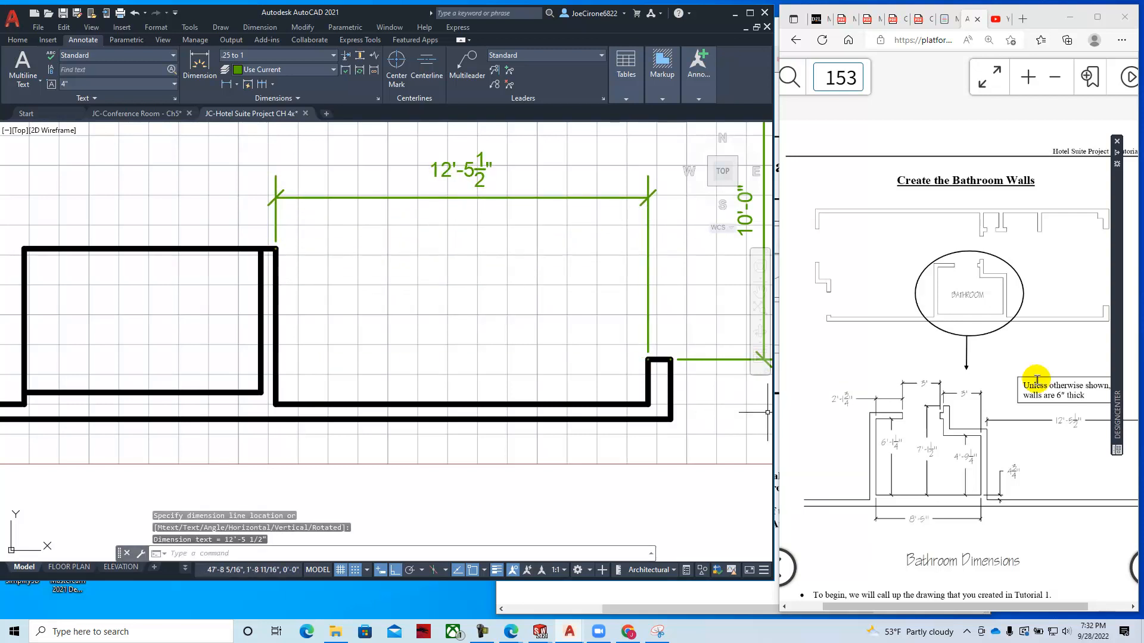
- Compare with the tutorial's wall drawing and add a linear dimension across the bathroom's right wall thickness, above the wall
{"action": "left_click_drag", "start_coordinate": [1143, 92], "coordinate": [953, 65]}
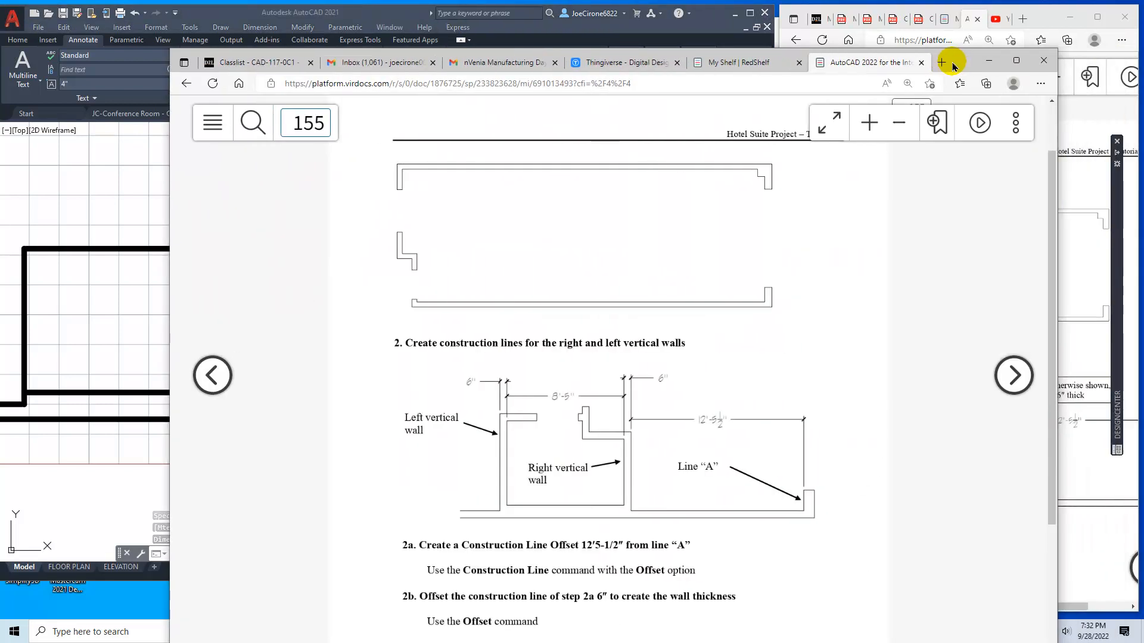
{"action": "left_click_drag", "start_coordinate": [968, 66], "coordinate": [1143, 73]}
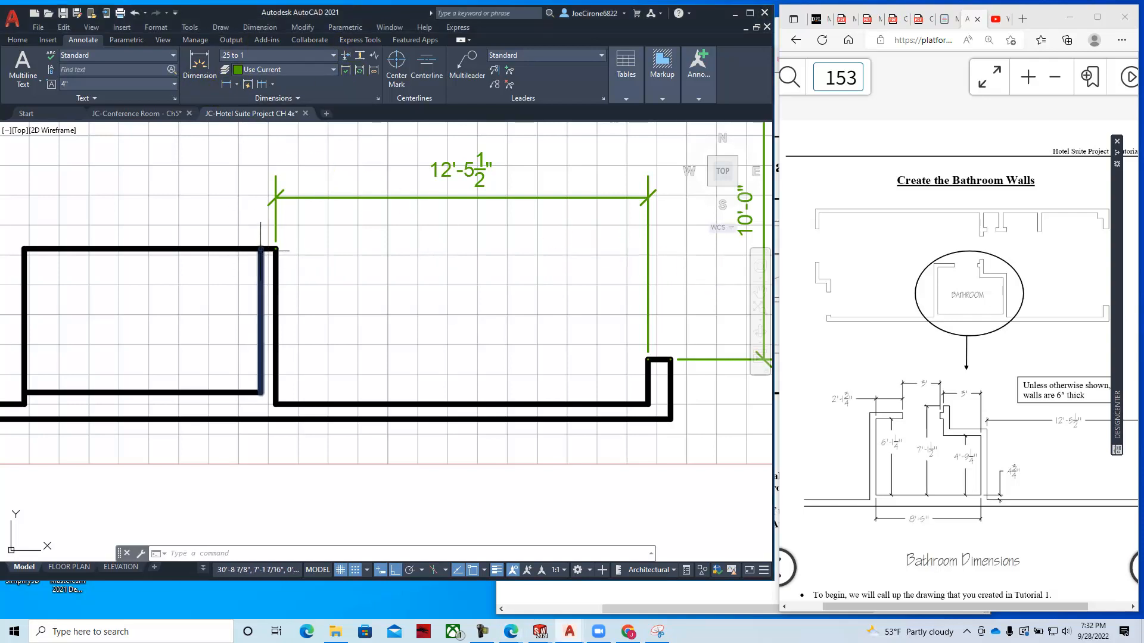
{"action": "left_click", "coordinate": [227, 89]}
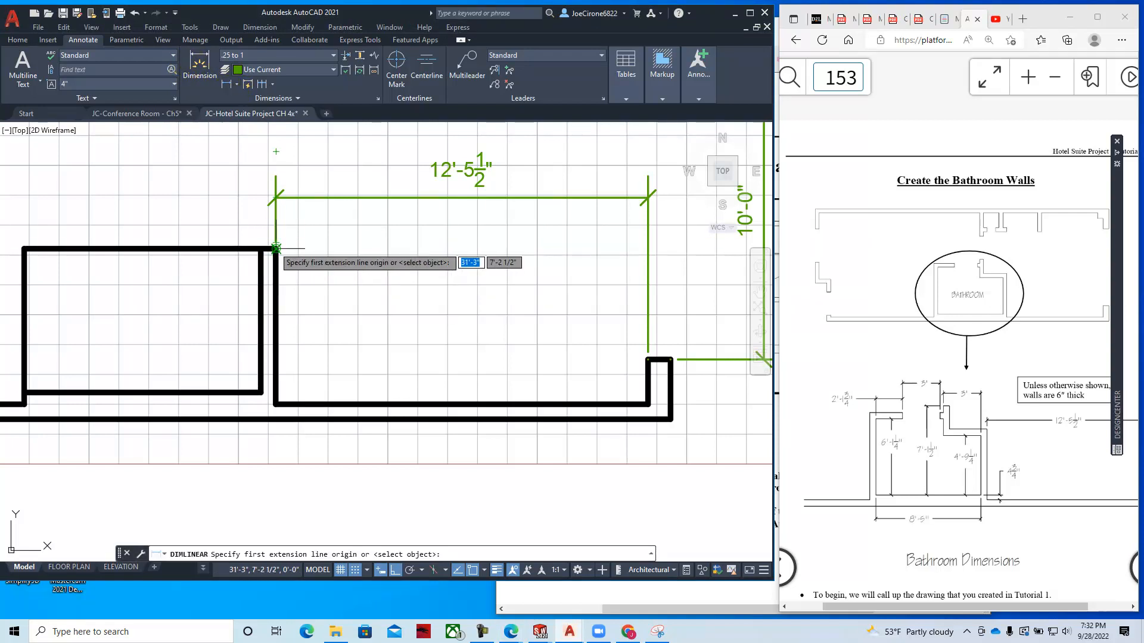
{"action": "left_click", "coordinate": [275, 248]}
{"action": "left_click", "coordinate": [262, 249]}
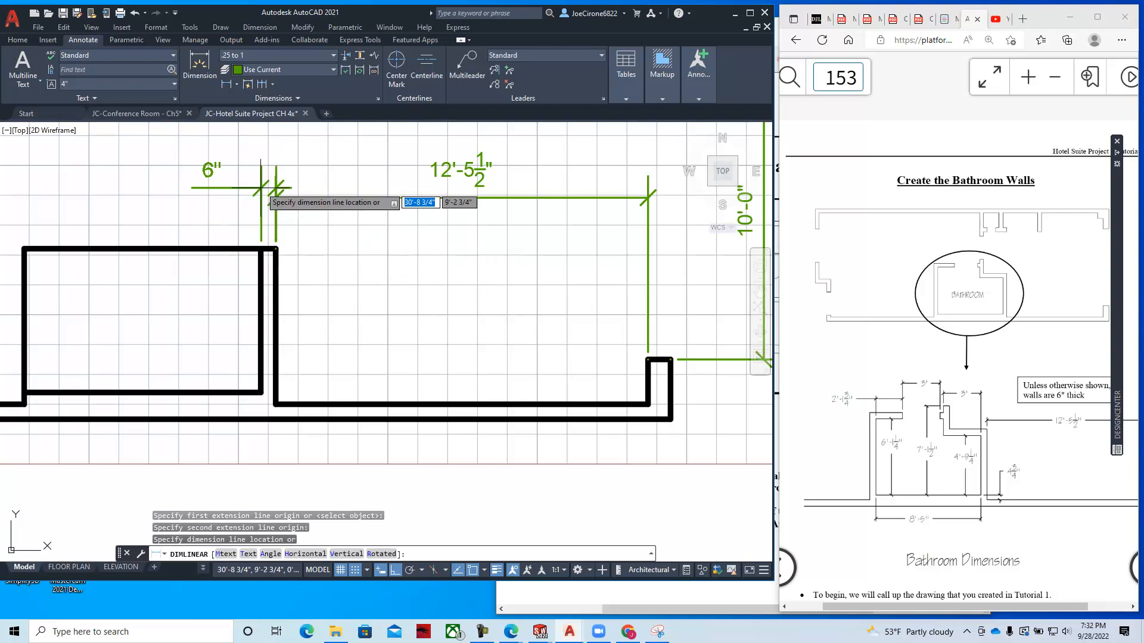
{"action": "left_click", "coordinate": [260, 161]}
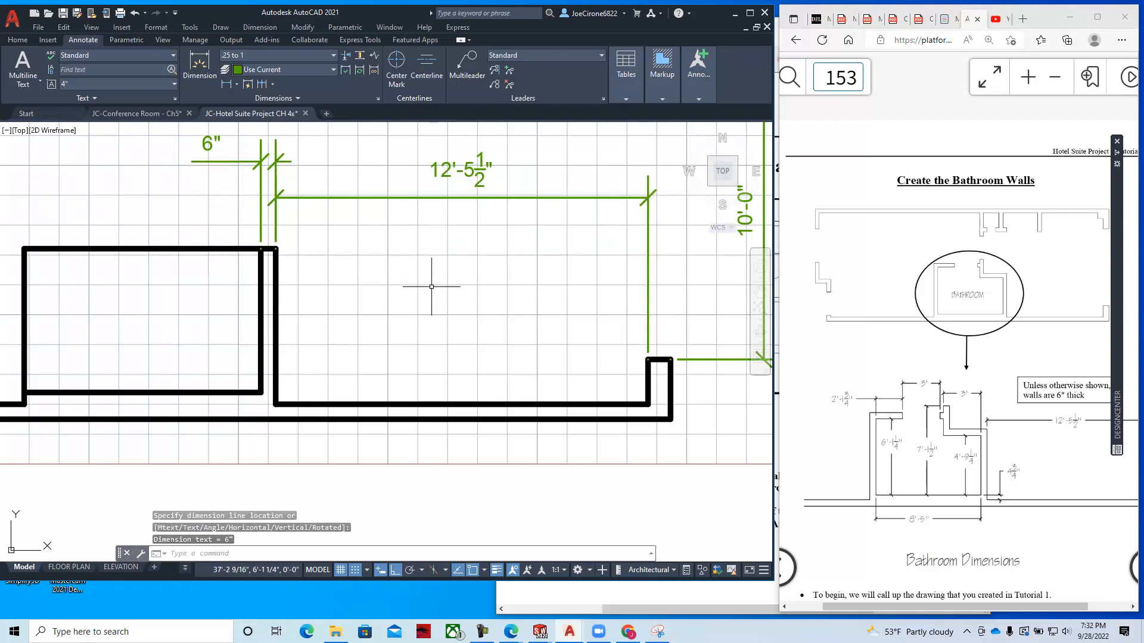
- Add a linear dimension above the bathroom from the inner right wall line to the left wall line
{"action": "mouse_move", "coordinate": [130, 287]}
{"action": "middle_mouse_down"}
{"action": "mouse_move", "coordinate": [278, 301]}
{"action": "mouse_move", "coordinate": [288, 314]}
{"action": "middle_mouse_up"}
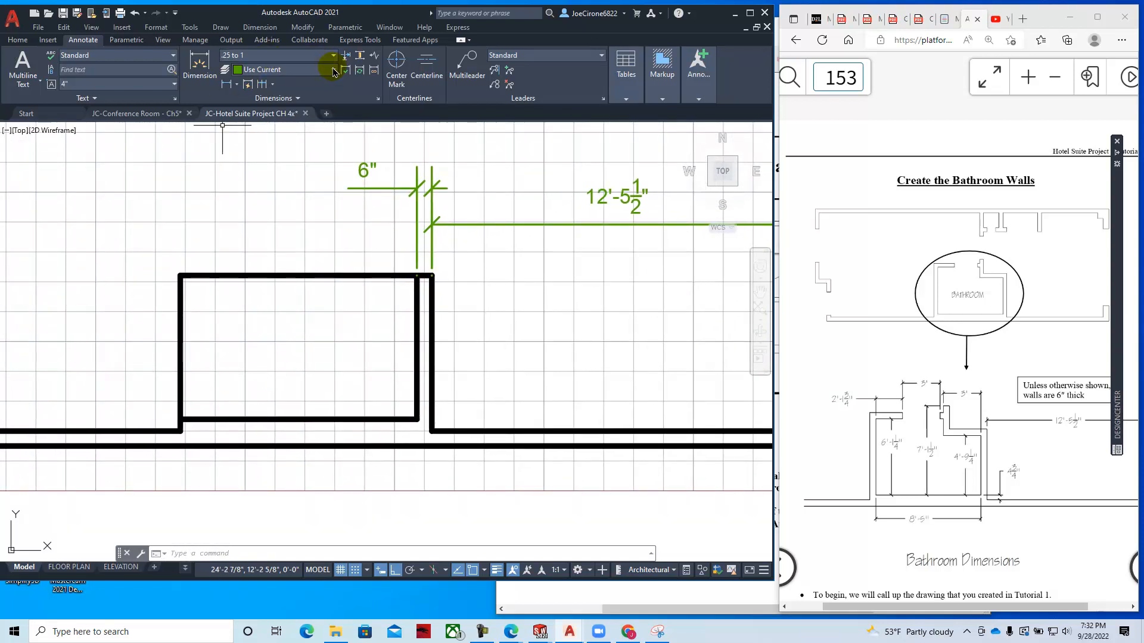
{"action": "left_click", "coordinate": [227, 84]}
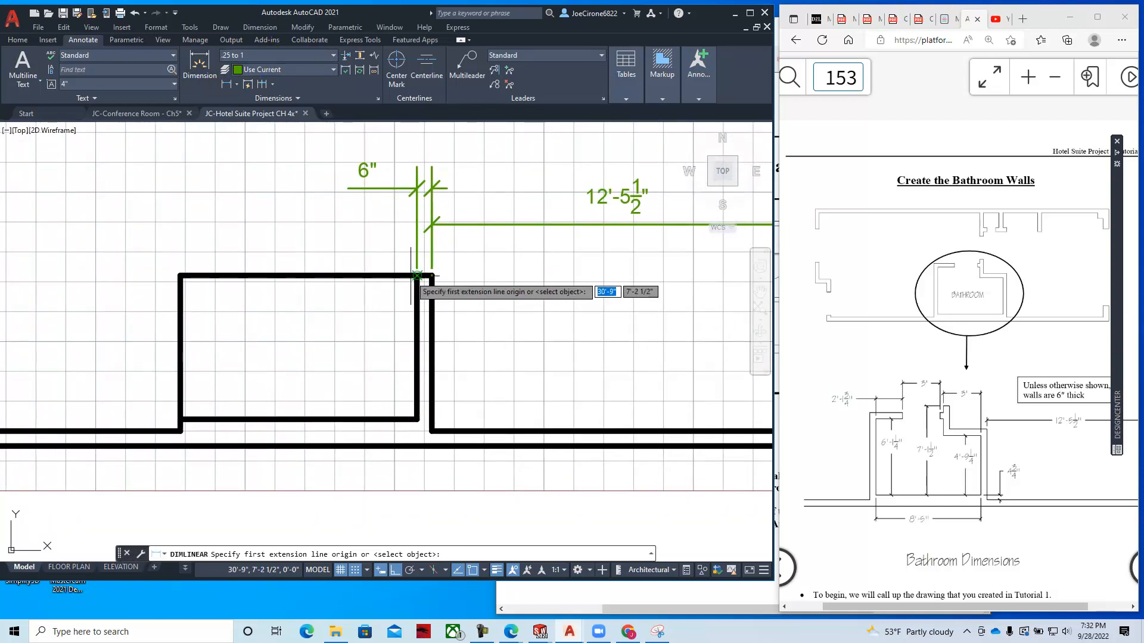
{"action": "left_click", "coordinate": [181, 276]}
{"action": "left_click", "coordinate": [181, 276]}
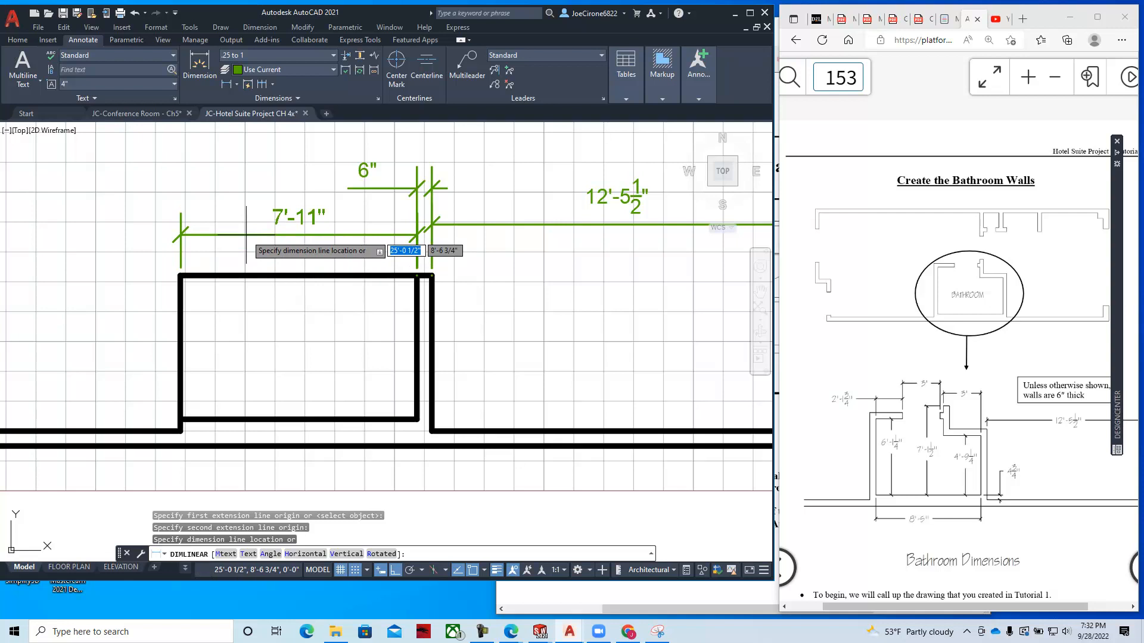
{"action": "left_click", "coordinate": [246, 234]}
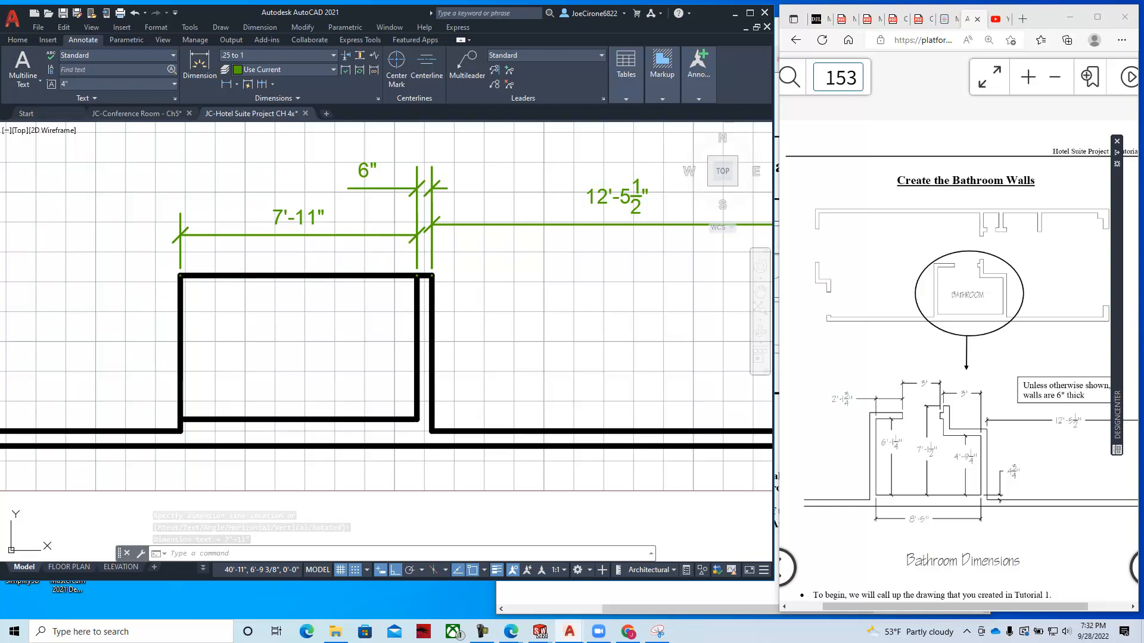
- Check the bathroom width in the tutorial and offset the inner right wall line 8'-5" to the left
{"action": "left_click_drag", "start_coordinate": [1143, 106], "coordinate": [861, 90]}
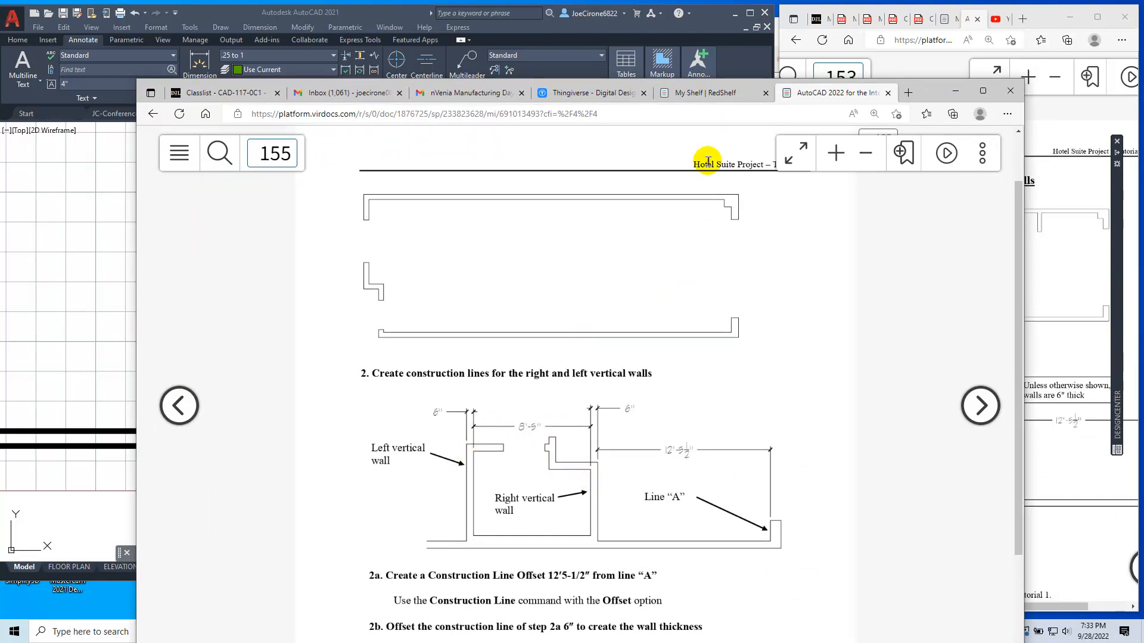
{"action": "mouse_move", "coordinate": [921, 91]}
{"action": "left_mouse_down"}
{"action": "mouse_move", "coordinate": [1143, 99]}
{"action": "mouse_move", "coordinate": [1143, 60]}
{"action": "left_mouse_up"}
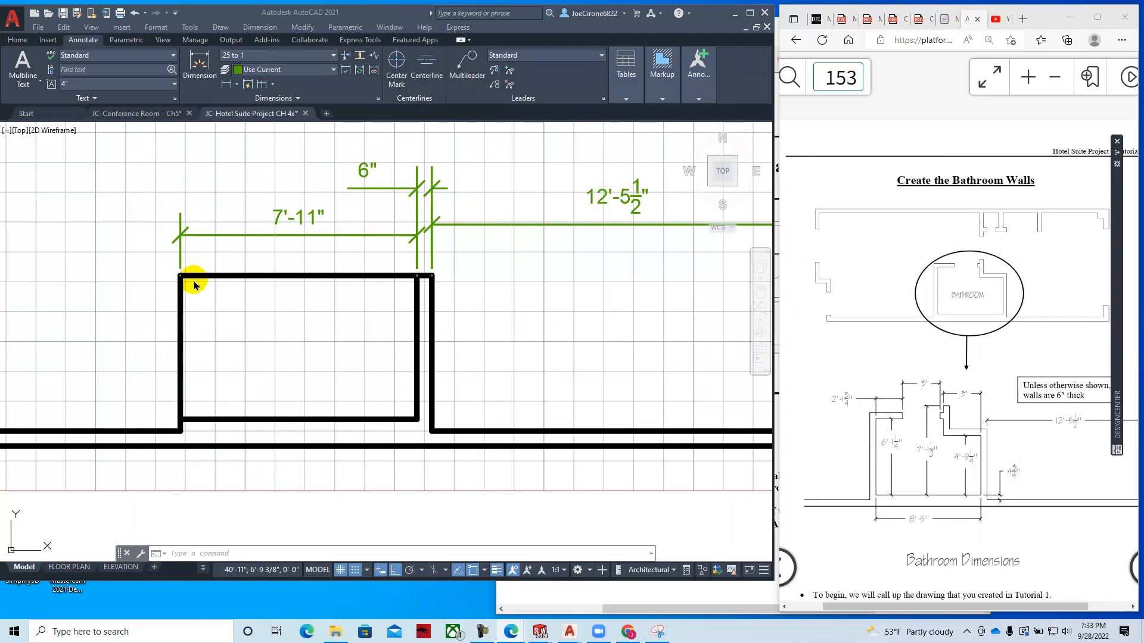
{"action": "left_click", "coordinate": [18, 41]}
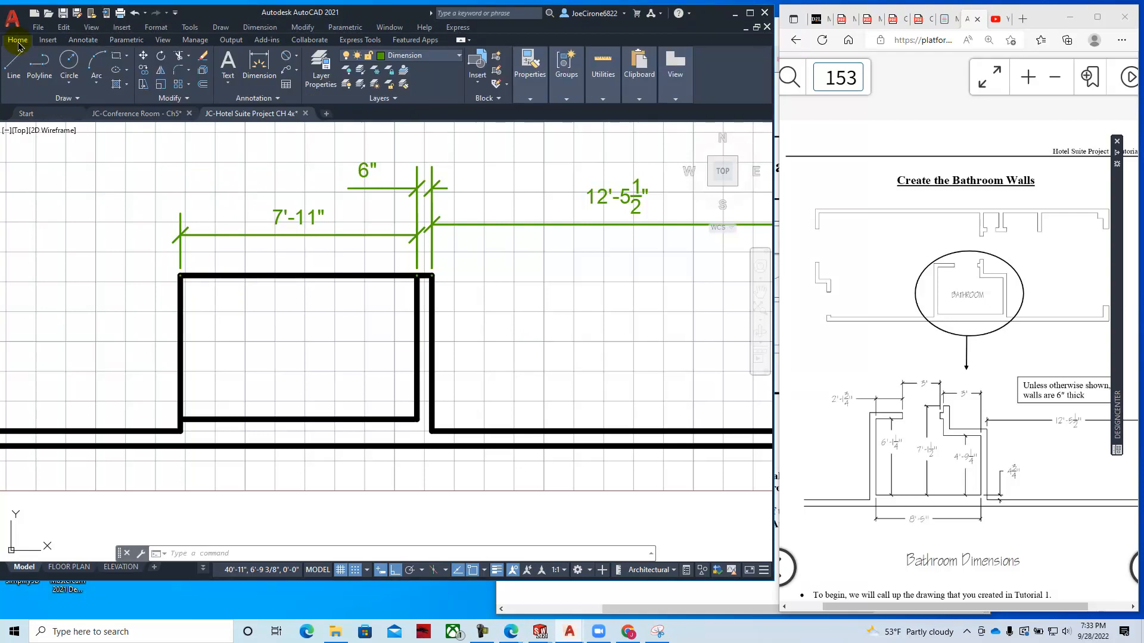
{"action": "left_click", "coordinate": [202, 86]}
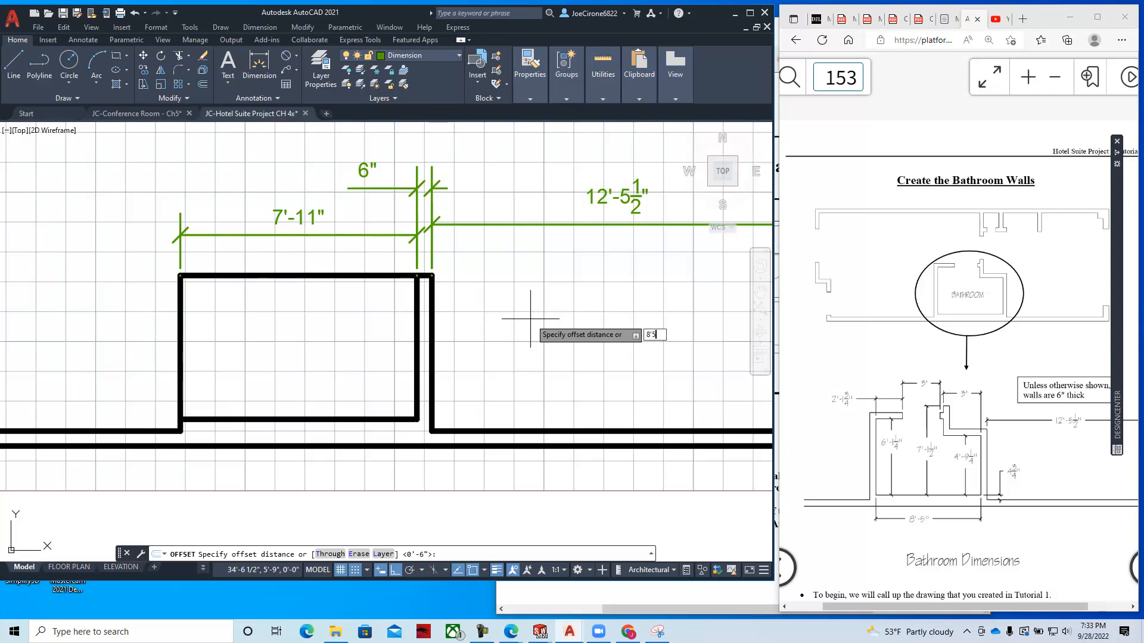
{"action": "key", "text": "Return"}
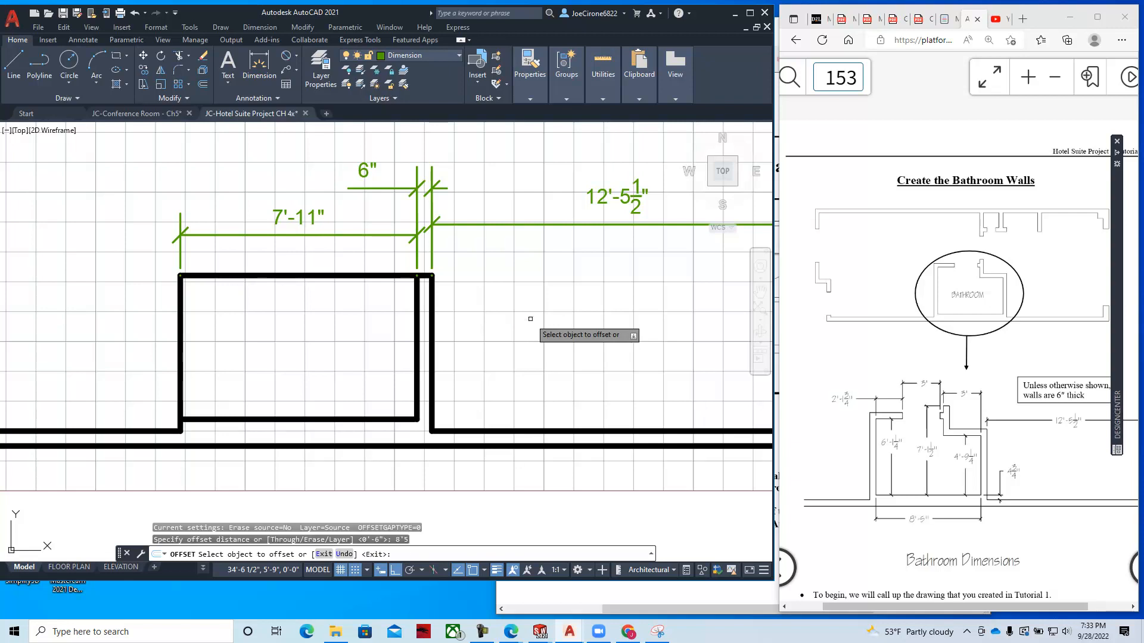
{"action": "left_click", "coordinate": [414, 329]}
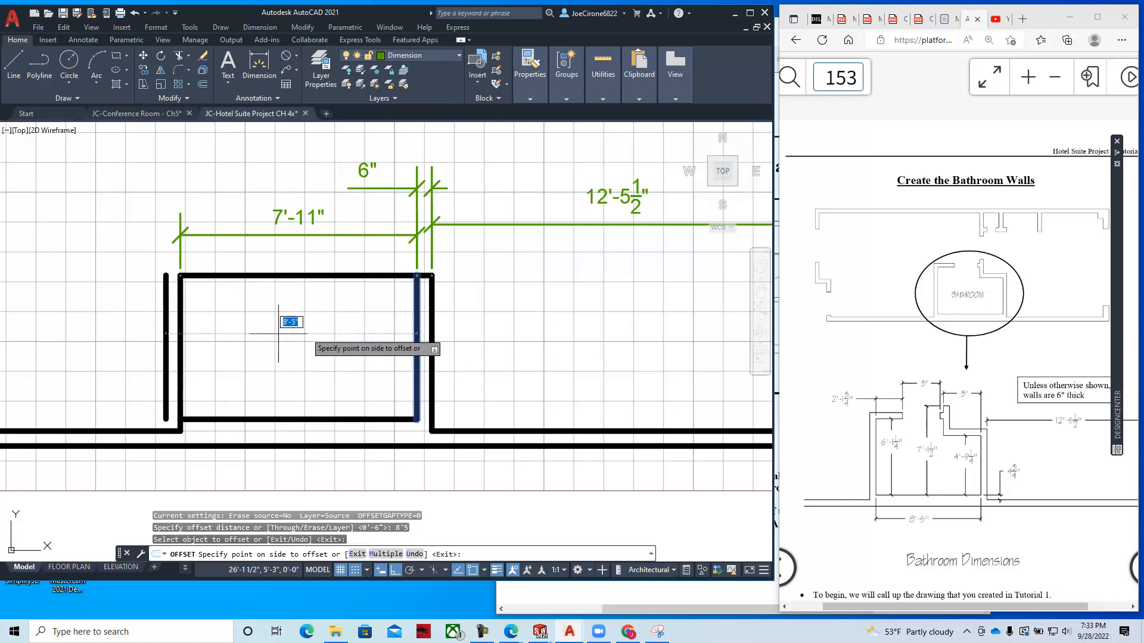
{"action": "left_click", "coordinate": [191, 367]}
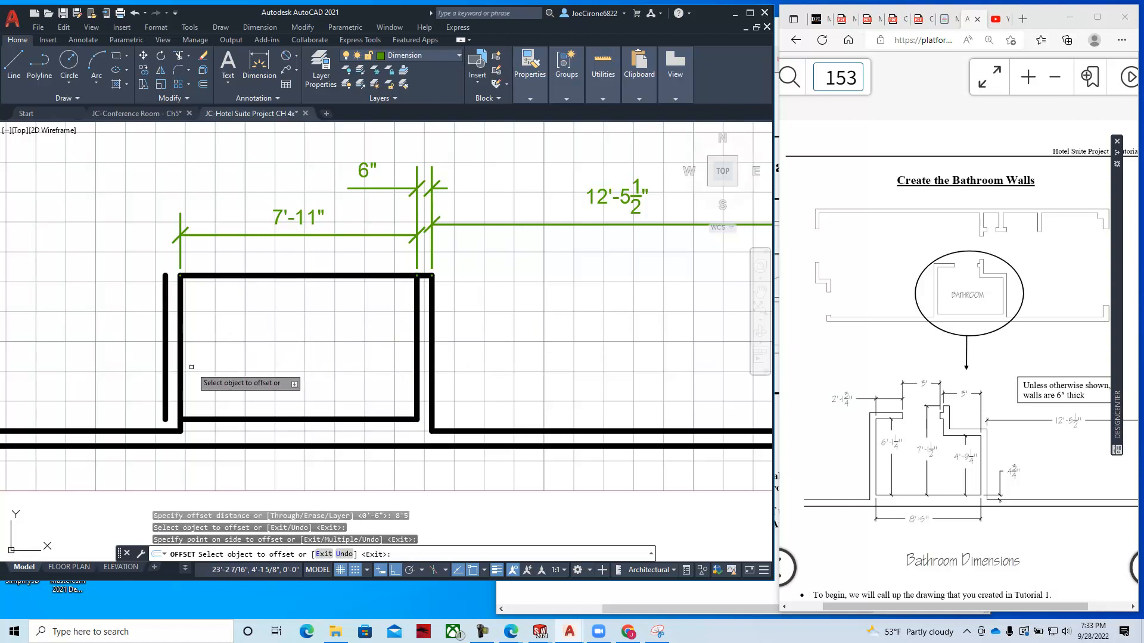
{"action": "key", "text": "Escape"}
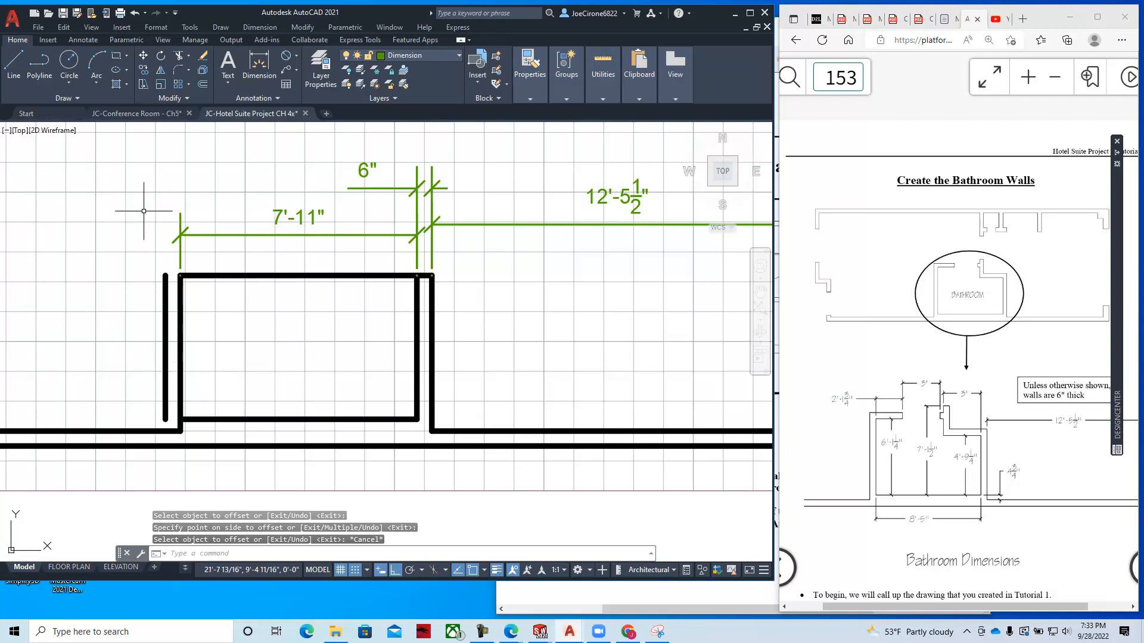
- Delete the old left vertical wall line just inside the newly offset line
{"action": "left_click", "coordinate": [191, 304]}
{"action": "left_click", "coordinate": [181, 325]}
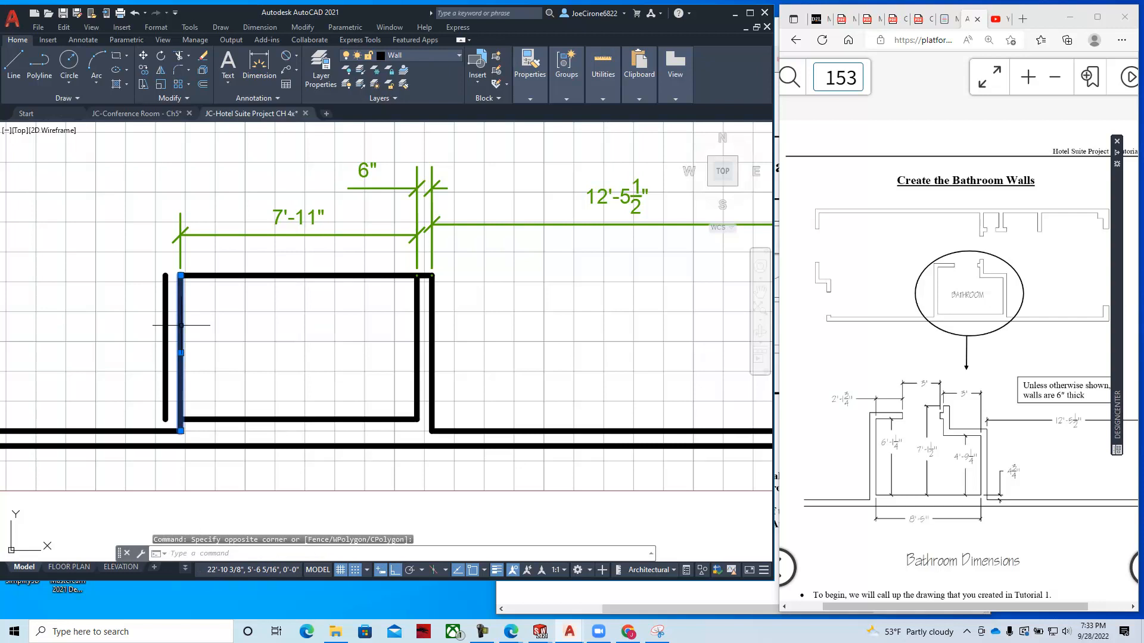
{"action": "key", "text": "Delete"}
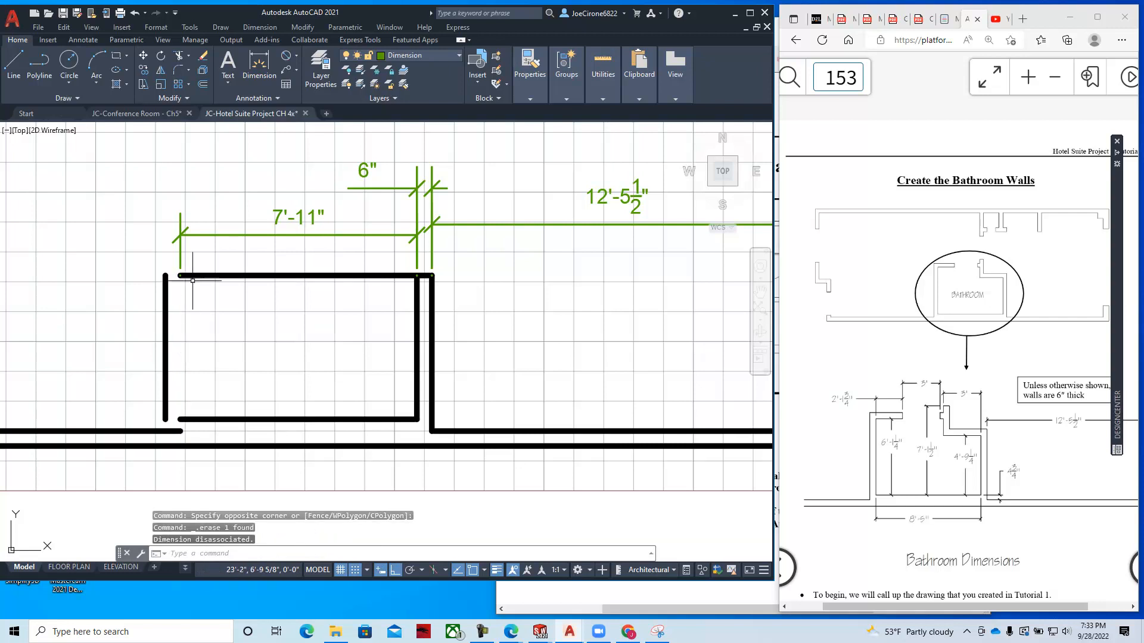
- Delete the outdated 7'-11" width dimension above the bathroom
{"action": "left_click", "coordinate": [291, 215]}
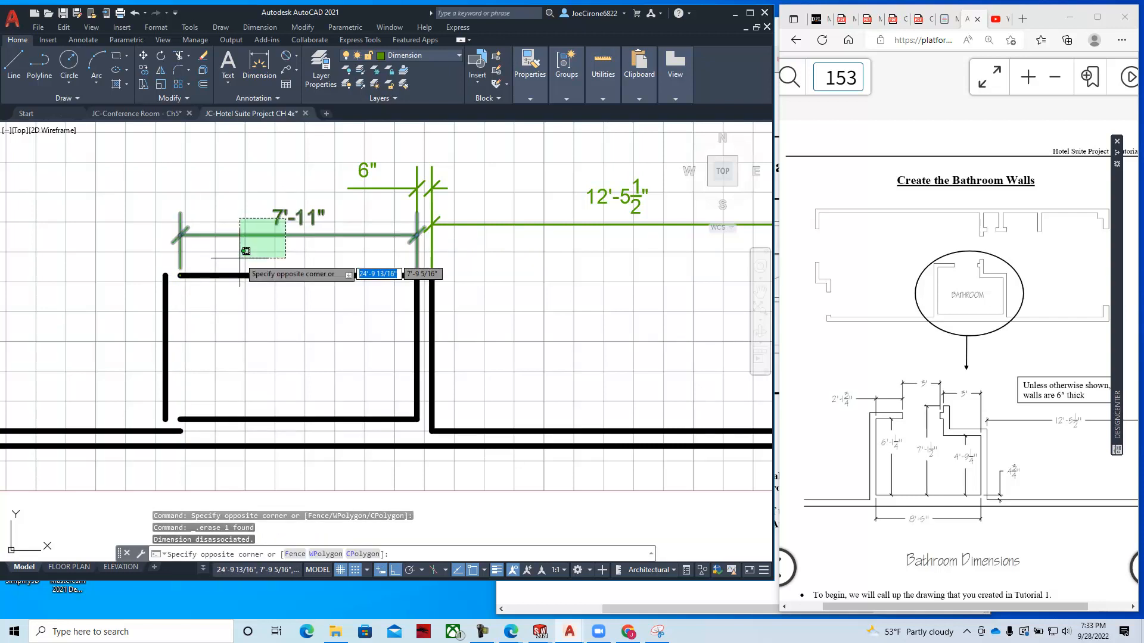
{"action": "left_click", "coordinate": [239, 258]}
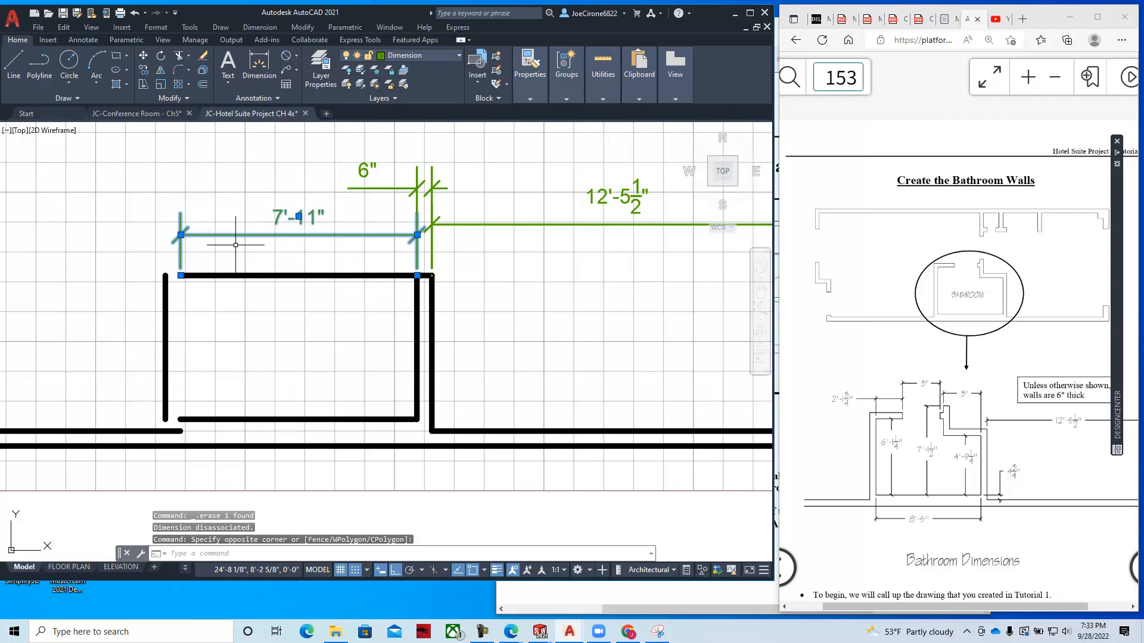
{"action": "key", "text": "Delete"}
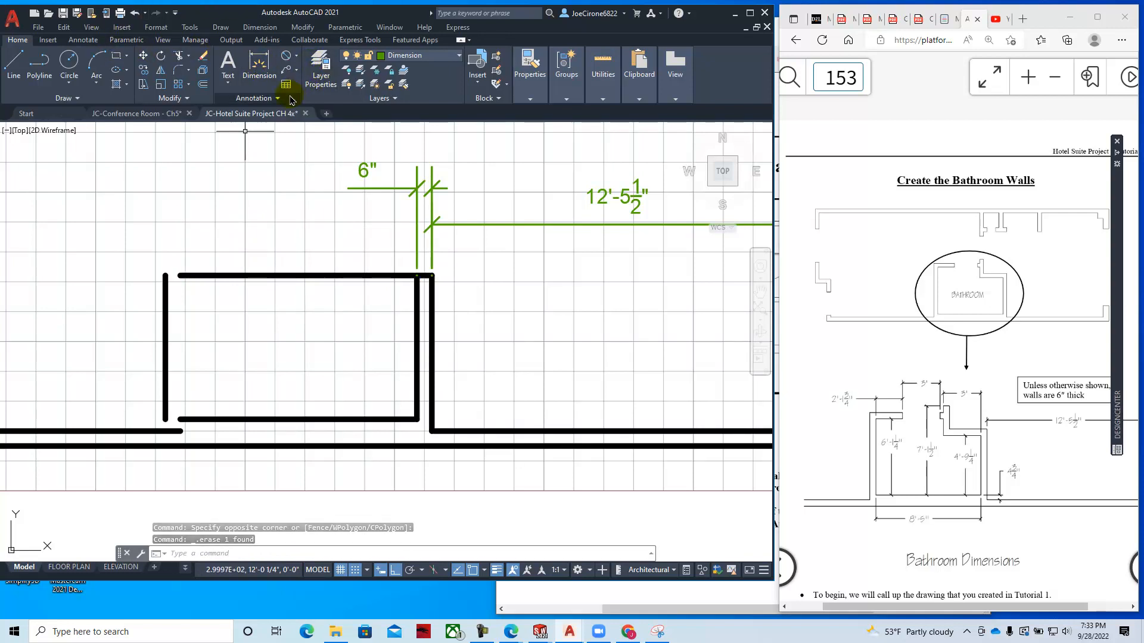
- Add a linear dimension above the bathroom from the inner right wall line to the new left wall line
{"action": "left_click", "coordinate": [83, 40]}
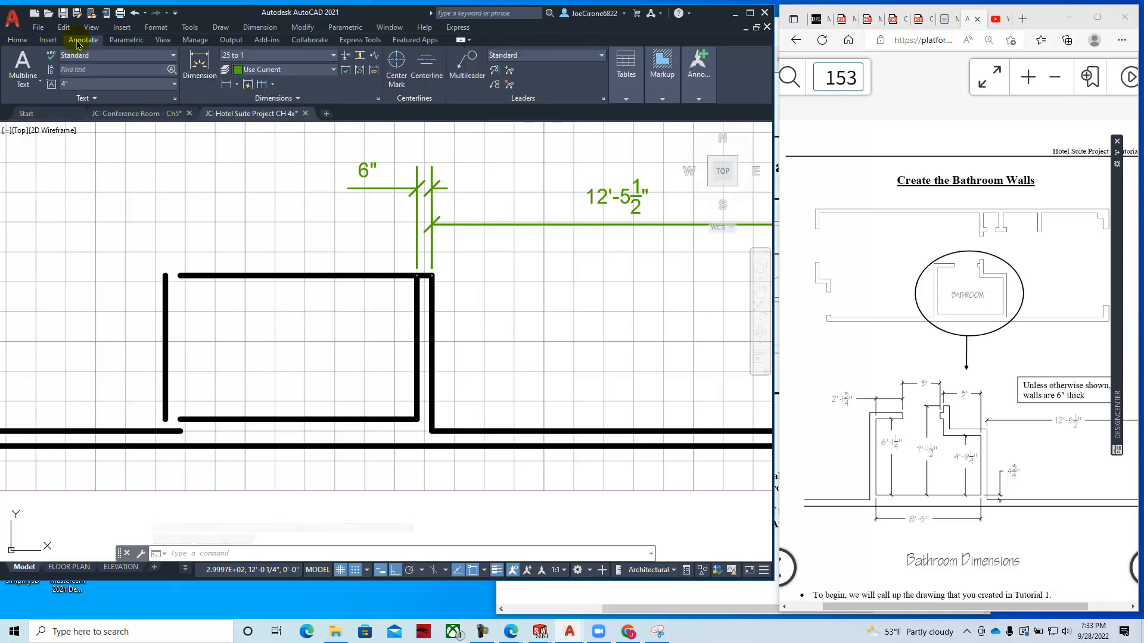
{"action": "left_click", "coordinate": [225, 88]}
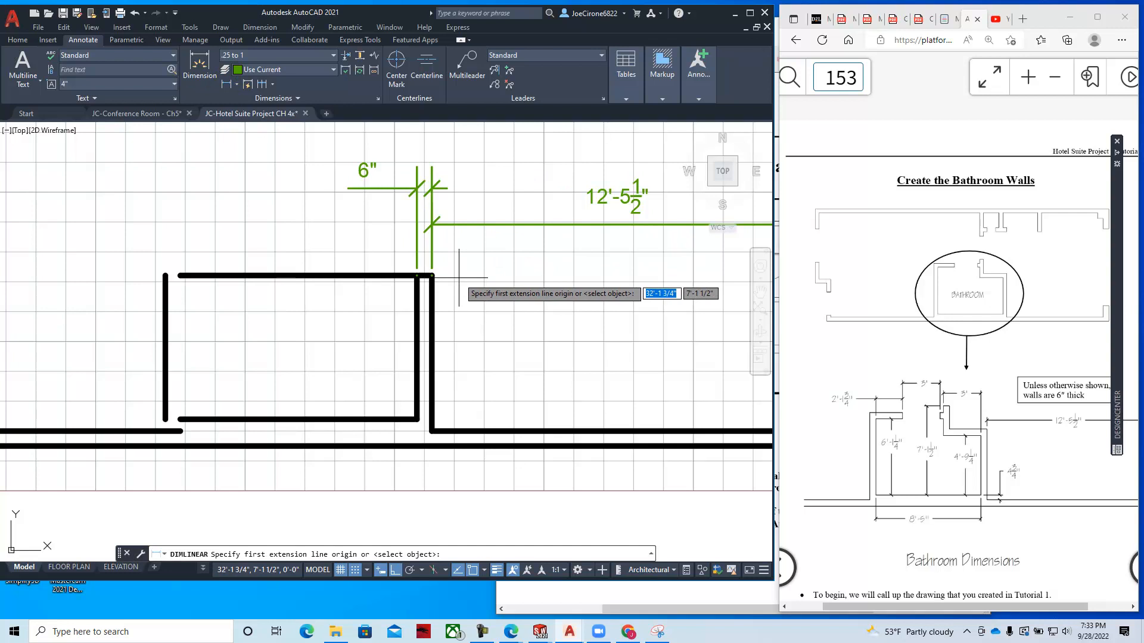
{"action": "left_click", "coordinate": [417, 275]}
{"action": "left_click", "coordinate": [165, 276]}
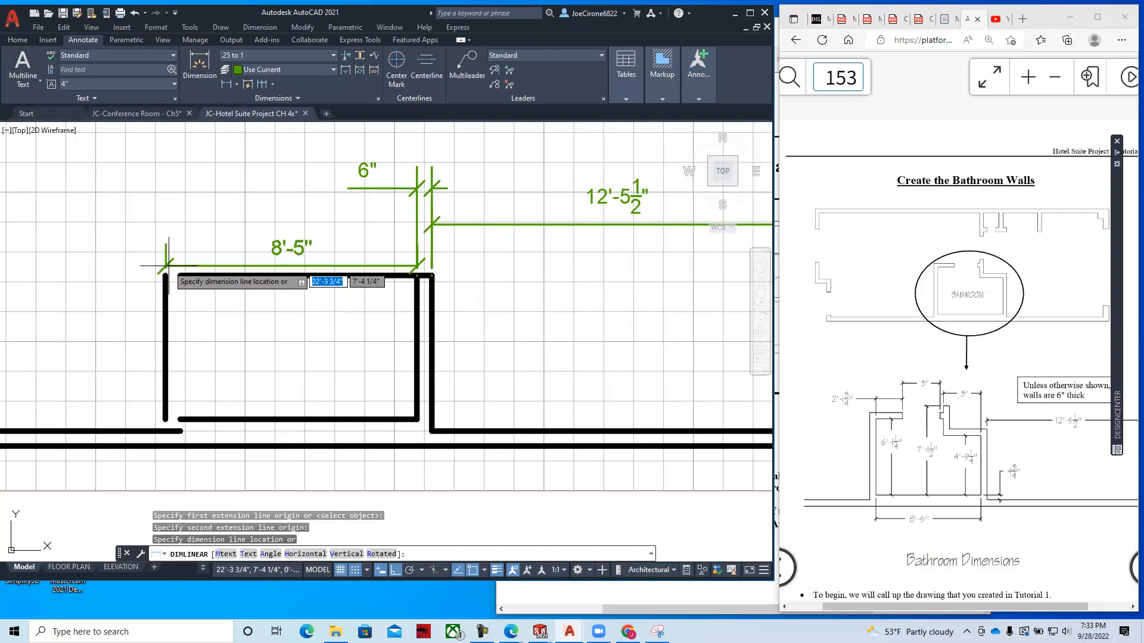
{"action": "left_click", "coordinate": [224, 218]}
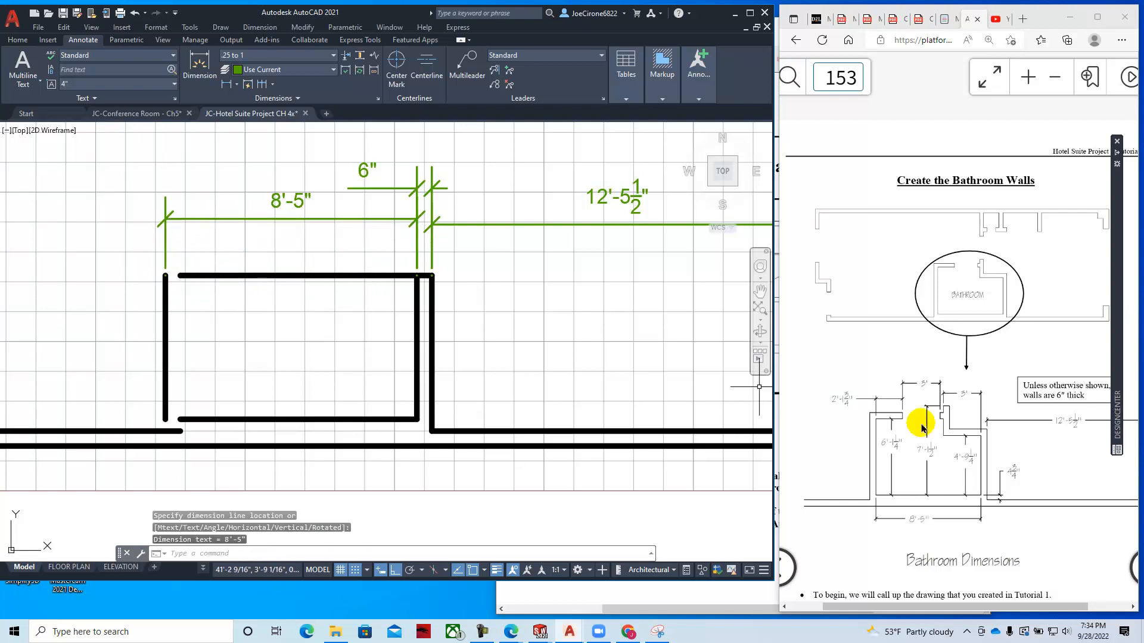
- Check the tutorial's left wall and extend the bathroom's upper and lower lines to the left wall line, and that line down to the exterior wall
{"action": "left_click_drag", "start_coordinate": [1143, 59], "coordinate": [925, 68]}
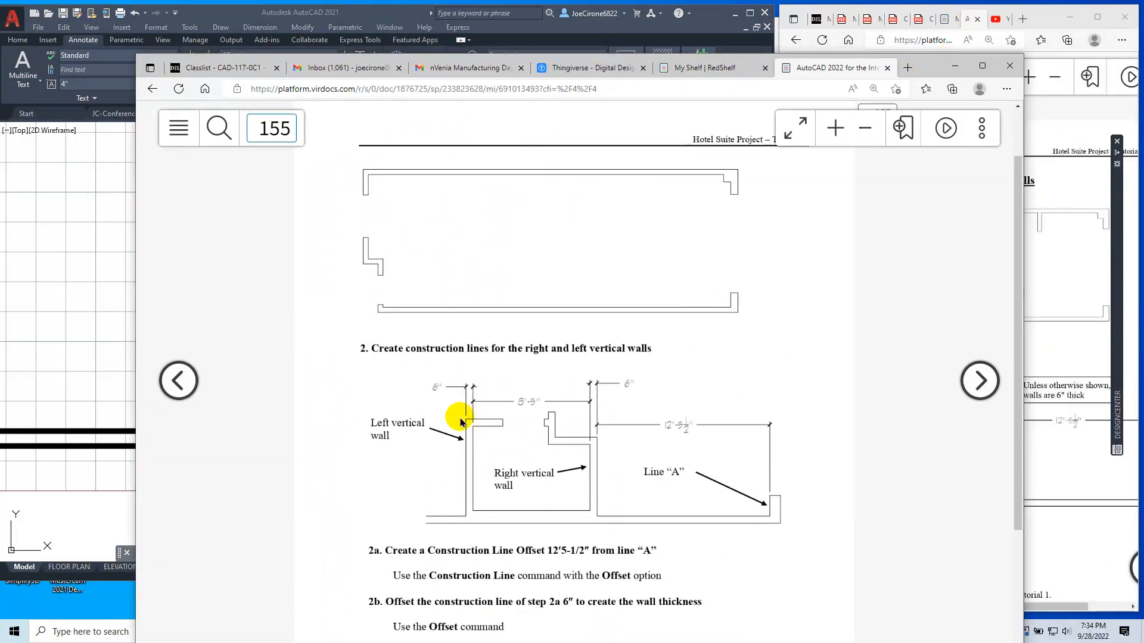
{"action": "left_click_drag", "start_coordinate": [930, 66], "coordinate": [1143, 66]}
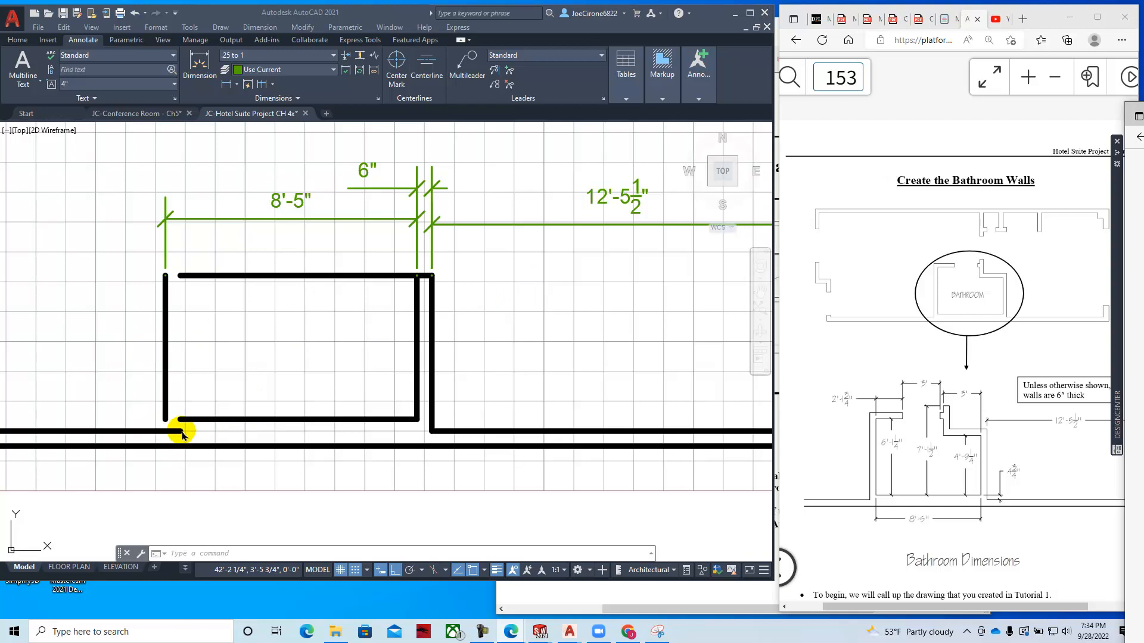
{"action": "left_click", "coordinate": [114, 352]}
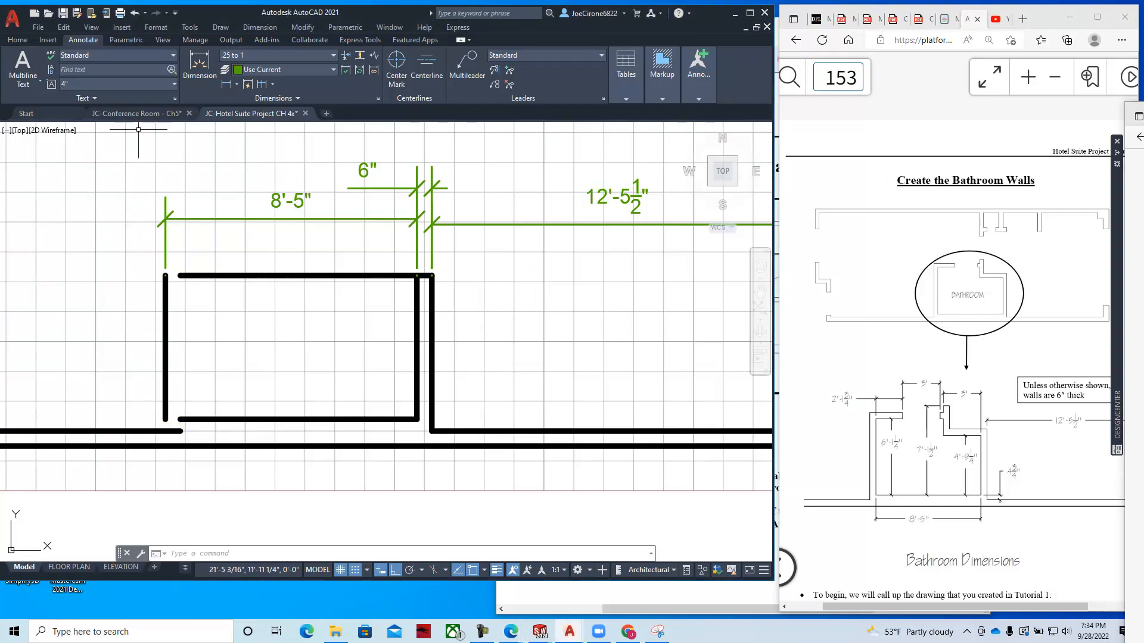
{"action": "left_click", "coordinate": [18, 40]}
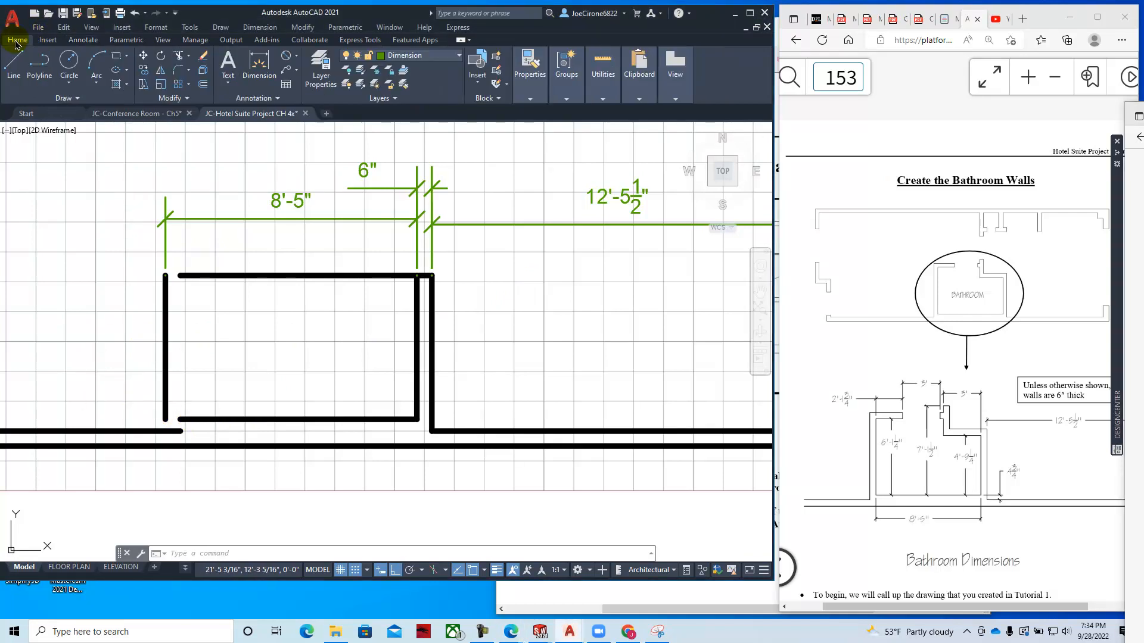
{"action": "left_click", "coordinate": [180, 60]}
{"action": "left_click", "coordinate": [190, 60]}
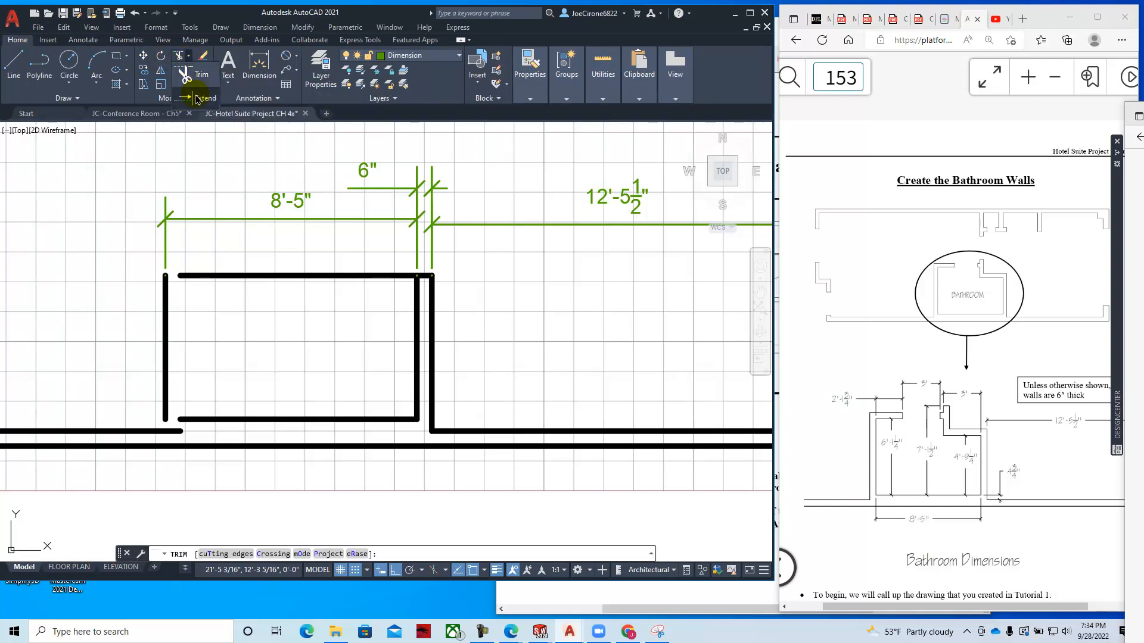
{"action": "left_click", "coordinate": [189, 94]}
{"action": "left_click", "coordinate": [188, 274]}
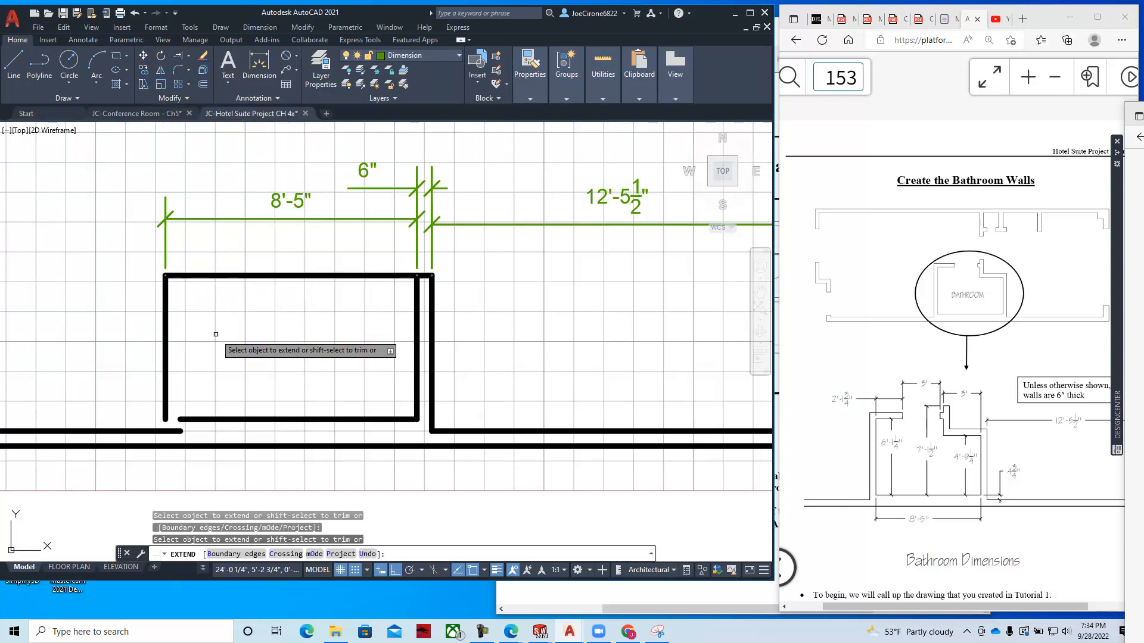
{"action": "left_click", "coordinate": [194, 419]}
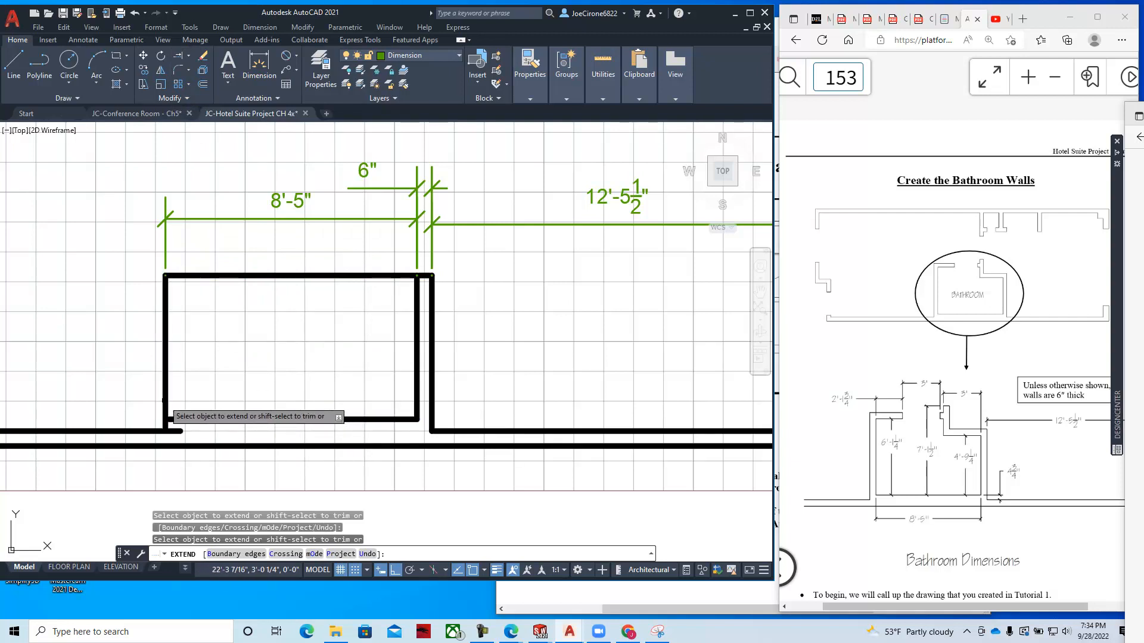
- Trim the short piece of the exterior wall's inner line that projects past the bathroom's left wall line
{"action": "left_click", "coordinate": [191, 60]}
{"action": "left_click", "coordinate": [198, 75]}
{"action": "left_click", "coordinate": [179, 431]}
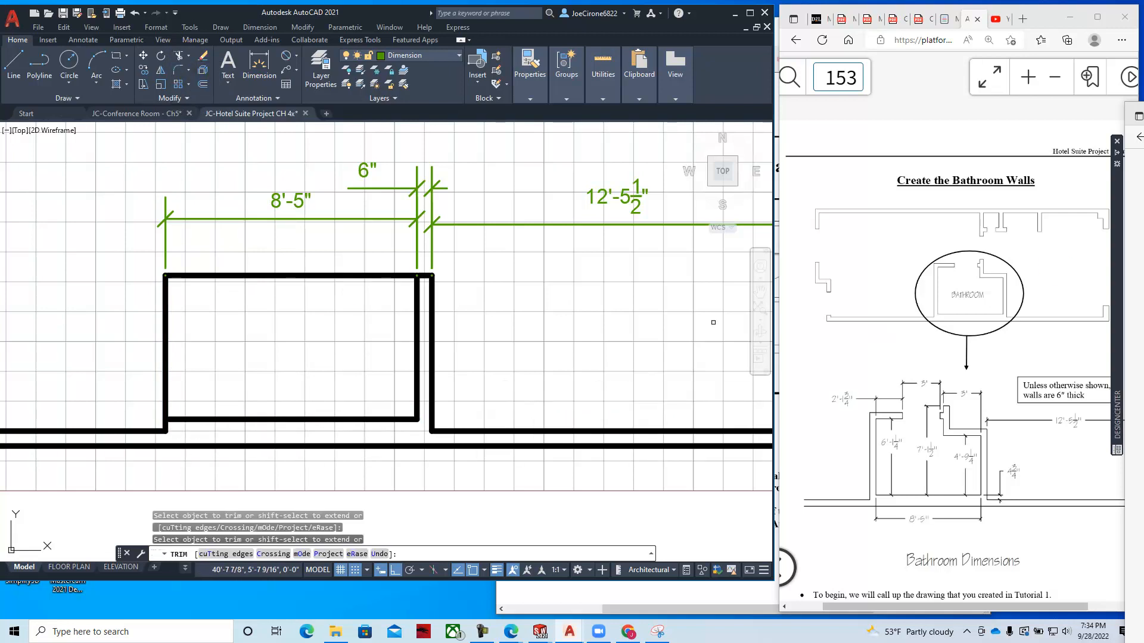
- Check the left wall thickness in the tutorial and offset the bathroom's left wall line 6" outward to the left
{"action": "left_click_drag", "start_coordinate": [1143, 112], "coordinate": [1108, 68]}
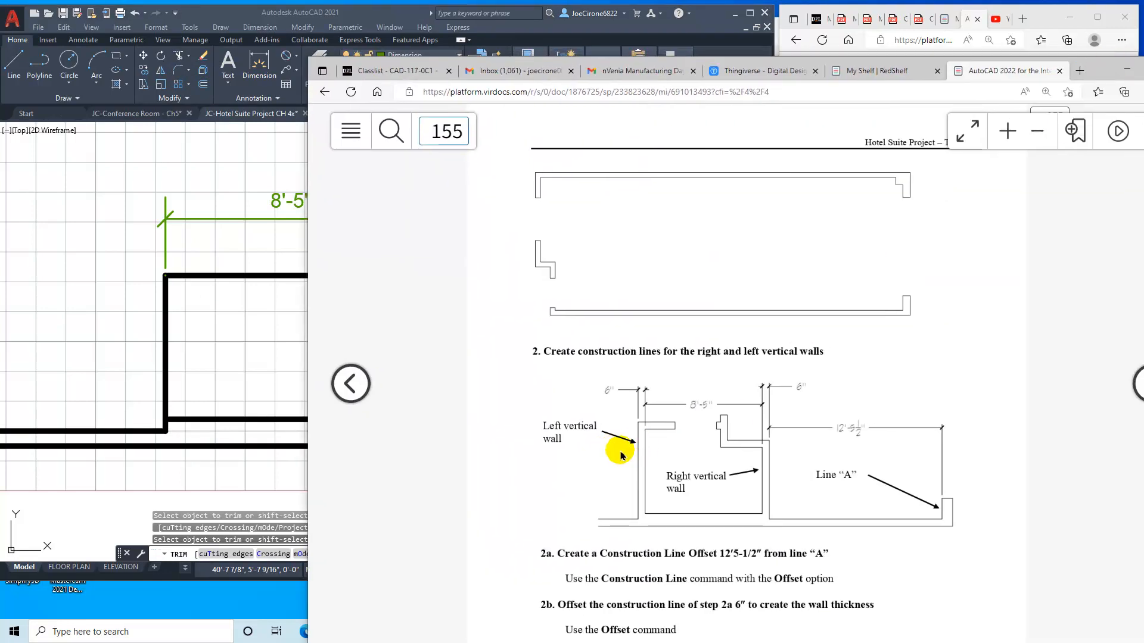
{"action": "left_click", "coordinate": [1127, 69]}
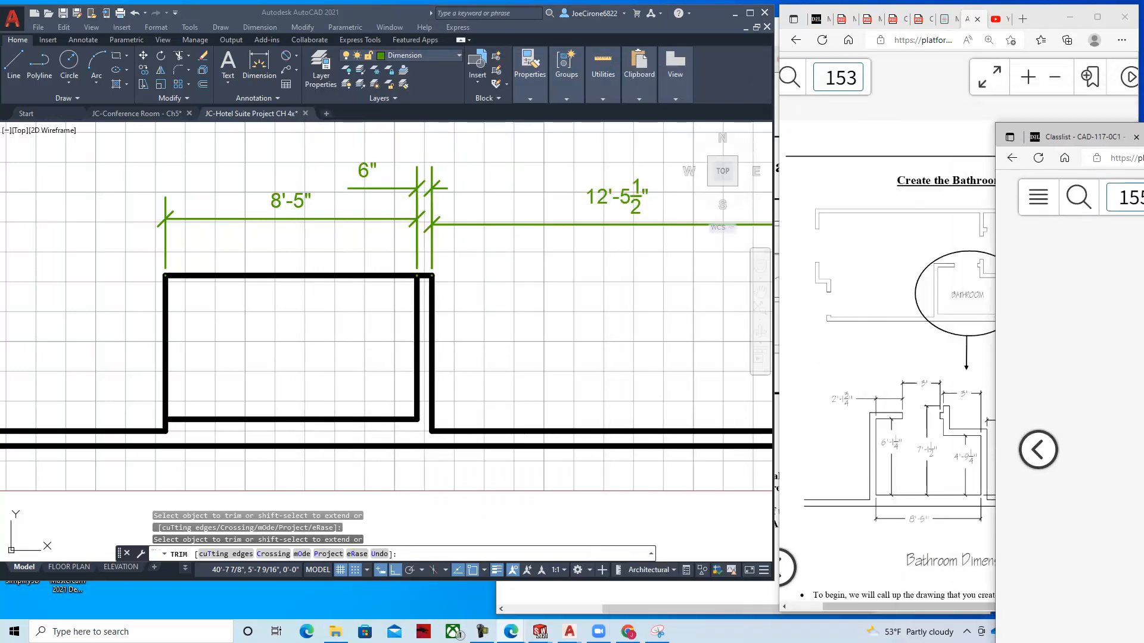
{"action": "left_click", "coordinate": [202, 85]}
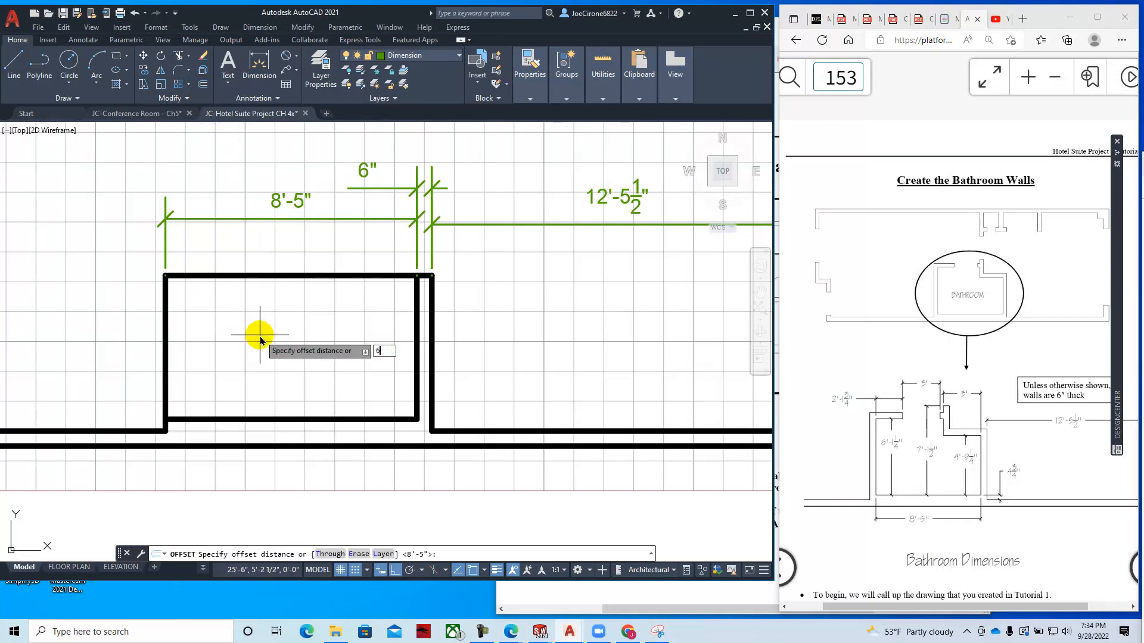
{"action": "type", "text": "6"}
{"action": "key", "text": "Return"}
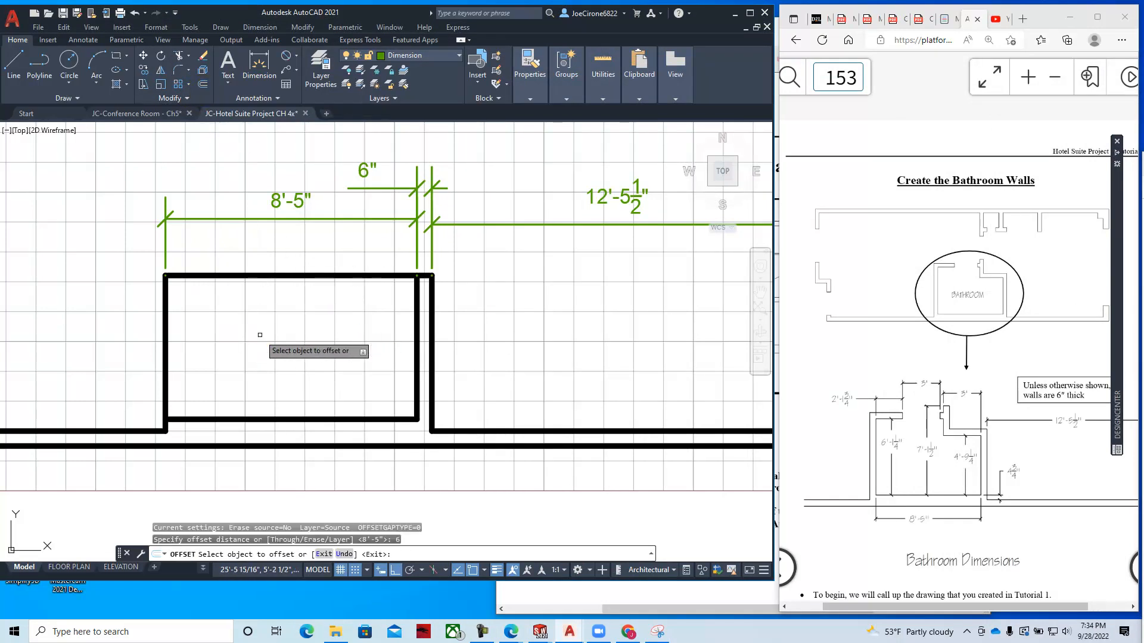
{"action": "left_click", "coordinate": [166, 324]}
{"action": "left_click", "coordinate": [88, 316]}
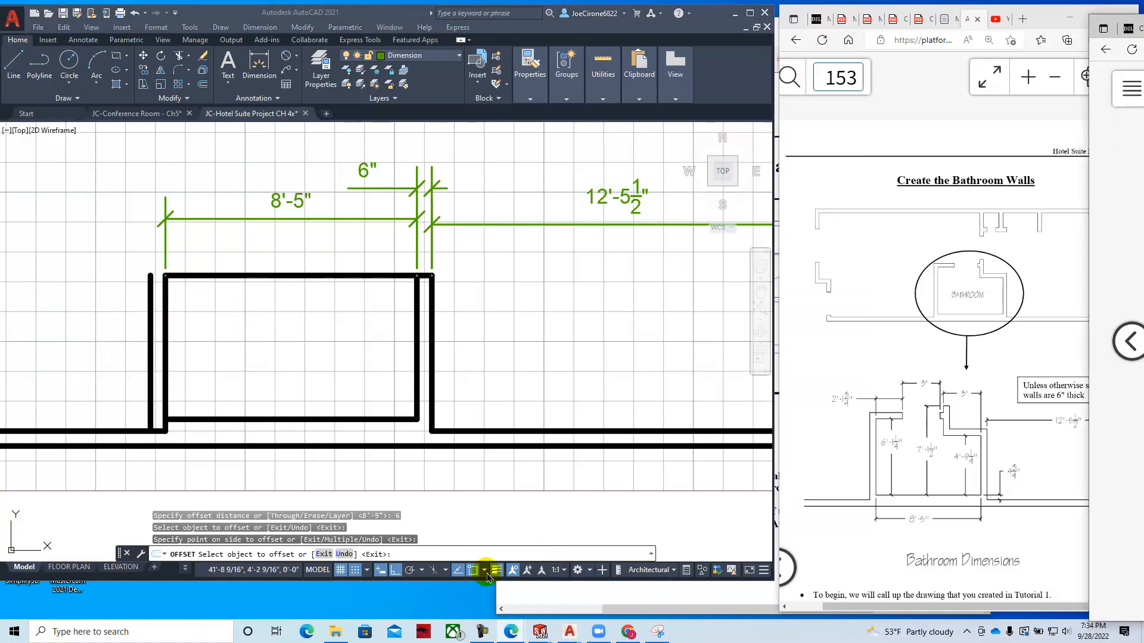
{"action": "left_click", "coordinate": [173, 100]}
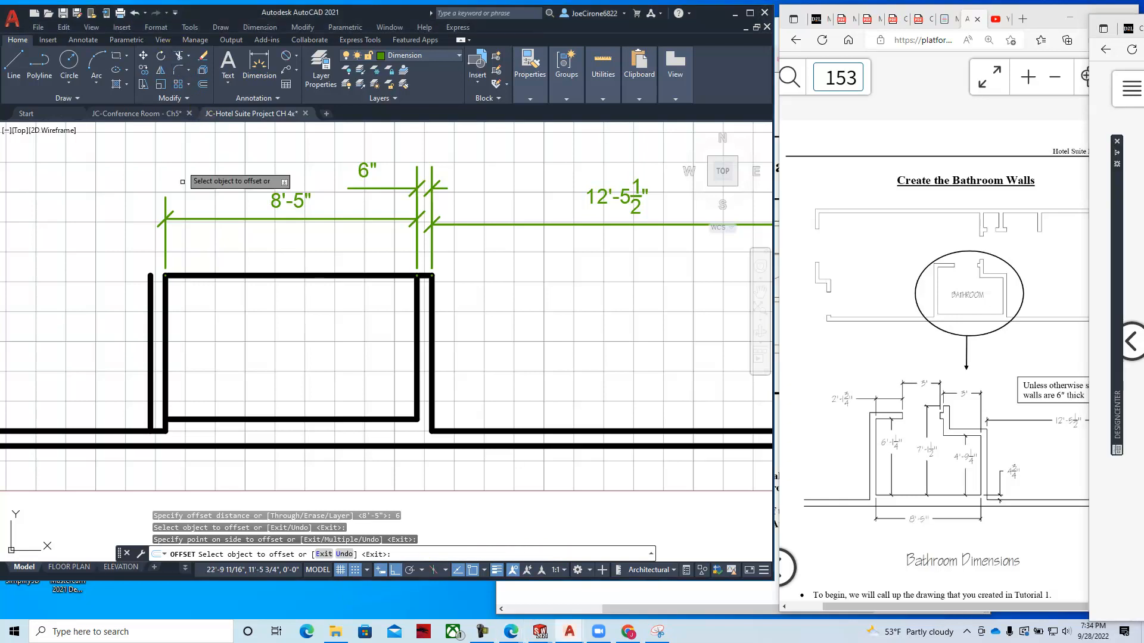
{"action": "left_click", "coordinate": [165, 430]}
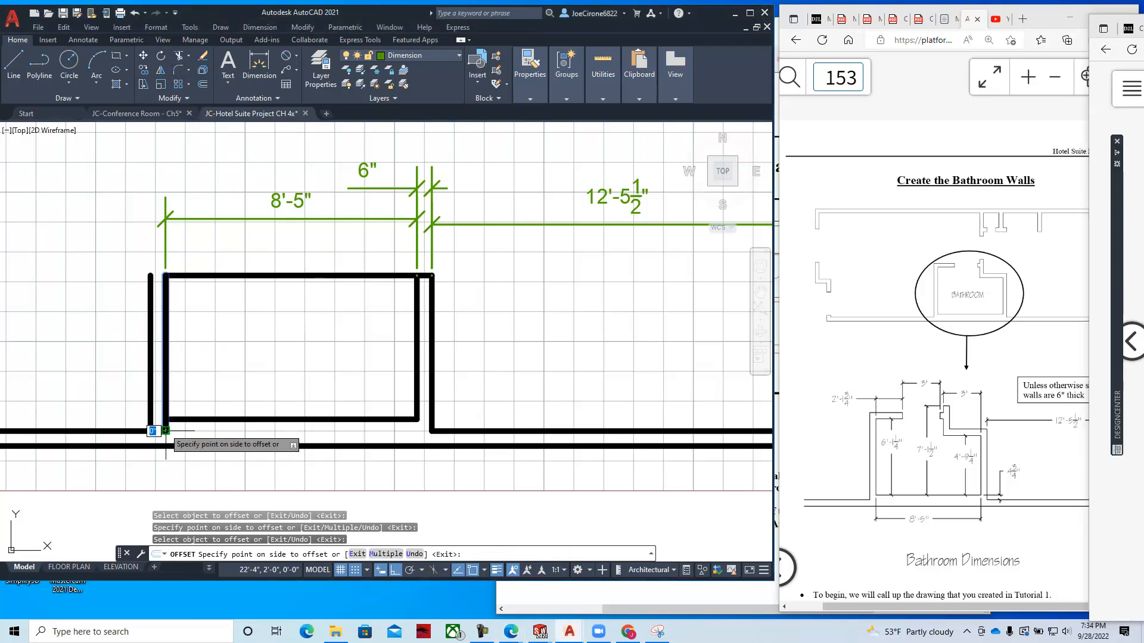
{"action": "key", "text": "Escape"}
{"action": "key", "text": "Escape"}
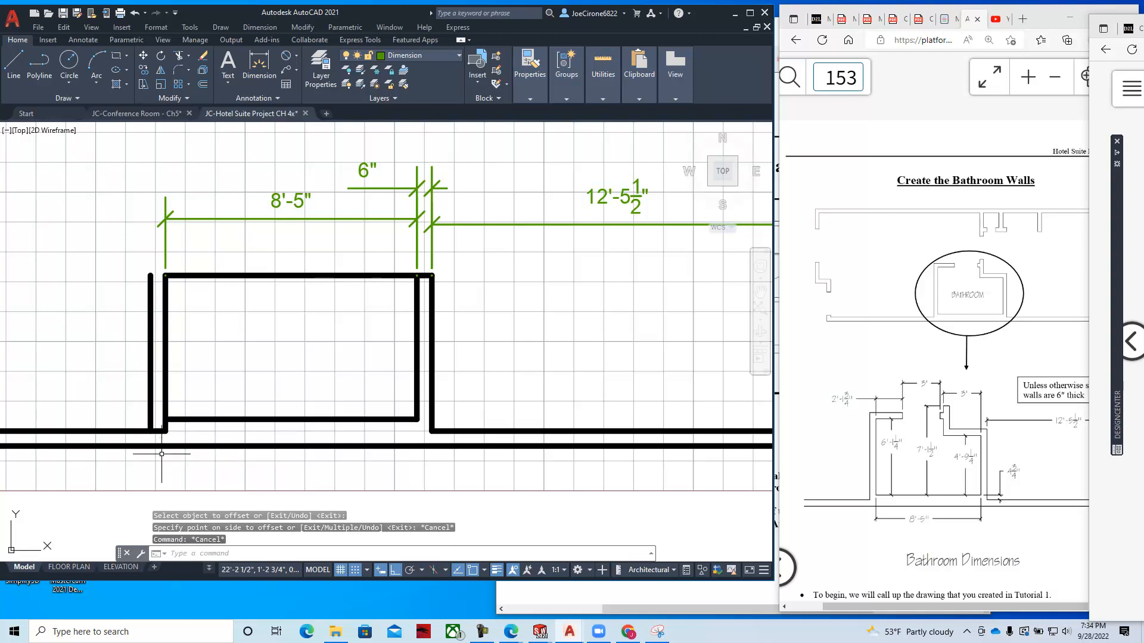
- Trim the leftover vertical and horizontal stubs at the base of the bathroom's left wall to form a clean corner
{"action": "scroll", "coordinate": [164, 441], "scroll_direction": "up", "scroll_amount": 6}
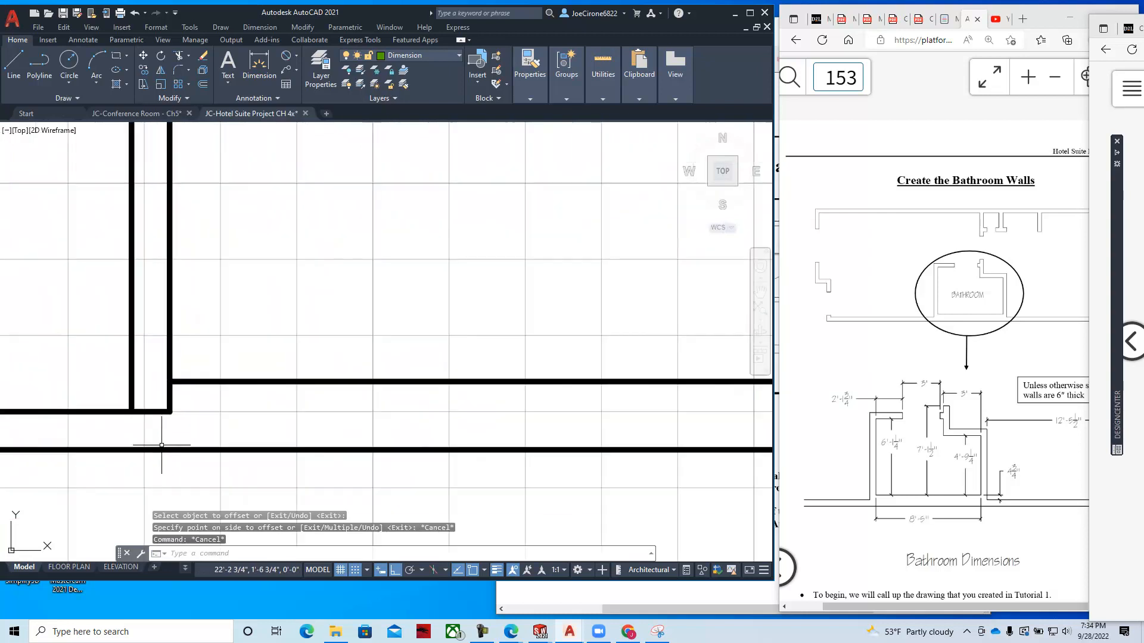
{"action": "left_click", "coordinate": [179, 55]}
{"action": "left_click", "coordinate": [171, 369]}
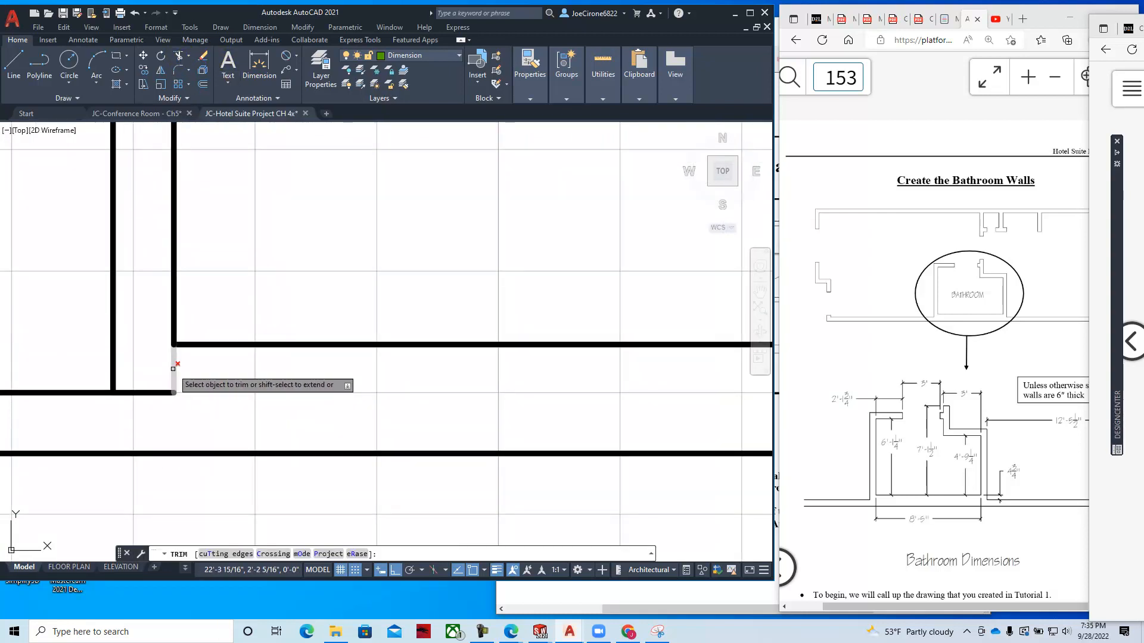
{"action": "left_click", "coordinate": [171, 392]}
{"action": "scroll", "coordinate": [273, 380], "scroll_direction": "down", "scroll_amount": 4}
{"action": "scroll", "coordinate": [375, 327], "scroll_direction": "down", "scroll_amount": 4}
{"action": "middle_click_drag", "start_coordinate": [399, 301], "coordinate": [337, 306]}
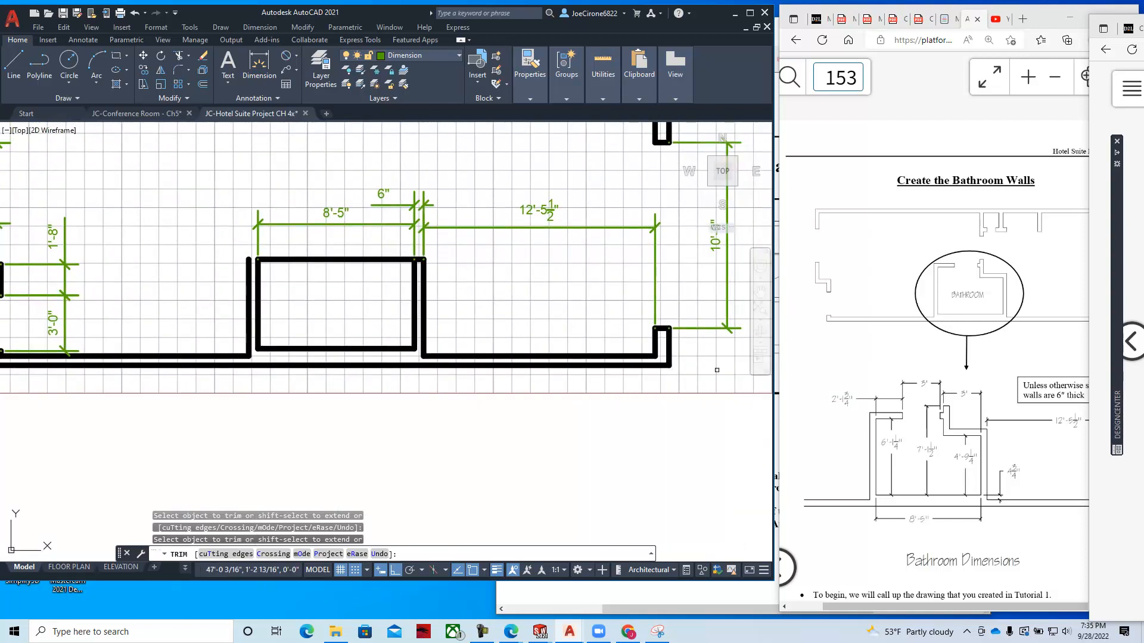
- Go back from page 155 to page 153 of the tutorial and review the bathroom wall dimensions
{"action": "left_click_drag", "start_coordinate": [1143, 28], "coordinate": [989, 40]}
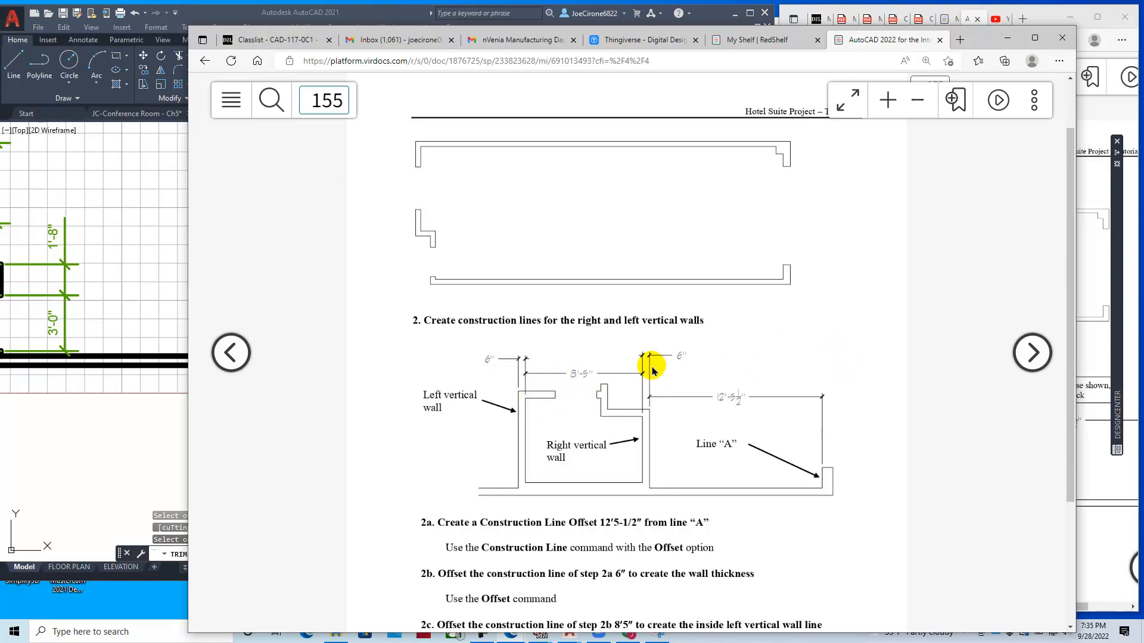
{"action": "left_click", "coordinate": [236, 358]}
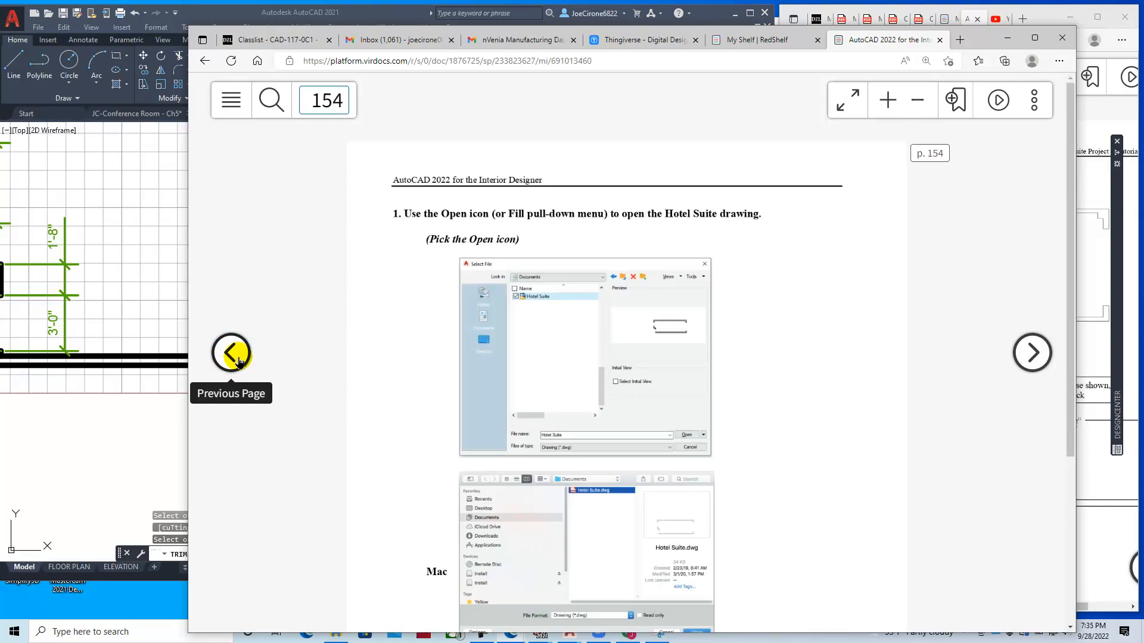
{"action": "left_click", "coordinate": [238, 360]}
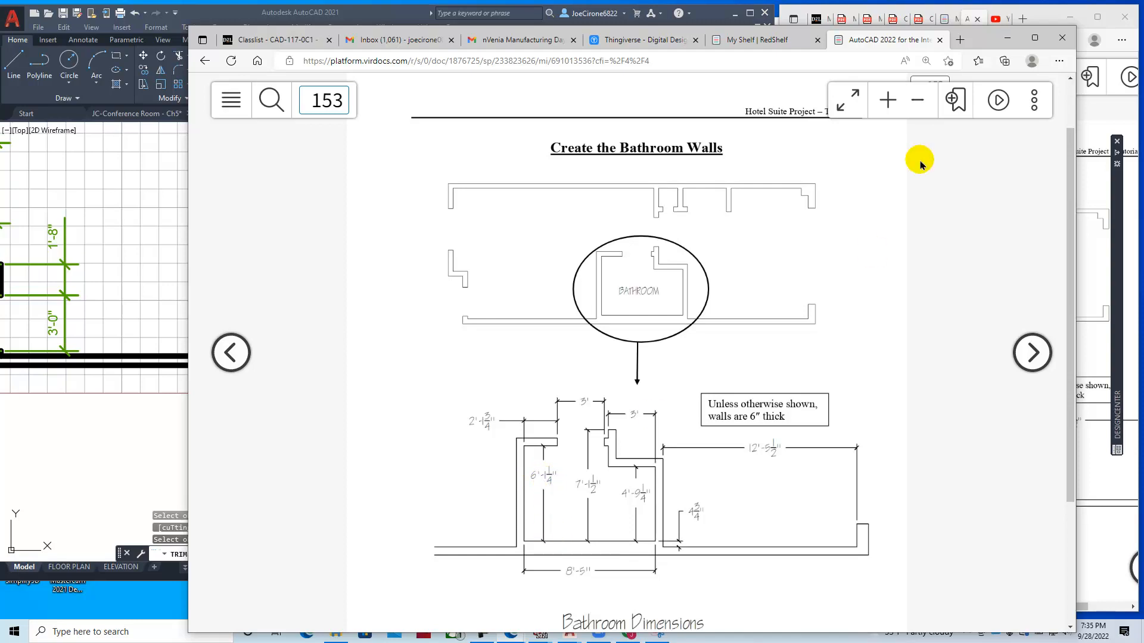
{"action": "left_click_drag", "start_coordinate": [977, 37], "coordinate": [1143, 37]}
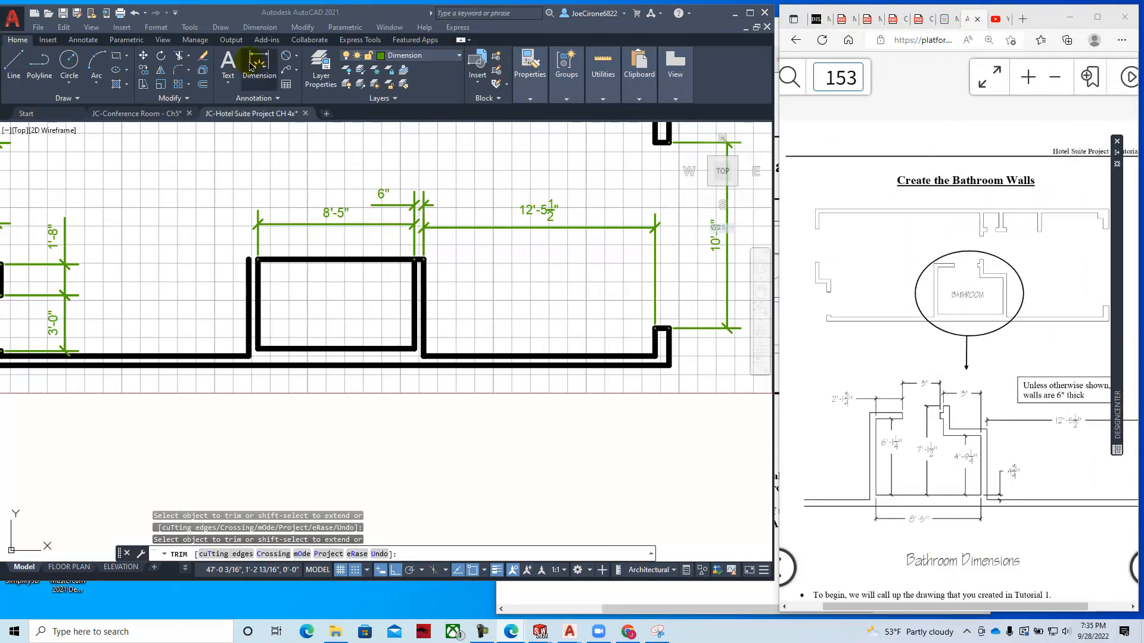
{"action": "left_click", "coordinate": [205, 84]}
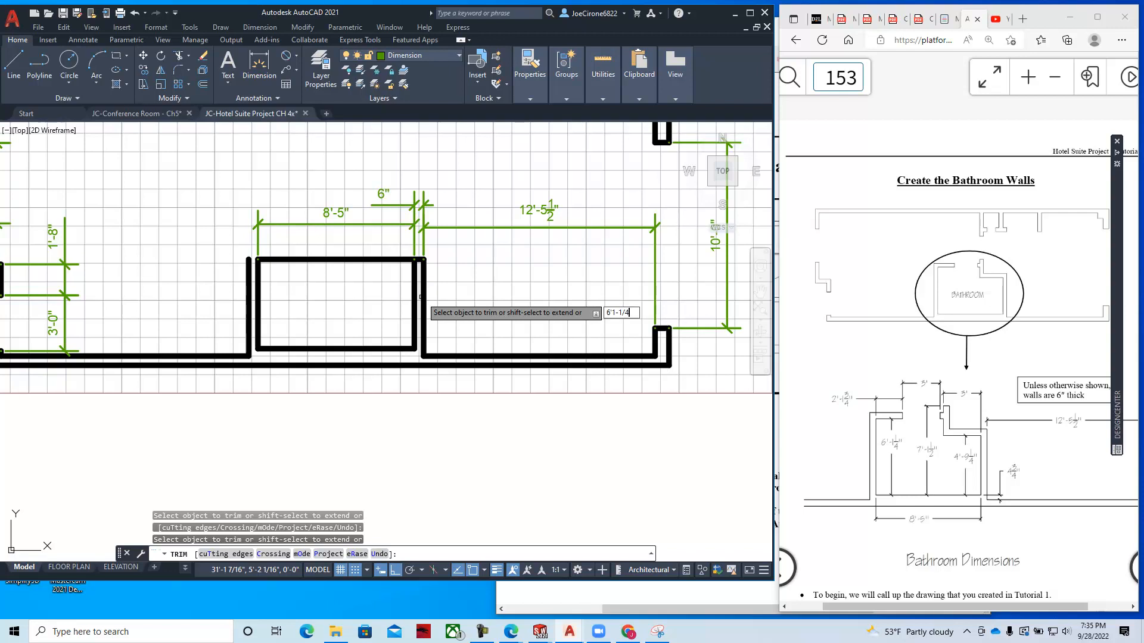
{"action": "left_click", "coordinate": [363, 317]}
{"action": "key", "text": "Escape"}
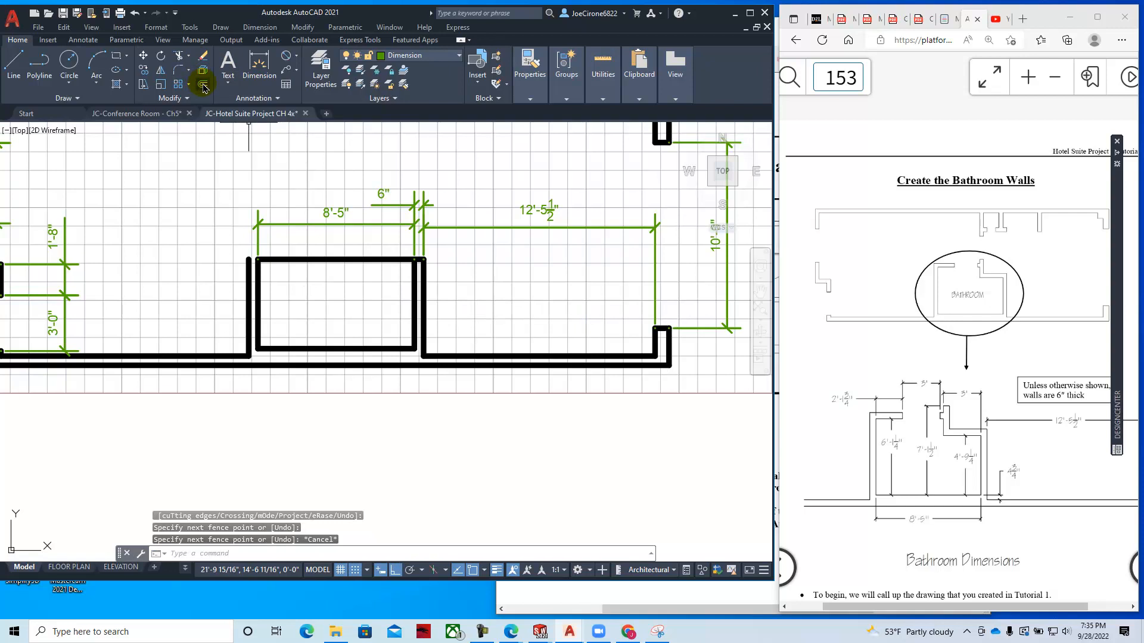
- Offset the bathroom's bottom inner wall line 6'-1-1/4" upward to locate the upper wall
{"action": "left_click", "coordinate": [203, 84]}
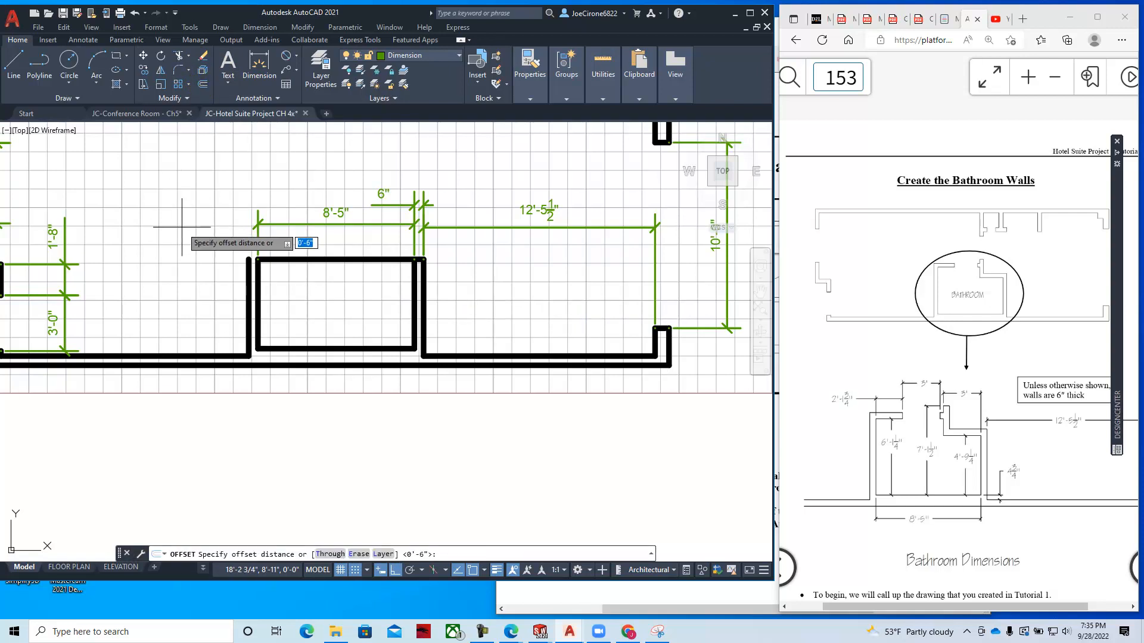
{"action": "type", "text": "6"}
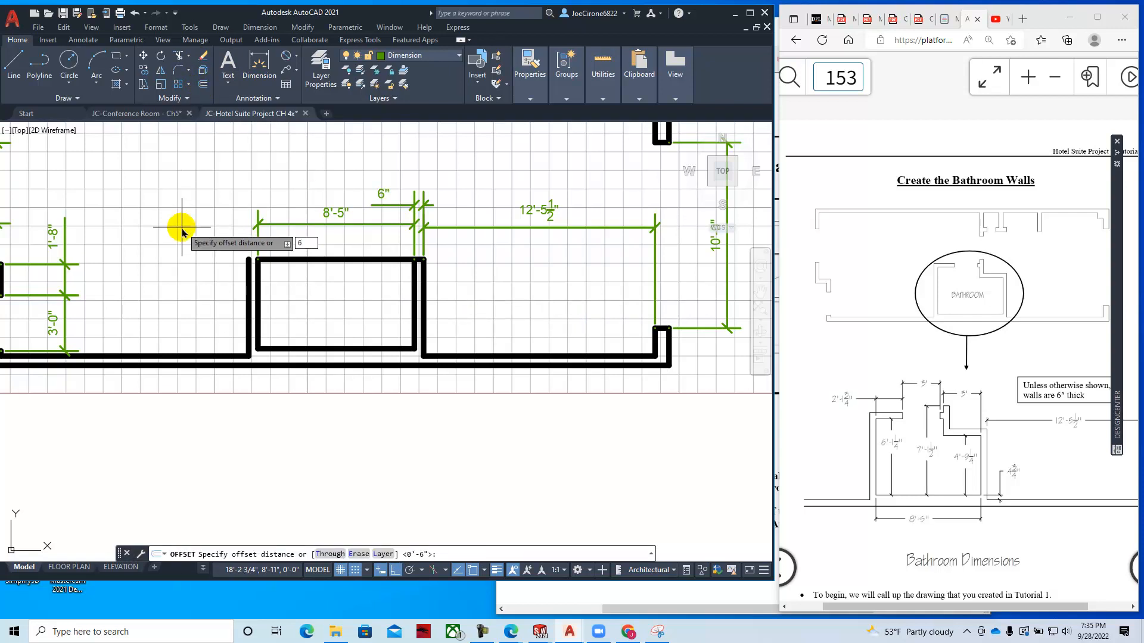
{"action": "type", "text": "\""}
{"action": "type", "text": "-1-"}
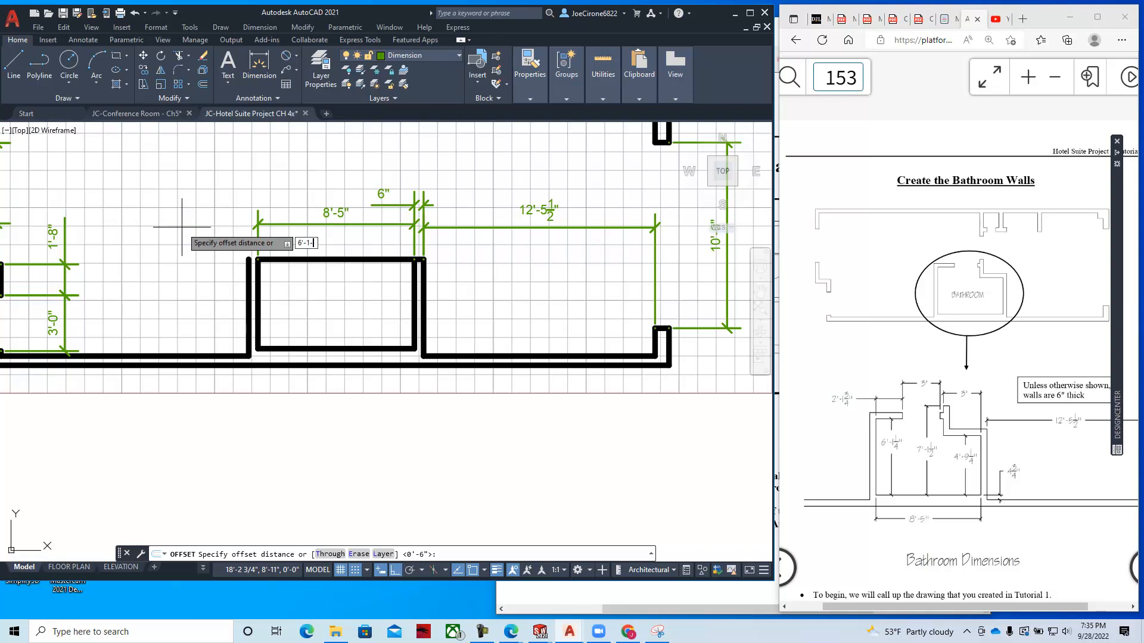
{"action": "type", "text": "1/4"}
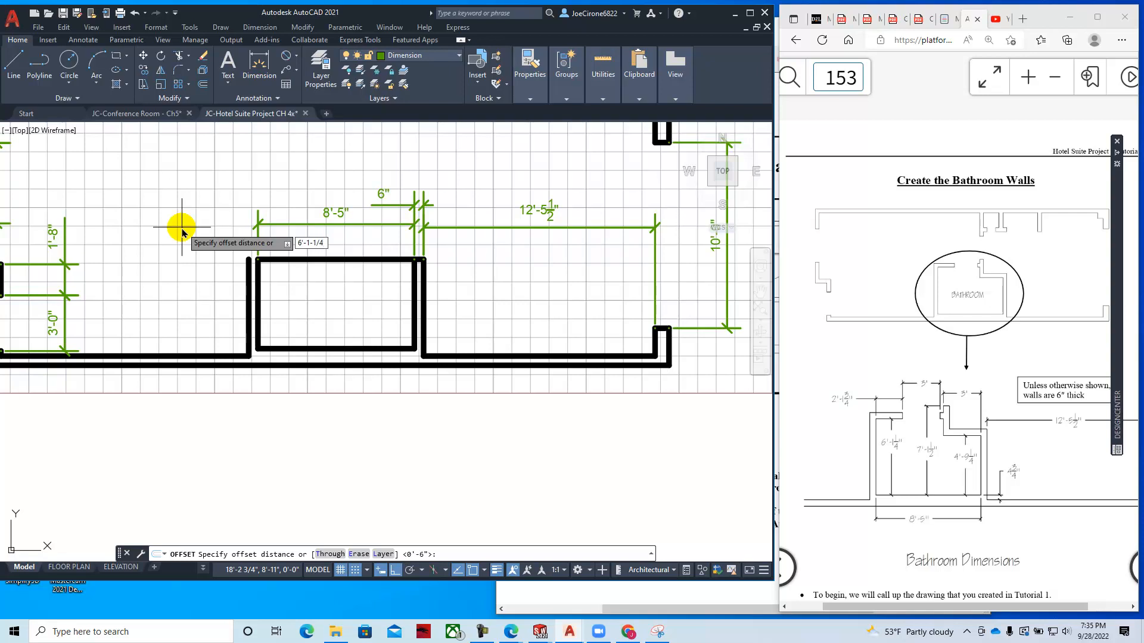
{"action": "key", "text": "Return"}
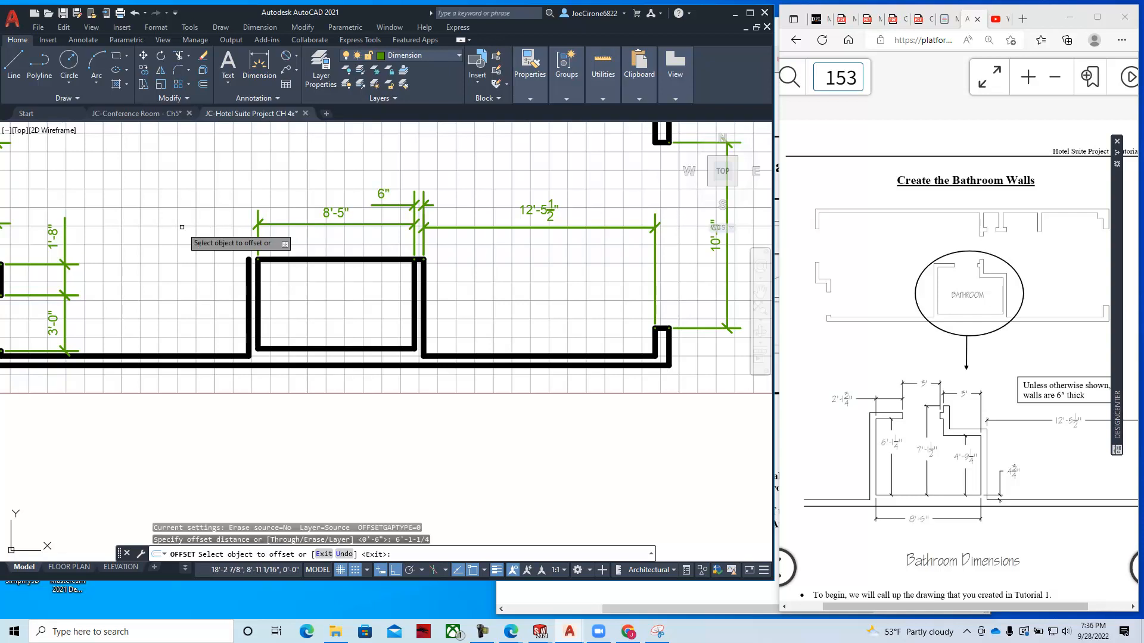
{"action": "left_click", "coordinate": [281, 348]}
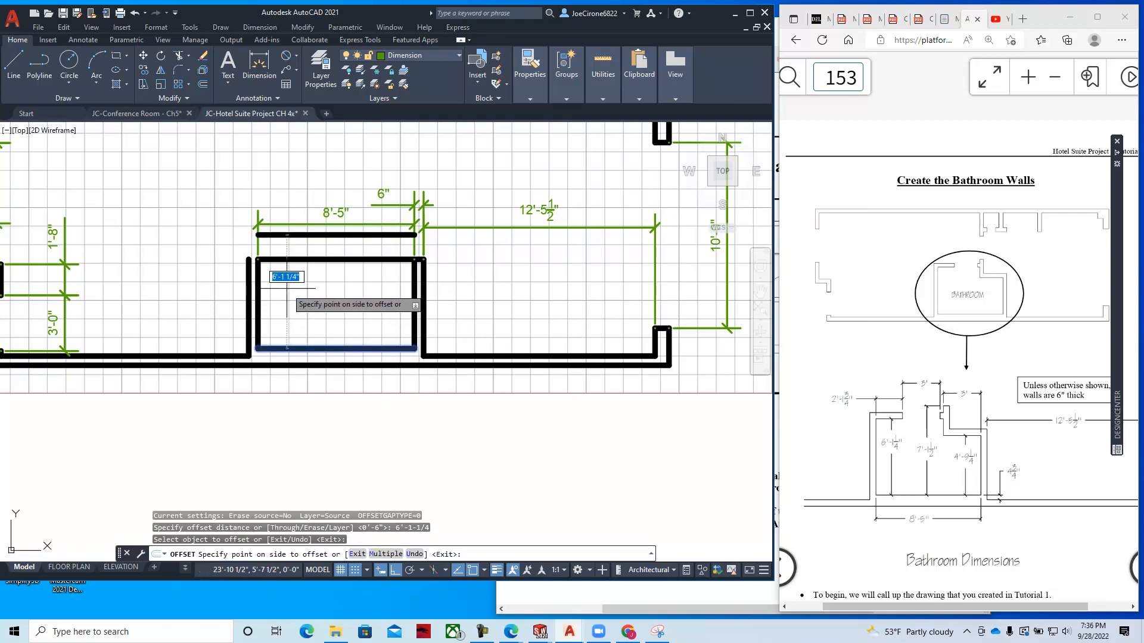
{"action": "left_click", "coordinate": [287, 289]}
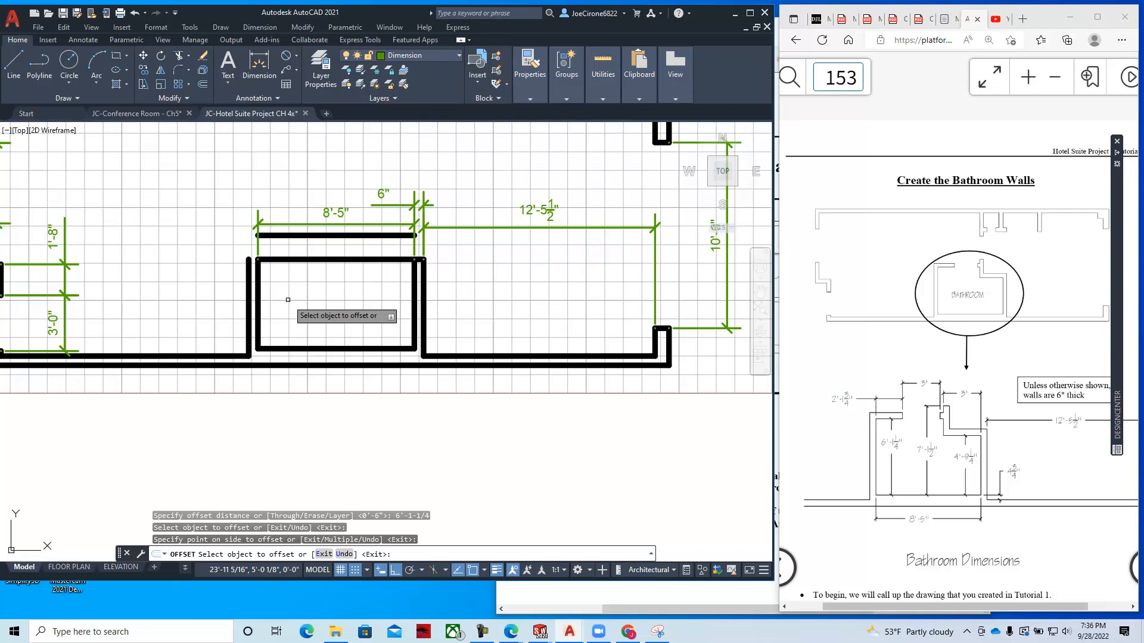
{"action": "key", "text": "Escape"}
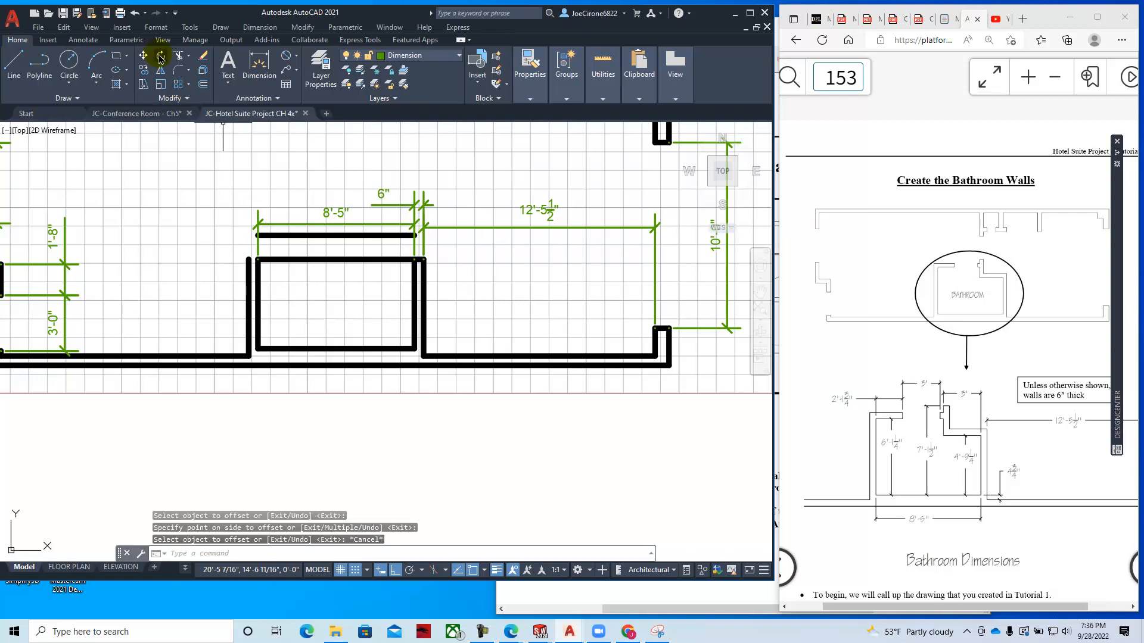
{"action": "left_click", "coordinate": [179, 57]}
{"action": "left_click", "coordinate": [187, 58]}
{"action": "left_click", "coordinate": [192, 93]}
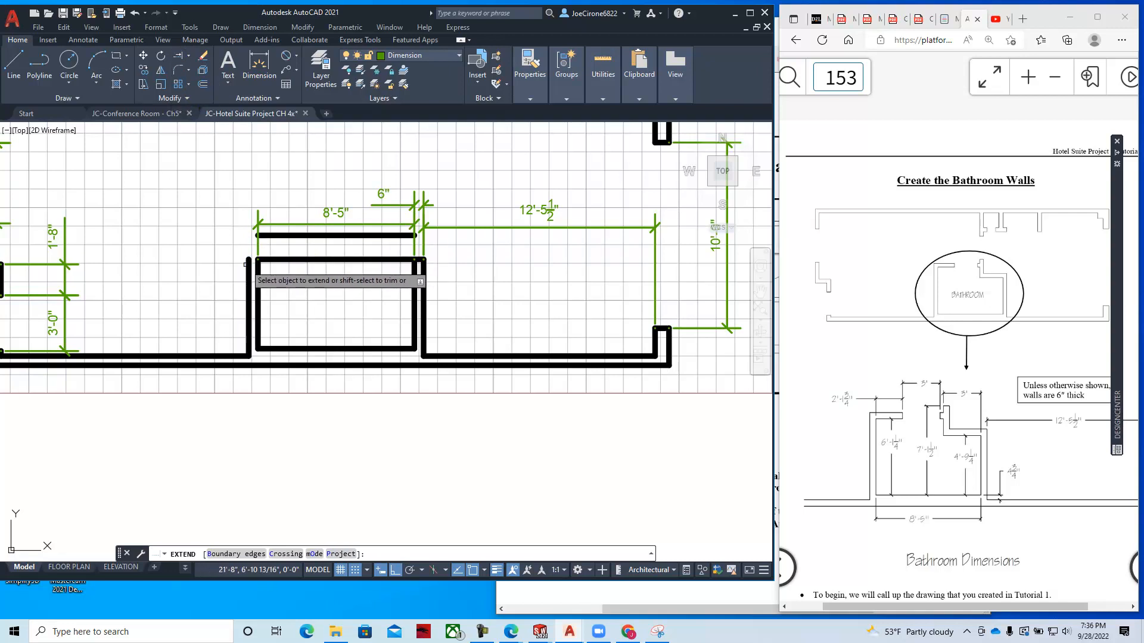
{"action": "key", "text": "Escape"}
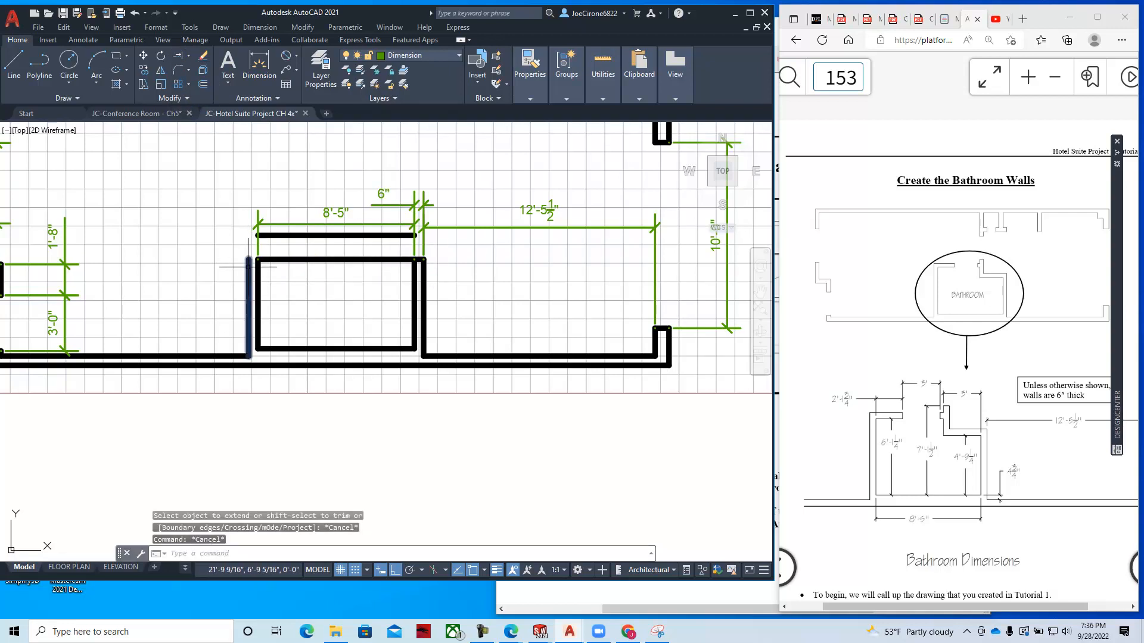
- Stretch the upper end of the bathroom's outer left wall line straight up, well past the new upper wall line
{"action": "left_click", "coordinate": [247, 258]}
{"action": "left_click", "coordinate": [249, 259]}
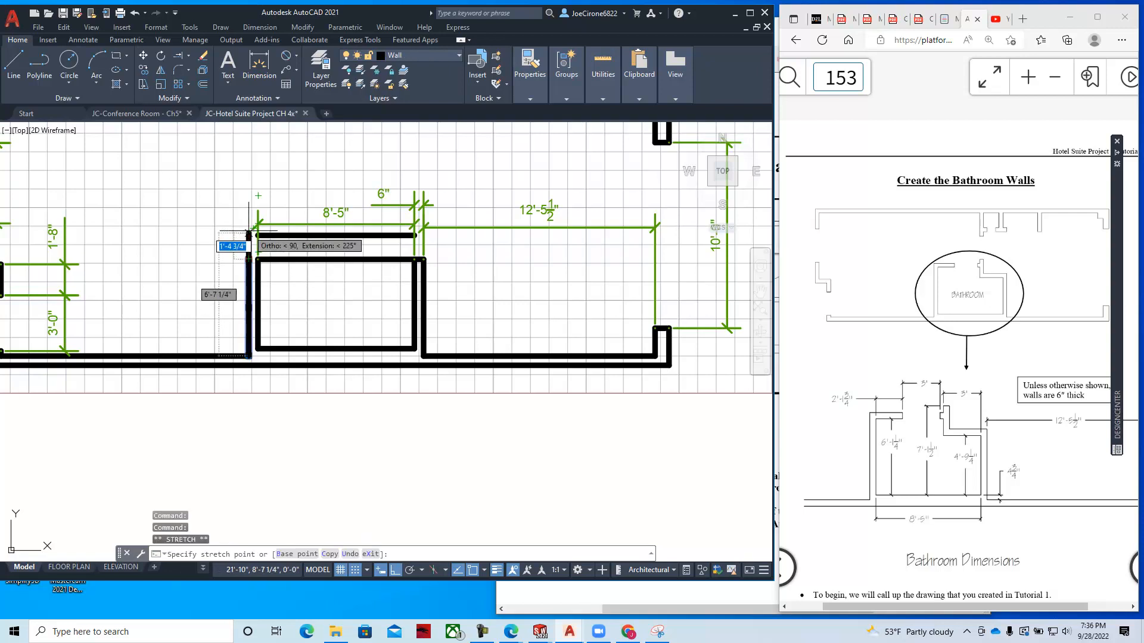
{"action": "left_click", "coordinate": [249, 186]}
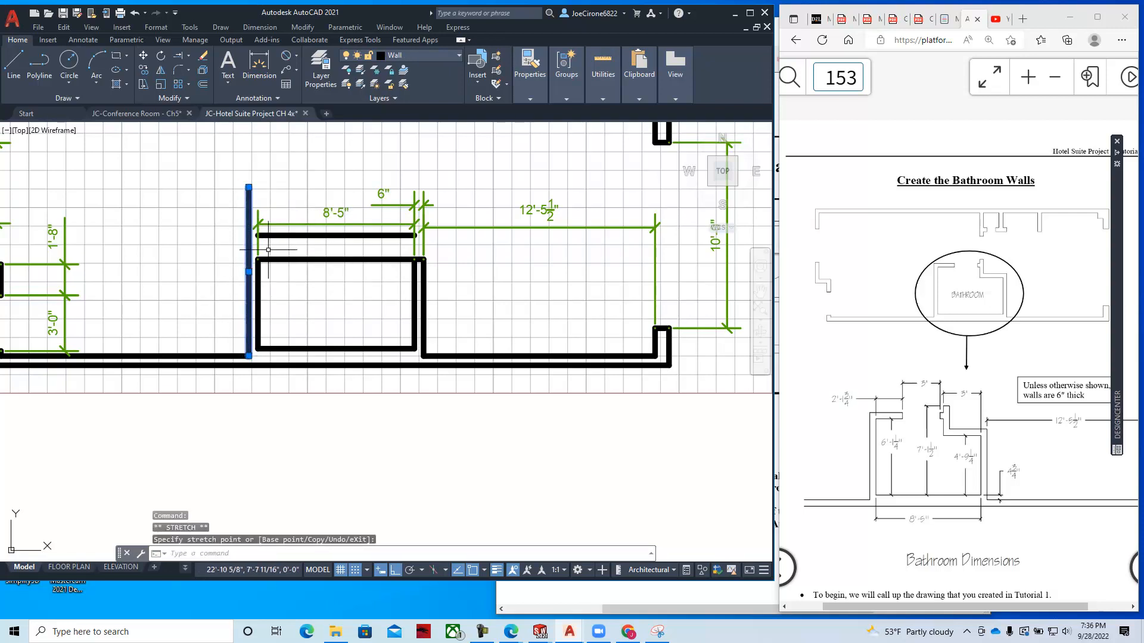
- Extend the upper wall line left to the outer left wall line and trim the wall line's excess above that corner
{"action": "scroll", "coordinate": [270, 249], "scroll_direction": "up", "scroll_amount": 4}
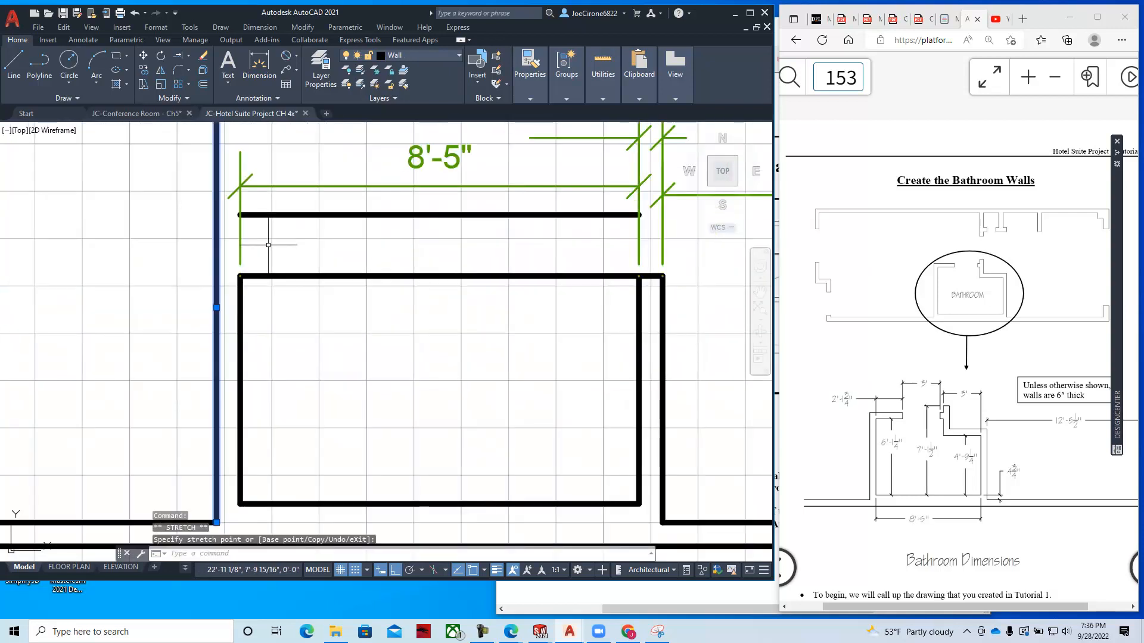
{"action": "left_click", "coordinate": [180, 59]}
{"action": "left_click", "coordinate": [247, 214]}
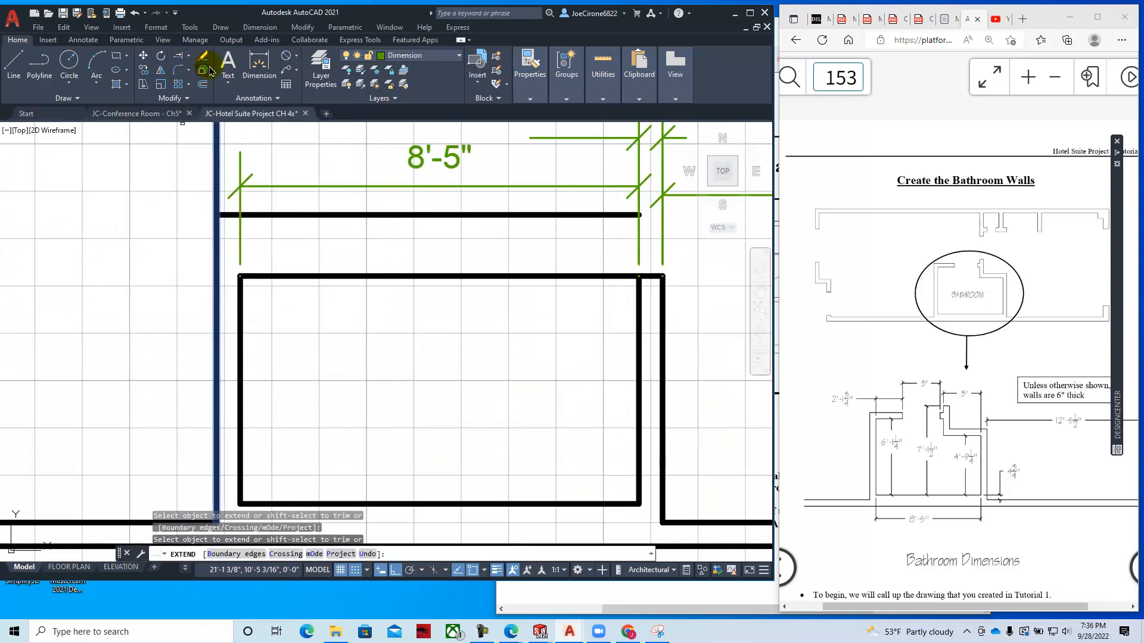
{"action": "left_click", "coordinate": [190, 58]}
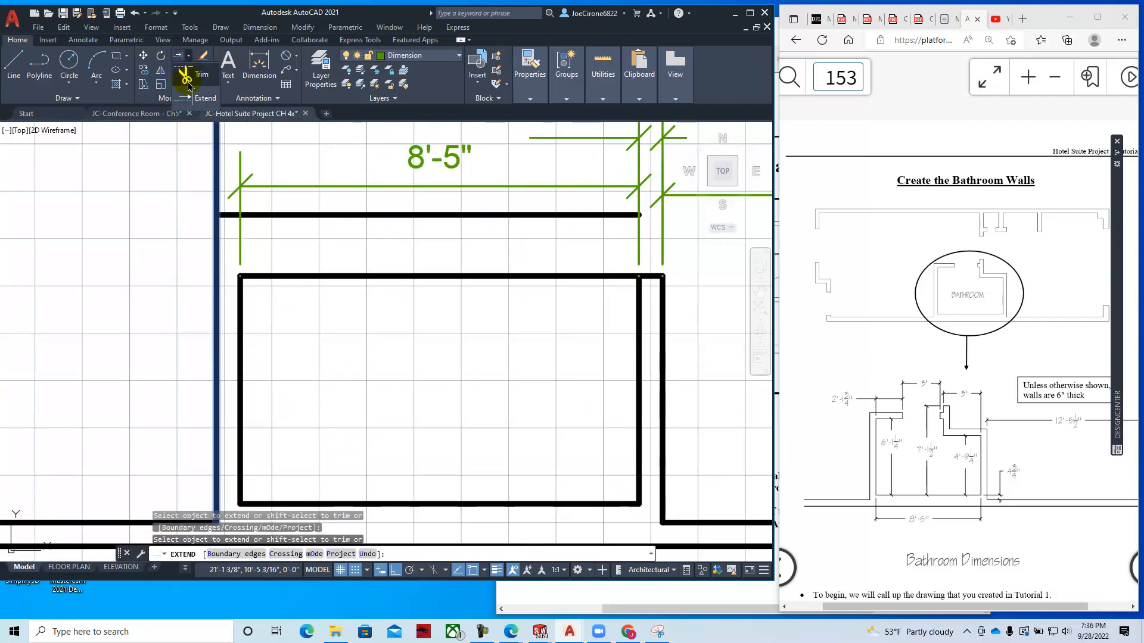
{"action": "left_click", "coordinate": [182, 73]}
{"action": "left_click", "coordinate": [219, 178]}
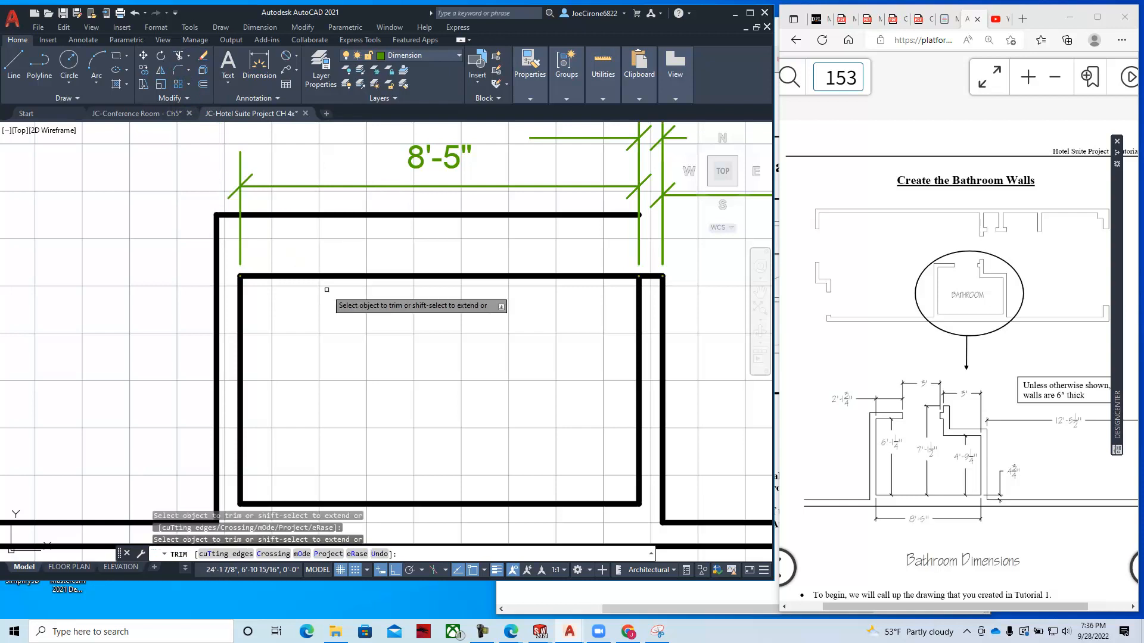
{"action": "scroll", "coordinate": [334, 304], "scroll_direction": "down", "scroll_amount": 4}
{"action": "mouse_move", "coordinate": [343, 308]}
{"action": "middle_mouse_down"}
{"action": "mouse_move", "coordinate": [278, 317]}
{"action": "mouse_move", "coordinate": [279, 335]}
{"action": "middle_mouse_up"}
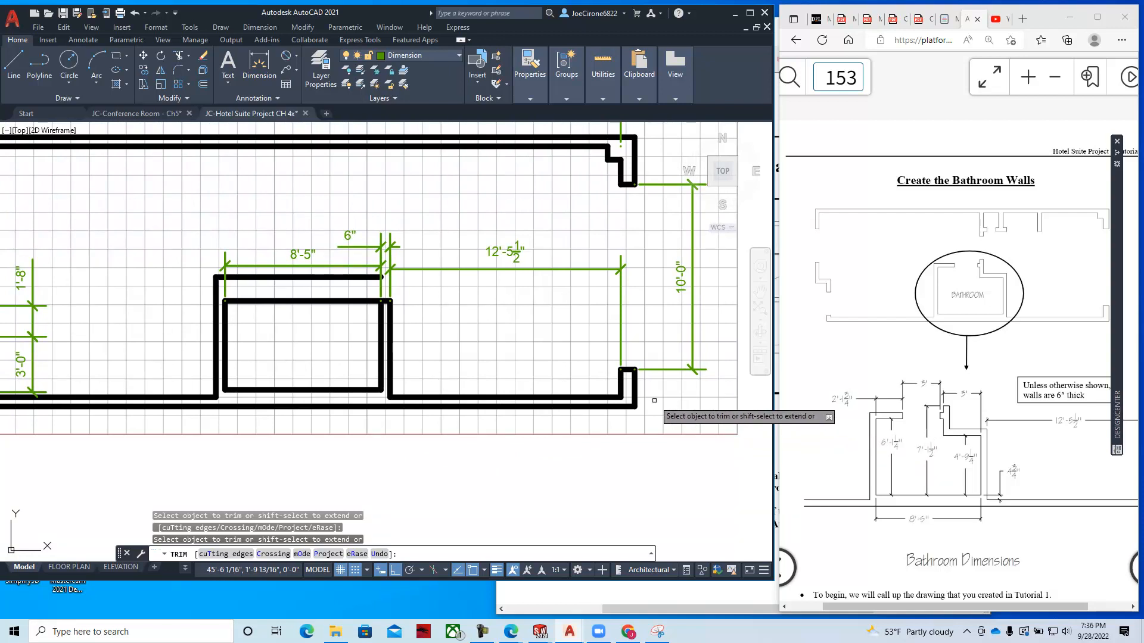
{"action": "key", "text": "Escape"}
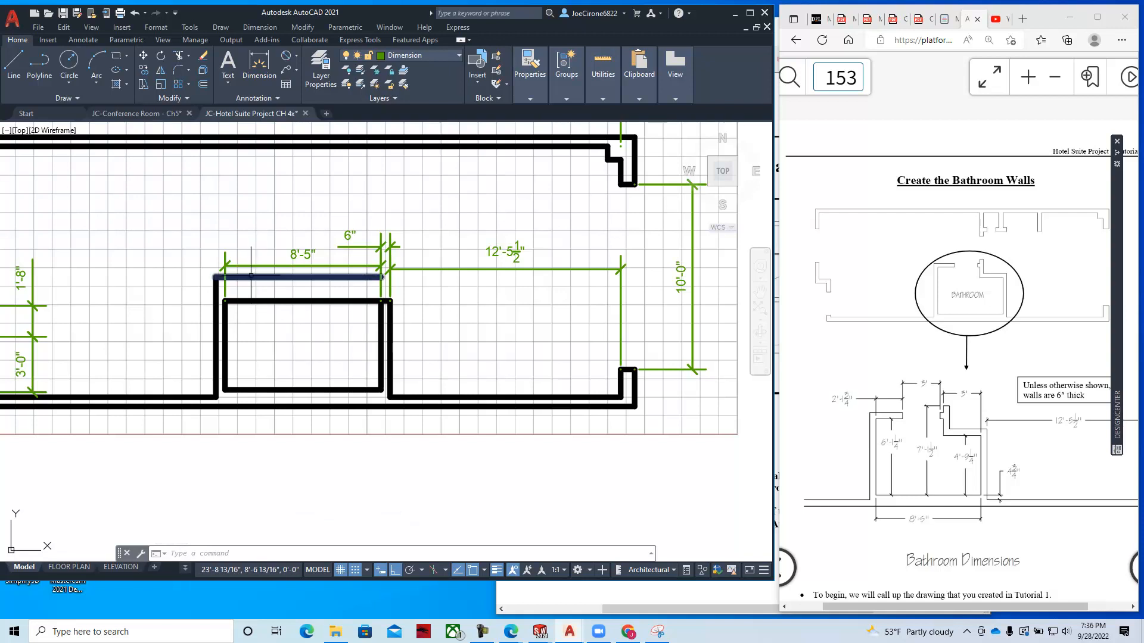
- Offset the bathroom's upper wall line 6" upward to form the wall thickness
{"action": "left_click", "coordinate": [203, 86]}
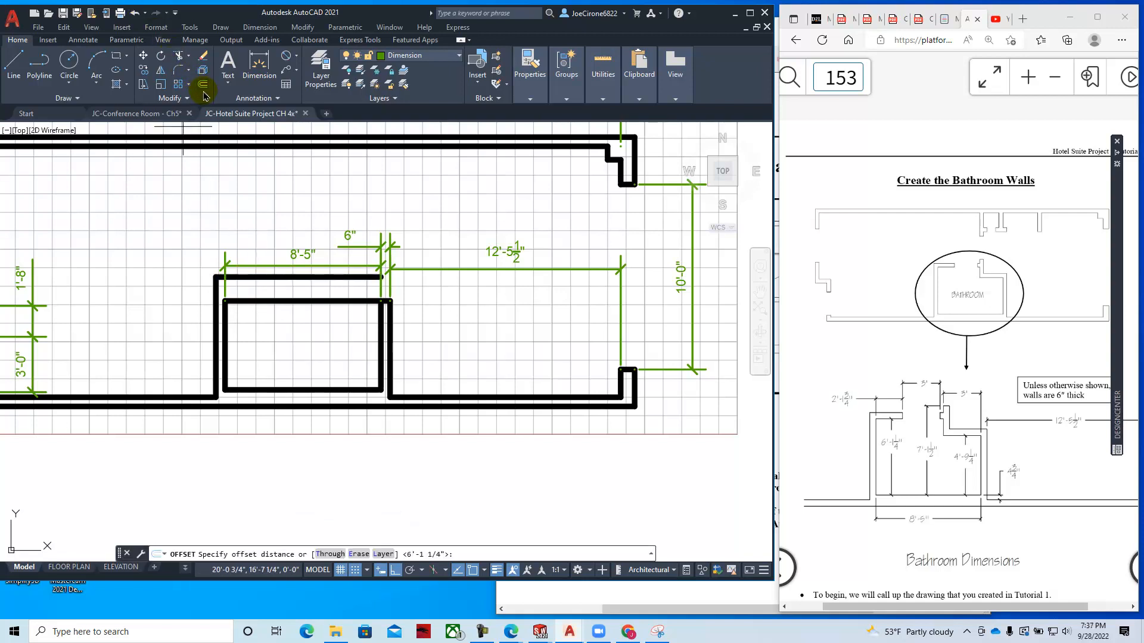
{"action": "type", "text": "6"}
{"action": "key", "text": "Return"}
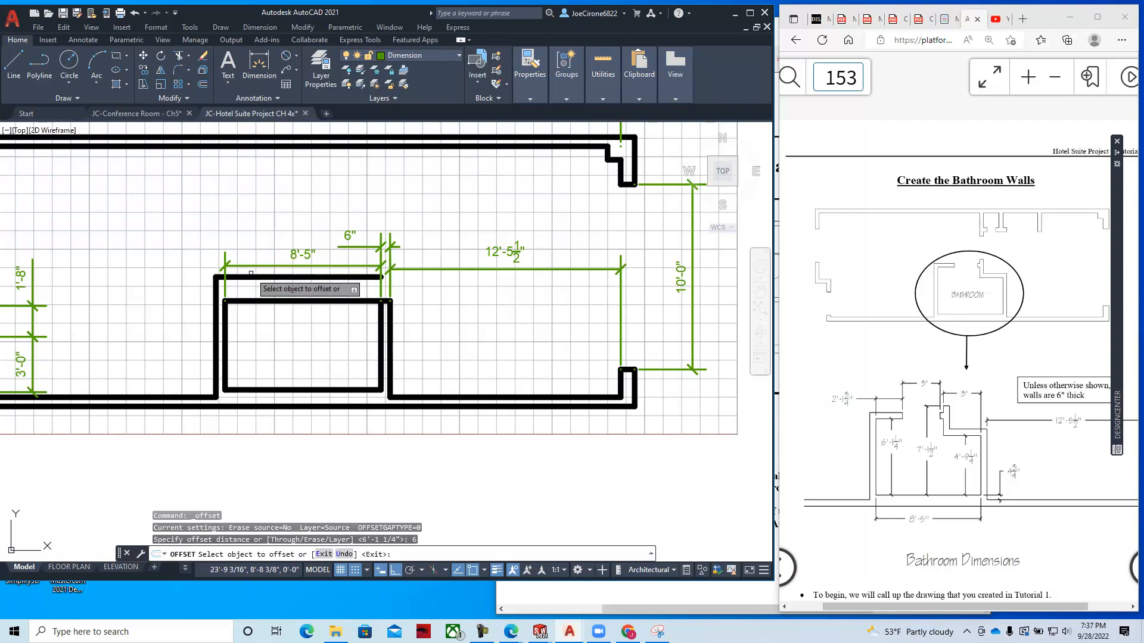
{"action": "left_click", "coordinate": [249, 274]}
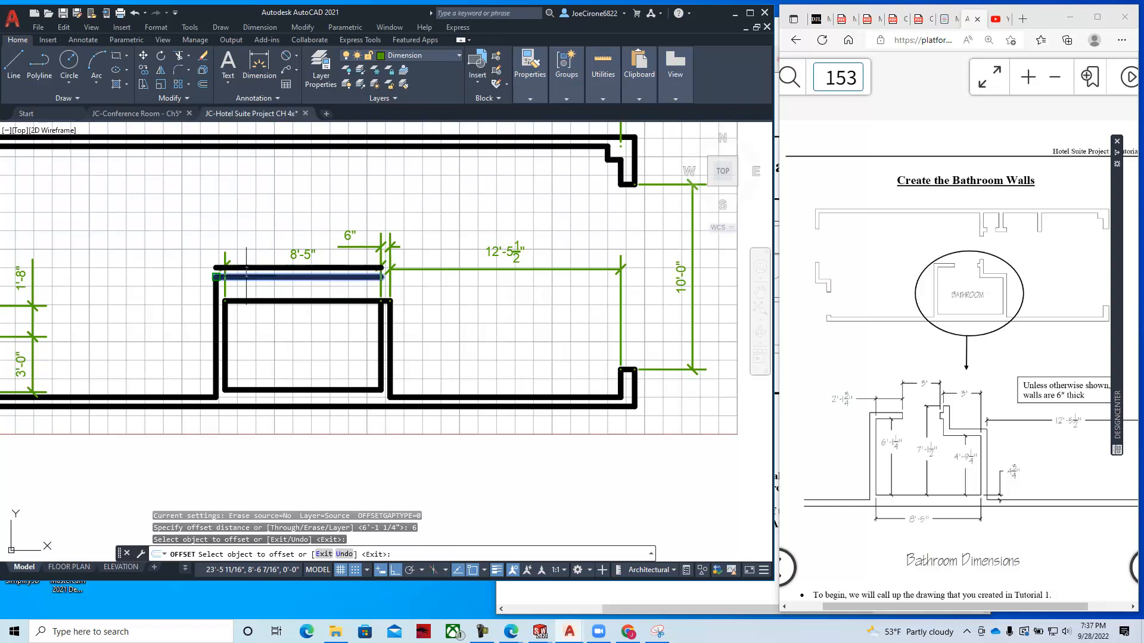
{"action": "left_click", "coordinate": [248, 242]}
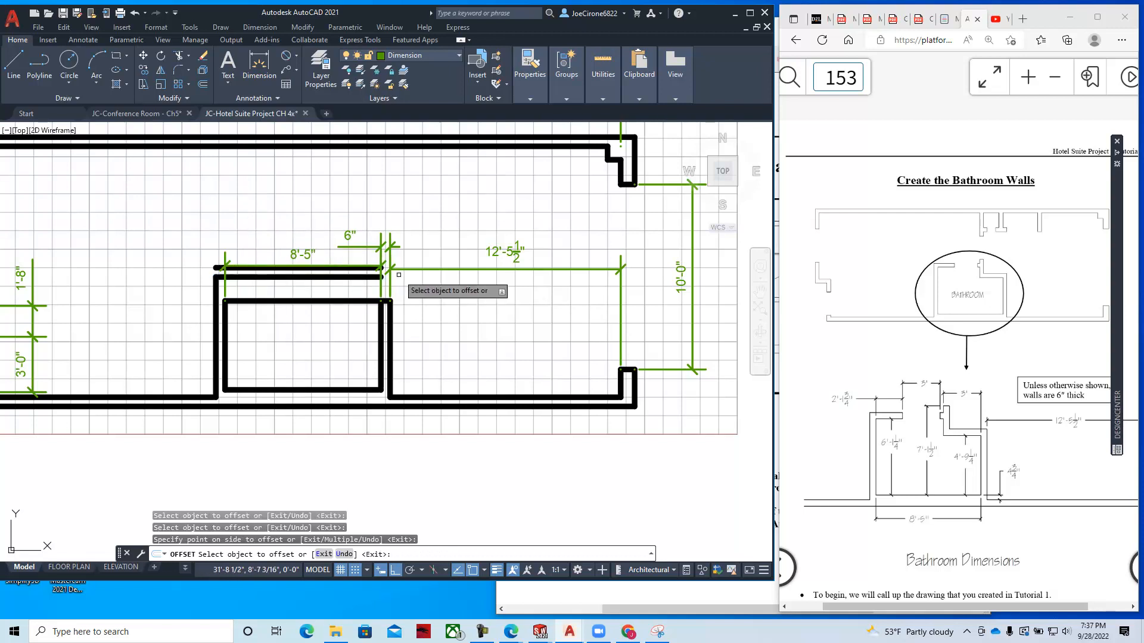
{"action": "key", "text": "Escape"}
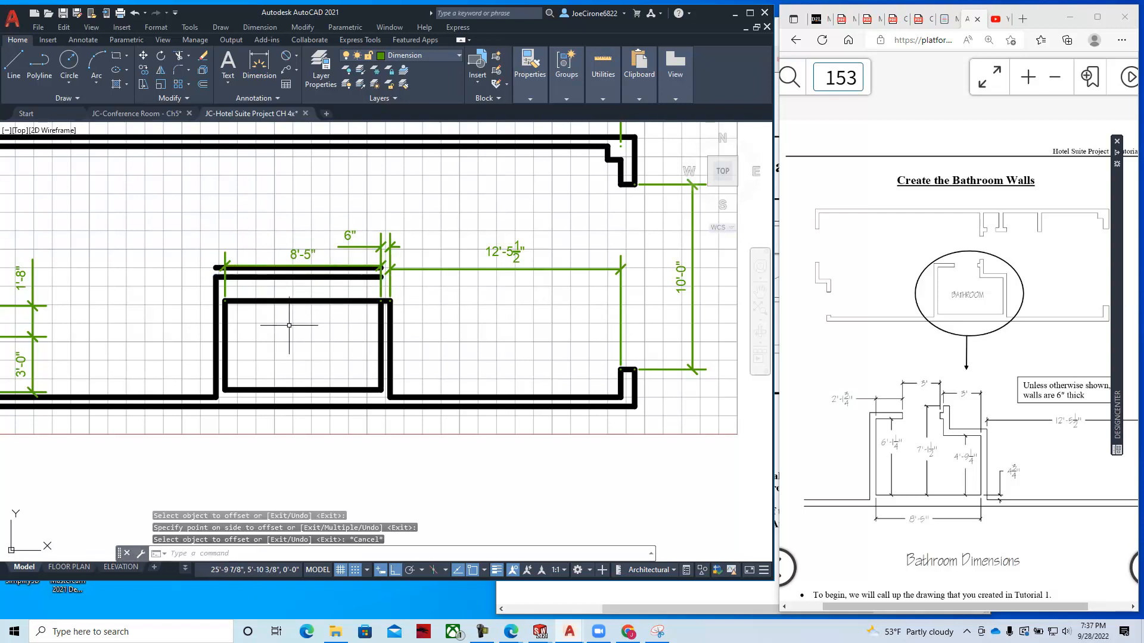
- Extend the bathroom's outer left wall line up to the new topmost wall line to close the corner
{"action": "middle_click_drag", "start_coordinate": [274, 369], "coordinate": [282, 337]}
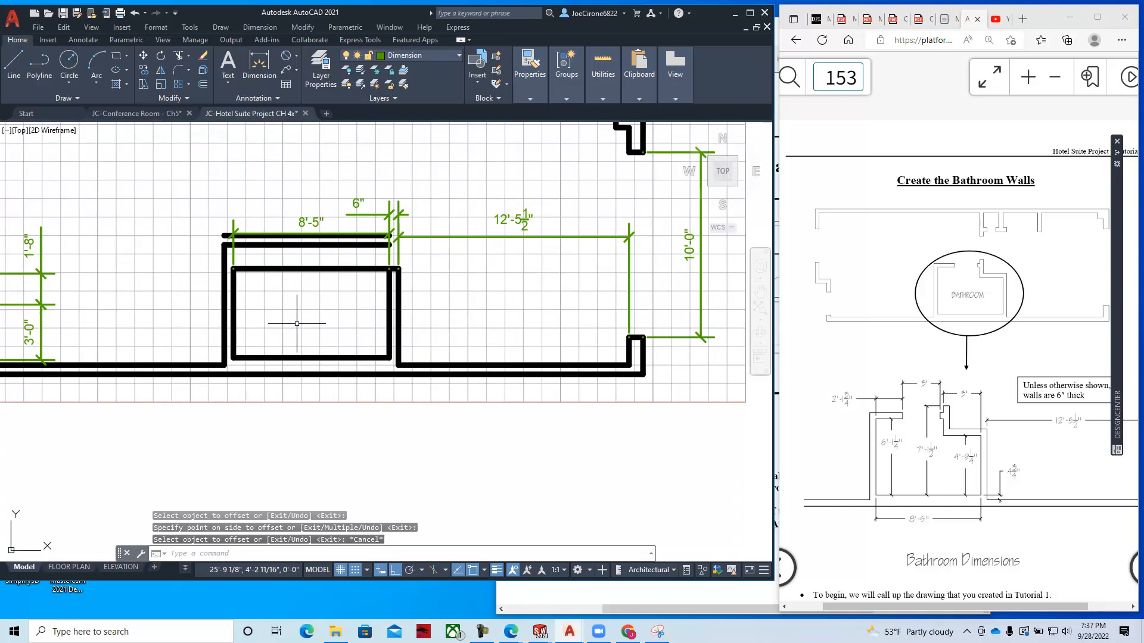
{"action": "scroll", "coordinate": [245, 264], "scroll_direction": "up", "scroll_amount": 2}
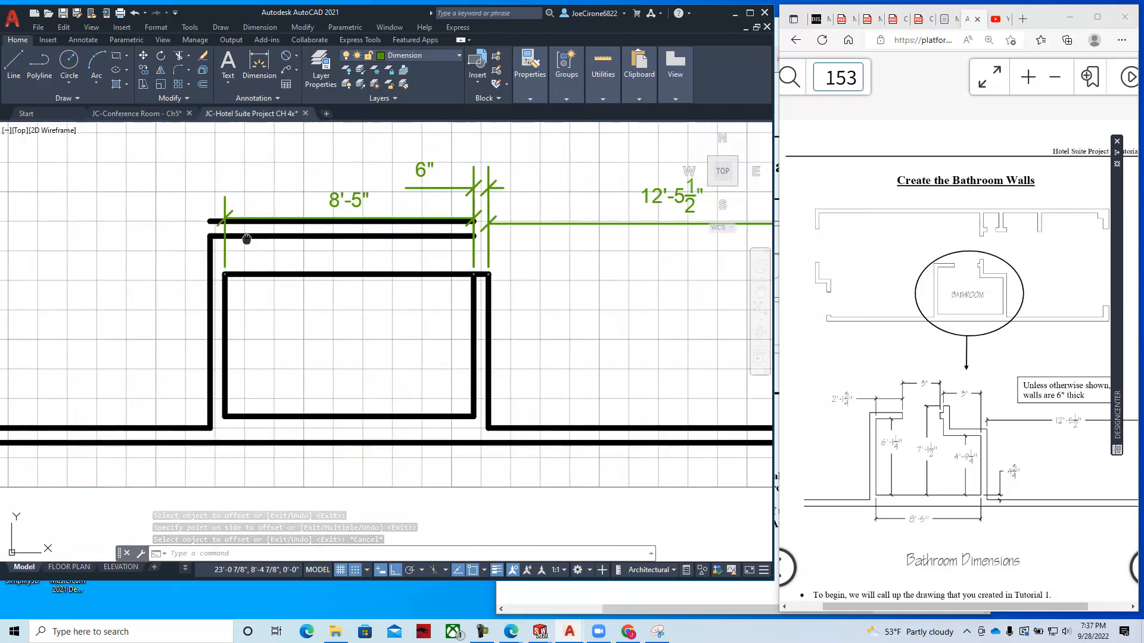
{"action": "middle_click_drag", "start_coordinate": [246, 235], "coordinate": [246, 286]}
{"action": "scroll", "coordinate": [203, 304], "scroll_direction": "up", "scroll_amount": 2}
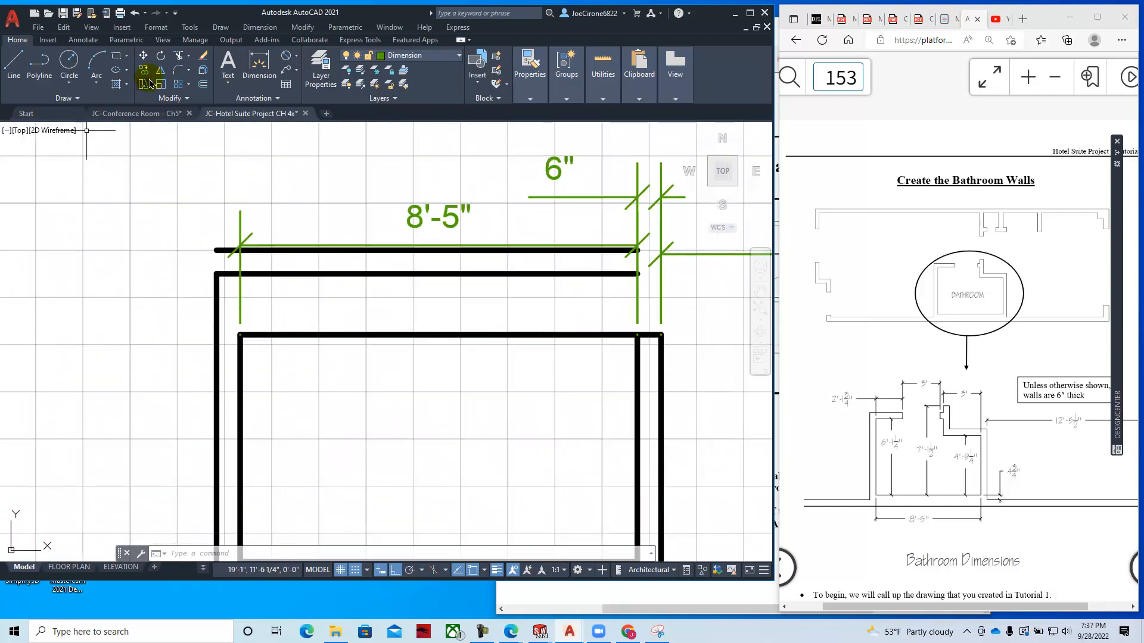
{"action": "left_click", "coordinate": [188, 55]}
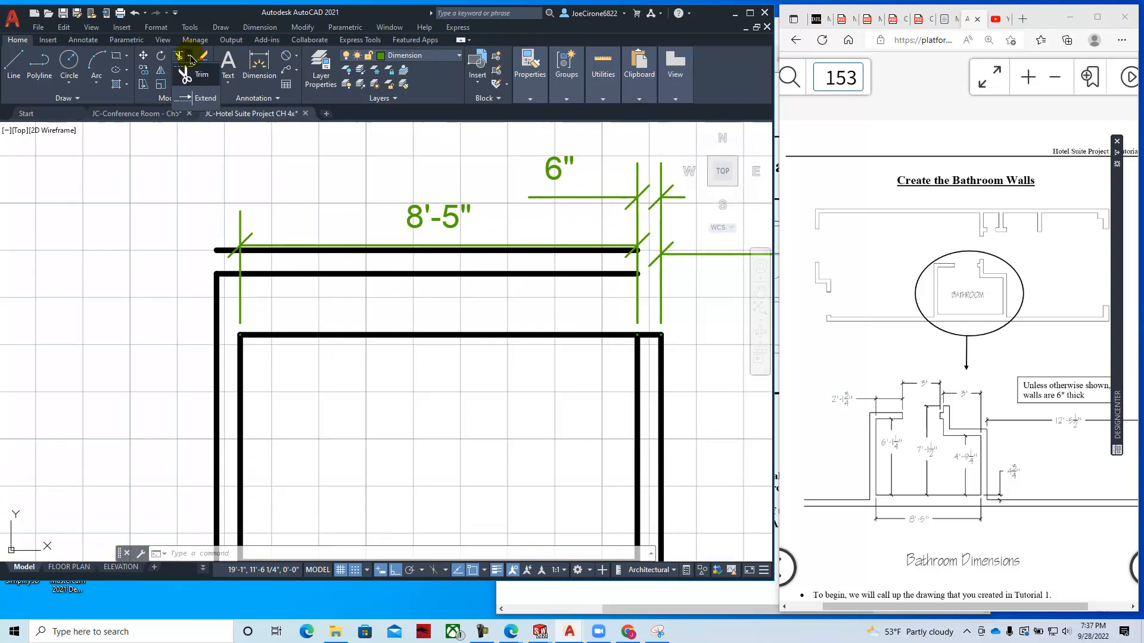
{"action": "left_click", "coordinate": [203, 105]}
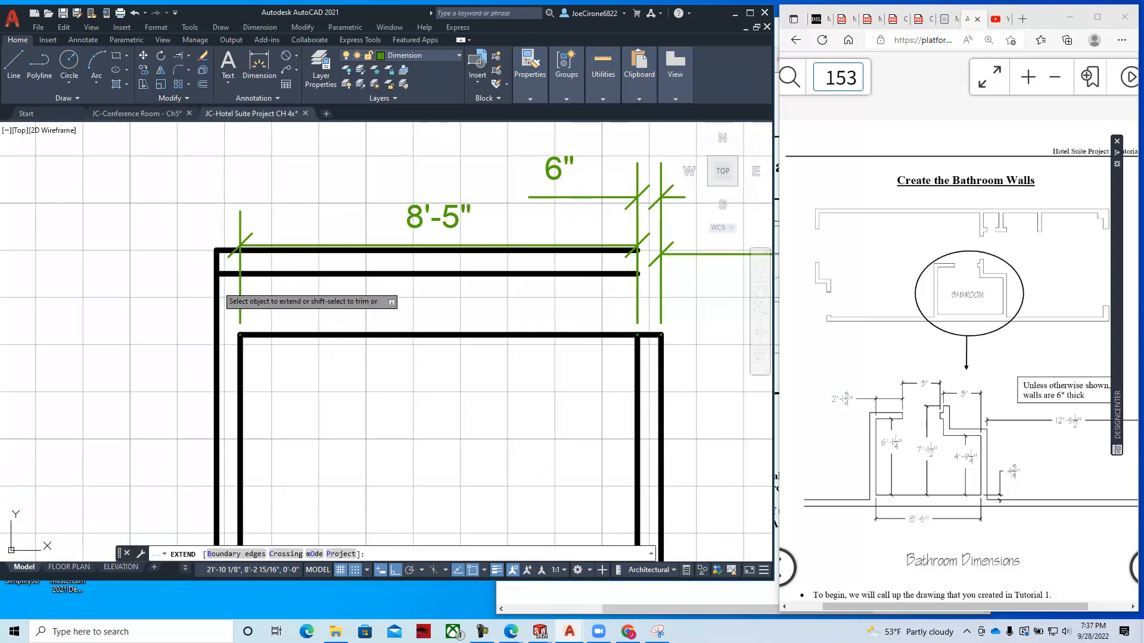
{"action": "left_click", "coordinate": [216, 286]}
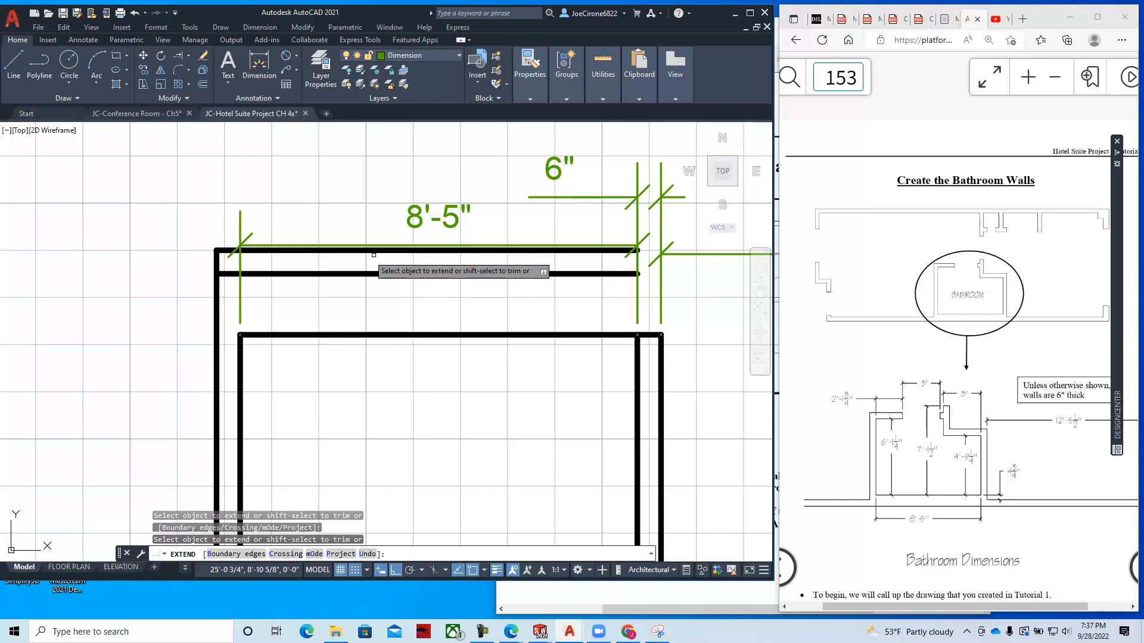
- Check the bathroom dimensions in the textbook drawing and offset the bathroom's inner right wall line 3' to the left
{"action": "left_click_drag", "start_coordinate": [1143, 14], "coordinate": [1027, 48]}
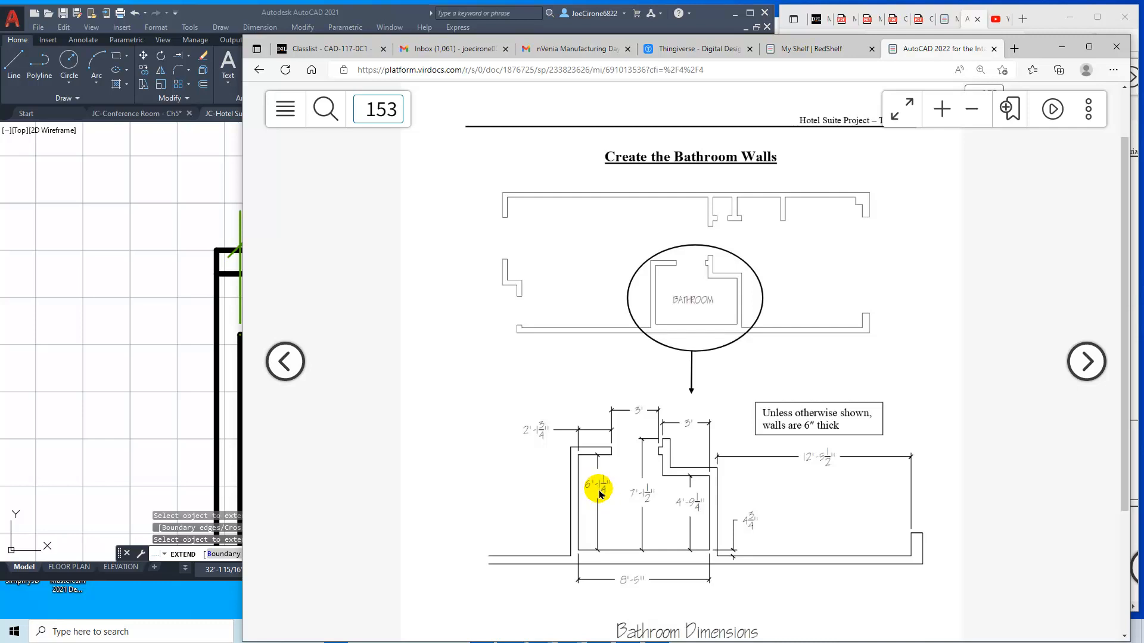
{"action": "left_click", "coordinate": [1061, 46]}
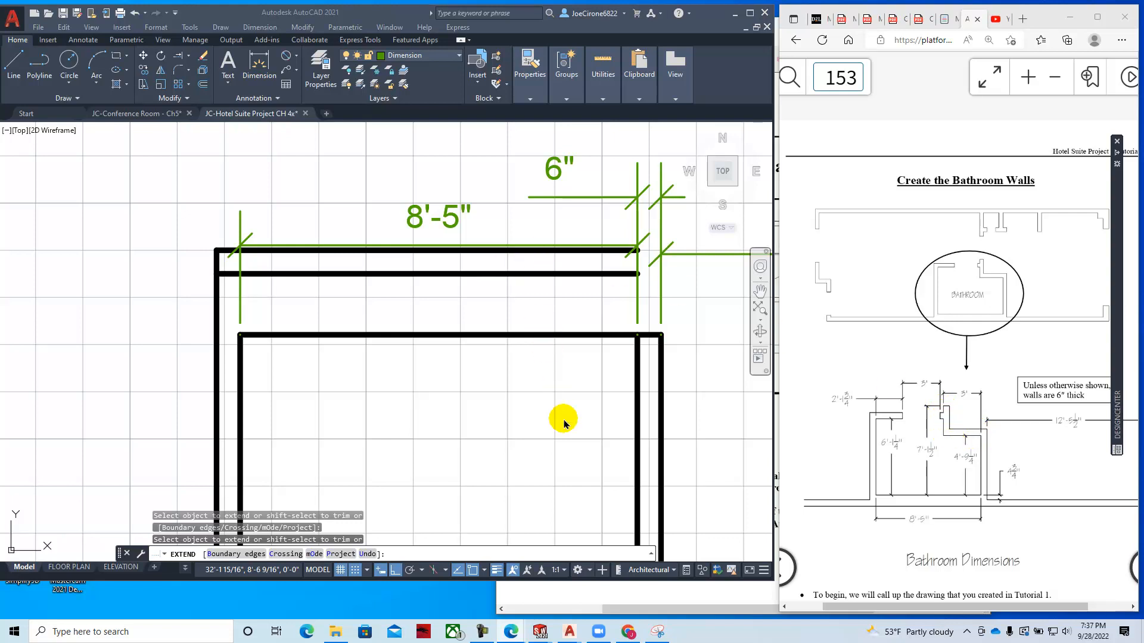
{"action": "scroll", "coordinate": [567, 416], "scroll_direction": "down", "scroll_amount": 2}
{"action": "middle_click_drag", "start_coordinate": [488, 426], "coordinate": [426, 389]}
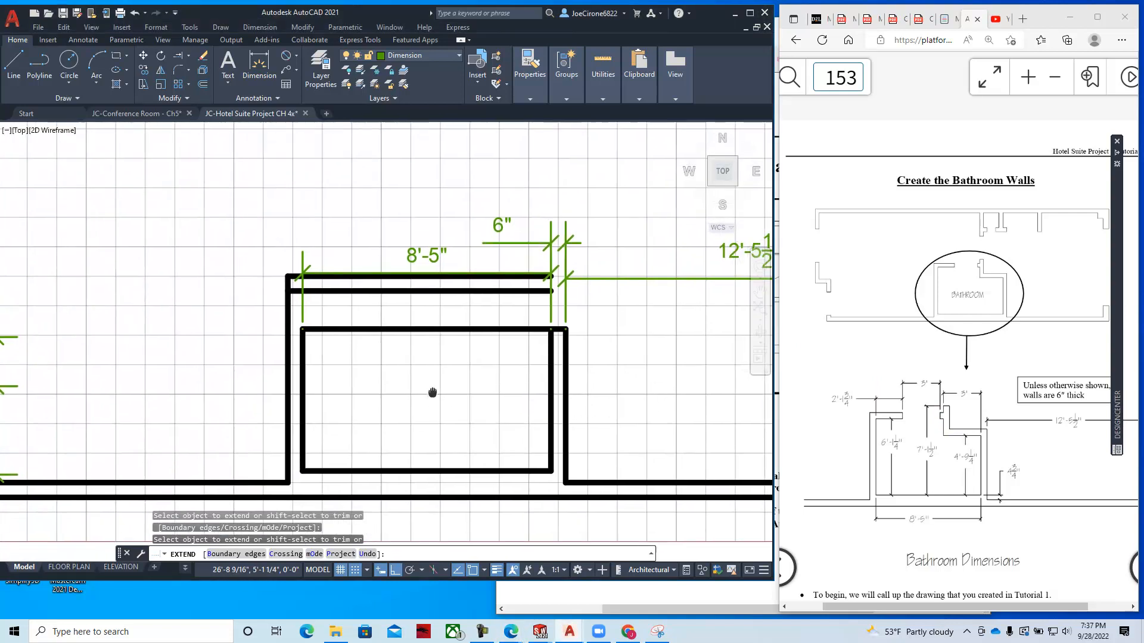
{"action": "left_click", "coordinate": [202, 87]}
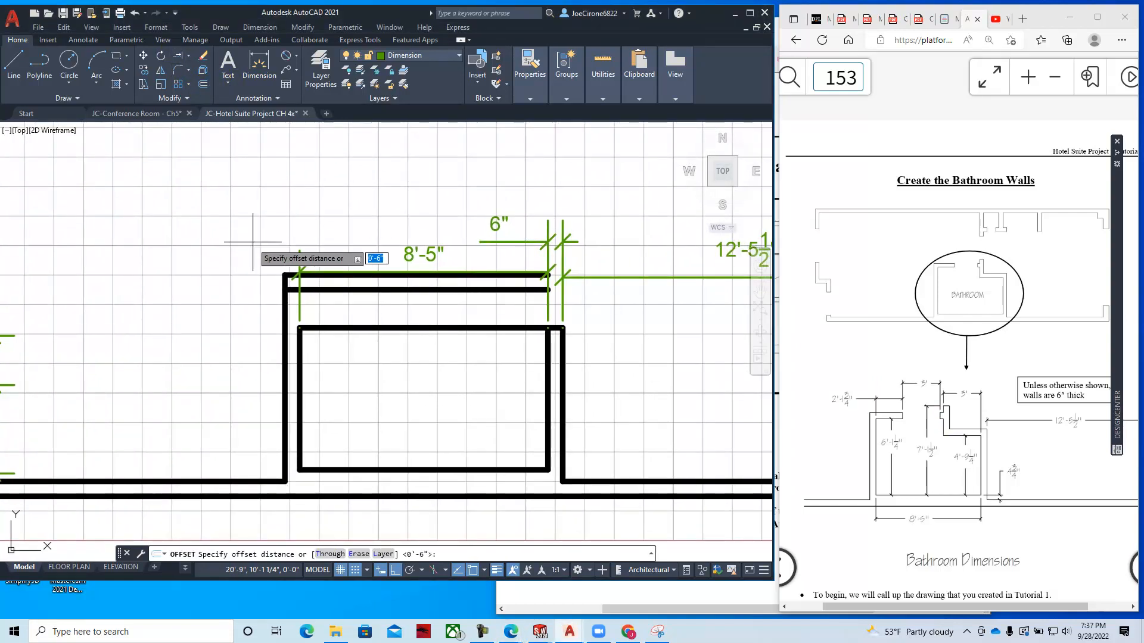
{"action": "type", "text": "3'"}
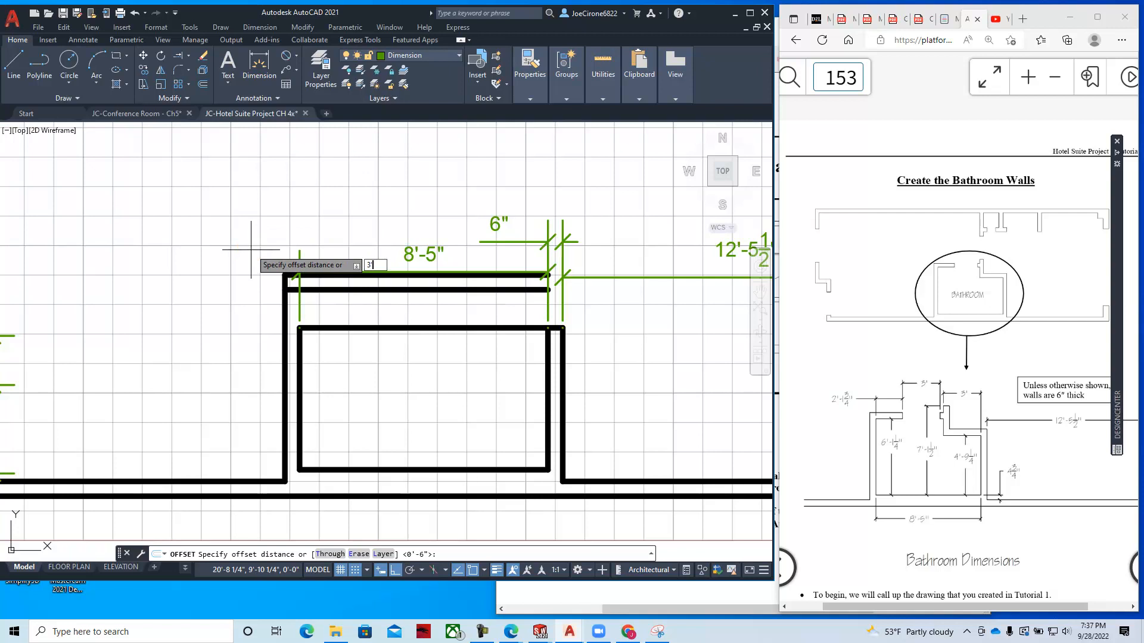
{"action": "key", "text": "Return"}
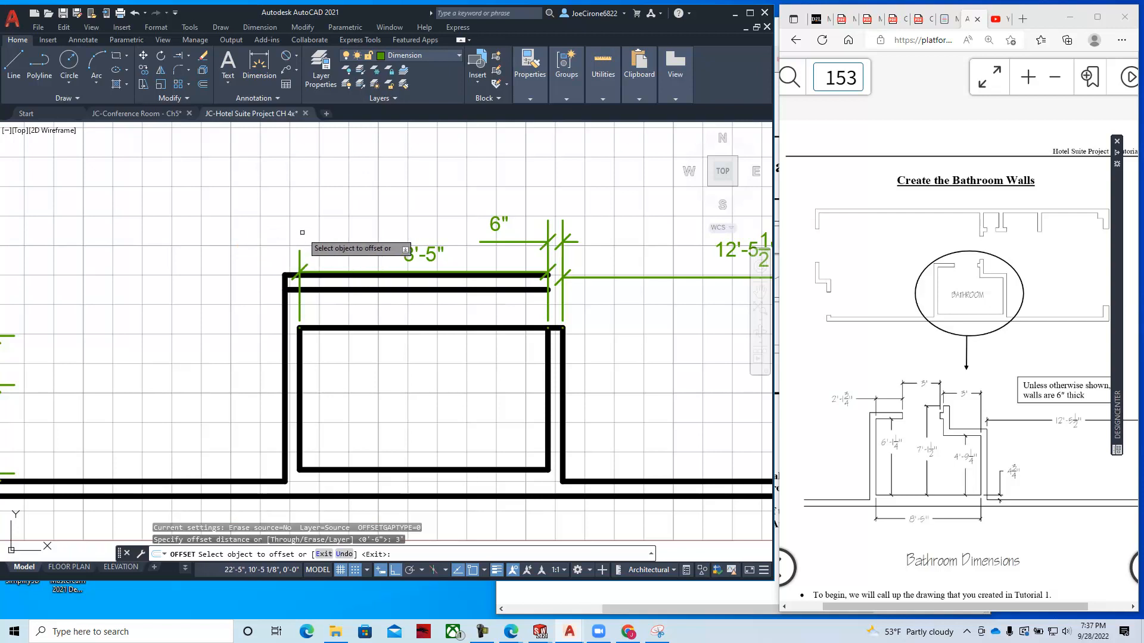
{"action": "left_click", "coordinate": [547, 374]}
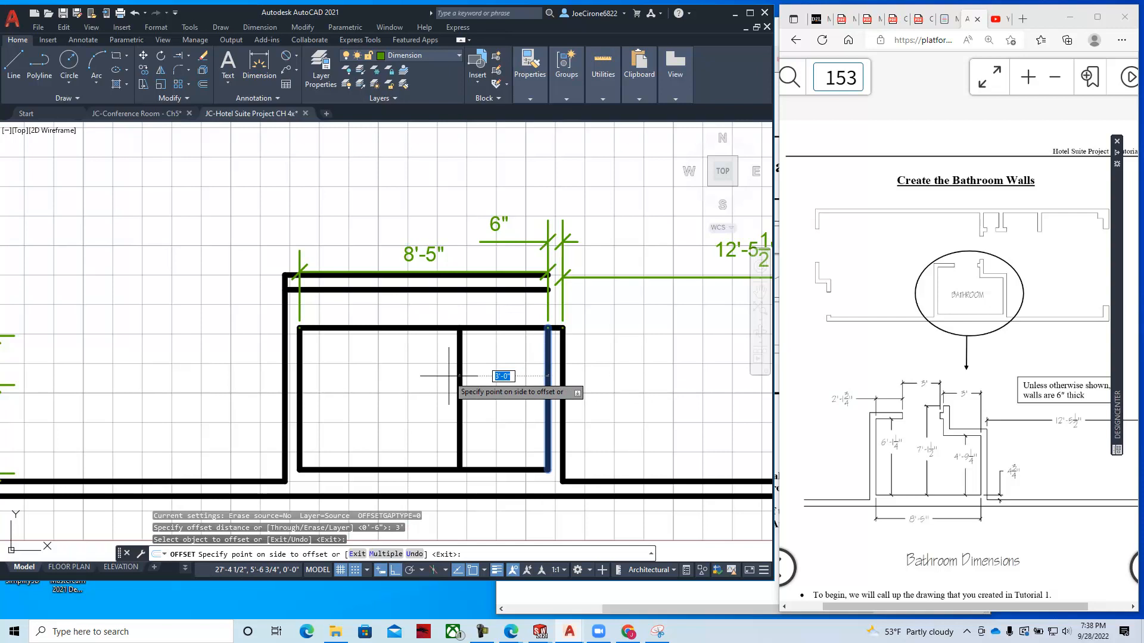
{"action": "left_click", "coordinate": [449, 375]}
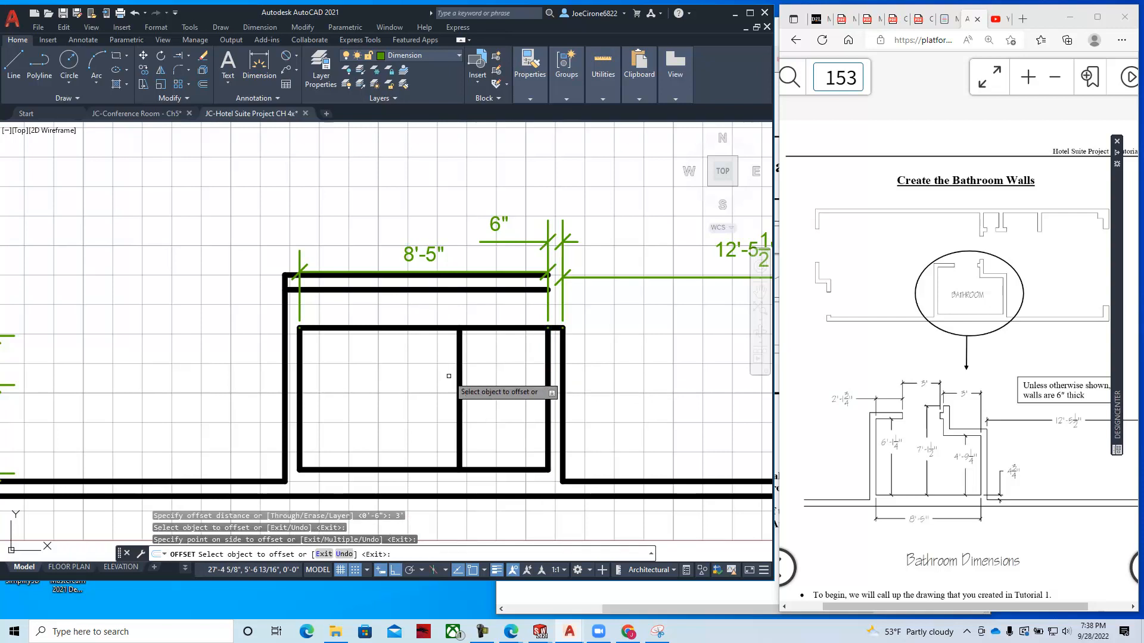
{"action": "key", "text": "Escape"}
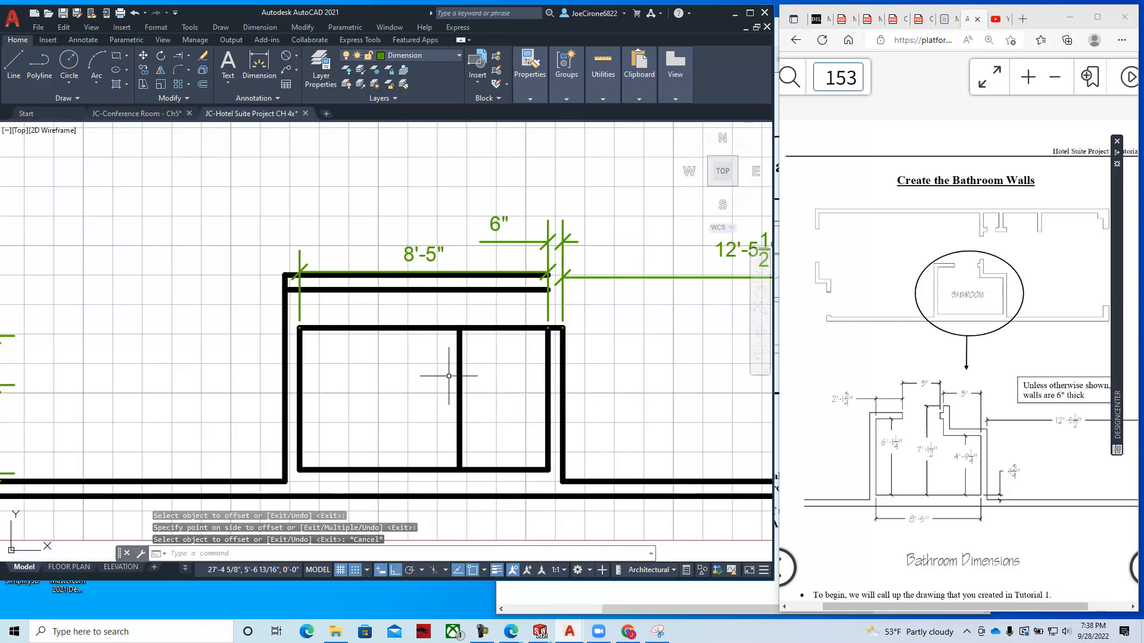
- Extend the new vertical partition line up to the lower of the two upper bathroom wall lines
{"action": "left_click", "coordinate": [181, 58]}
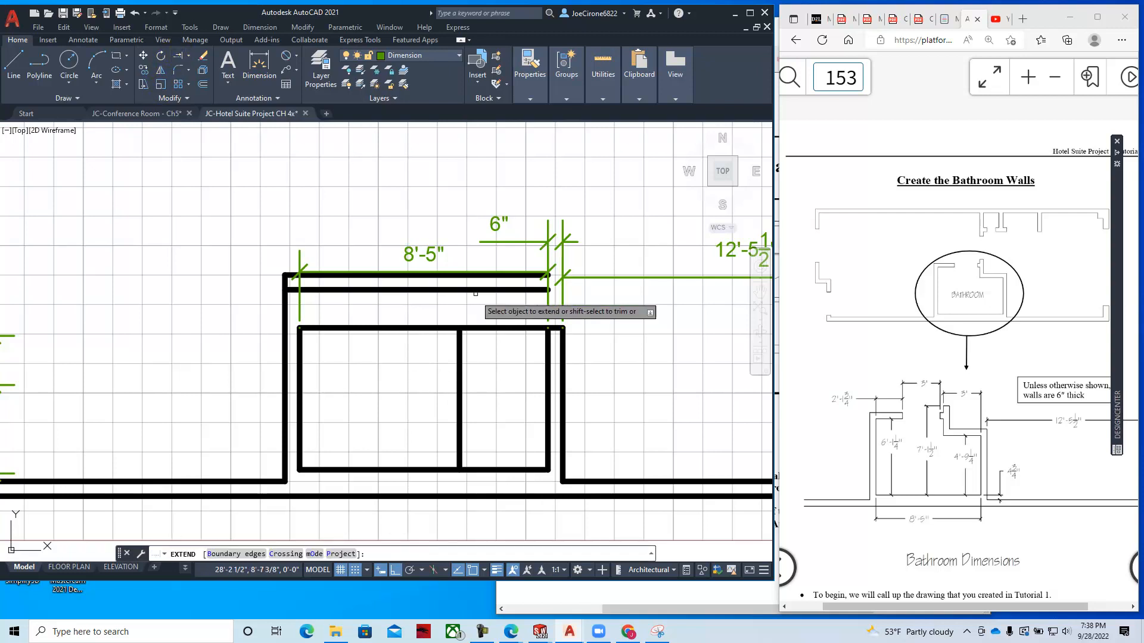
{"action": "left_click", "coordinate": [461, 344]}
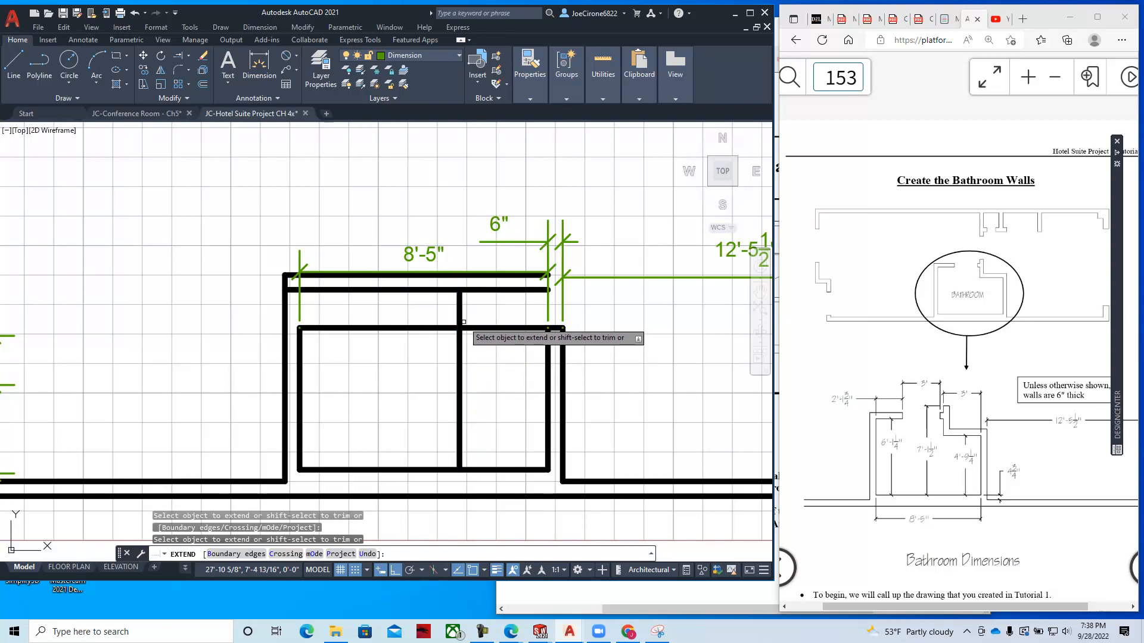
{"action": "key", "text": "Escape"}
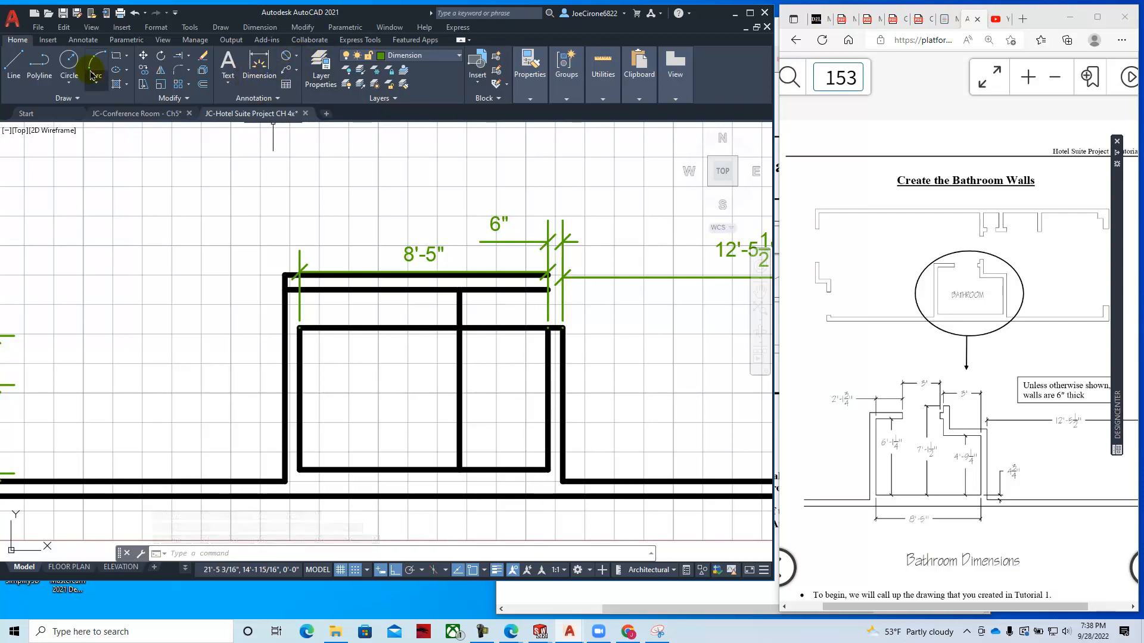
- Add a vertical linear dimension along the bathroom's inner right wall line, from its upper corner to its lower corner
{"action": "left_click", "coordinate": [73, 42]}
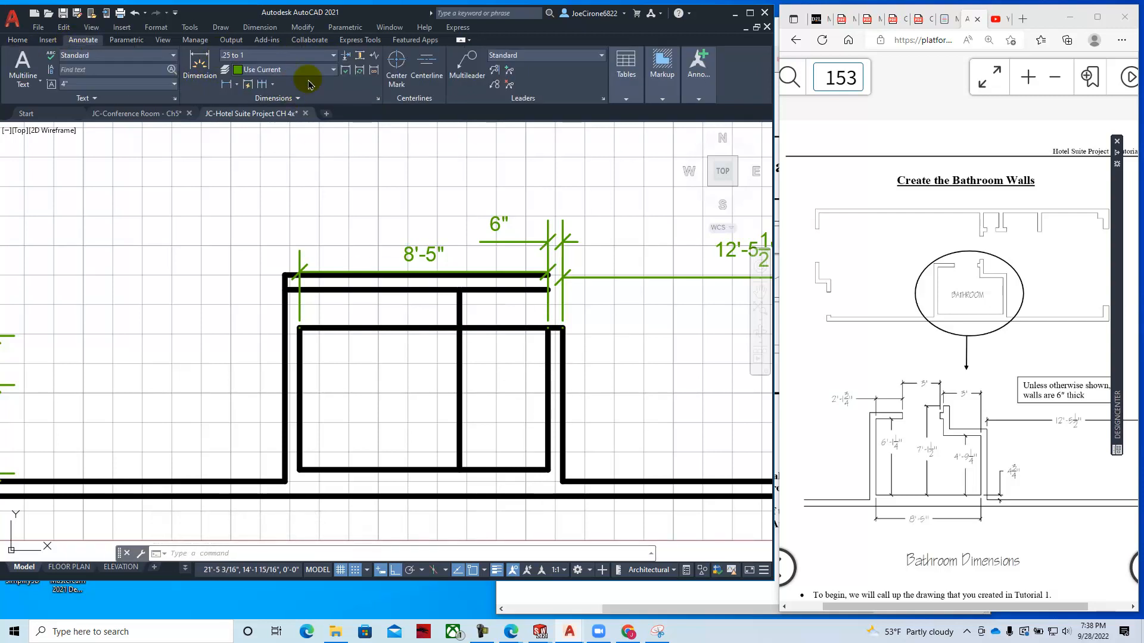
{"action": "left_click", "coordinate": [226, 86]}
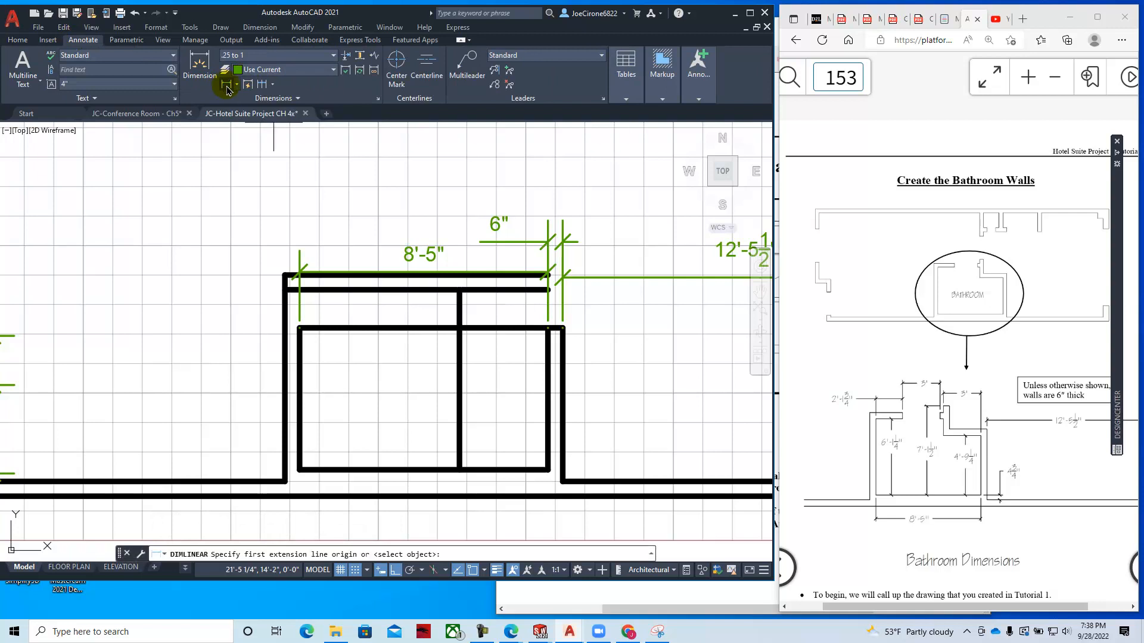
{"action": "left_click", "coordinate": [548, 328]}
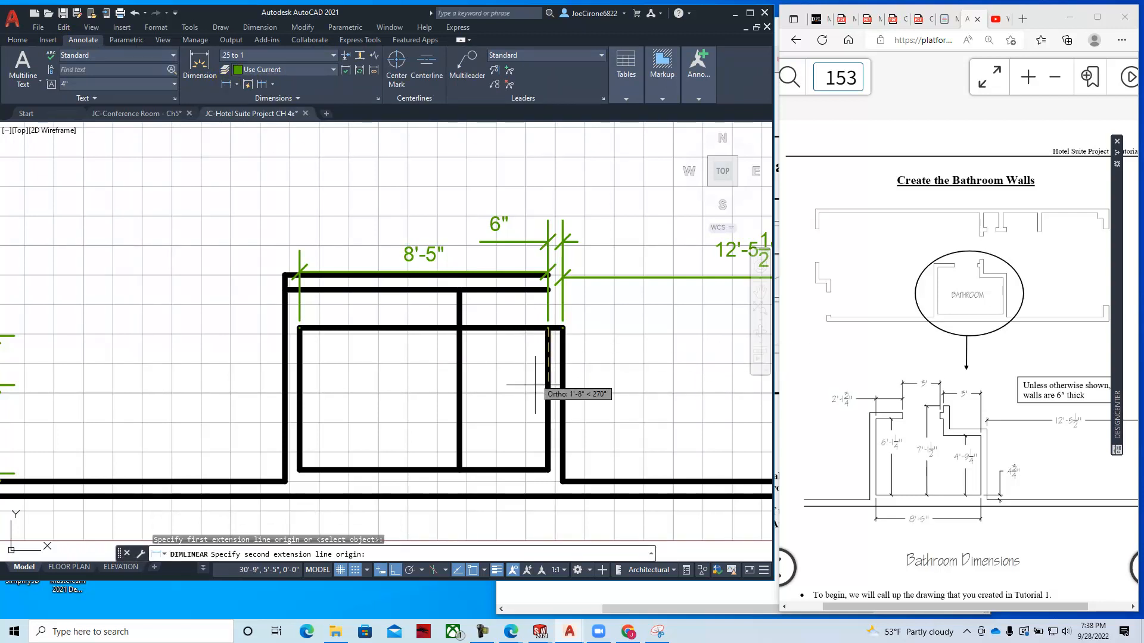
{"action": "left_click", "coordinate": [548, 469]}
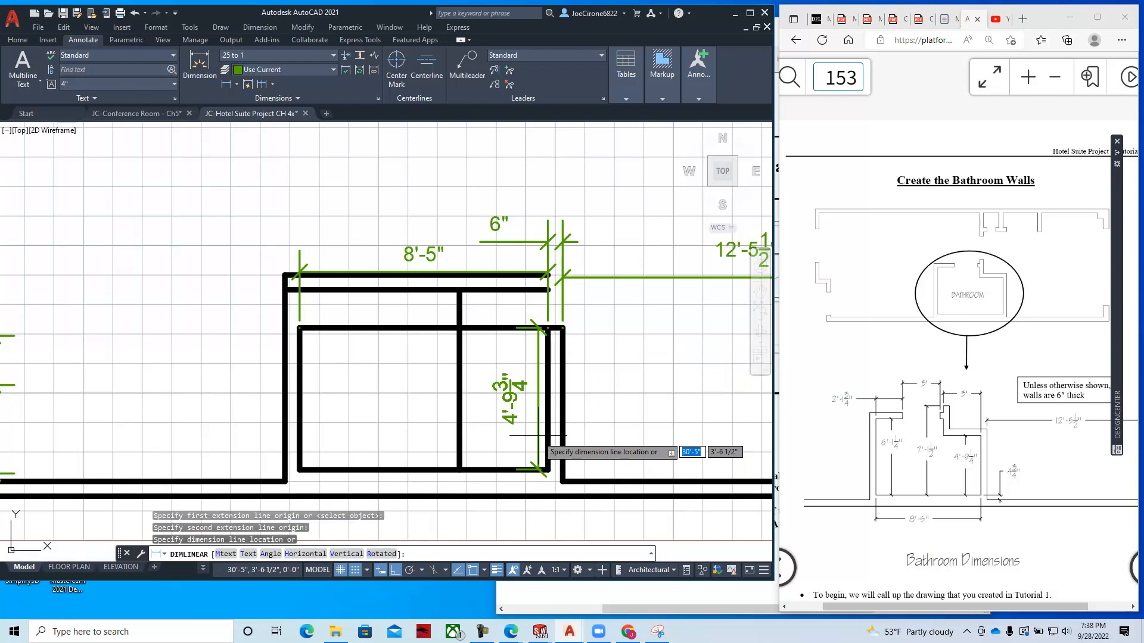
{"action": "left_click", "coordinate": [539, 435]}
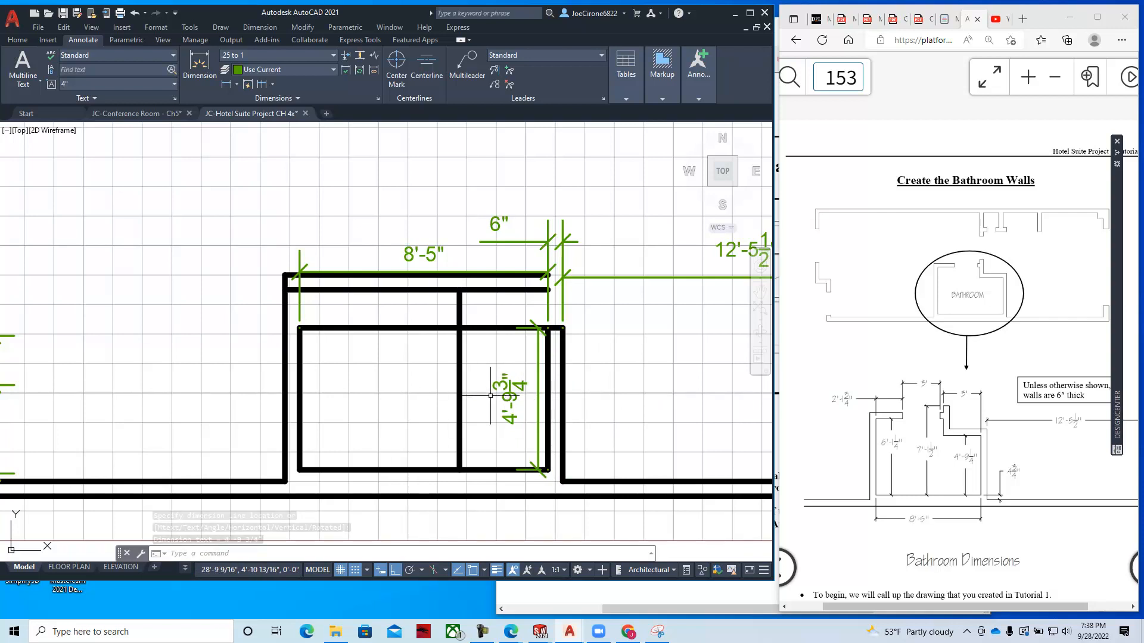
- Offset the horizontal wall line at the top of the bathroom's inner right wall 1/2" downward
{"action": "scroll", "coordinate": [524, 387], "scroll_direction": "up", "scroll_amount": 2}
{"action": "middle_click_drag", "start_coordinate": [550, 380], "coordinate": [481, 341]}
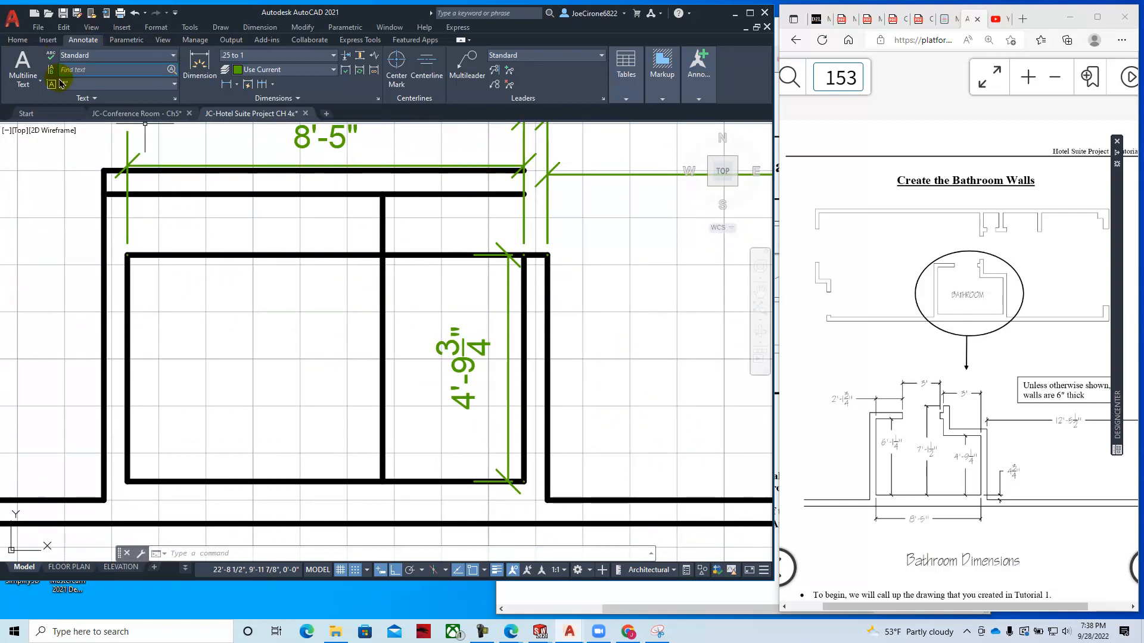
{"action": "left_click", "coordinate": [18, 39]}
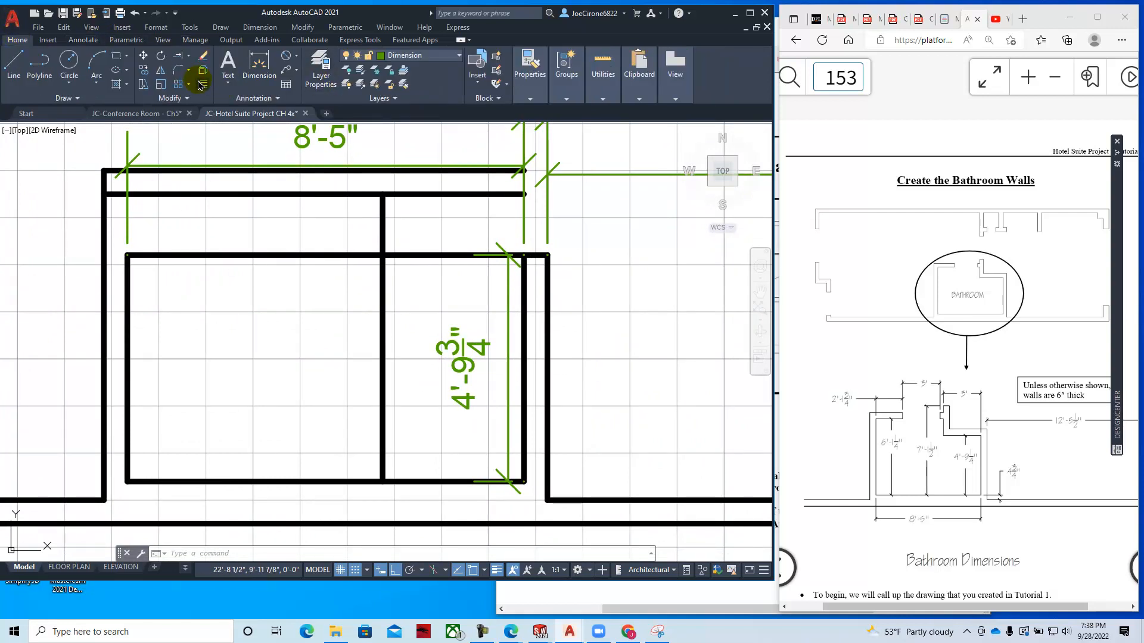
{"action": "left_click", "coordinate": [202, 87]}
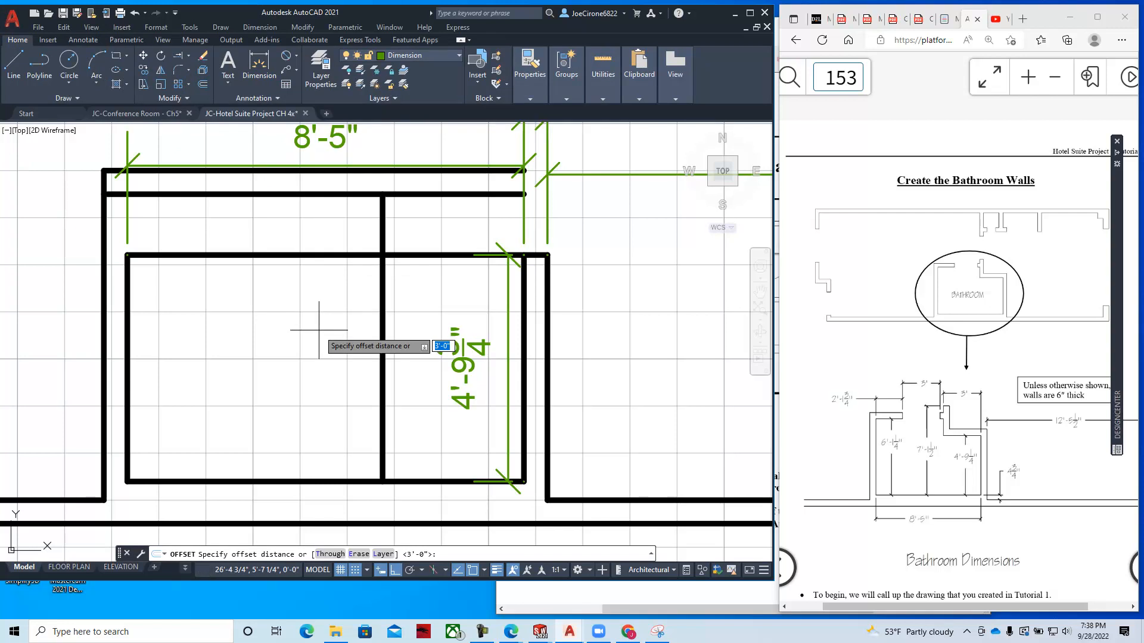
{"action": "type", "text": "1/2"}
{"action": "key", "text": "Return"}
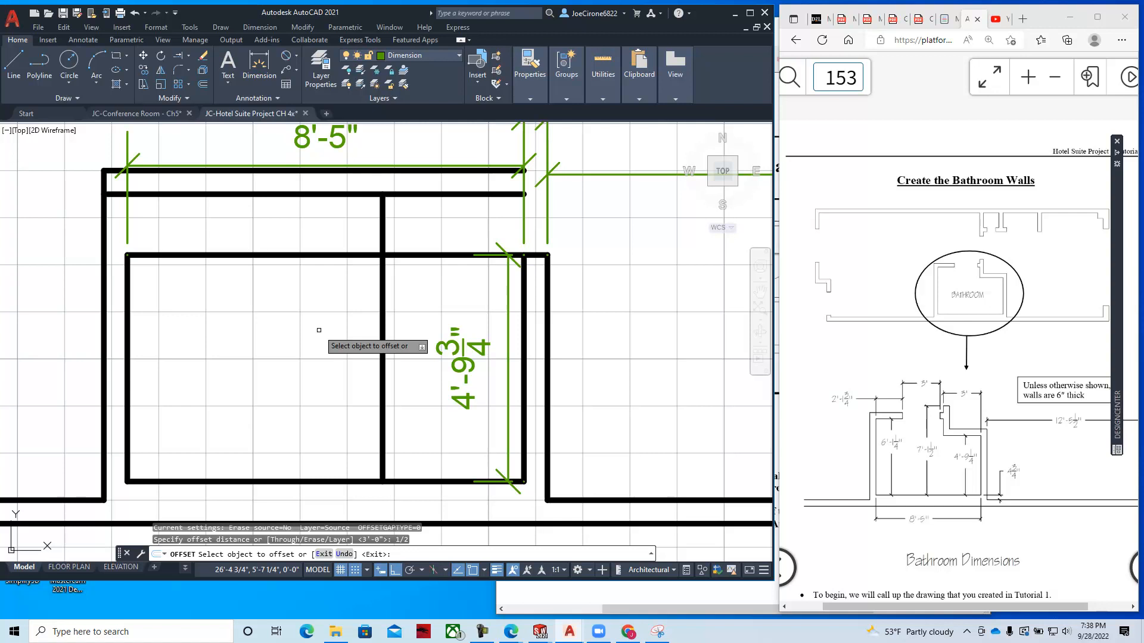
{"action": "left_click", "coordinate": [437, 255]}
{"action": "left_click", "coordinate": [437, 311]}
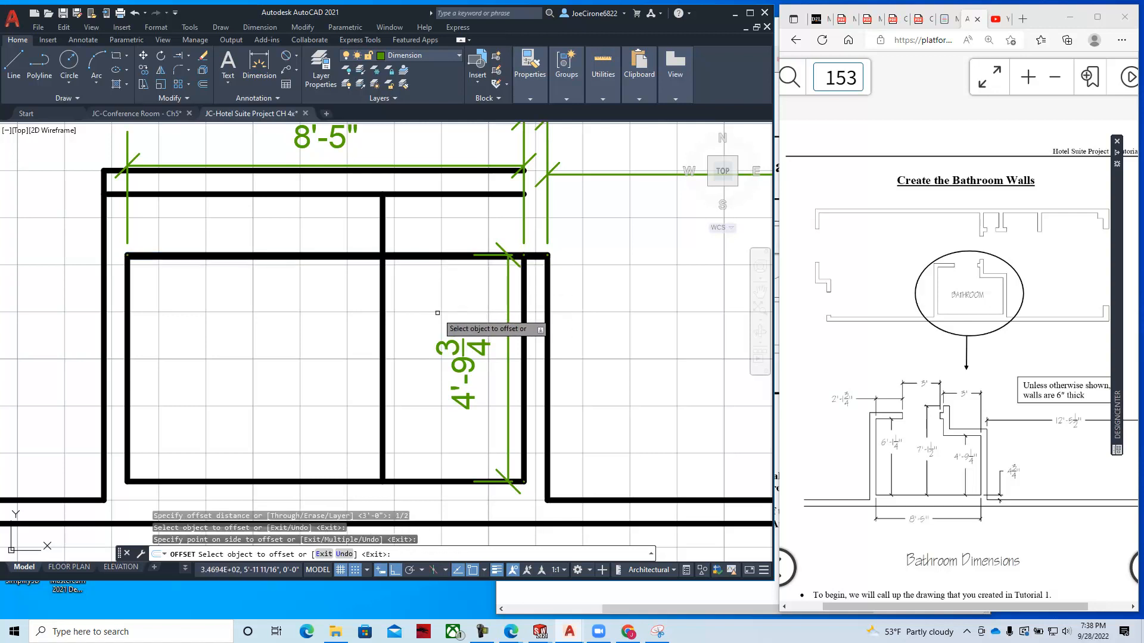
{"action": "scroll", "coordinate": [501, 240], "scroll_direction": "up", "scroll_amount": 3}
{"action": "scroll", "coordinate": [494, 240], "scroll_direction": "up", "scroll_amount": 3}
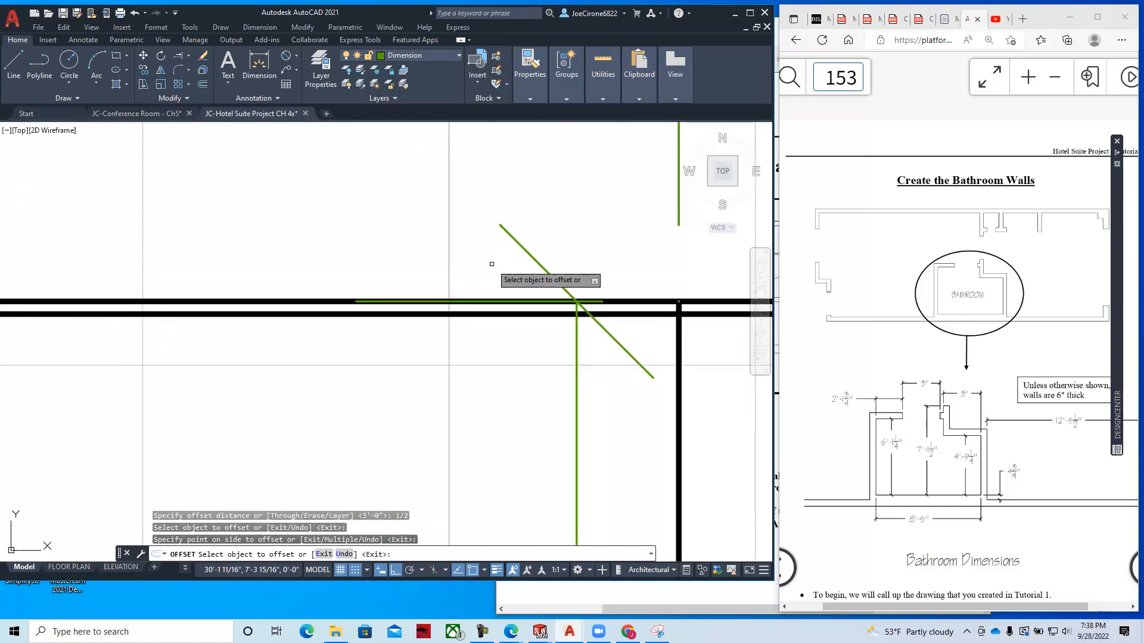
{"action": "key", "text": "Escape"}
- Erase the vertical dimension on the inner right wall and the original horizontal wall line above its offset copy
{"action": "scroll", "coordinate": [539, 253], "scroll_direction": "down", "scroll_amount": 2}
{"action": "left_click", "coordinate": [548, 270]}
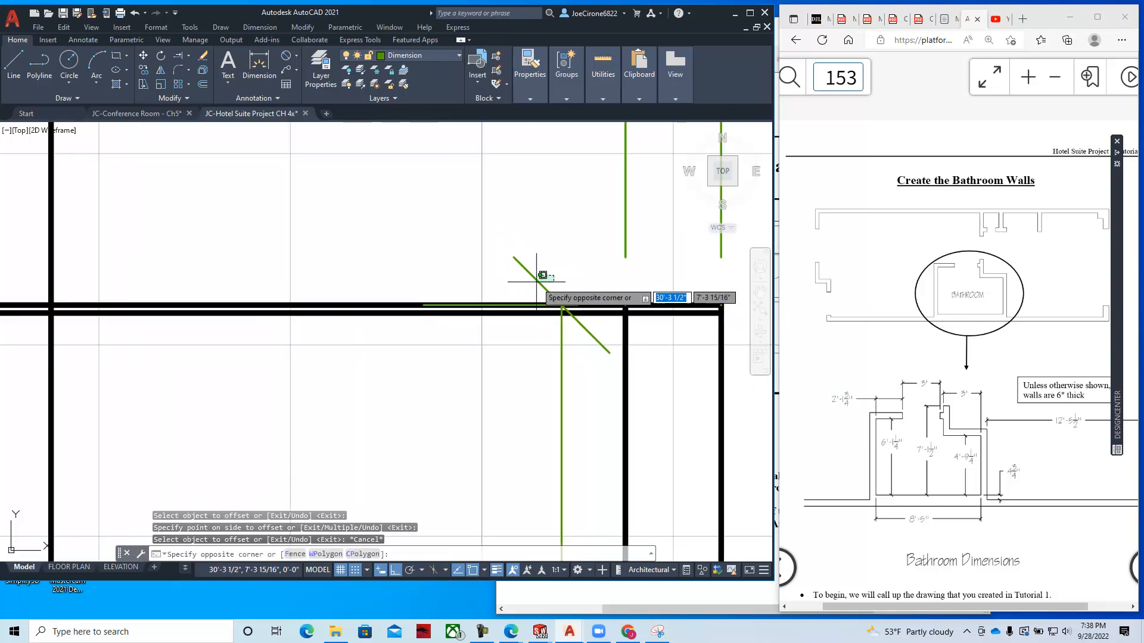
{"action": "left_click", "coordinate": [525, 289]}
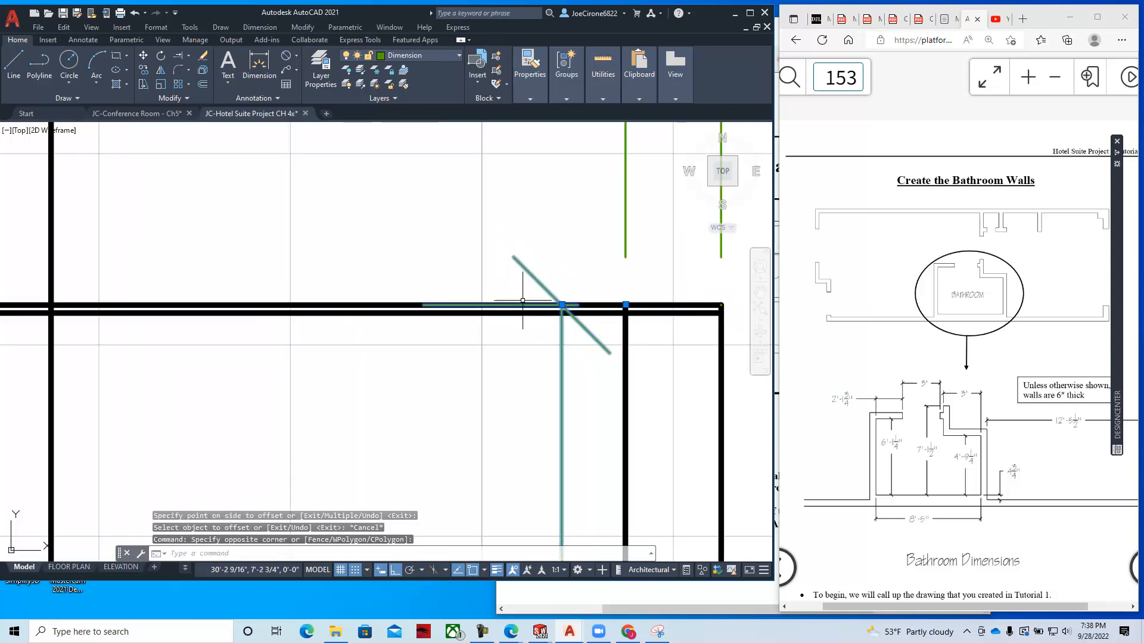
{"action": "key", "text": "Delete"}
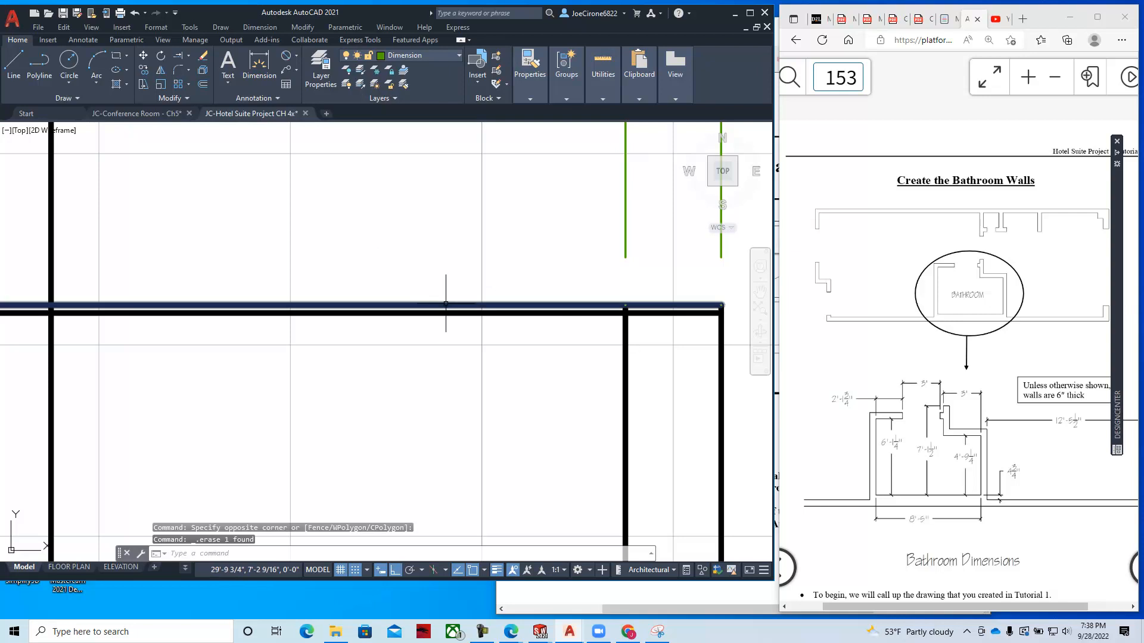
{"action": "left_click", "coordinate": [445, 300]}
{"action": "left_click", "coordinate": [430, 301]}
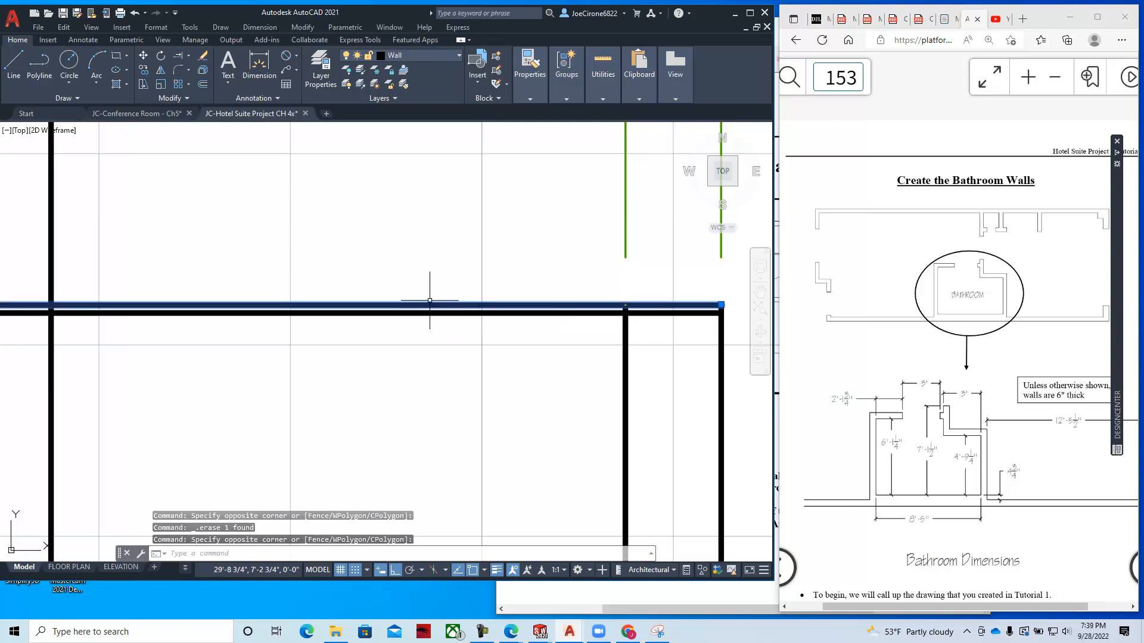
{"action": "key", "text": "Delete"}
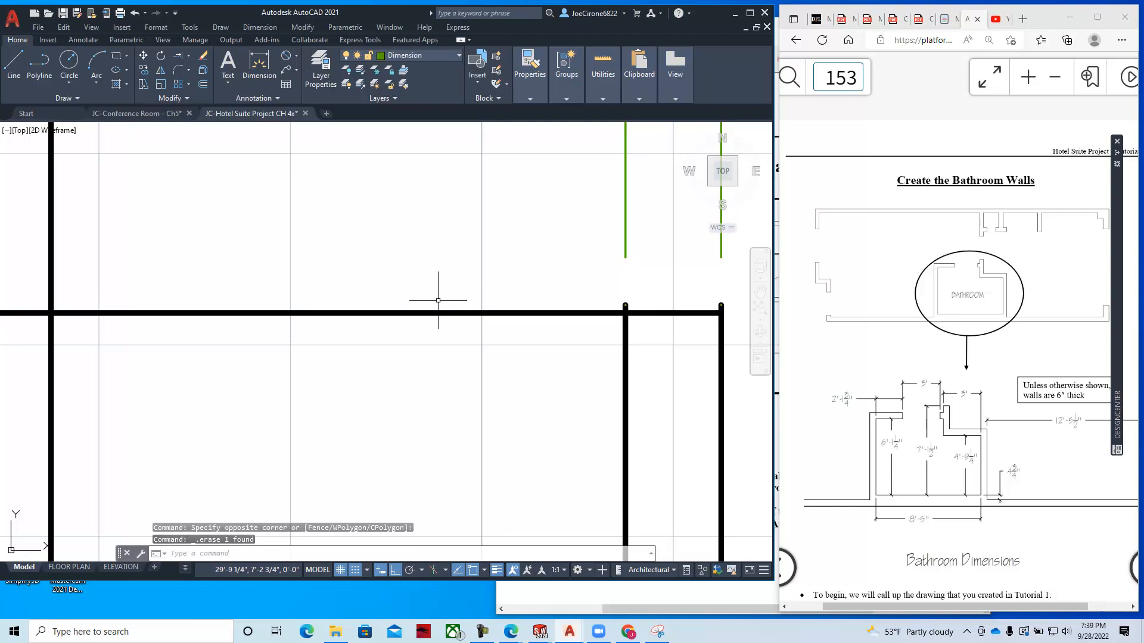
- Trim the short ends of both right wall lines that stick out above the lowered horizontal wall line
{"action": "left_click", "coordinate": [189, 55]}
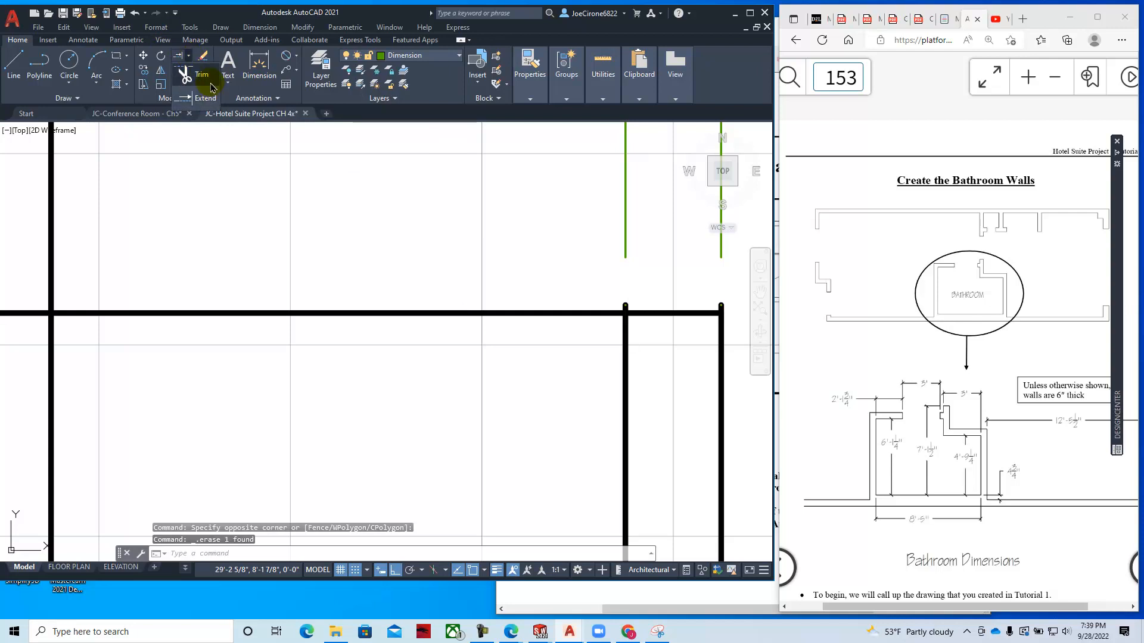
{"action": "left_click", "coordinate": [211, 88]}
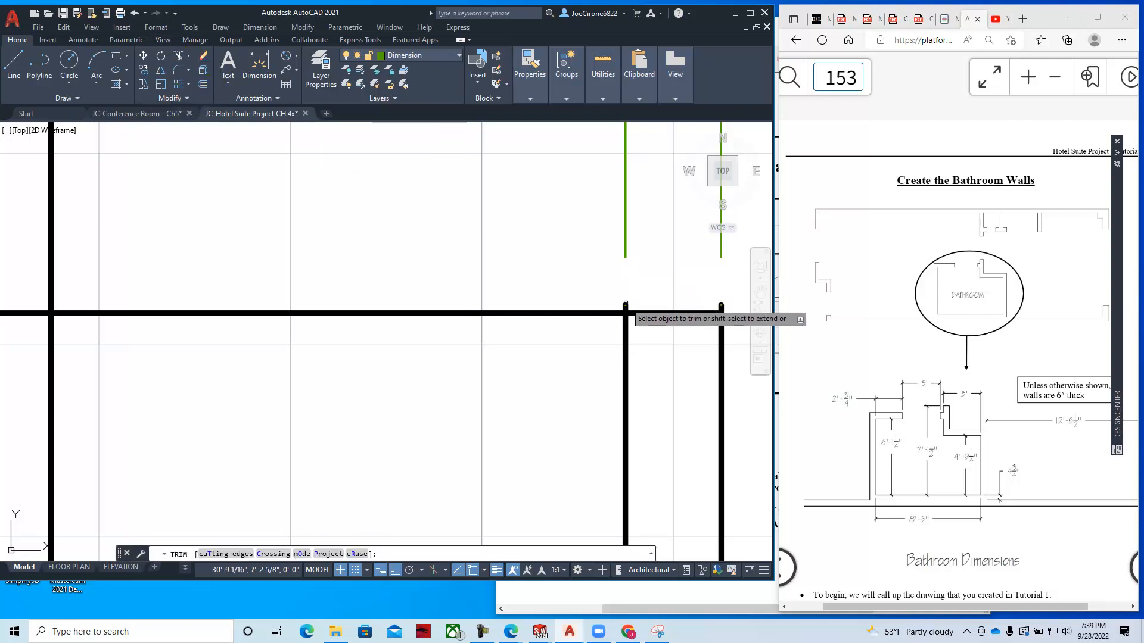
{"action": "left_click", "coordinate": [626, 305]}
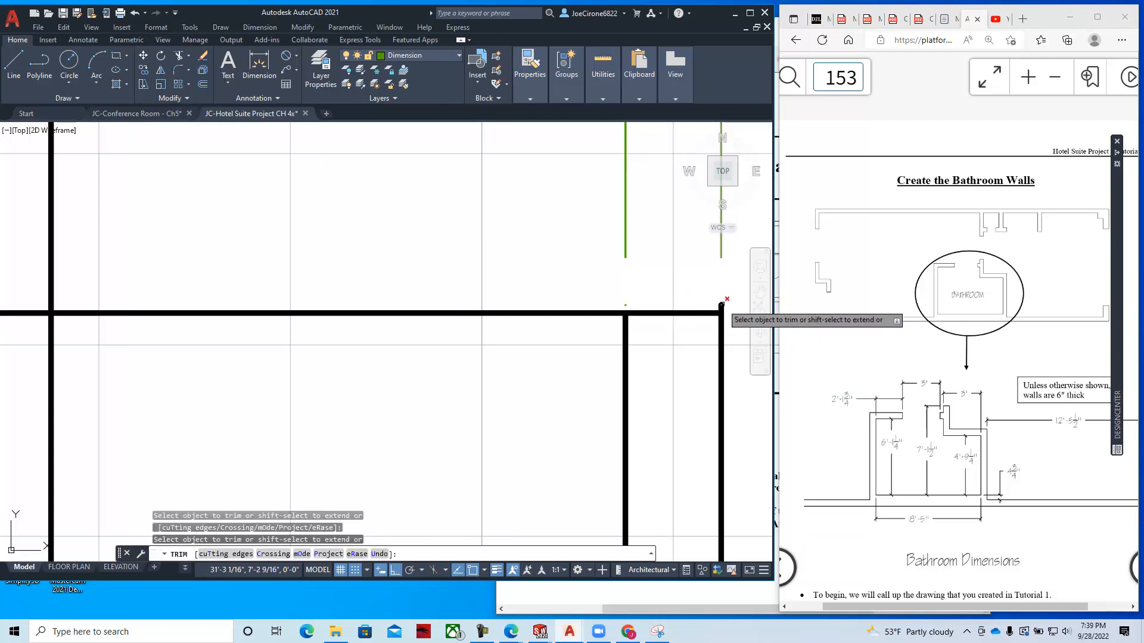
{"action": "left_click", "coordinate": [715, 305]}
{"action": "left_click", "coordinate": [725, 304]}
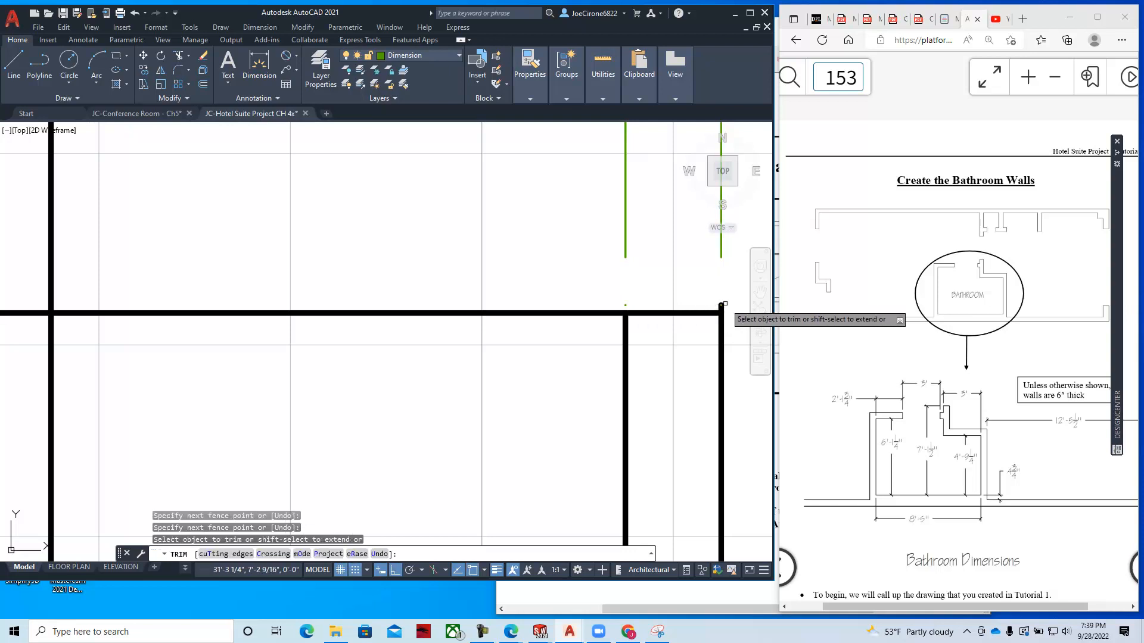
{"action": "left_click", "coordinate": [721, 307]}
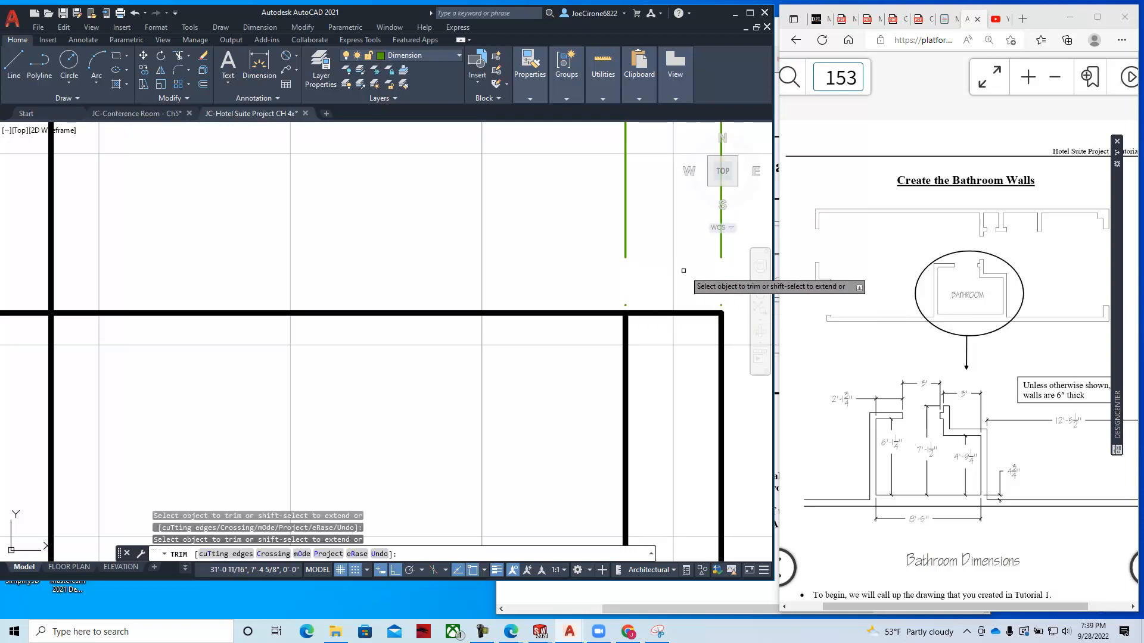
- Add a vertical linear dimension along the bathroom's inner right wall line, from the lowered horizontal line to the bottom corner
{"action": "scroll", "coordinate": [641, 298], "scroll_direction": "down", "scroll_amount": 3}
{"action": "middle_click_drag", "start_coordinate": [603, 330], "coordinate": [569, 268]}
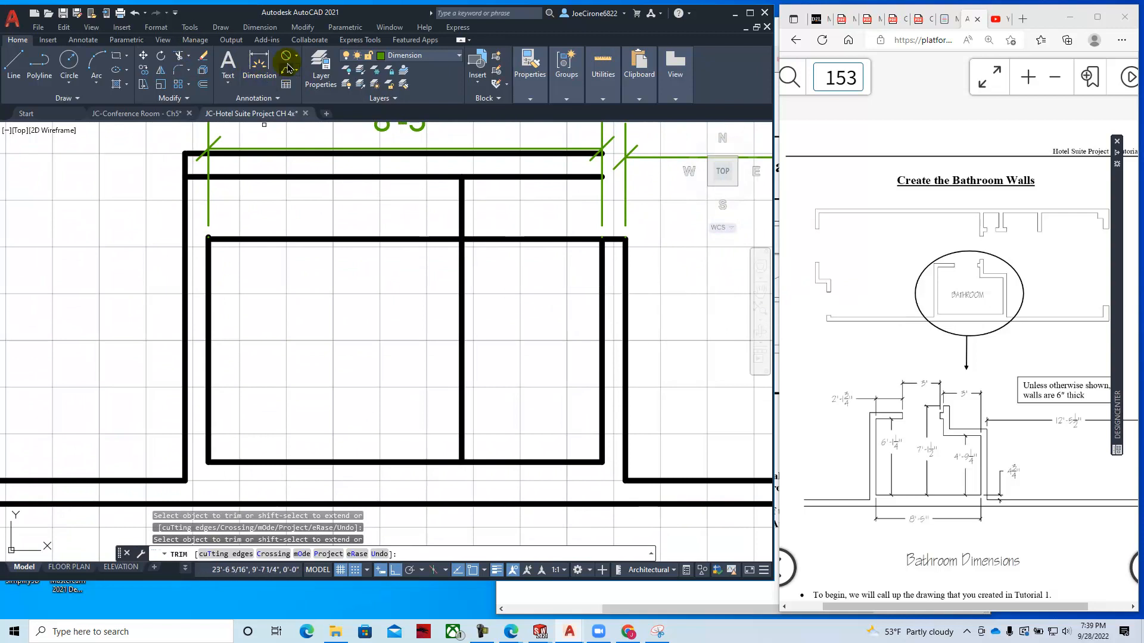
{"action": "left_click", "coordinate": [77, 41]}
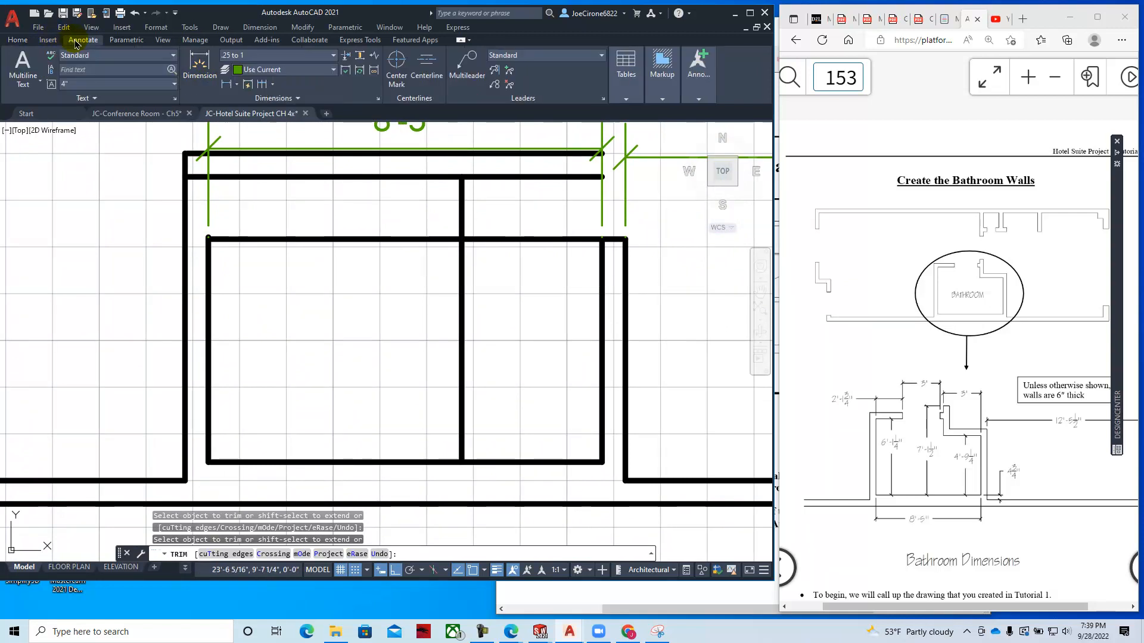
{"action": "left_click", "coordinate": [230, 87]}
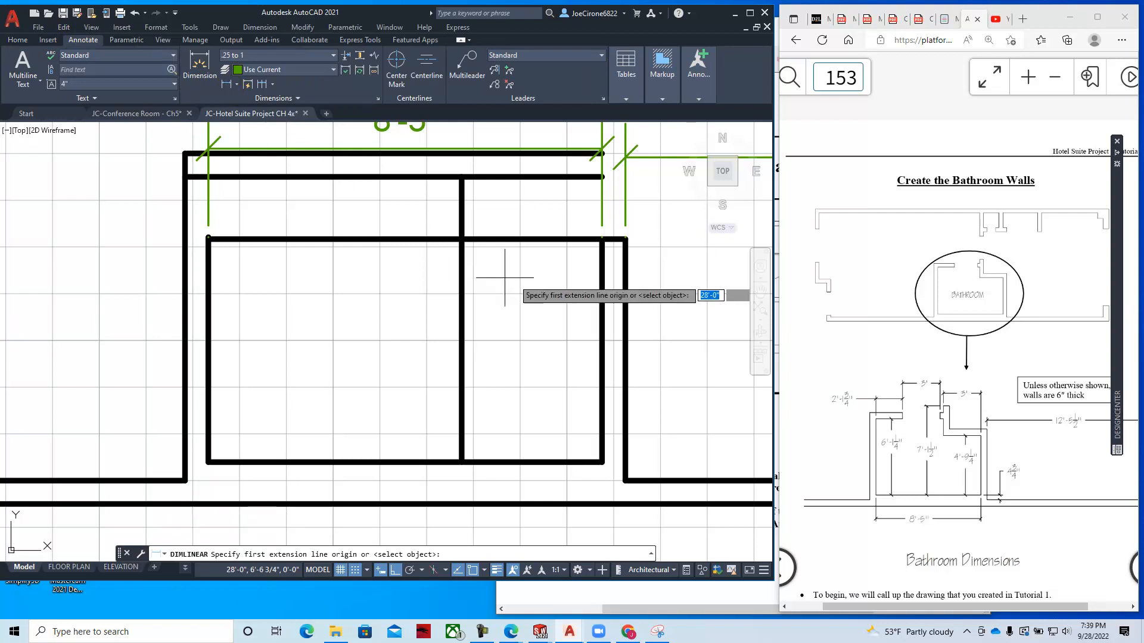
{"action": "left_click", "coordinate": [603, 238]}
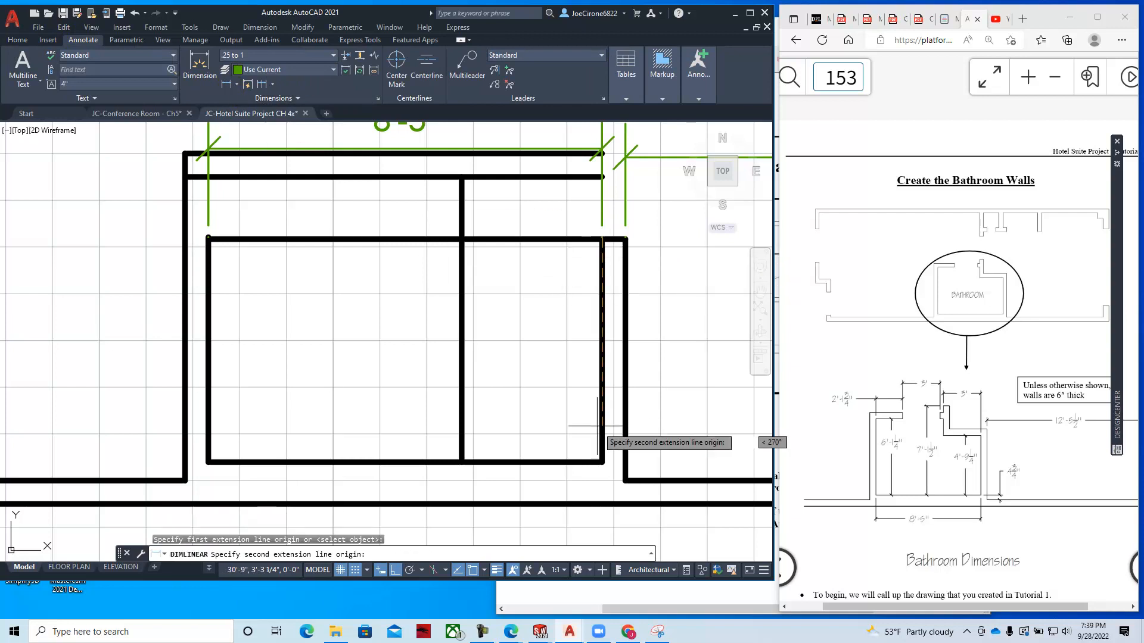
{"action": "left_click", "coordinate": [602, 462]}
{"action": "left_click", "coordinate": [596, 420]}
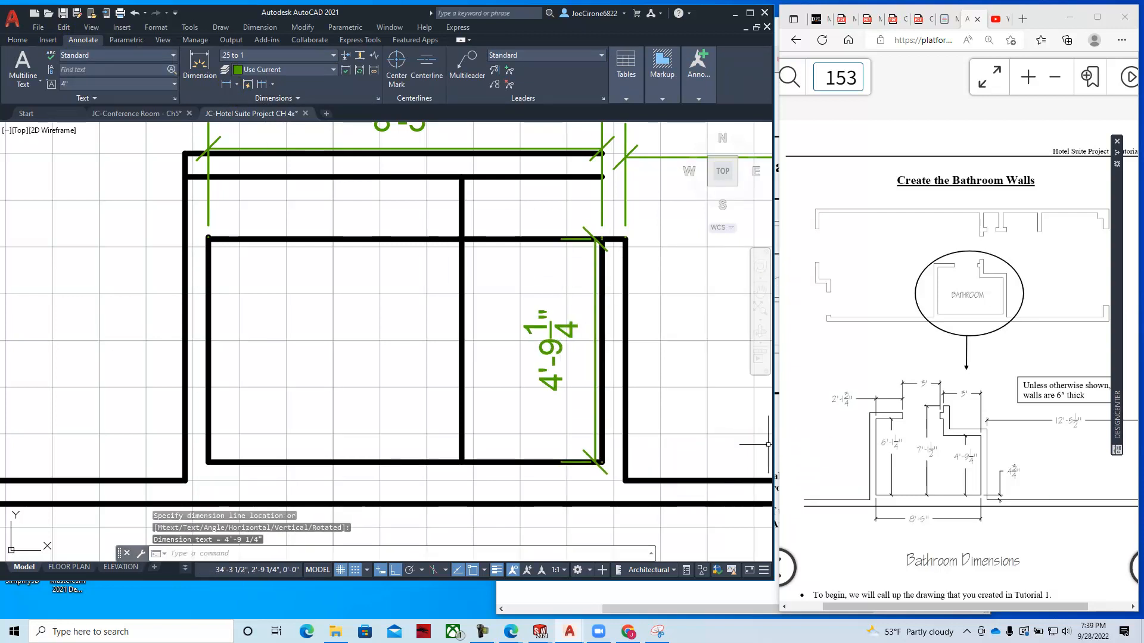
- Trim the middle horizontal wall line left of the interior vertical line, and the part of that vertical line below the horizontal
{"action": "scroll", "coordinate": [729, 393], "scroll_direction": "down", "scroll_amount": 3}
{"action": "middle_click_drag", "start_coordinate": [605, 355], "coordinate": [485, 385]}
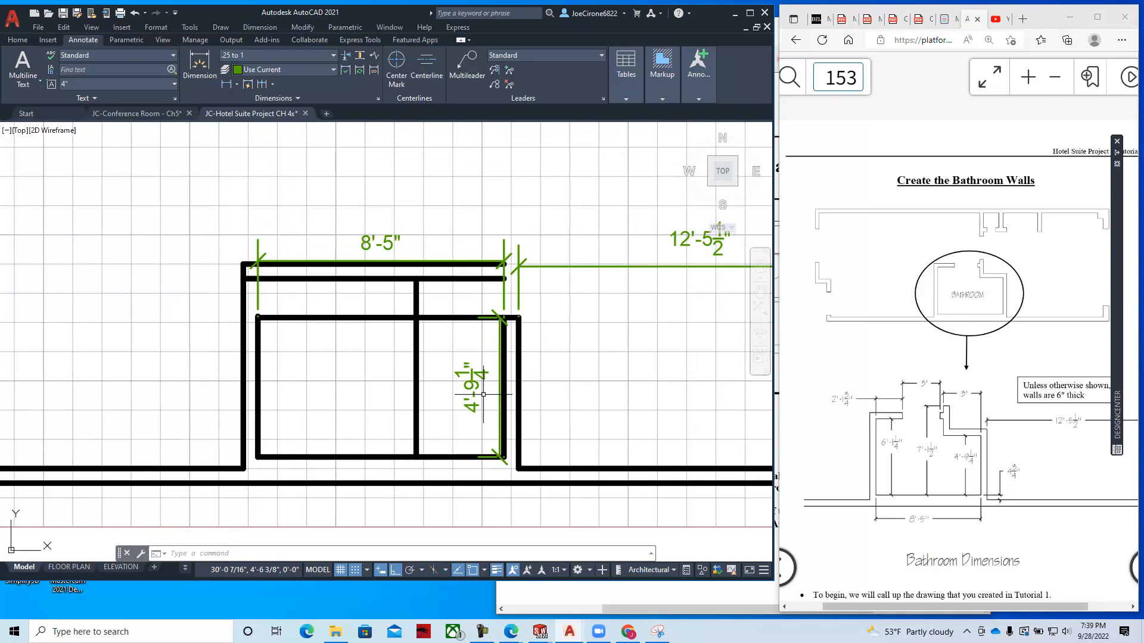
{"action": "left_click", "coordinate": [18, 41]}
{"action": "left_click", "coordinate": [180, 59]}
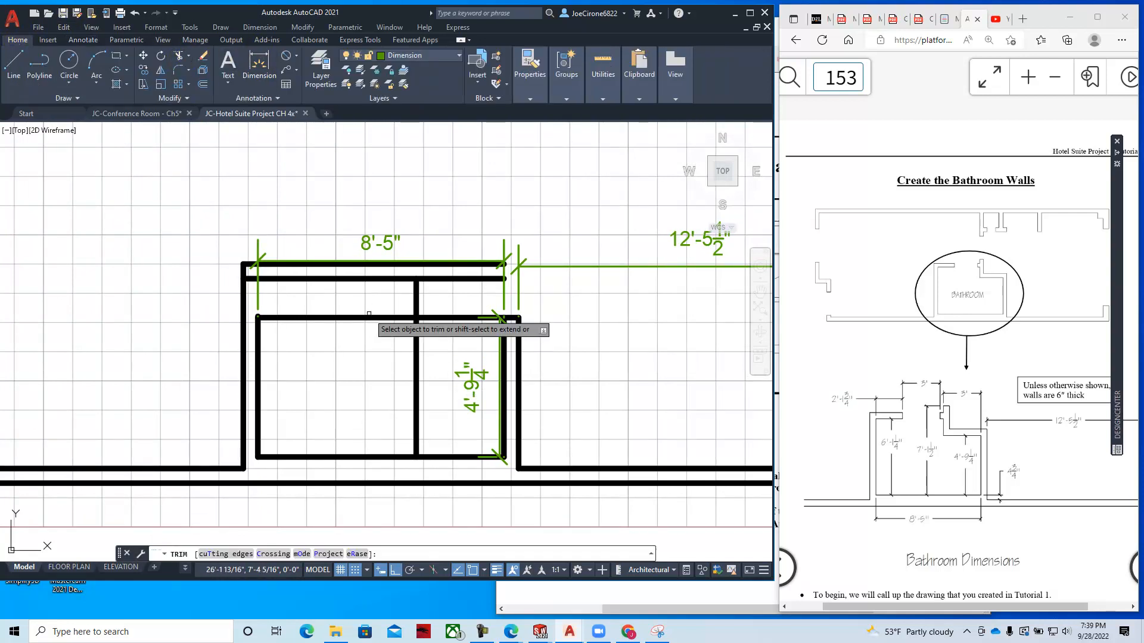
{"action": "left_click", "coordinate": [377, 318]}
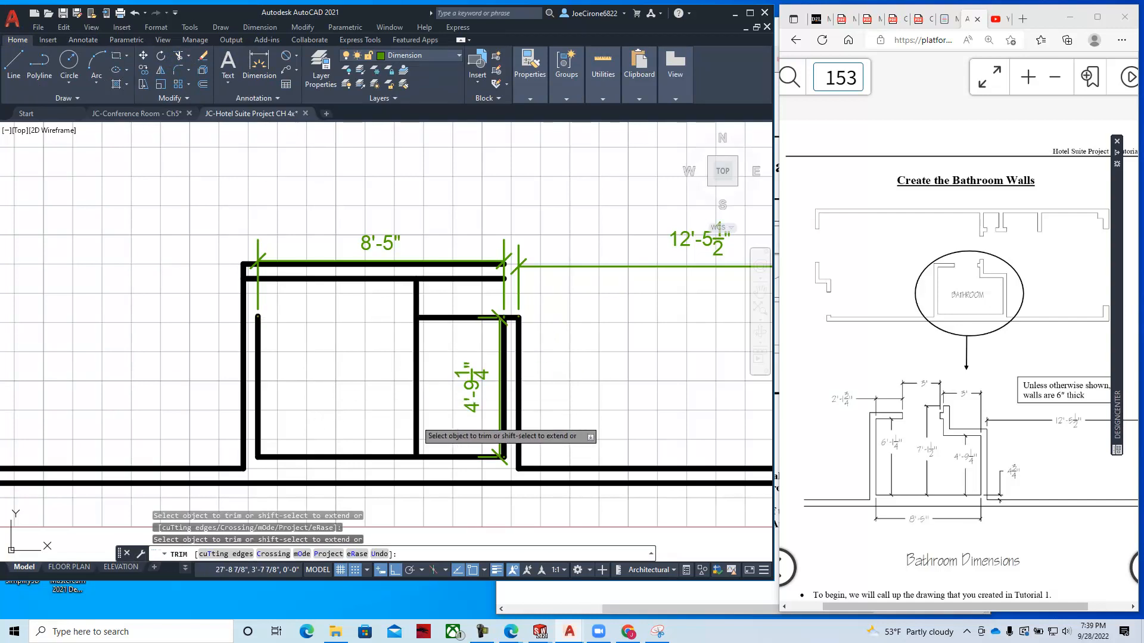
{"action": "left_click", "coordinate": [416, 420]}
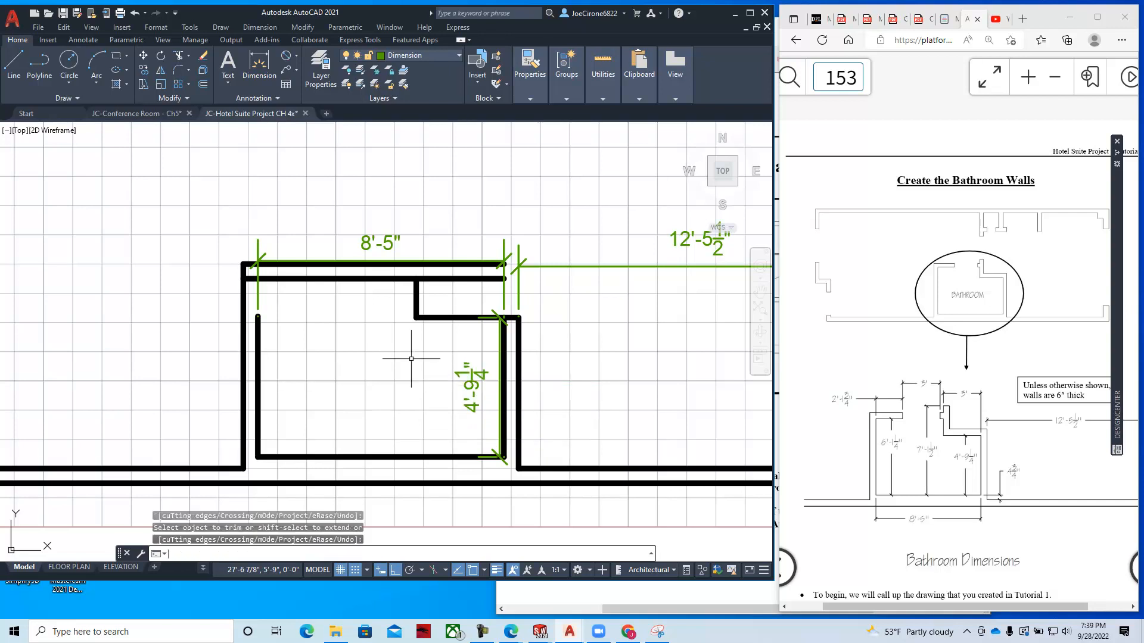
- Offset the remaining short horizontal wall line at the right of the bathroom 6" upward
{"action": "left_click", "coordinate": [203, 84]}
{"action": "type", "text": "6"}
{"action": "key", "text": "Return"}
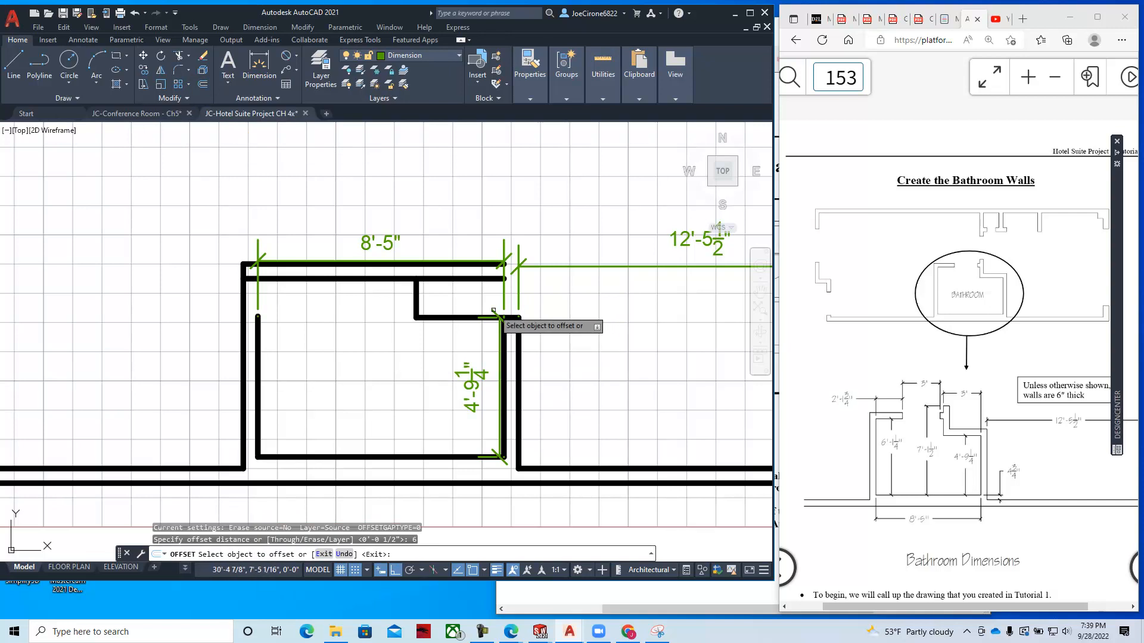
{"action": "left_click", "coordinate": [474, 317]}
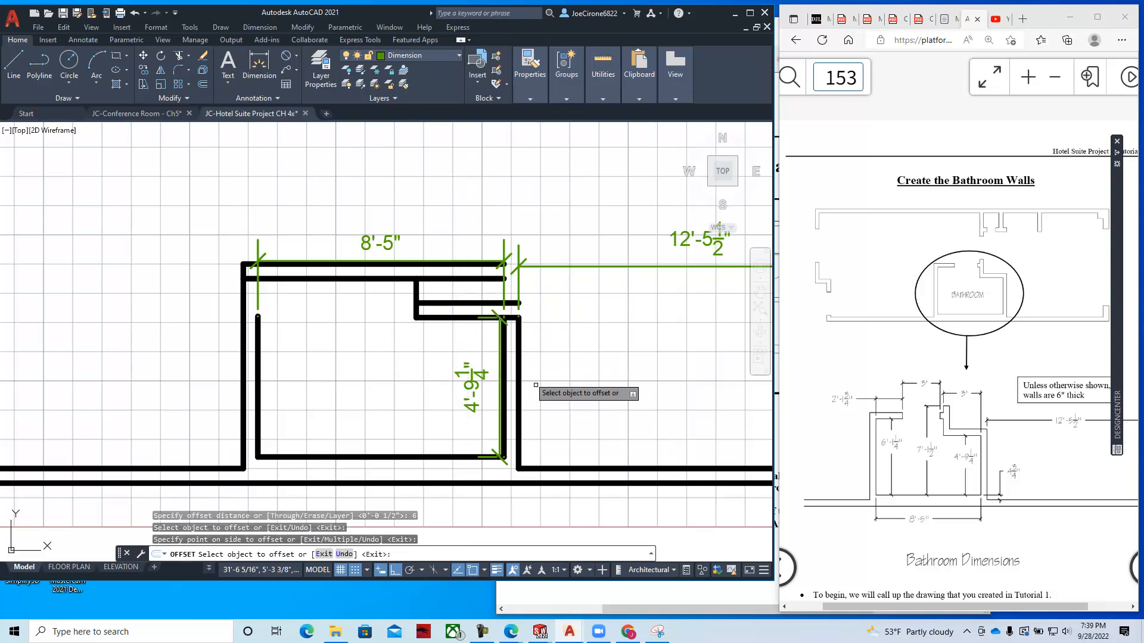
{"action": "left_click", "coordinate": [479, 319]}
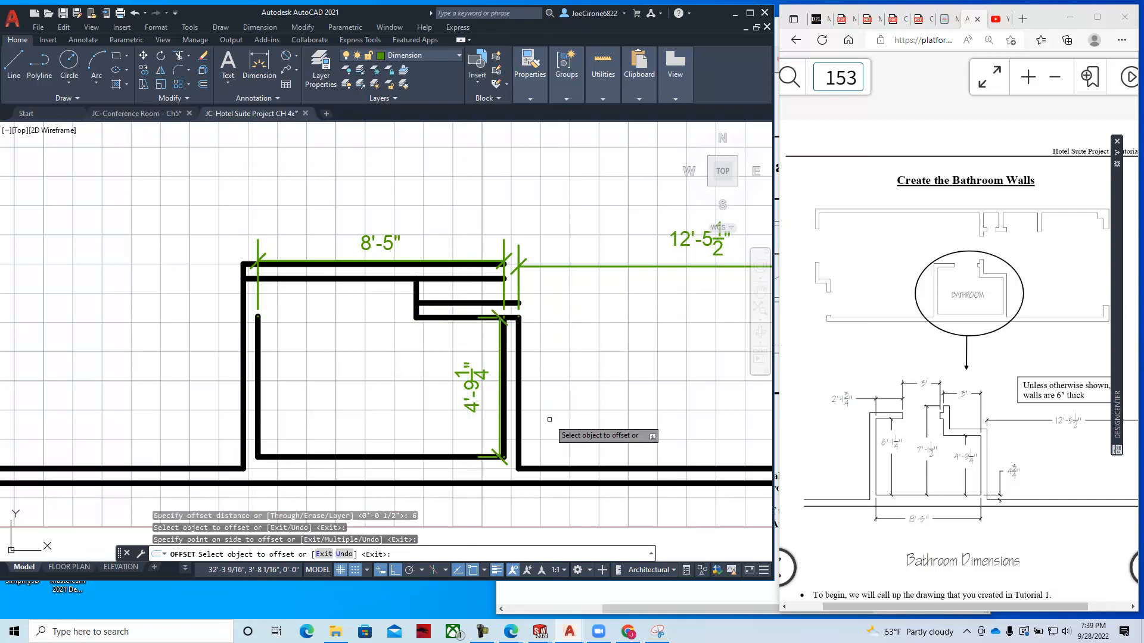
{"action": "key", "text": "Escape"}
- Trim the short piece of the lower horizontal wall line between the inner and outer right wall lines
{"action": "scroll", "coordinate": [469, 375], "scroll_direction": "up", "scroll_amount": 5}
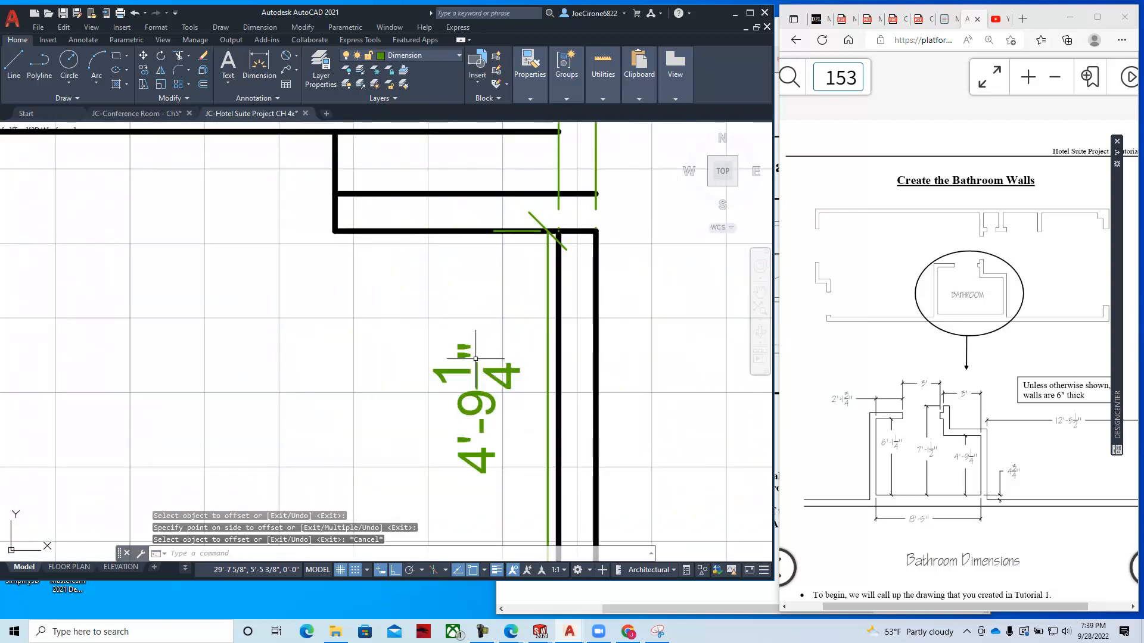
{"action": "scroll", "coordinate": [475, 361], "scroll_direction": "down", "scroll_amount": 2}
{"action": "middle_click_drag", "start_coordinate": [476, 361], "coordinate": [362, 362]}
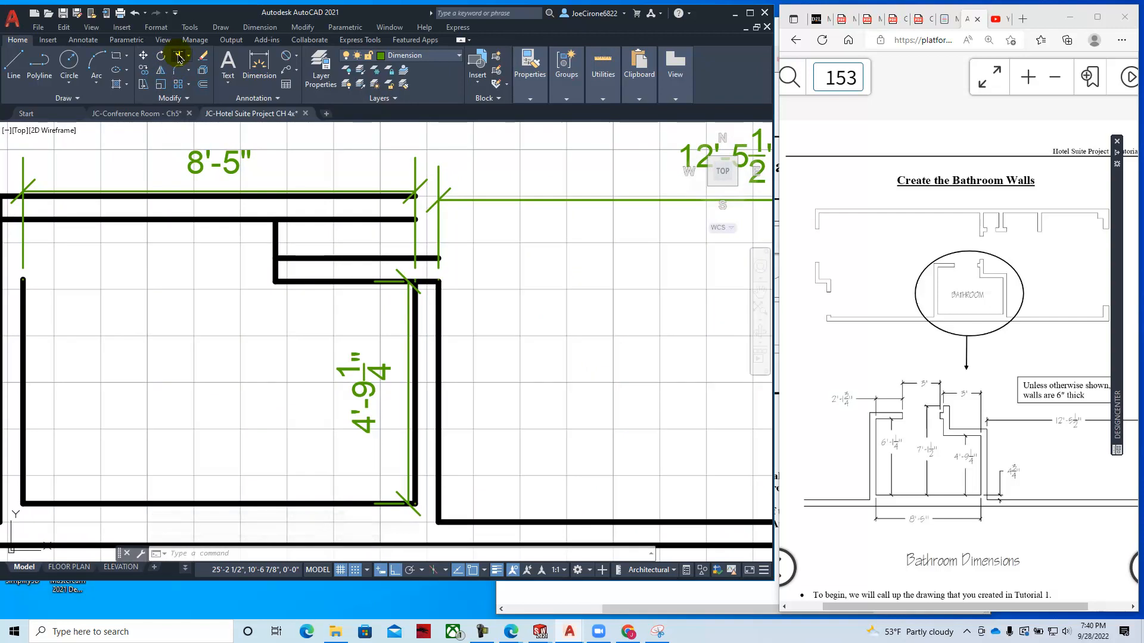
{"action": "left_click", "coordinate": [178, 55]}
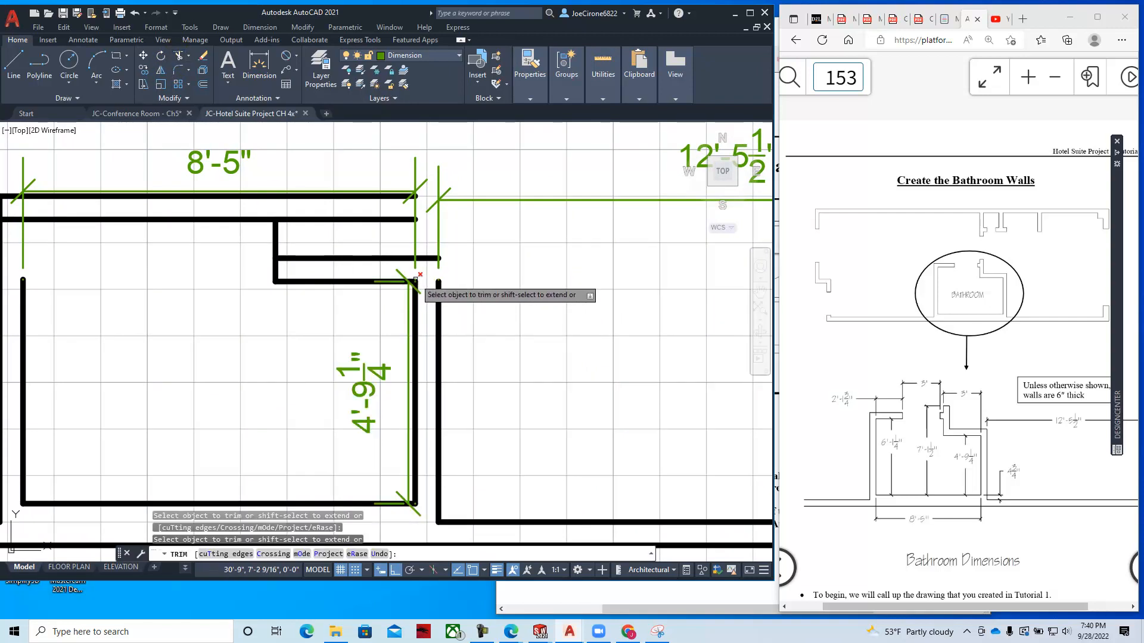
{"action": "key", "text": "Escape"}
- Extend the outer right wall line up to the offset horizontal wall line
{"action": "left_click", "coordinate": [191, 61]}
{"action": "left_click", "coordinate": [199, 90]}
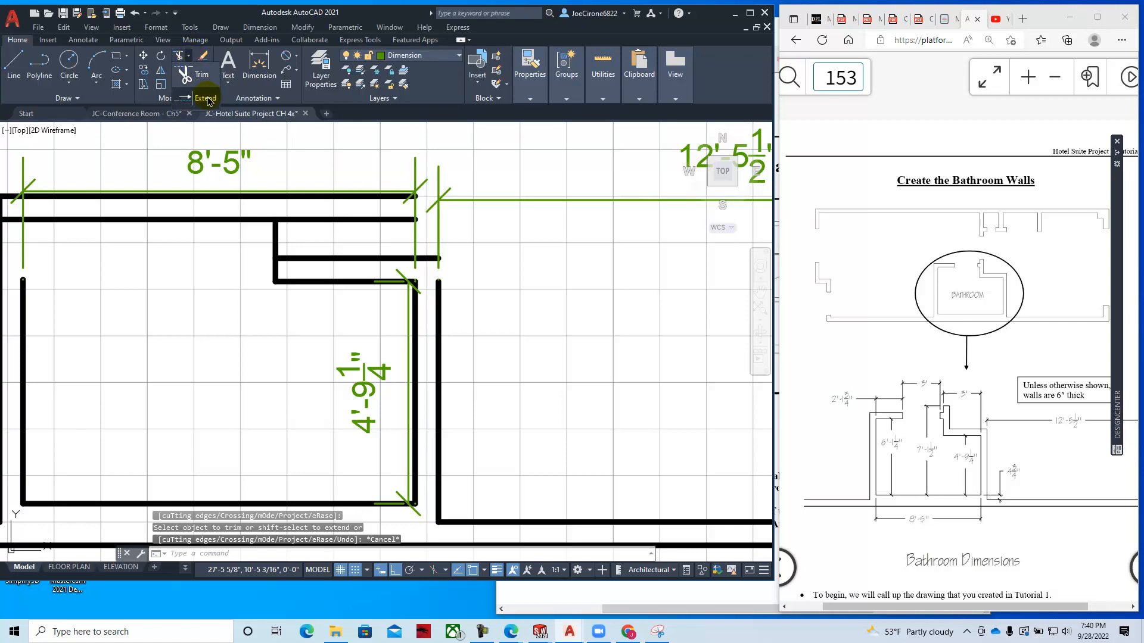
{"action": "left_click", "coordinate": [440, 290]}
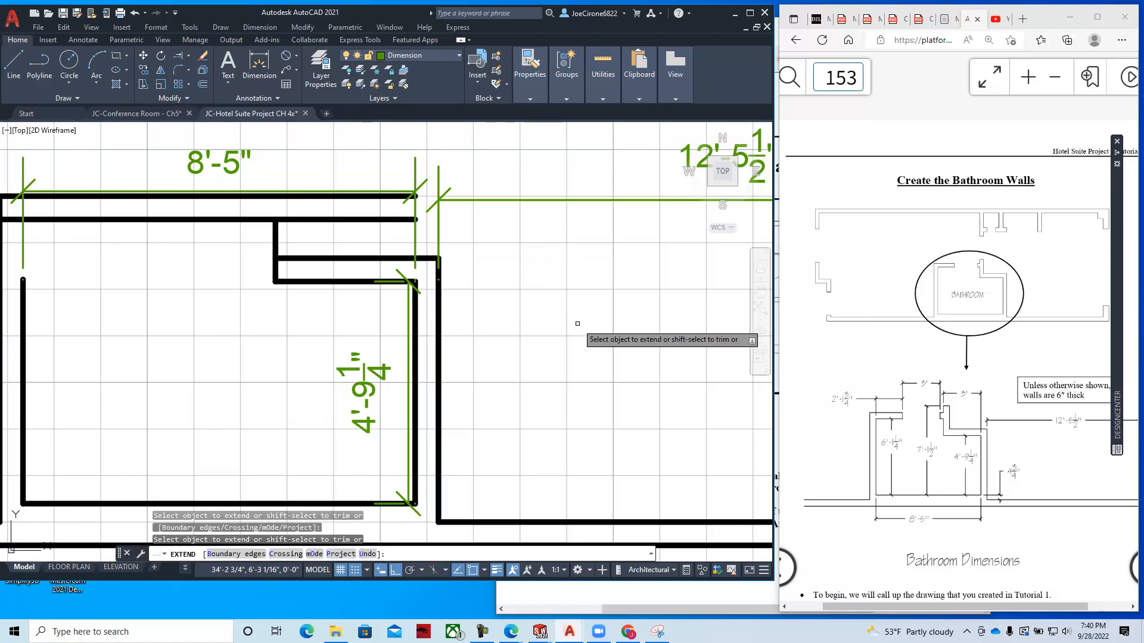
{"action": "key", "text": "Escape"}
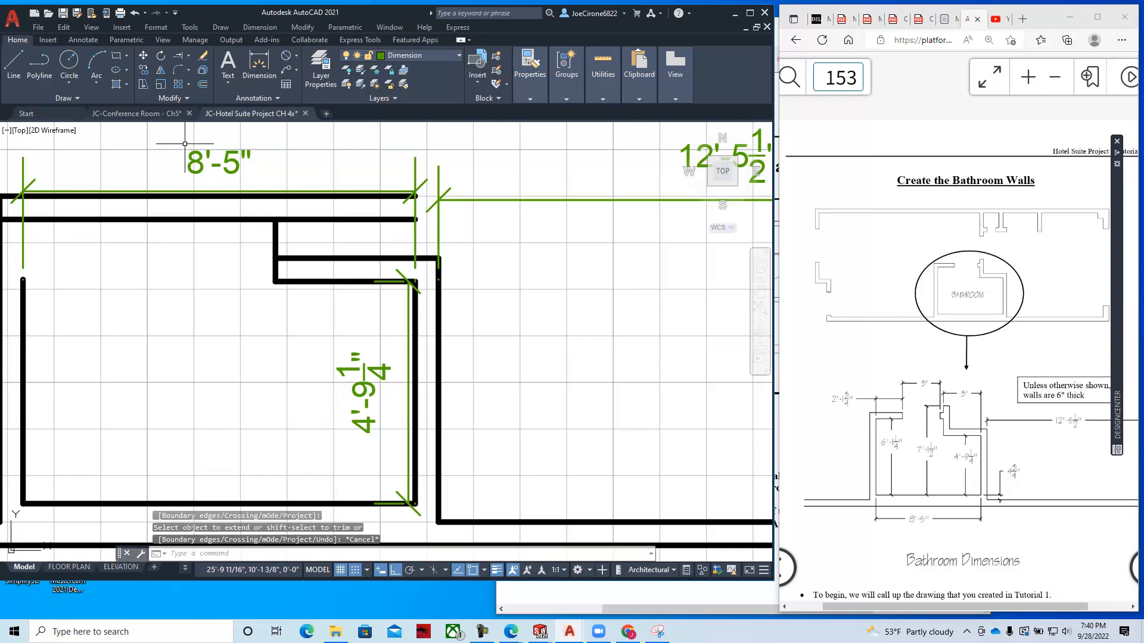
- Trim the interior vertical line's upper part, between the offset horizontal line and the wall lines above
{"action": "left_click", "coordinate": [191, 59]}
{"action": "left_click", "coordinate": [193, 71]}
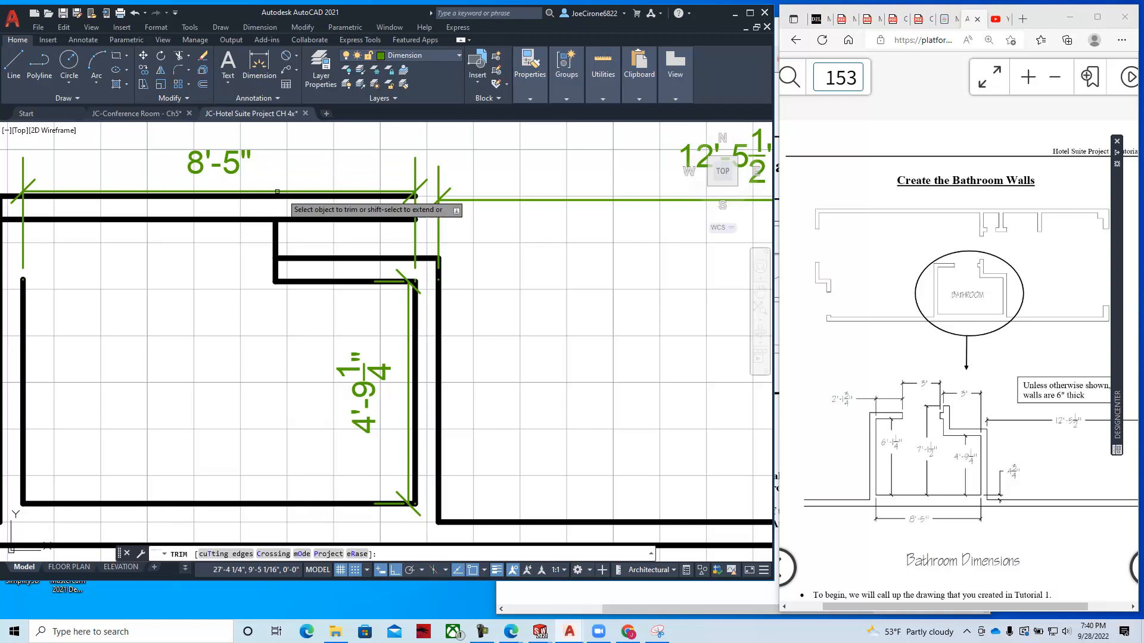
{"action": "left_click", "coordinate": [322, 258]}
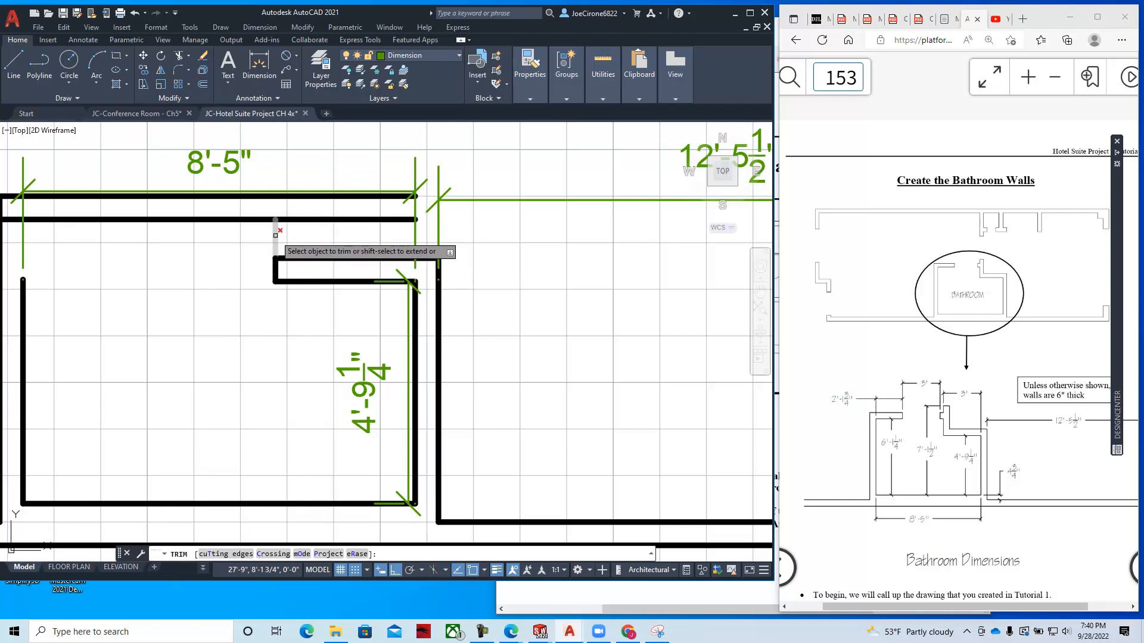
{"action": "left_click", "coordinate": [276, 236]}
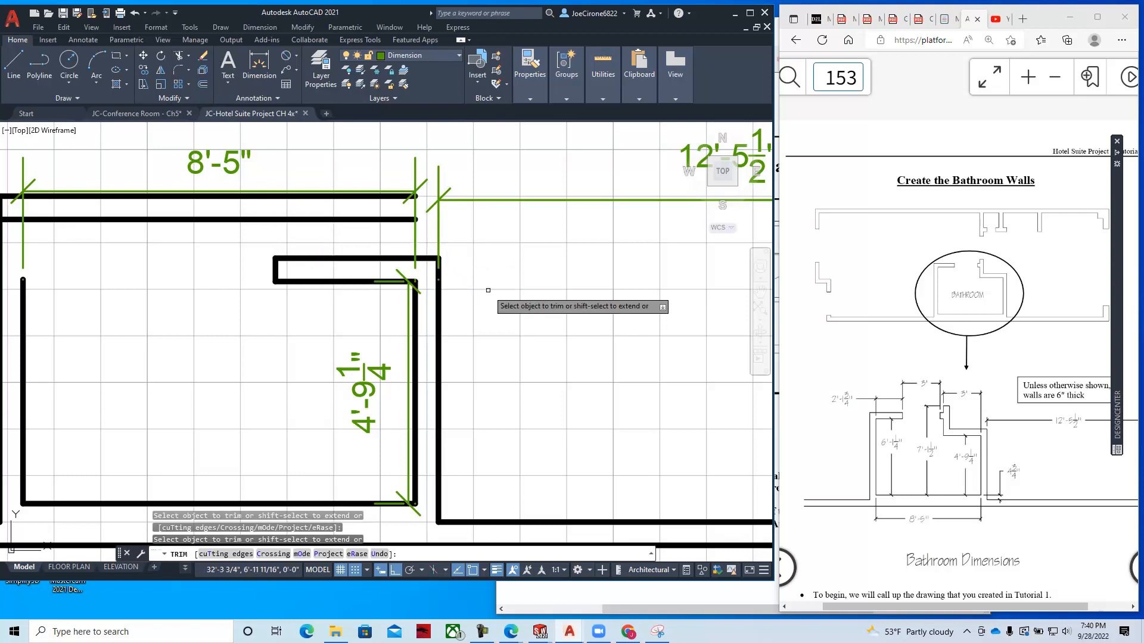
{"action": "key", "text": "Escape"}
- Shorten the lower of the two top horizontal wall lines by stretching its right end back to the line's midpoint
{"action": "scroll", "coordinate": [485, 281], "scroll_direction": "down", "scroll_amount": 4}
{"action": "scroll", "coordinate": [386, 304], "scroll_direction": "up", "scroll_amount": 2}
{"action": "middle_click_drag", "start_coordinate": [396, 298], "coordinate": [291, 324]}
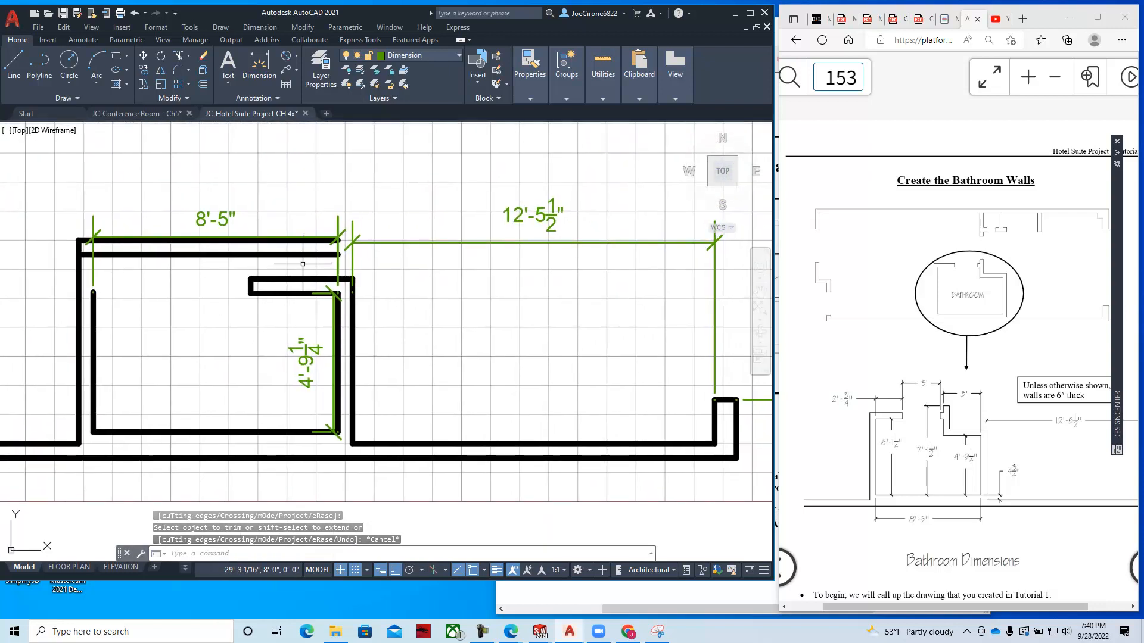
{"action": "left_click", "coordinate": [317, 255]}
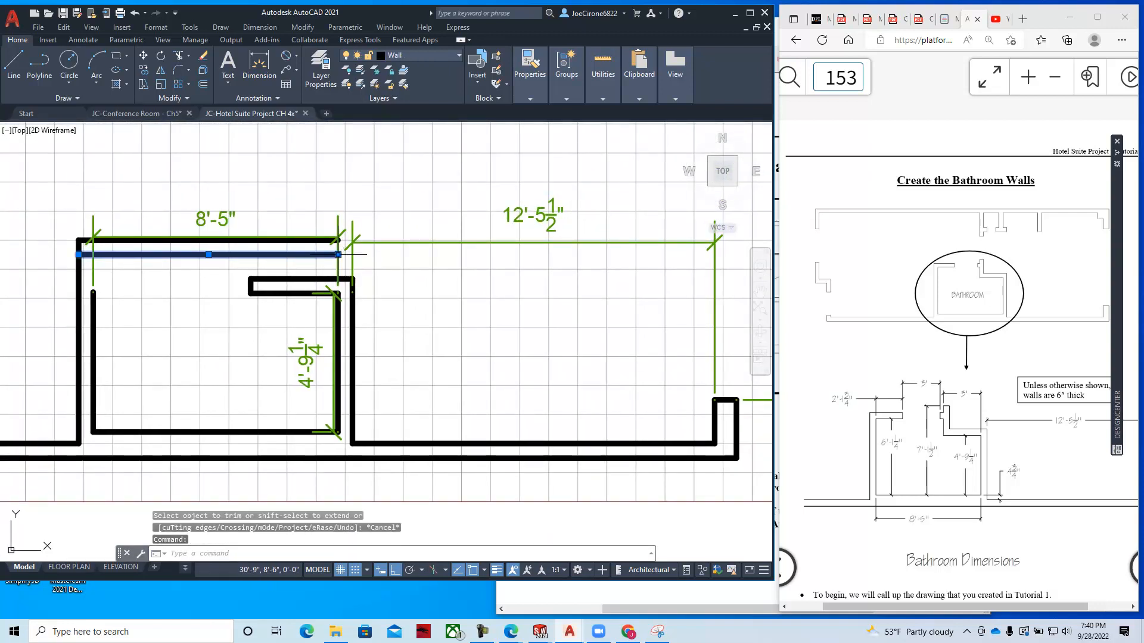
{"action": "left_click", "coordinate": [338, 254]}
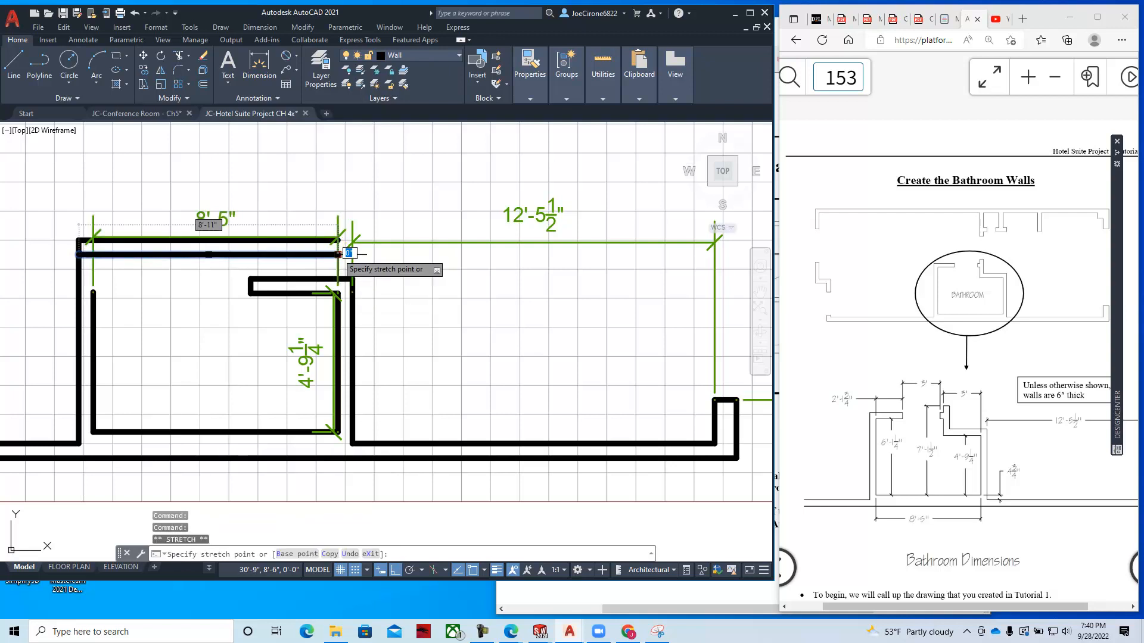
{"action": "left_click", "coordinate": [205, 254]}
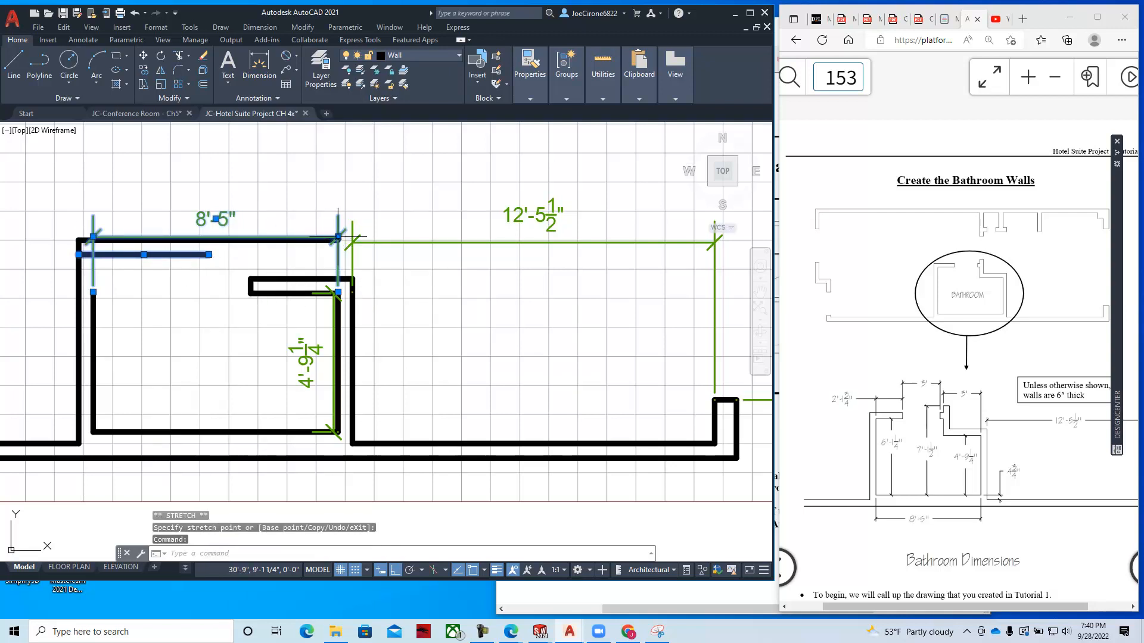
{"action": "left_click", "coordinate": [337, 236]}
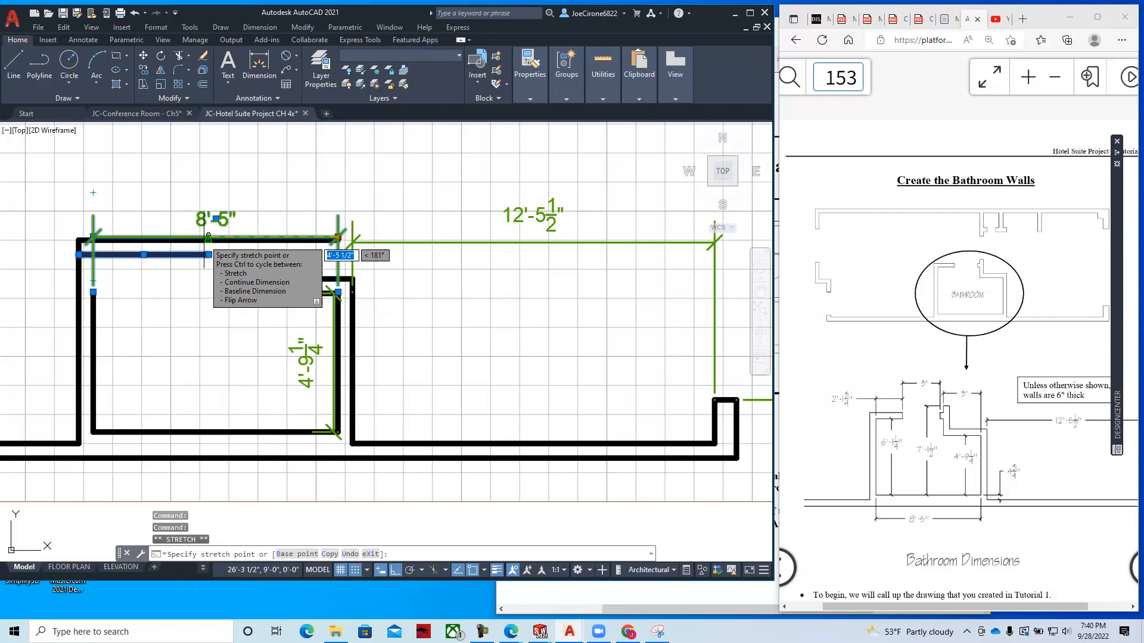
{"action": "key", "text": "Escape"}
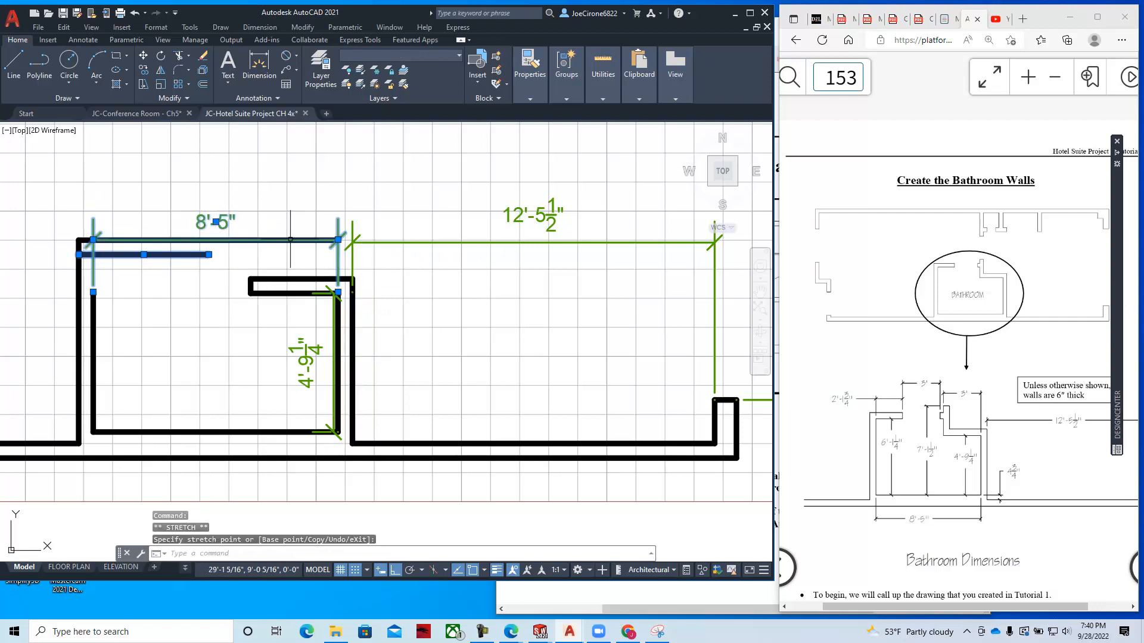
{"action": "key", "text": "Escape"}
{"action": "key", "text": "Escape"}
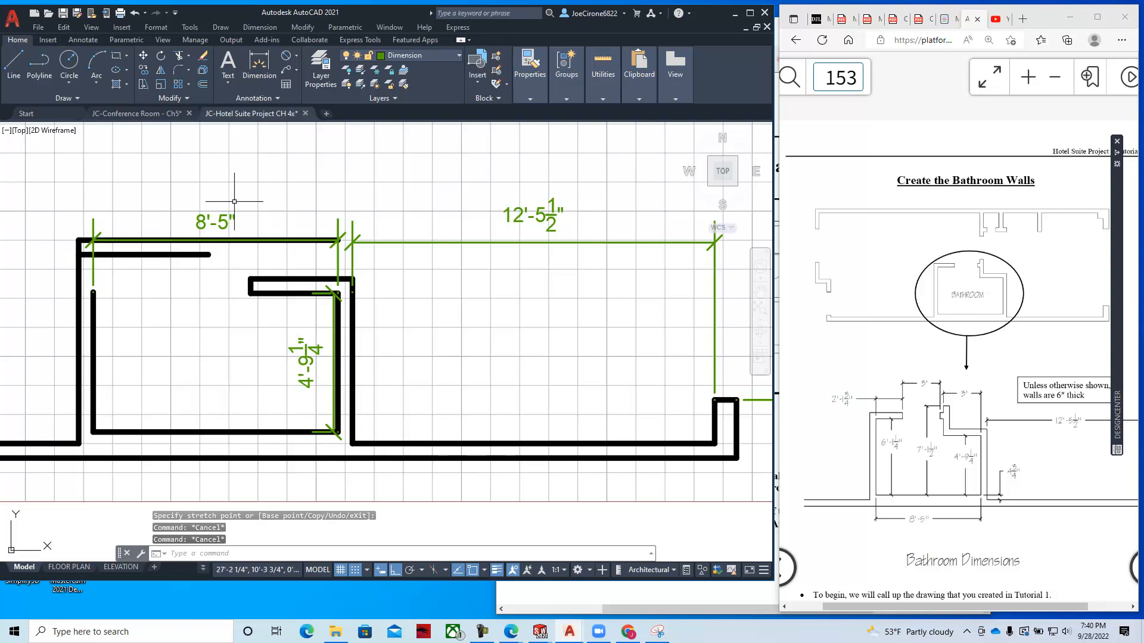
- Move the 8'-5" dimension upward, clear of the top wall lines
{"action": "left_click", "coordinate": [215, 221]}
{"action": "left_click", "coordinate": [216, 222]}
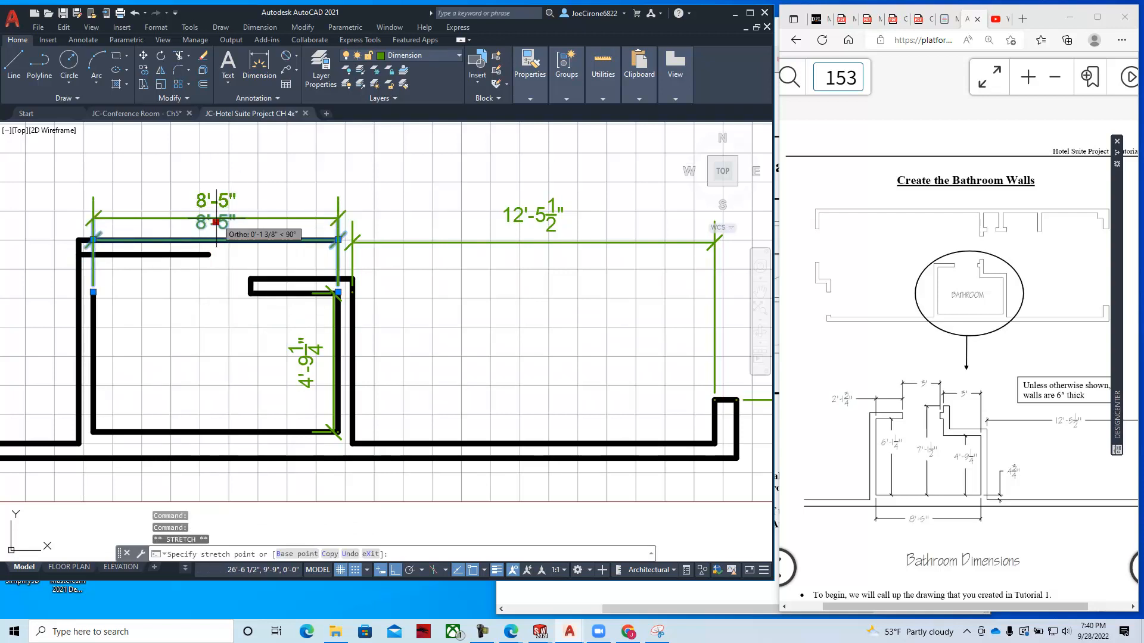
{"action": "left_click", "coordinate": [216, 199]}
{"action": "key", "text": "Escape"}
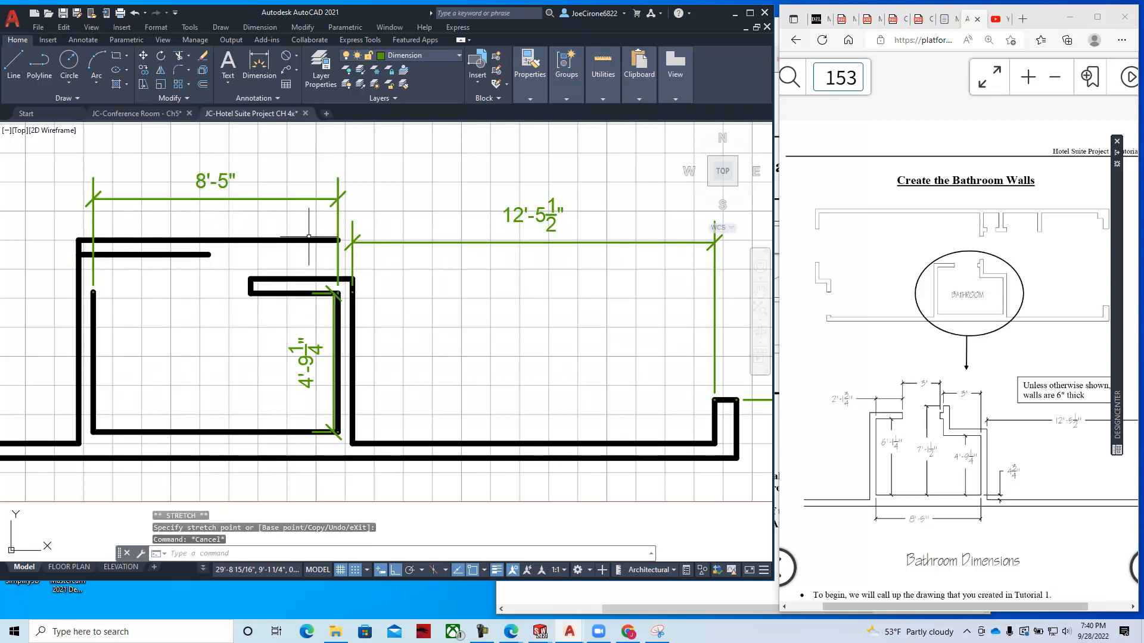
- Shorten the uppermost horizontal wall line to 4'-5 1/2" by stretching its right end back to its midpoint
{"action": "left_click", "coordinate": [315, 240]}
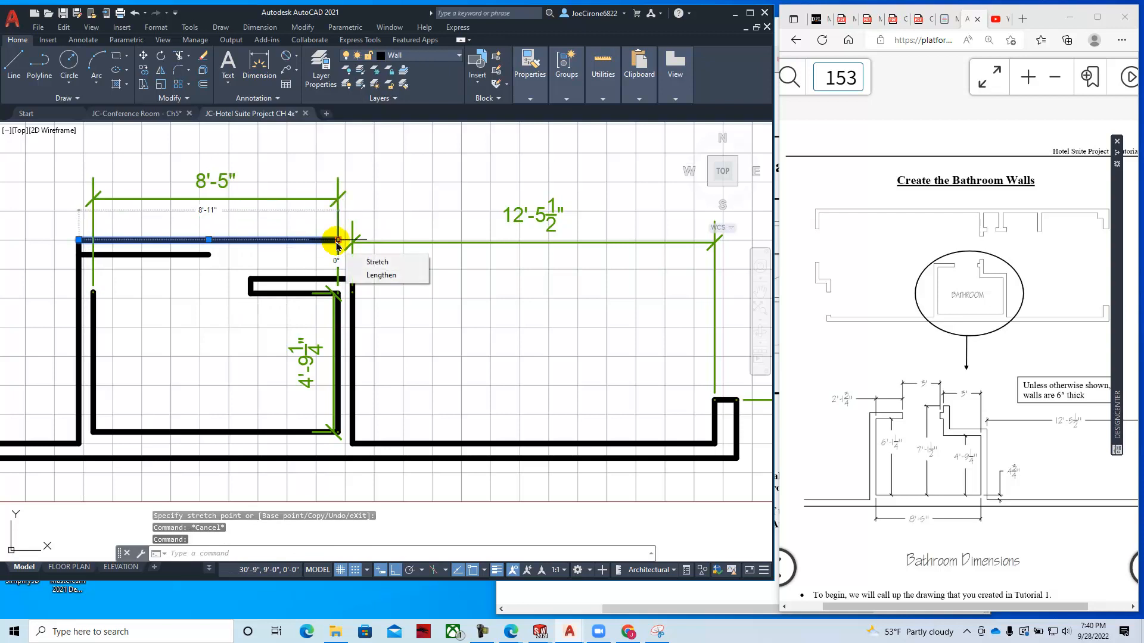
{"action": "left_click", "coordinate": [338, 240]}
{"action": "left_click", "coordinate": [208, 239]}
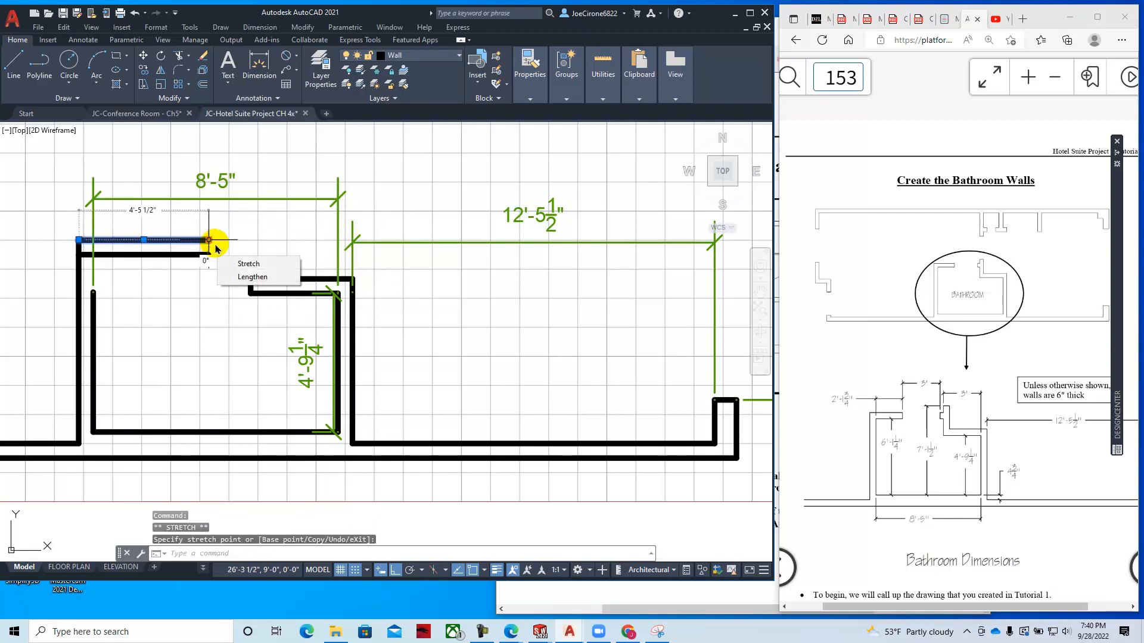
{"action": "key", "text": "Escape"}
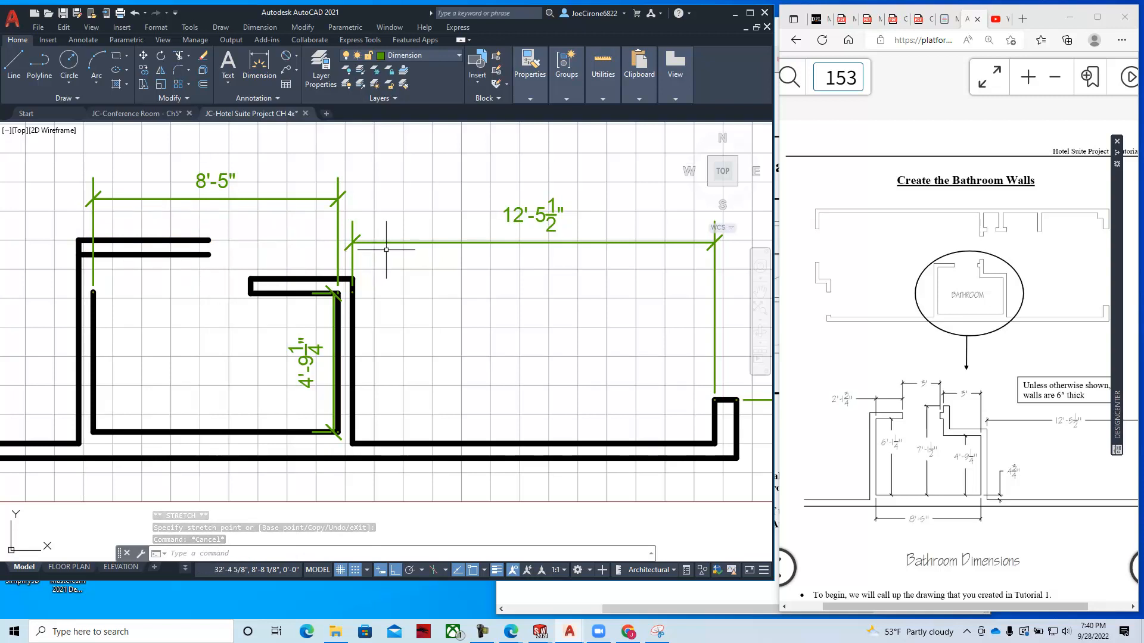
- Check the bathroom wall dimensions on tutorial page 153 in the browser
{"action": "left_click_drag", "start_coordinate": [1143, 93], "coordinate": [998, 38]}
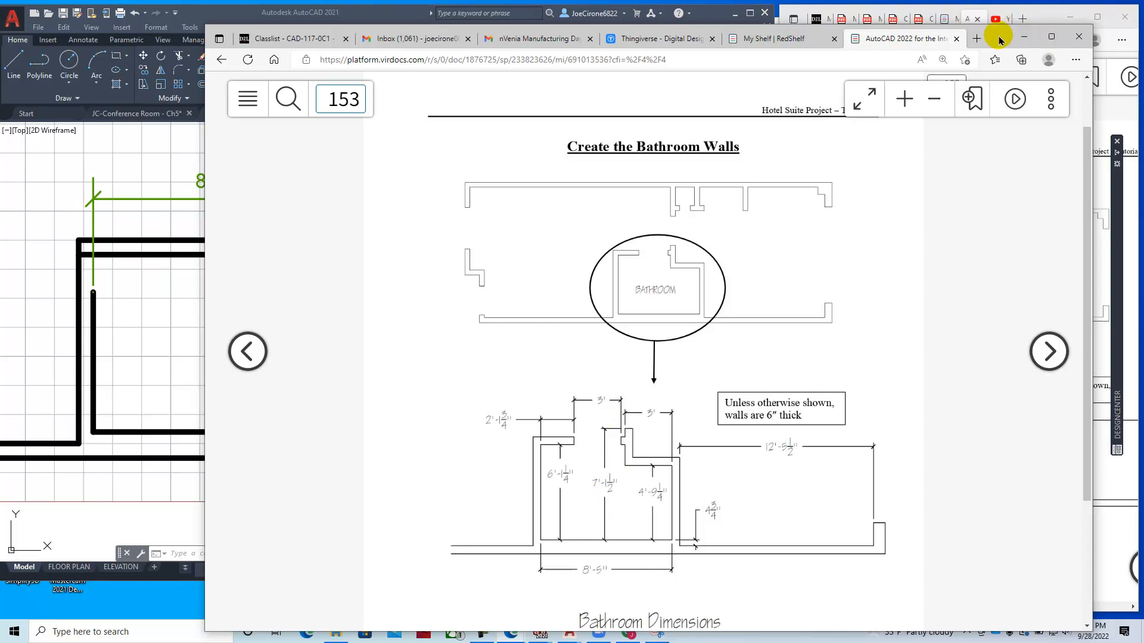
{"action": "left_click_drag", "start_coordinate": [998, 39], "coordinate": [1142, 36]}
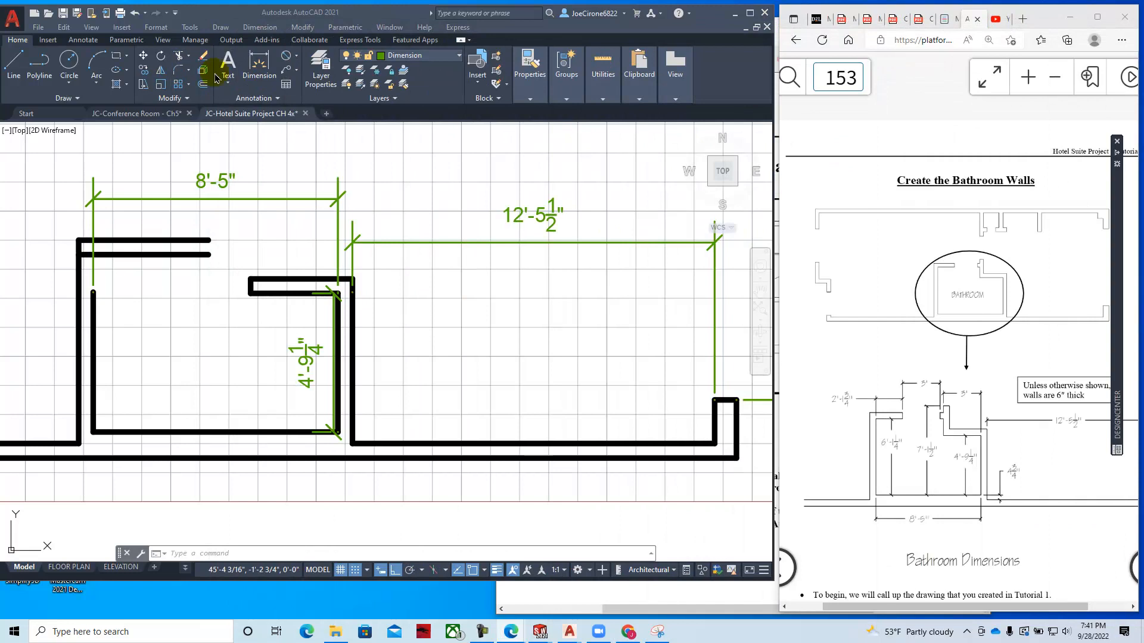
- Offset the bathroom's inner bottom wall line upward by 7'-1 1/2"
{"action": "left_click", "coordinate": [206, 90]}
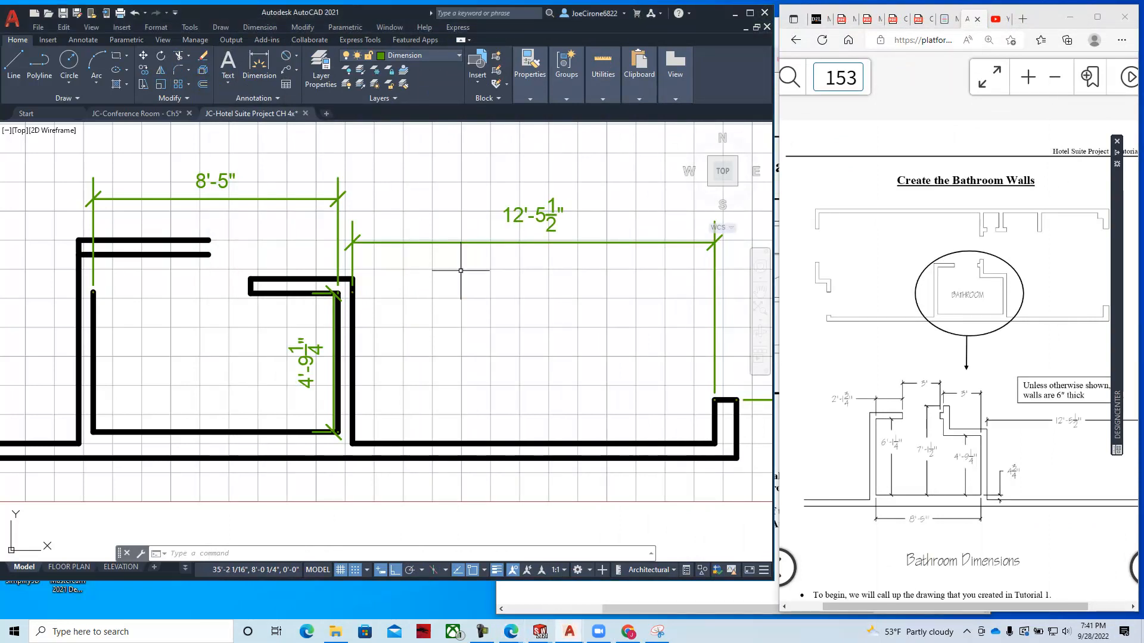
{"action": "left_click", "coordinate": [202, 87]}
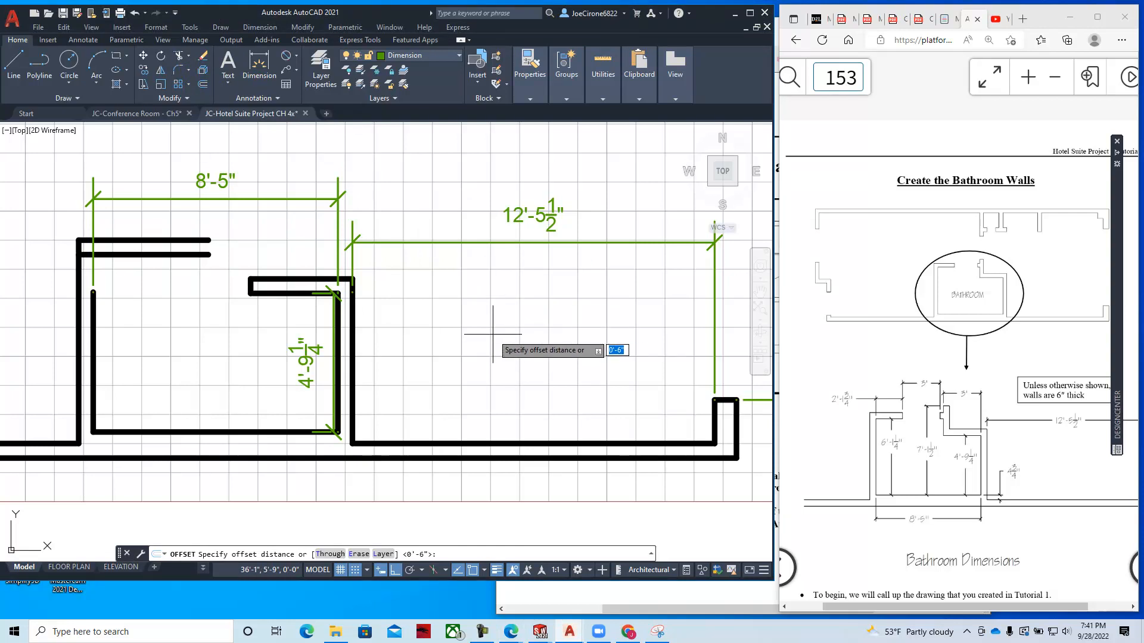
{"action": "type", "text": "7"}
{"action": "type", "text": "1/2"}
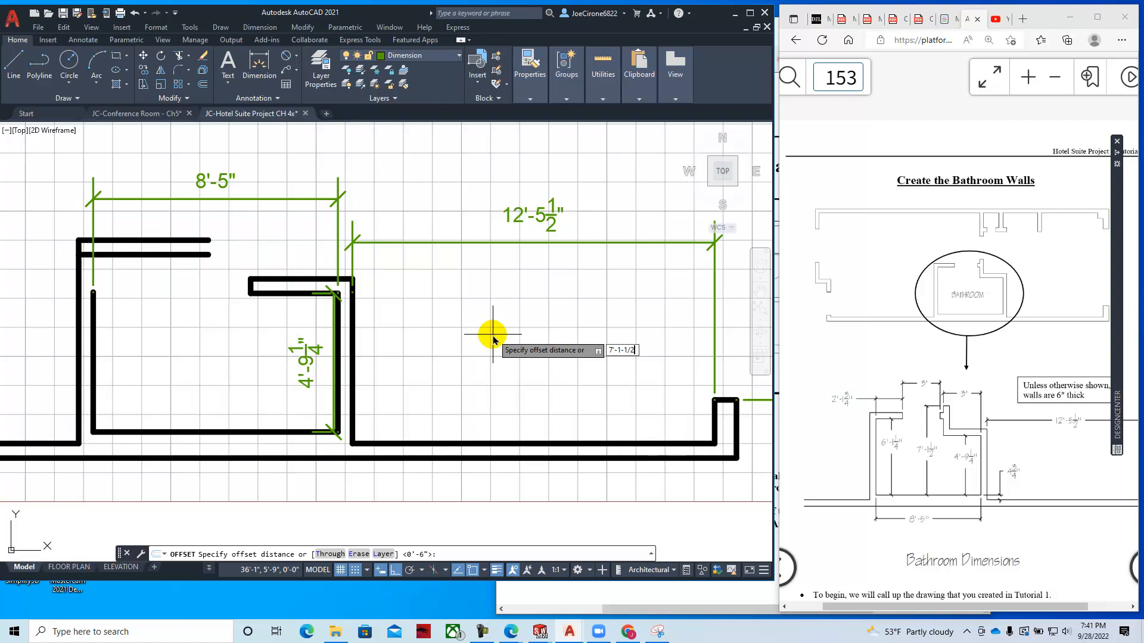
{"action": "key", "text": "Return"}
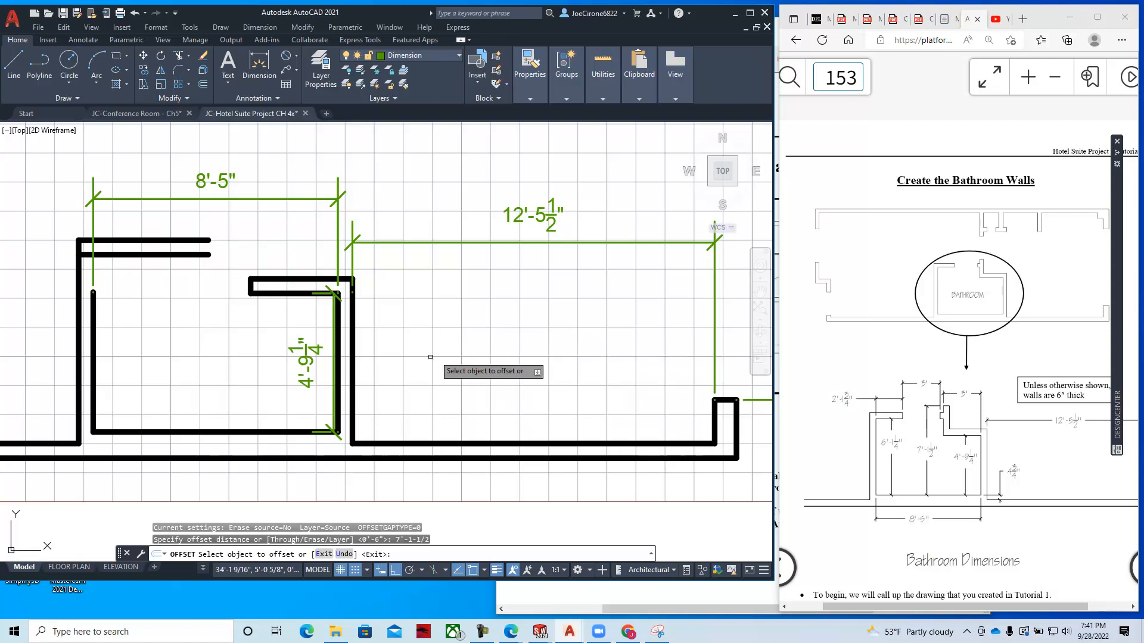
{"action": "left_click", "coordinate": [254, 431]}
{"action": "left_click", "coordinate": [254, 343]}
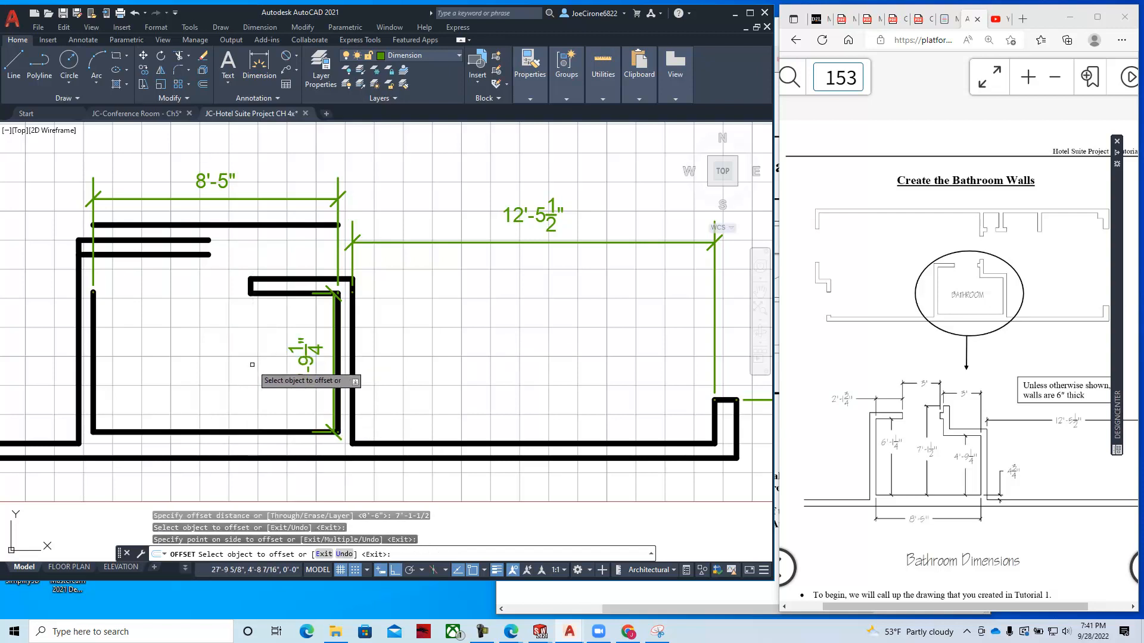
{"action": "key", "text": "Escape"}
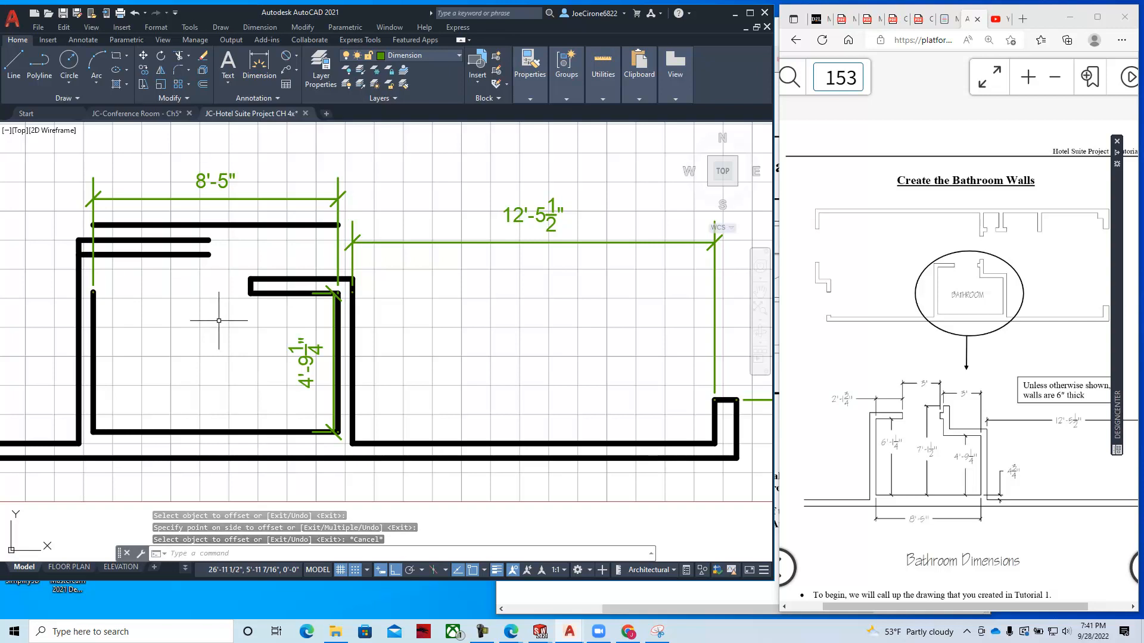
- Extend the closing line at the short right wall's left end up to the top horizontal line, and check the wall thickness on tutorial page 153
{"action": "left_click", "coordinate": [189, 55]}
{"action": "left_click", "coordinate": [197, 100]}
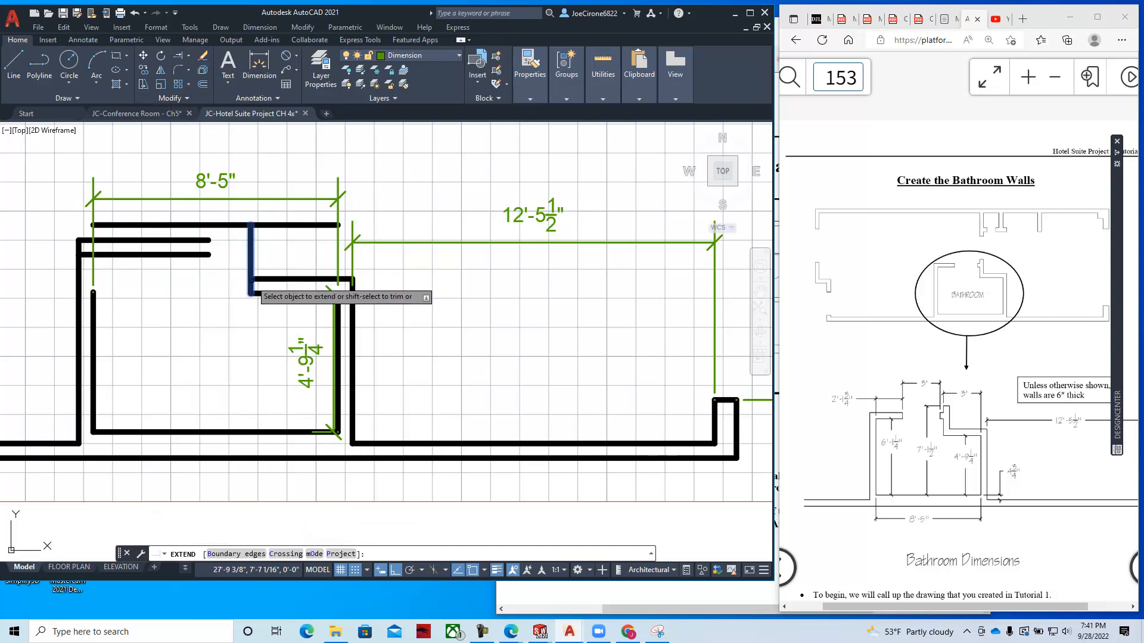
{"action": "left_click", "coordinate": [250, 275]}
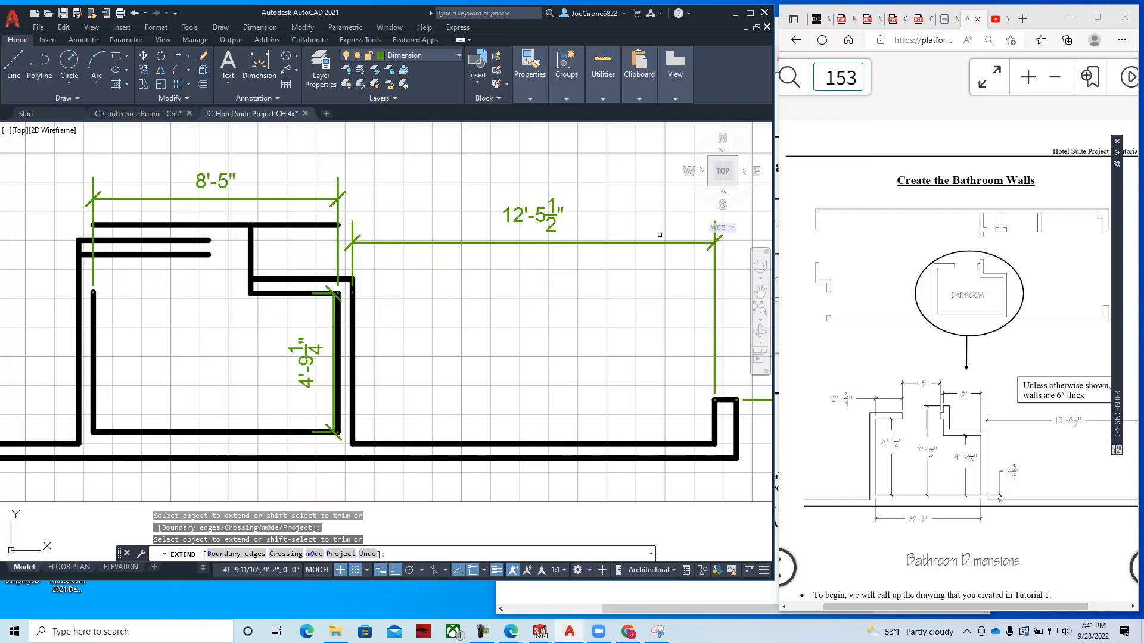
{"action": "left_click_drag", "start_coordinate": [1143, 2], "coordinate": [1035, 62]}
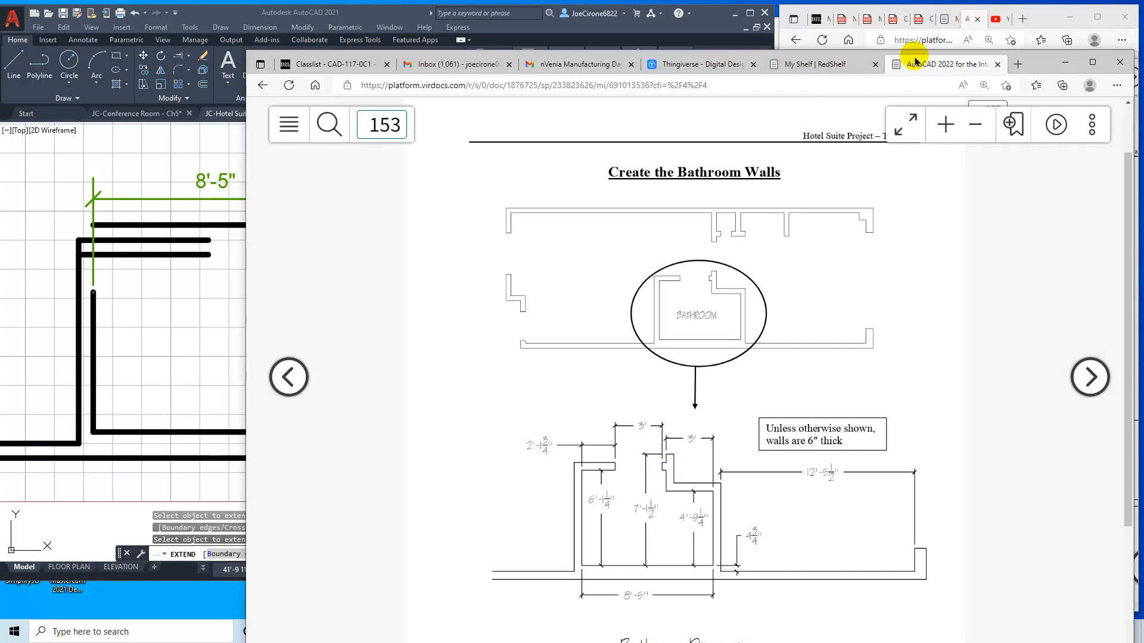
{"action": "left_click_drag", "start_coordinate": [1030, 69], "coordinate": [1143, 119]}
{"action": "left_click", "coordinate": [202, 87]}
{"action": "left_click", "coordinate": [255, 267]}
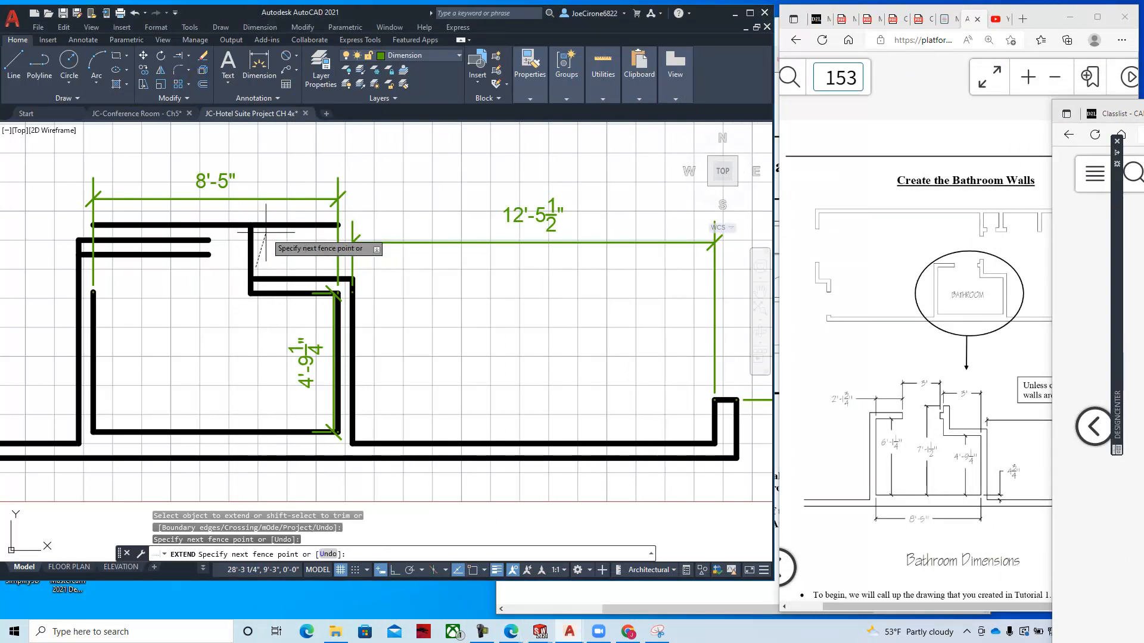
{"action": "left_click", "coordinate": [241, 321]}
{"action": "key", "text": "Return"}
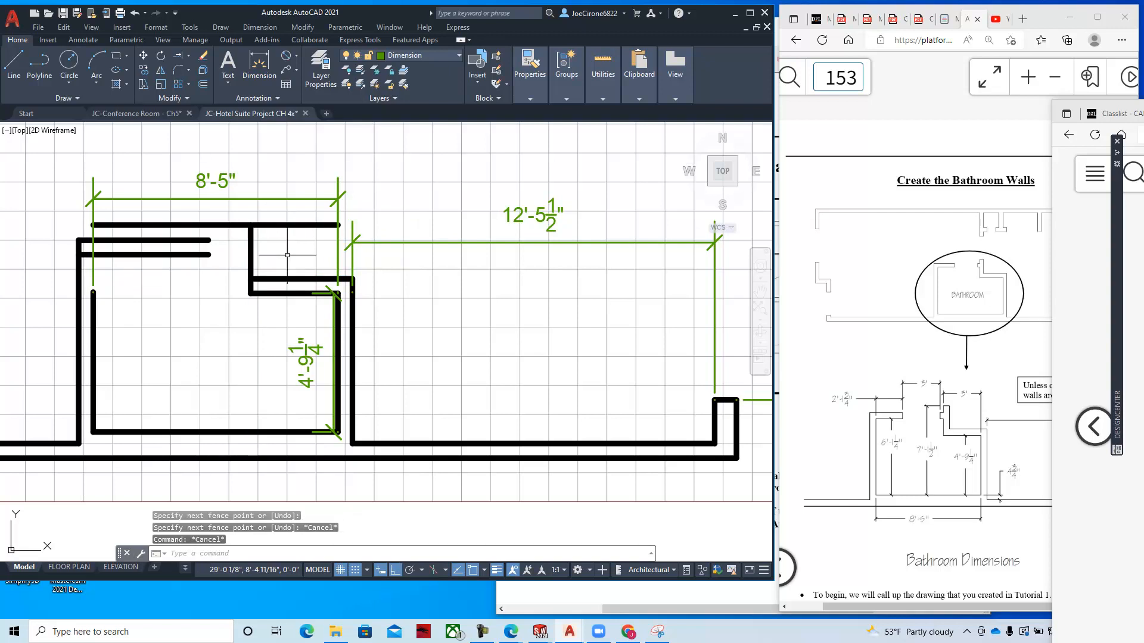
- Offset the extended vertical wall line 6" to the right
{"action": "left_click", "coordinate": [203, 84]}
{"action": "type", "text": "6"}
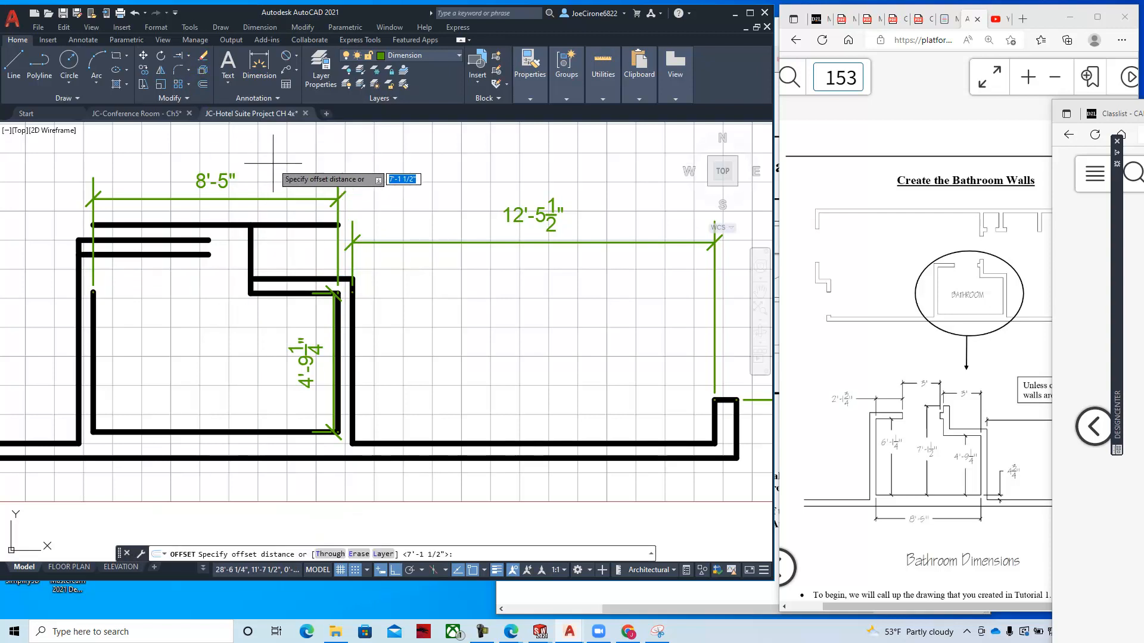
{"action": "key", "text": "Return"}
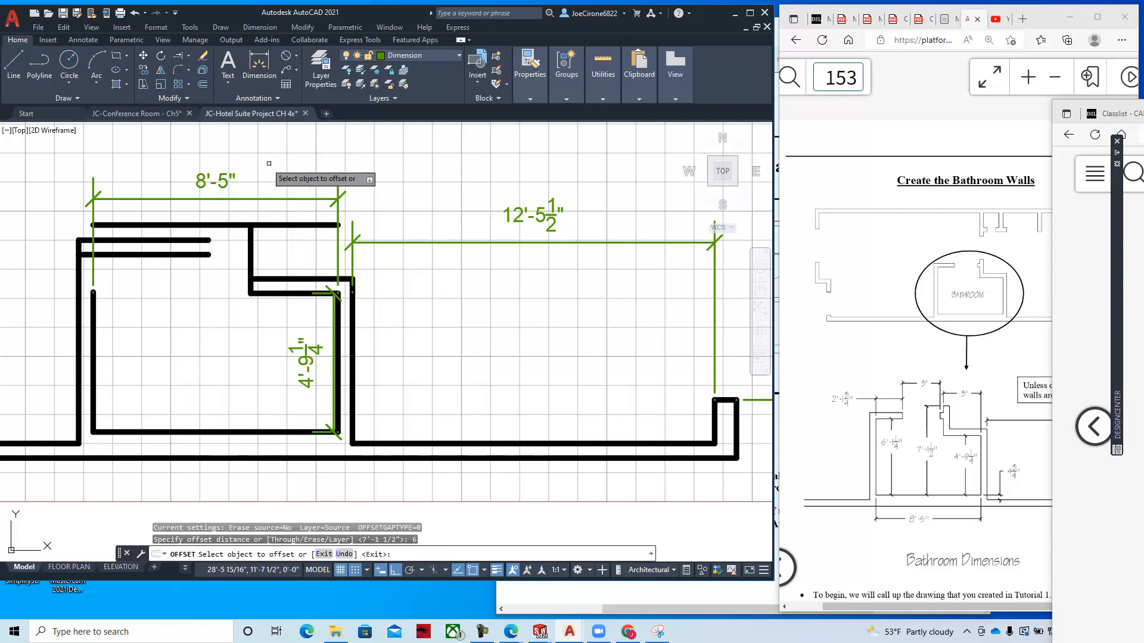
{"action": "left_click", "coordinate": [251, 253]}
{"action": "left_click", "coordinate": [256, 251]}
{"action": "left_click", "coordinate": [354, 243]}
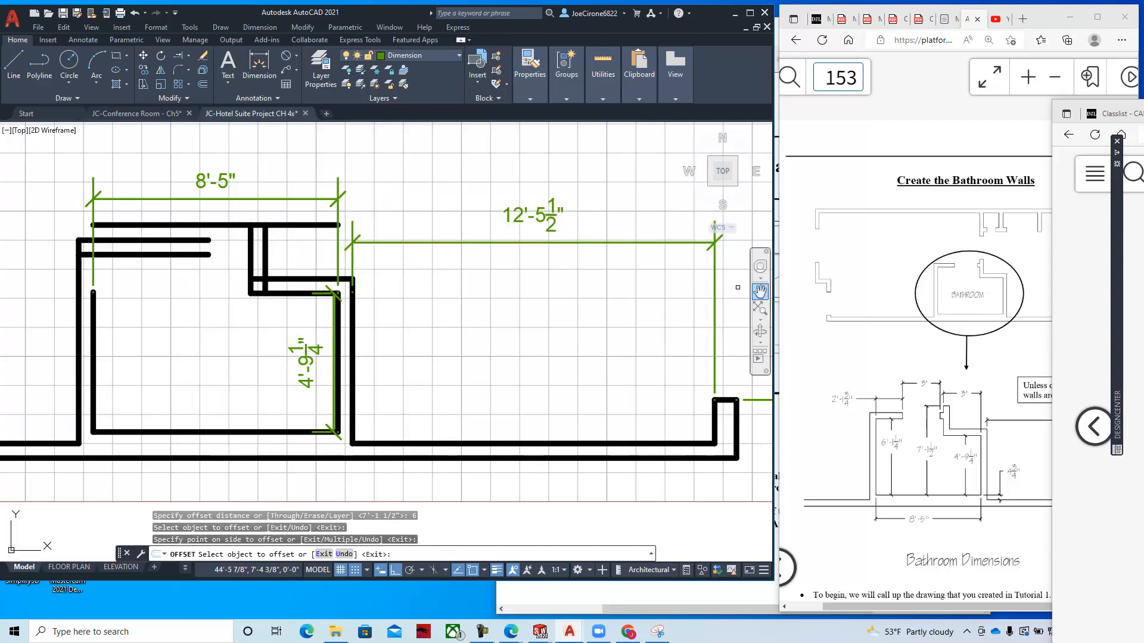
{"action": "left_click_drag", "start_coordinate": [1140, 113], "coordinate": [1109, 19]}
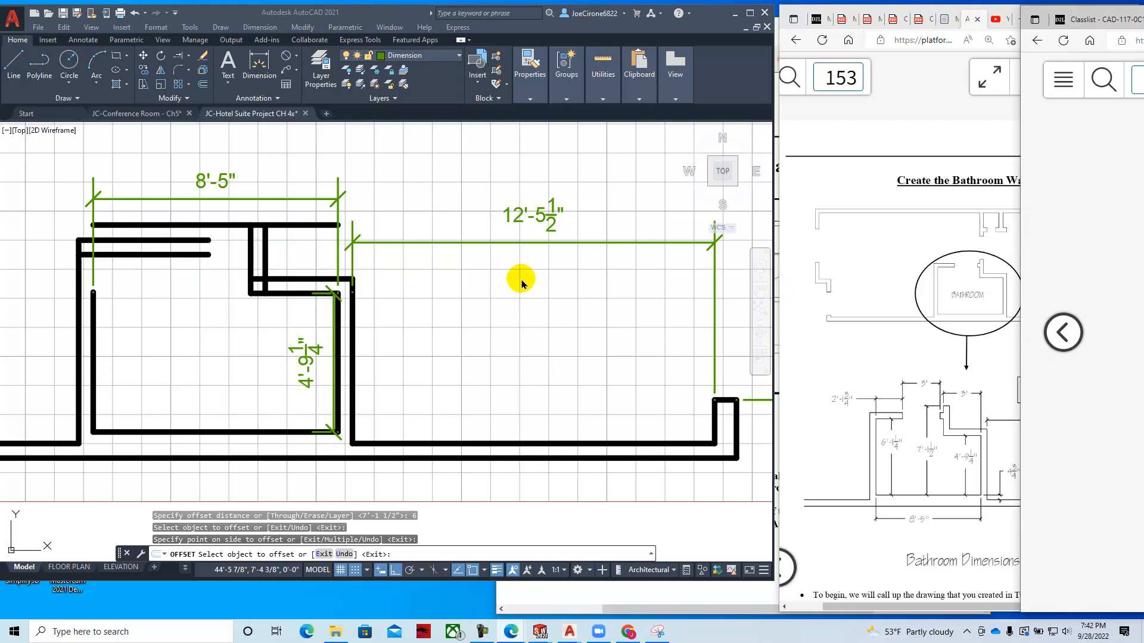
- Trim the top horizontal line on both sides of the two vertical stub lines, keeping only the piece between them
{"action": "left_click", "coordinate": [190, 58]}
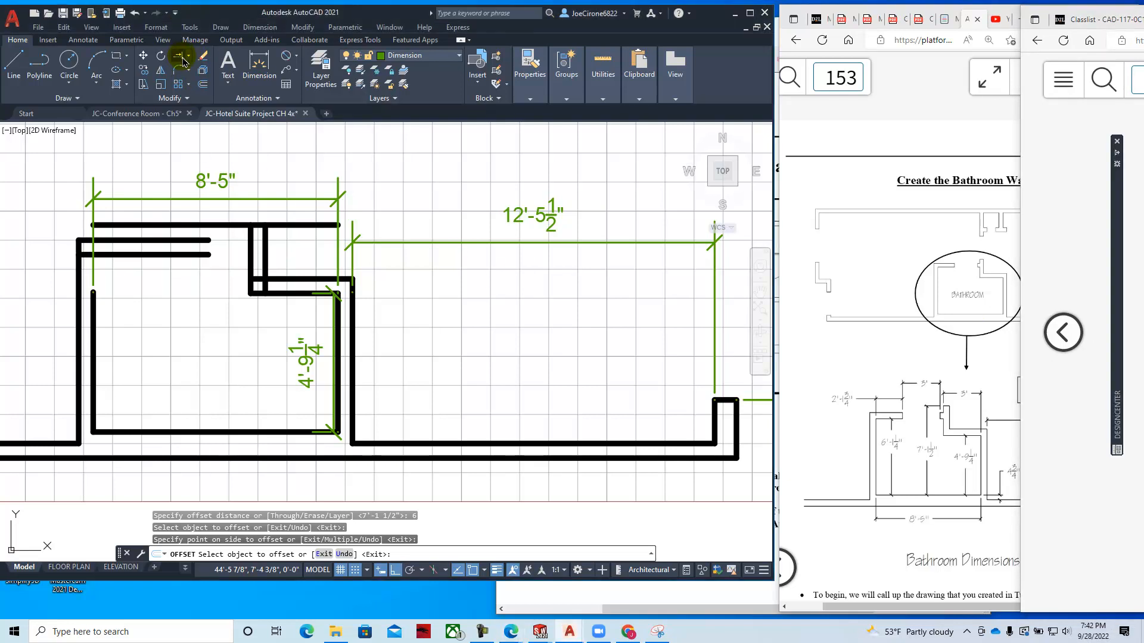
{"action": "left_click", "coordinate": [185, 59]}
{"action": "left_click", "coordinate": [188, 56]}
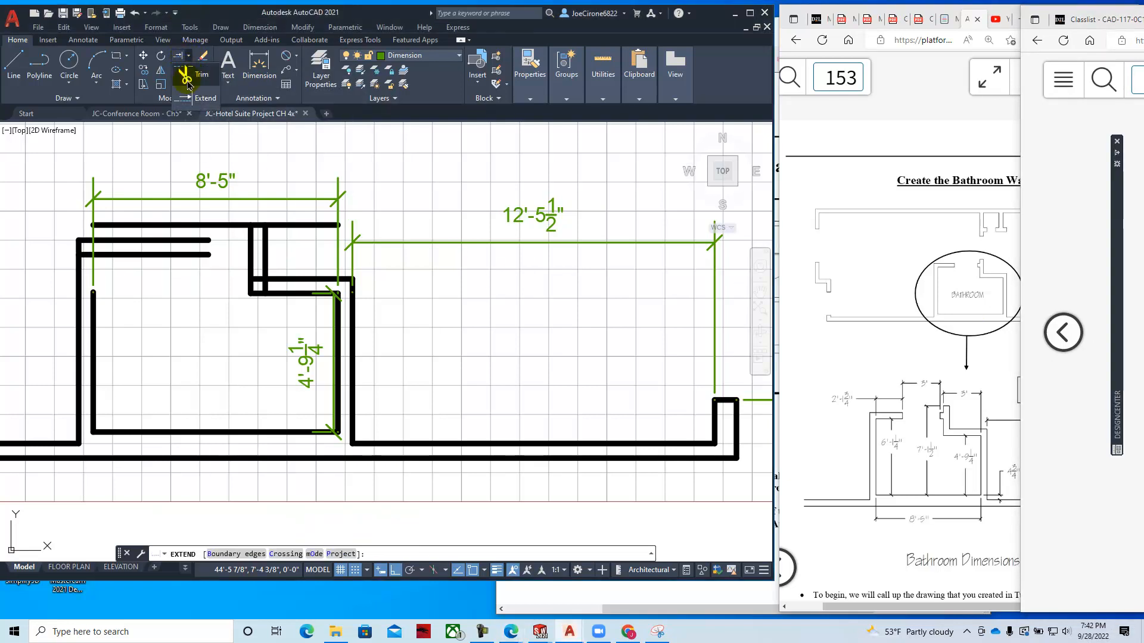
{"action": "left_click", "coordinate": [185, 77]}
{"action": "left_click", "coordinate": [232, 225]}
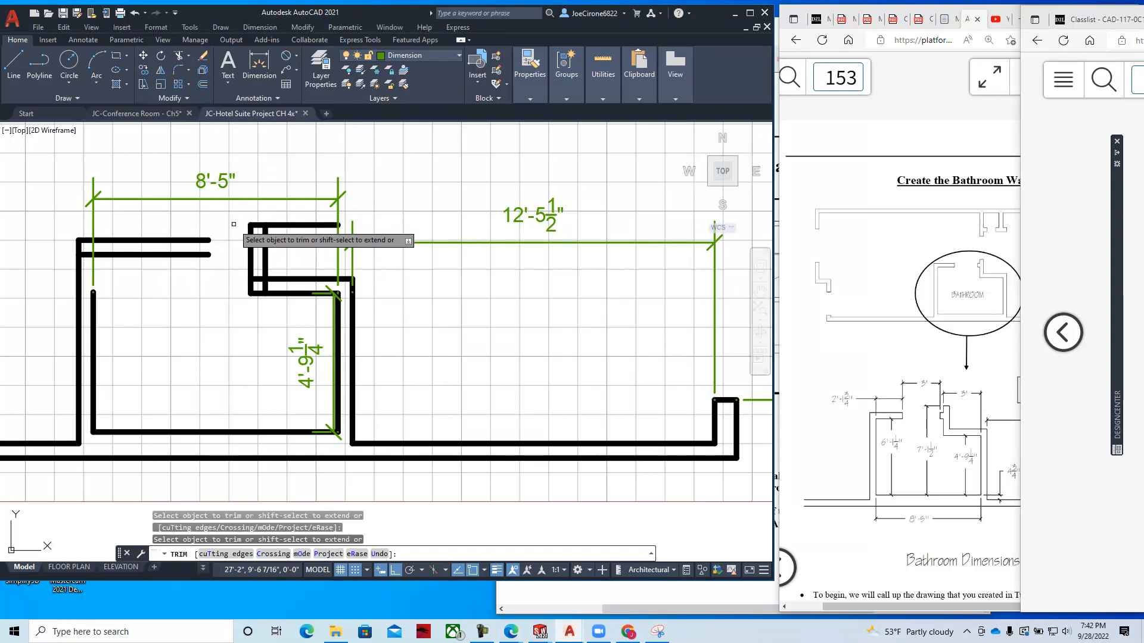
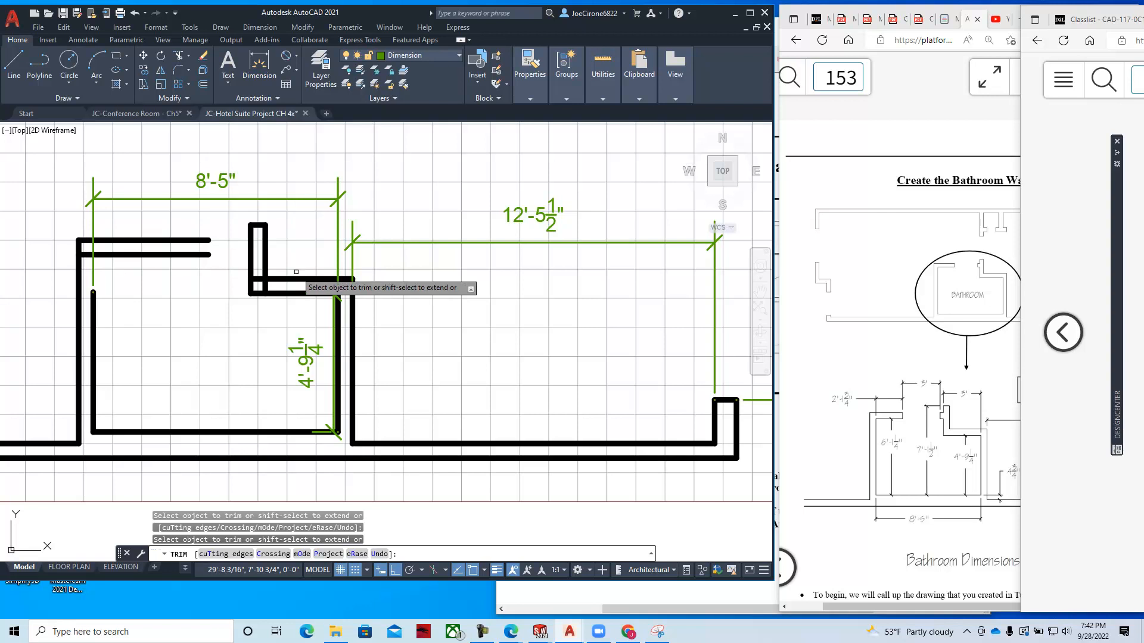
{"action": "key", "text": "Escape"}
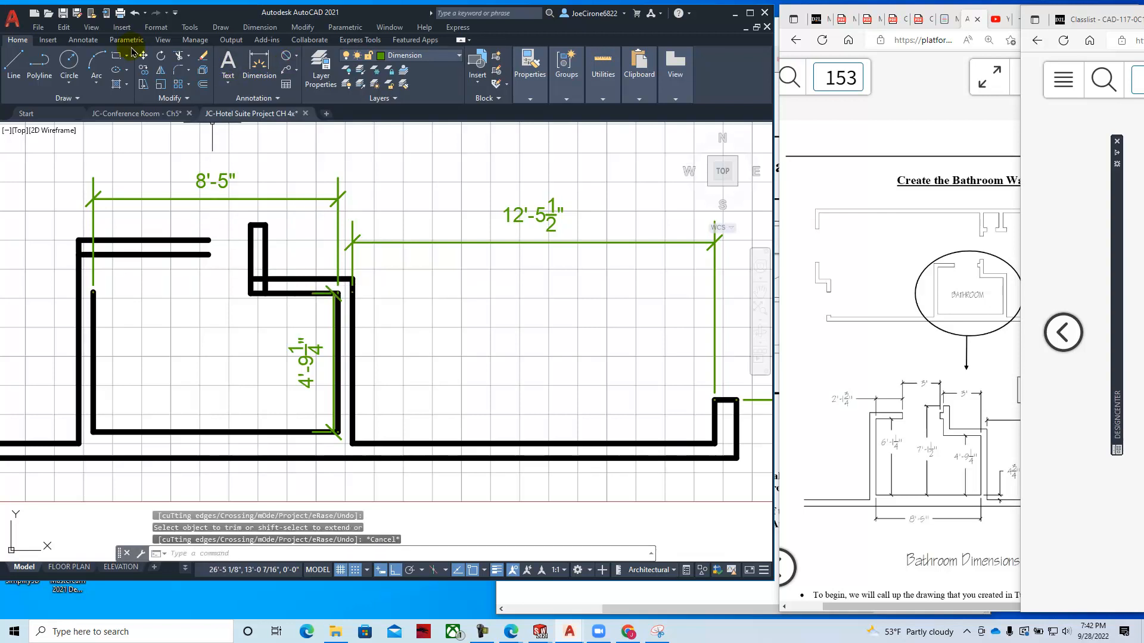
- Add a horizontal linear dimension from the right wall's outer top corner to the stub's right side, placed above the walls
{"action": "left_click", "coordinate": [81, 40]}
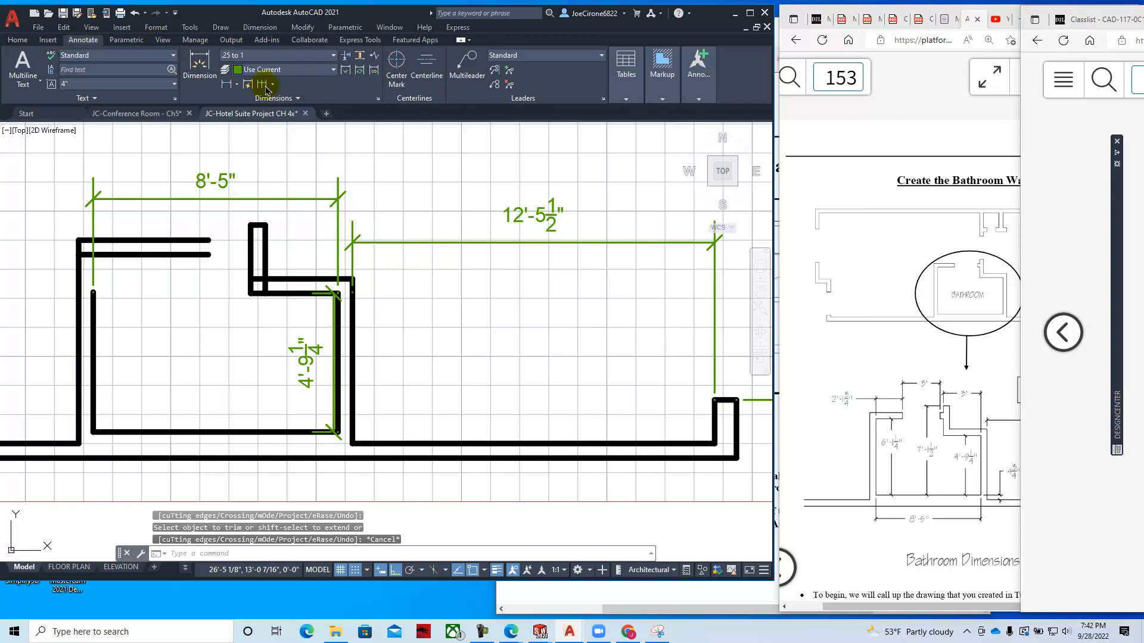
{"action": "left_click", "coordinate": [226, 84]}
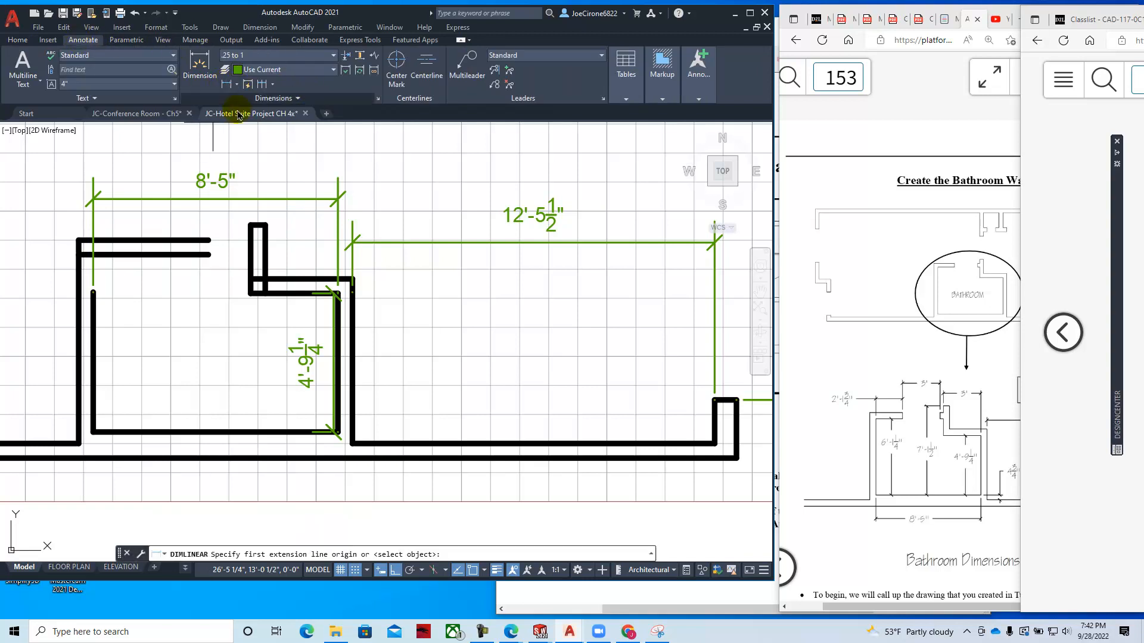
{"action": "left_click", "coordinate": [352, 279]}
{"action": "left_click", "coordinate": [265, 279]}
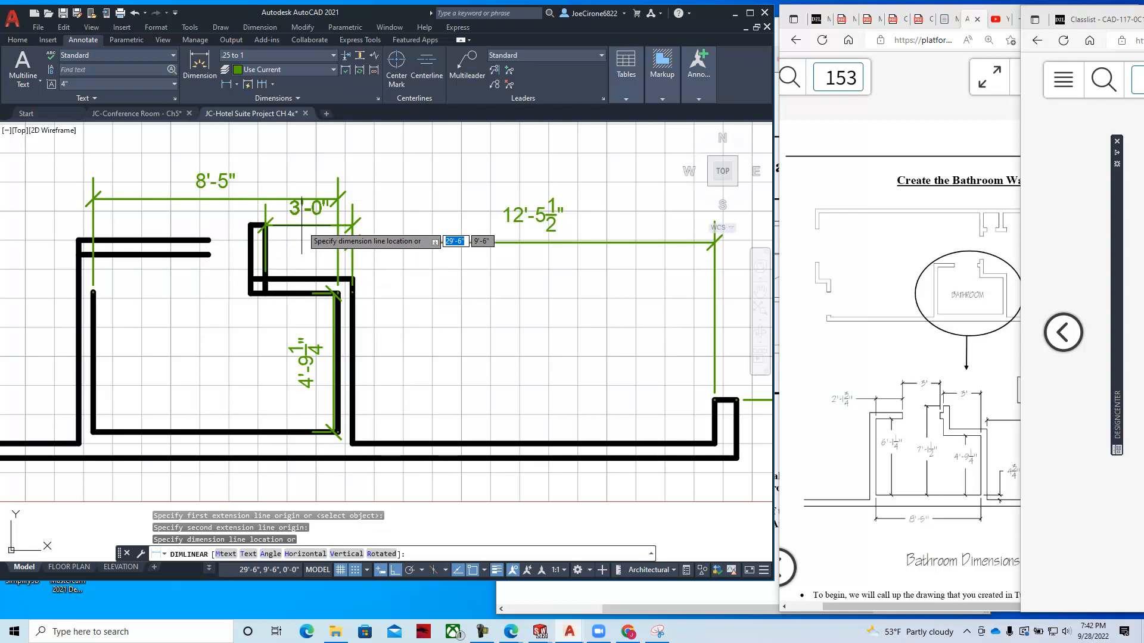
{"action": "left_click", "coordinate": [302, 170]}
{"action": "key", "text": "Escape"}
- Move the 8'-5" dimension higher, above the new stub dimension
{"action": "left_click", "coordinate": [221, 199]}
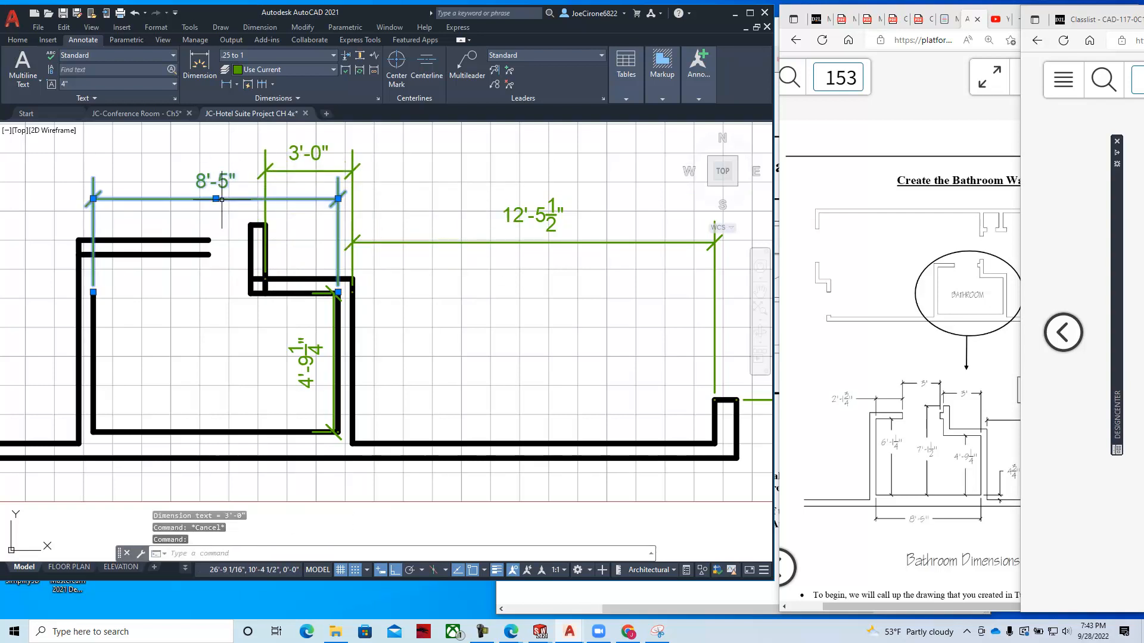
{"action": "left_click", "coordinate": [216, 198]}
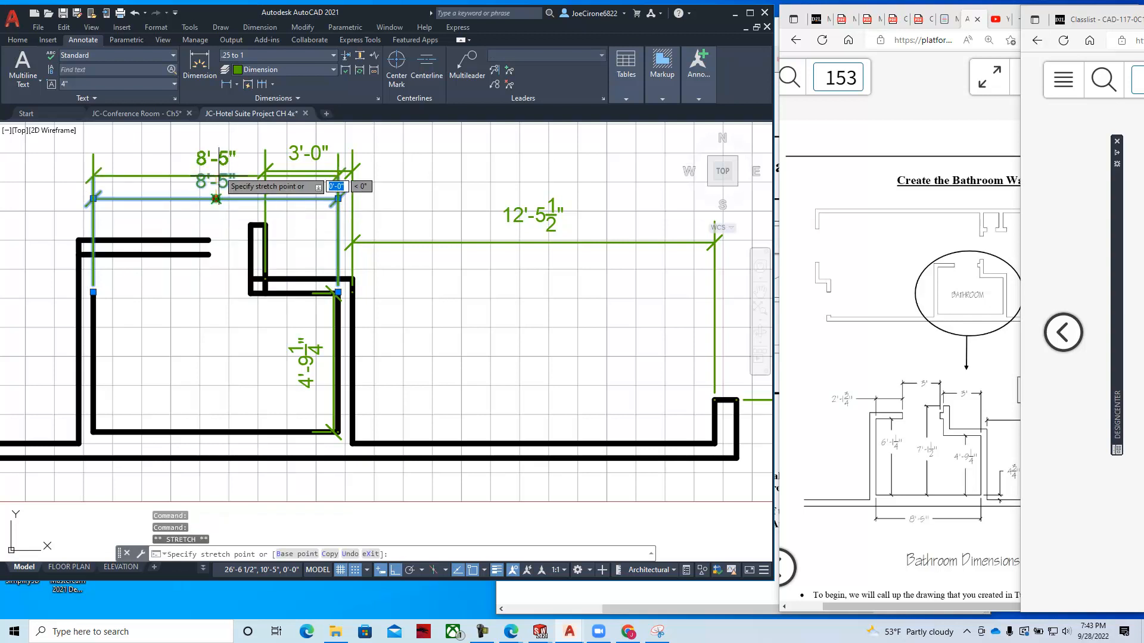
{"action": "left_click", "coordinate": [217, 136]}
{"action": "key", "text": "Escape"}
- Offset the stub's right vertical line 6" to the right
{"action": "scroll", "coordinate": [234, 227], "scroll_direction": "down", "scroll_amount": 3}
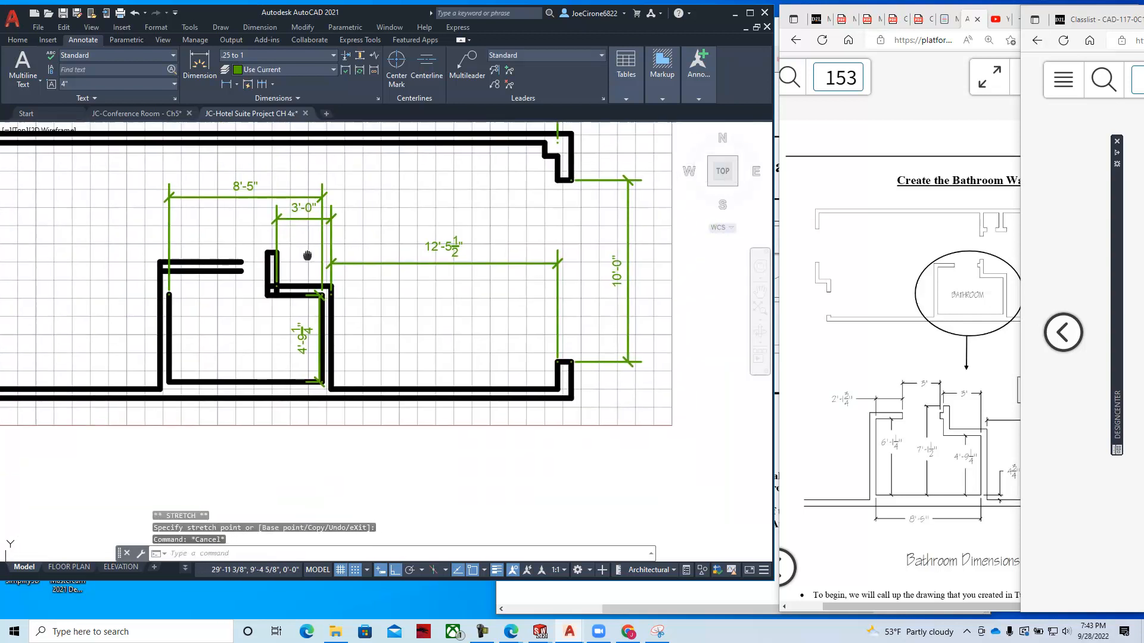
{"action": "scroll", "coordinate": [282, 310], "scroll_direction": "up", "scroll_amount": 3}
{"action": "middle_click_drag", "start_coordinate": [282, 310], "coordinate": [345, 299]}
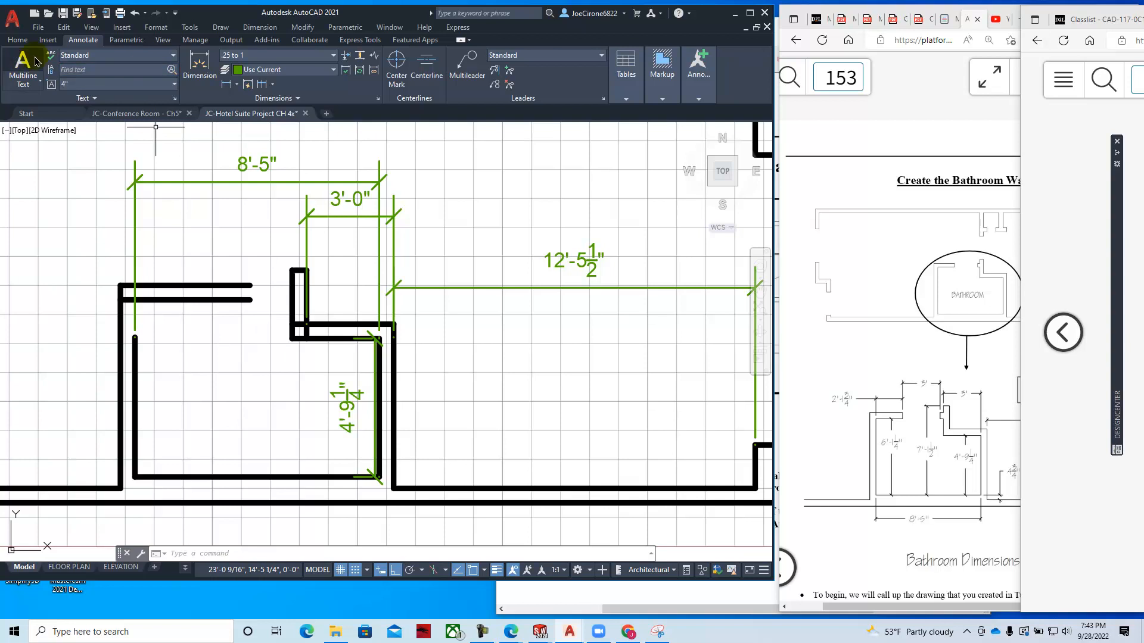
{"action": "left_click", "coordinate": [17, 41]}
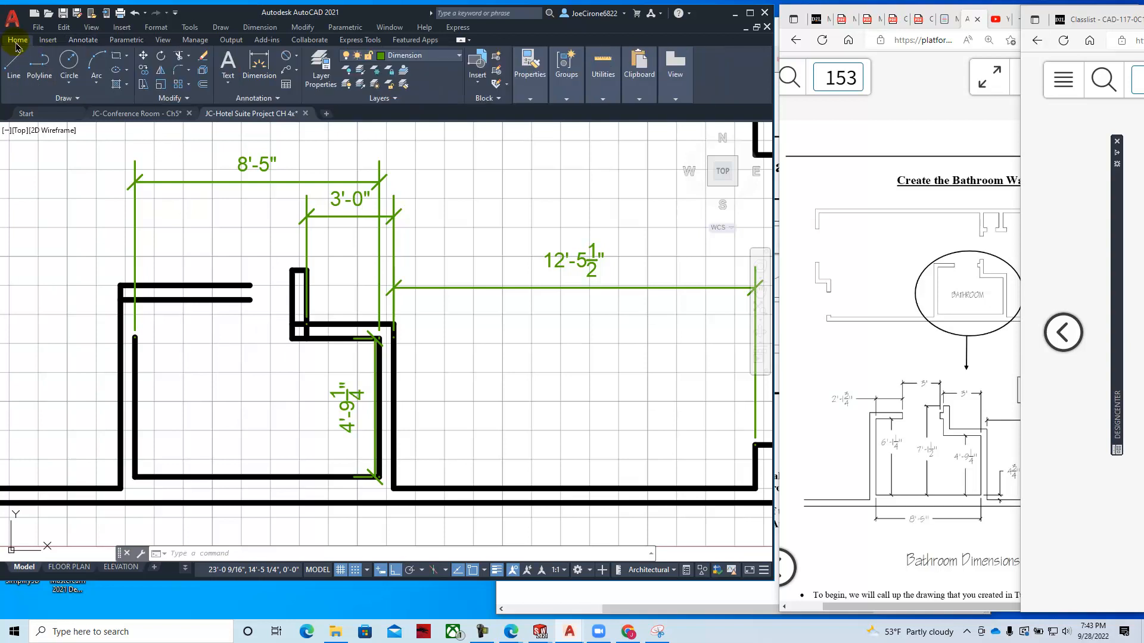
{"action": "left_click", "coordinate": [203, 89]}
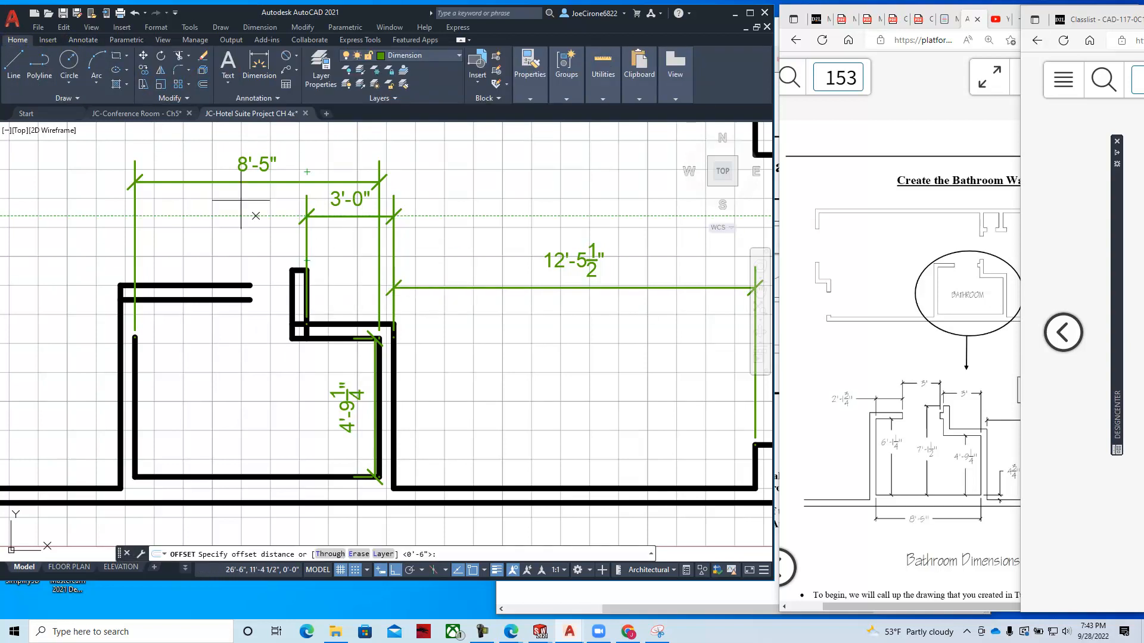
{"action": "left_click", "coordinate": [202, 85]}
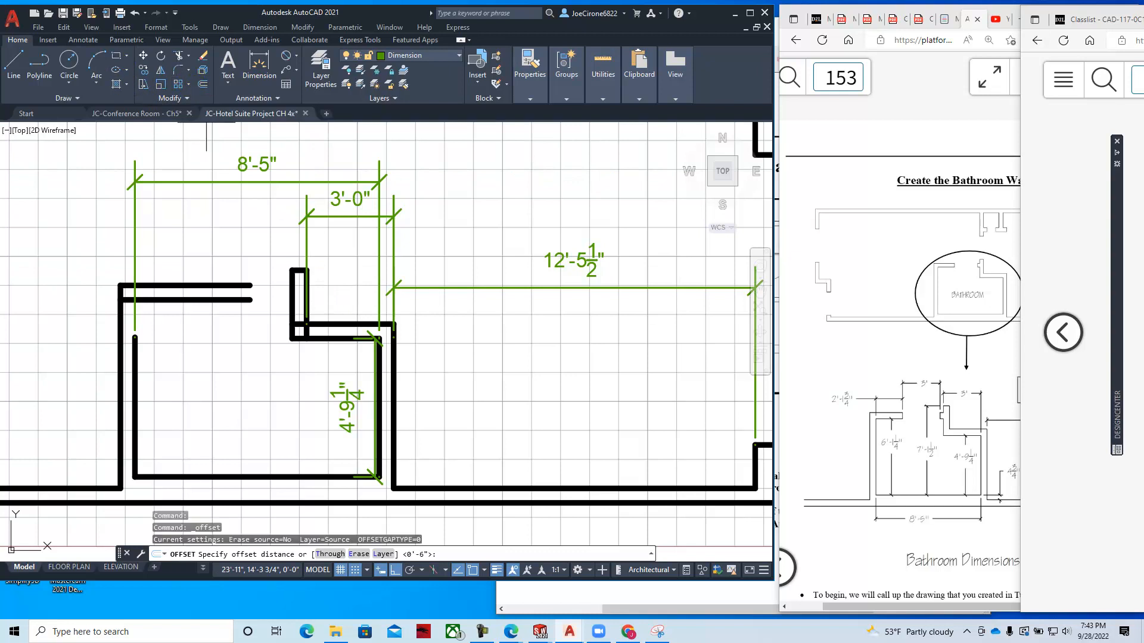
{"action": "key", "text": "Return"}
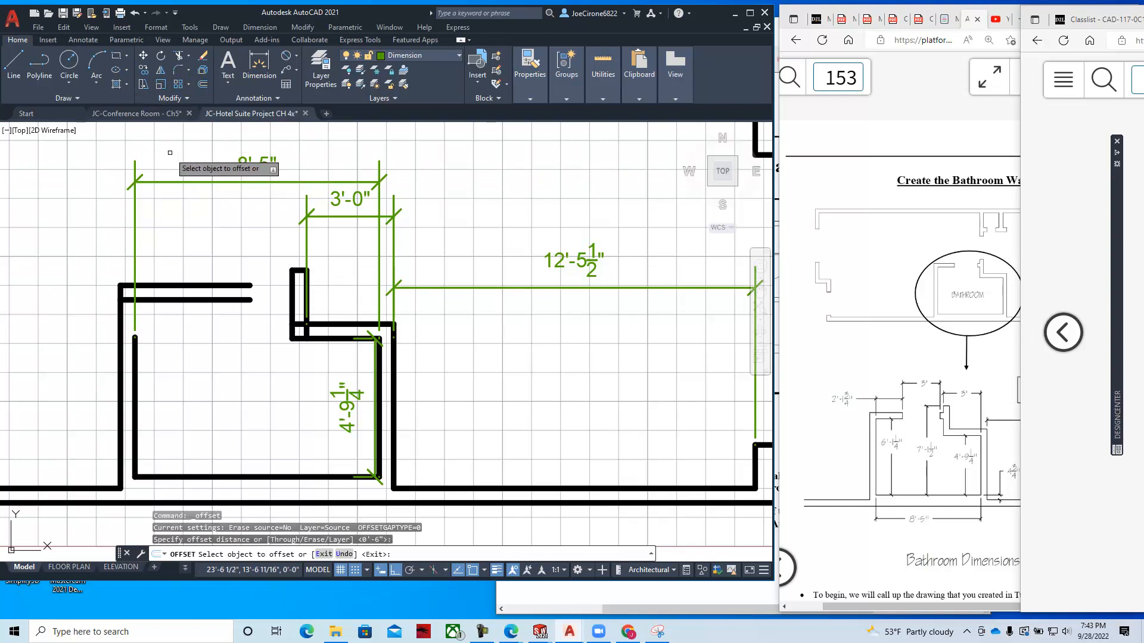
{"action": "left_click", "coordinate": [308, 289]}
{"action": "scroll", "coordinate": [310, 287], "scroll_direction": "up", "scroll_amount": 6}
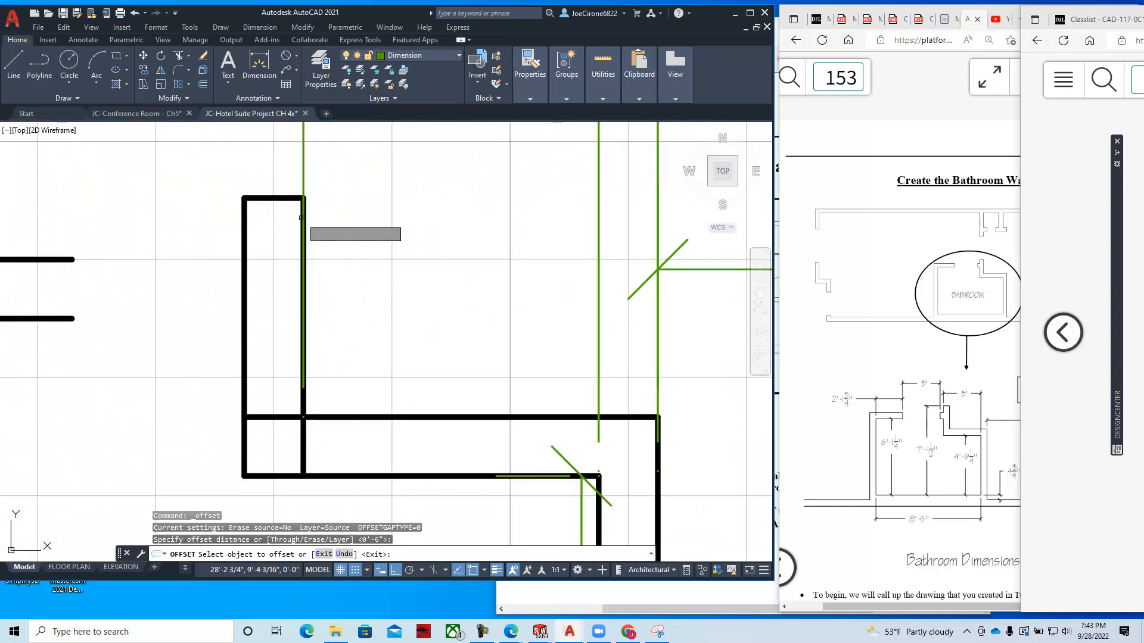
{"action": "left_click", "coordinate": [304, 442]}
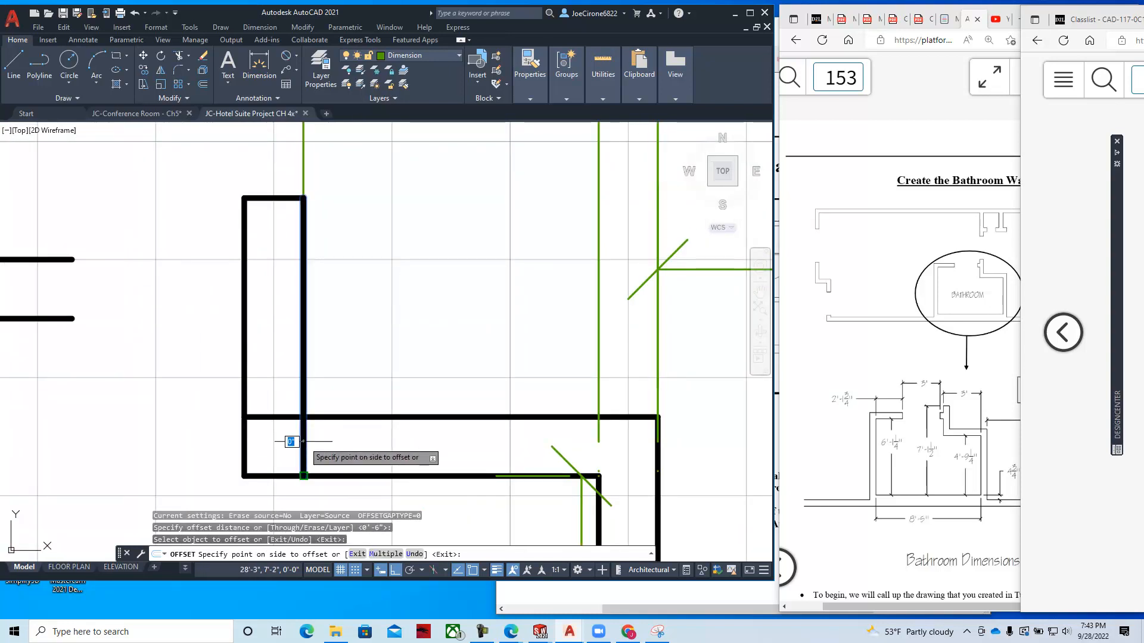
{"action": "left_click", "coordinate": [412, 450]}
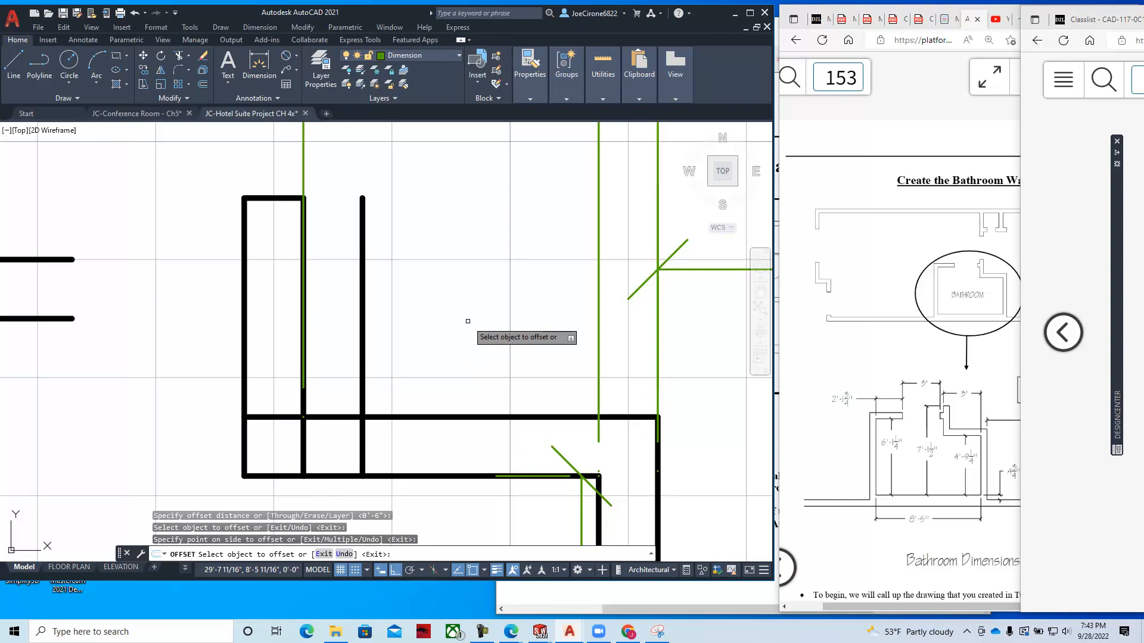
{"action": "key", "text": "Escape"}
{"action": "scroll", "coordinate": [462, 321], "scroll_direction": "down", "scroll_amount": 1}
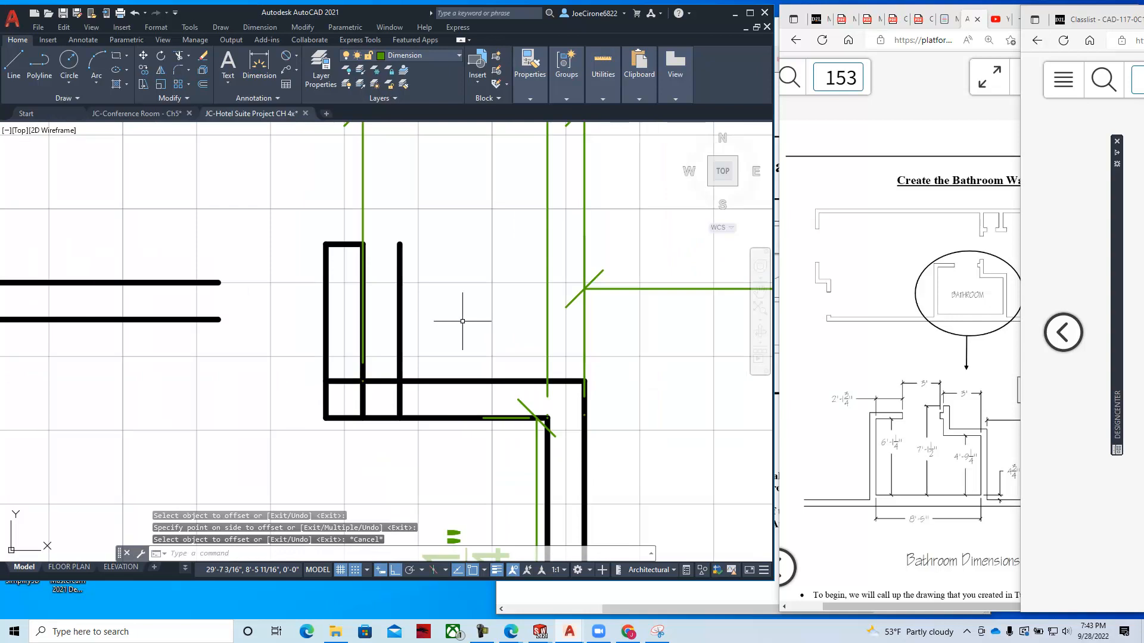
- Extend the stub's top horizontal line to the right until it meets the newly offset vertical line
{"action": "middle_click_drag", "start_coordinate": [462, 321], "coordinate": [454, 354]}
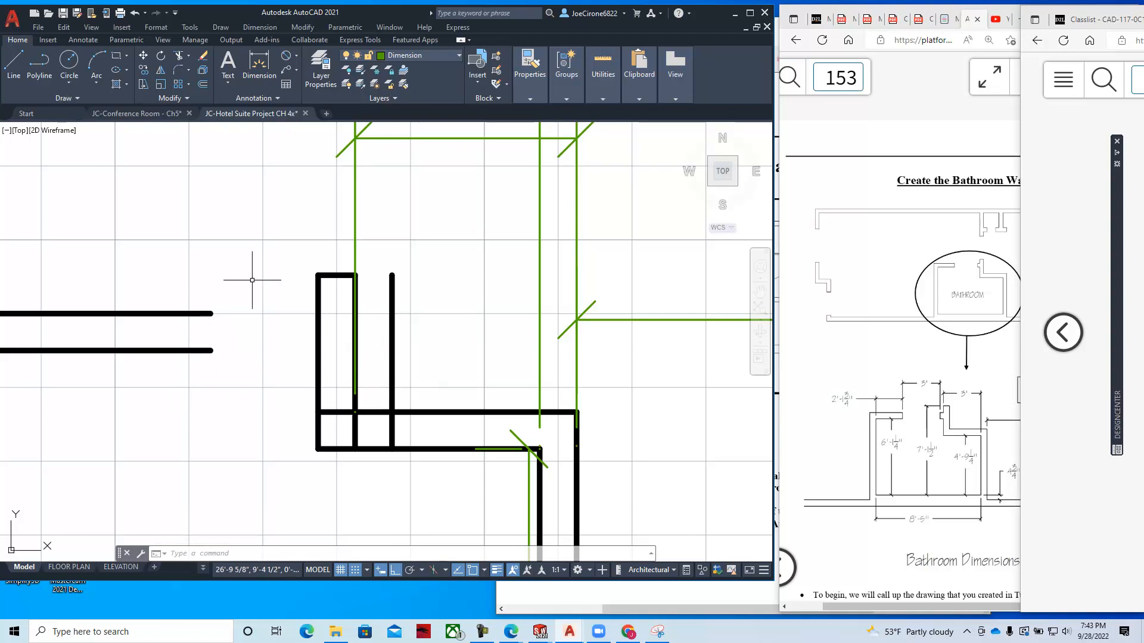
{"action": "key", "text": "Escape"}
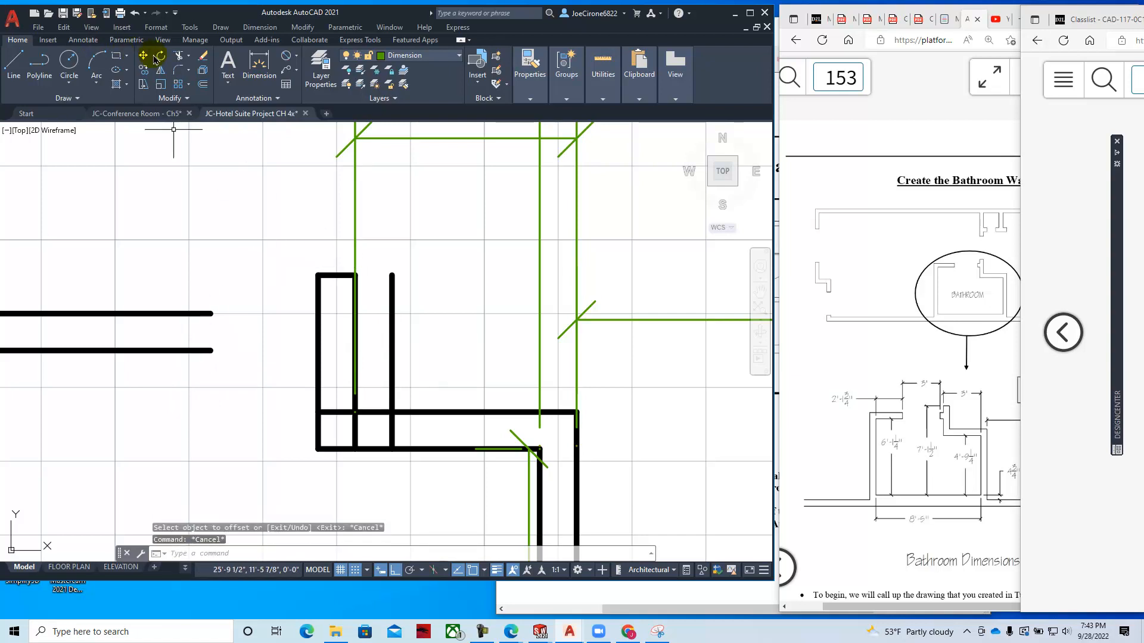
{"action": "left_click", "coordinate": [189, 56]}
{"action": "left_click", "coordinate": [198, 95]}
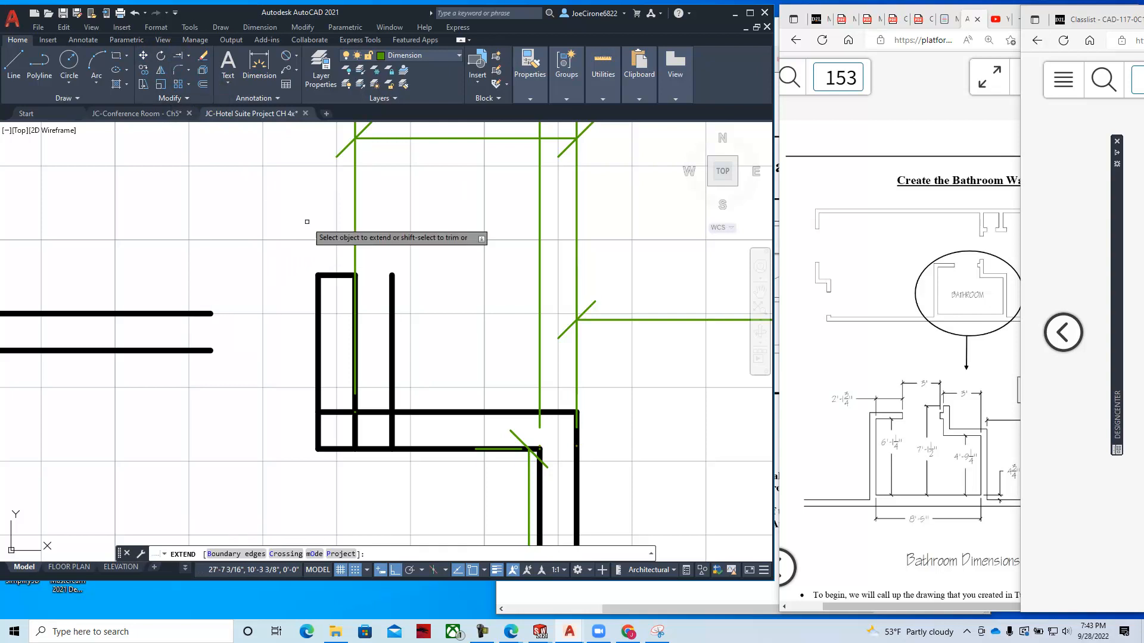
{"action": "left_click", "coordinate": [349, 275]}
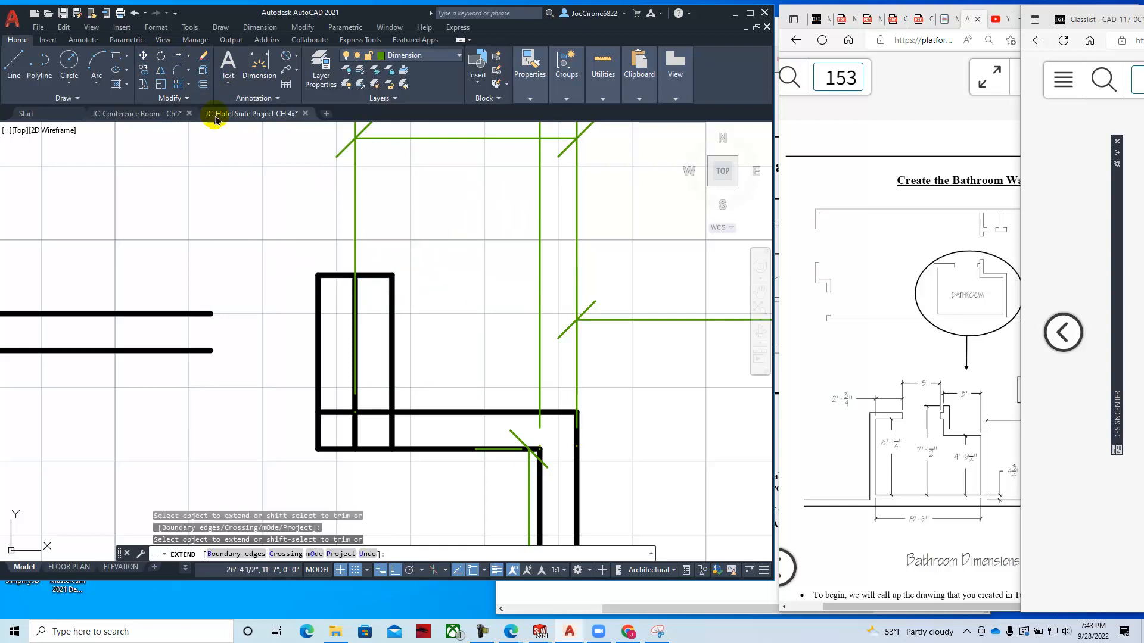
{"action": "key", "text": "Escape"}
- Trim the stub's top line left of its middle vertical and remove the overlapping wall segments at its base, leaving the leftmost vertical detached
{"action": "left_click", "coordinate": [190, 57]}
{"action": "left_click", "coordinate": [199, 77]}
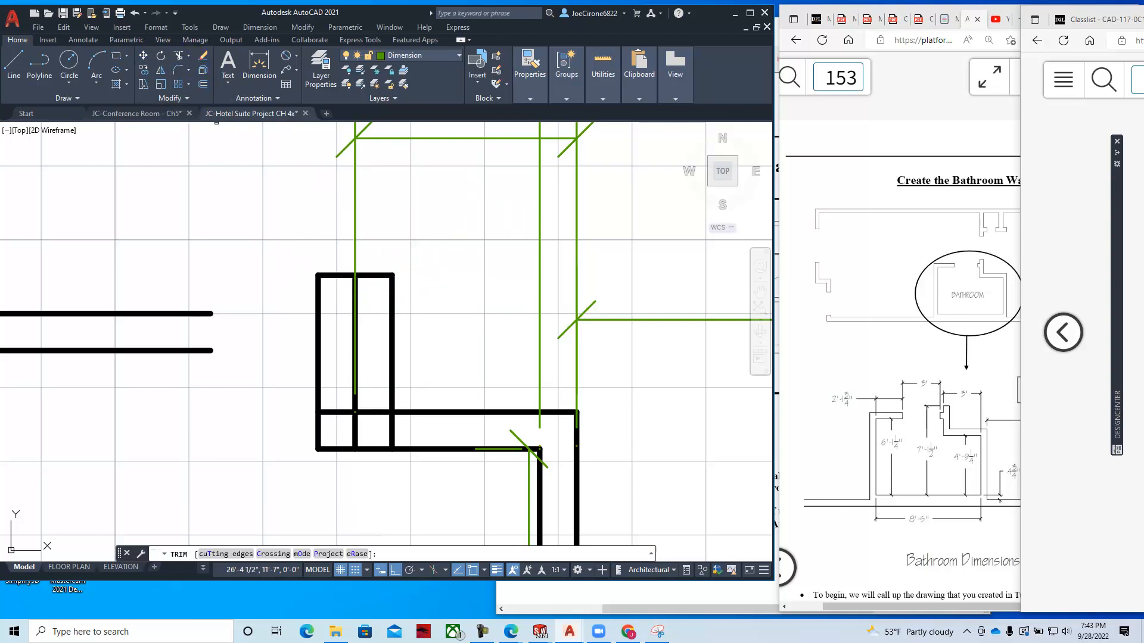
{"action": "left_click", "coordinate": [338, 275]}
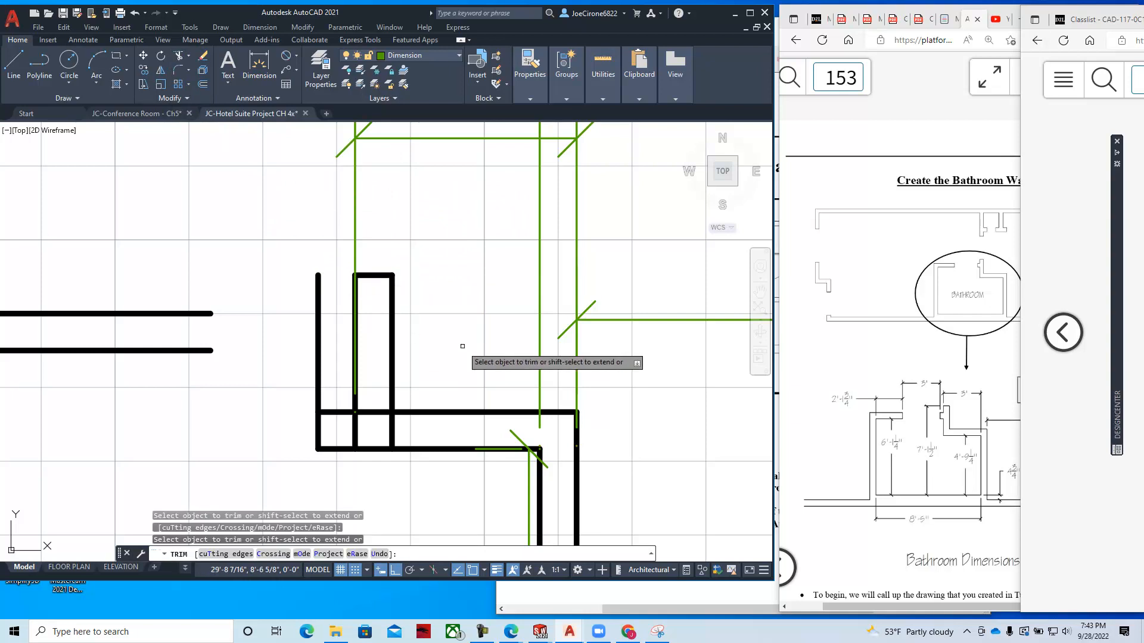
{"action": "key", "text": "Escape"}
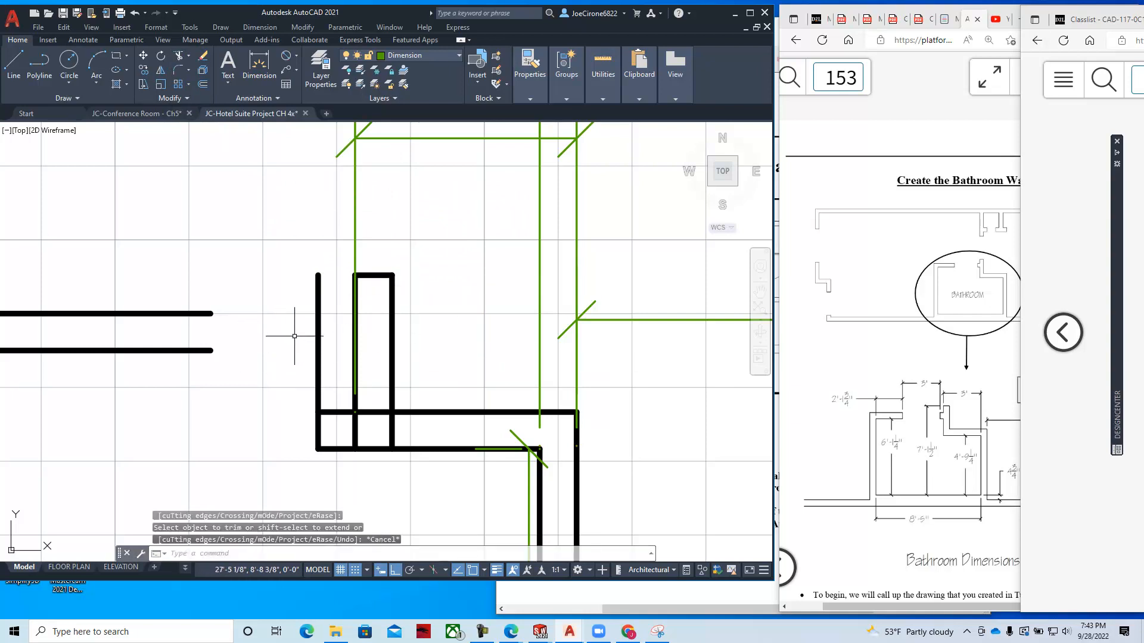
{"action": "left_click", "coordinate": [178, 57]}
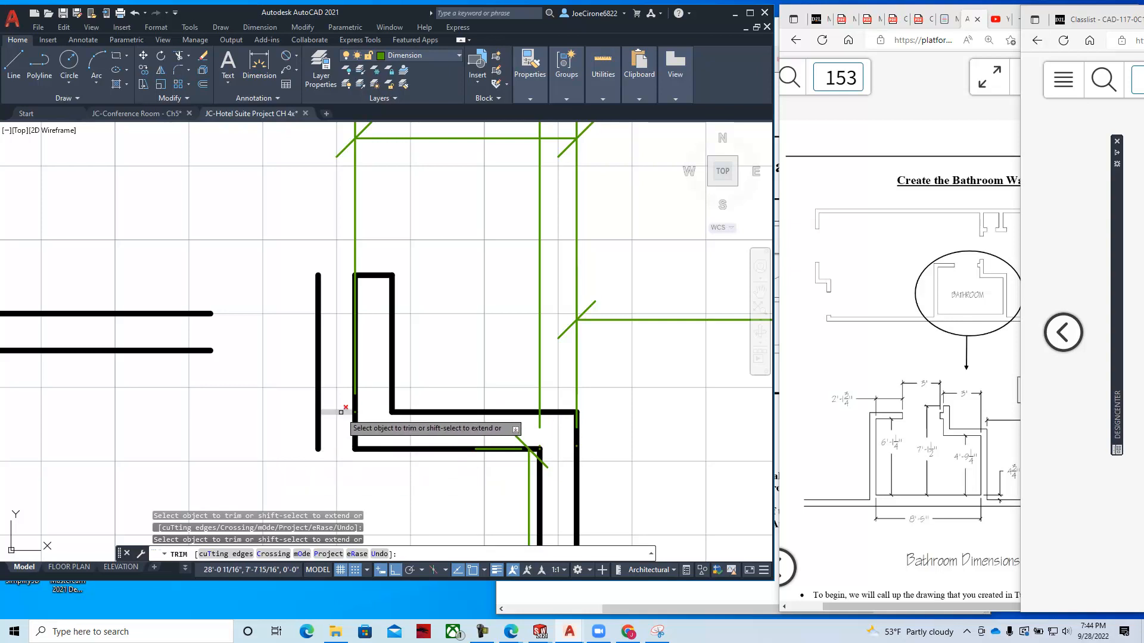
{"action": "key", "text": "Escape"}
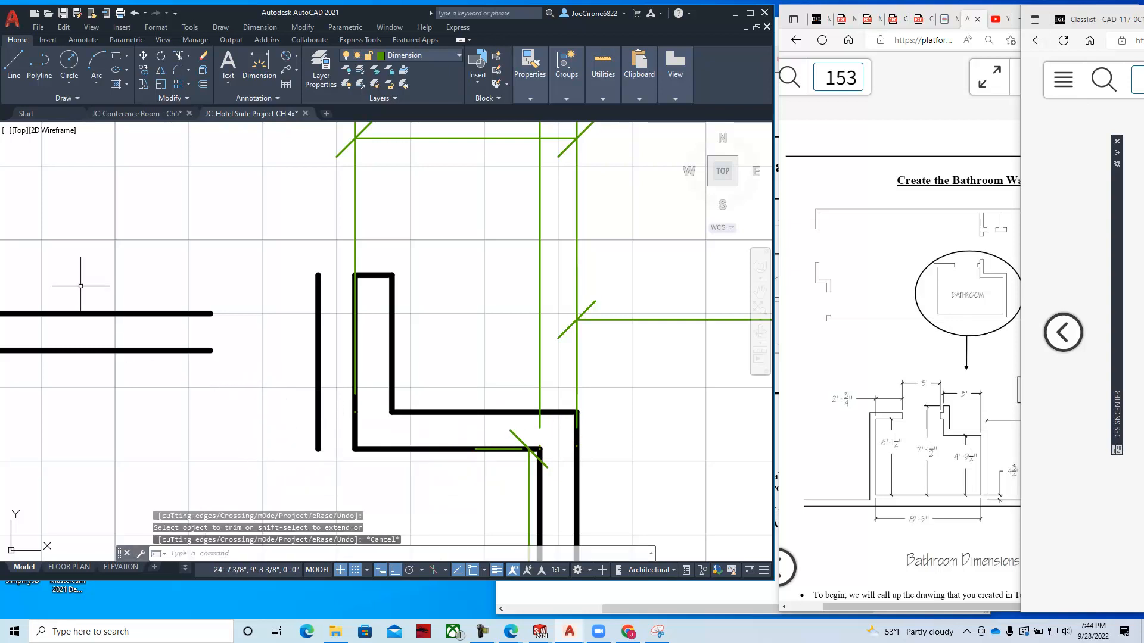
{"action": "left_click", "coordinate": [14, 61]}
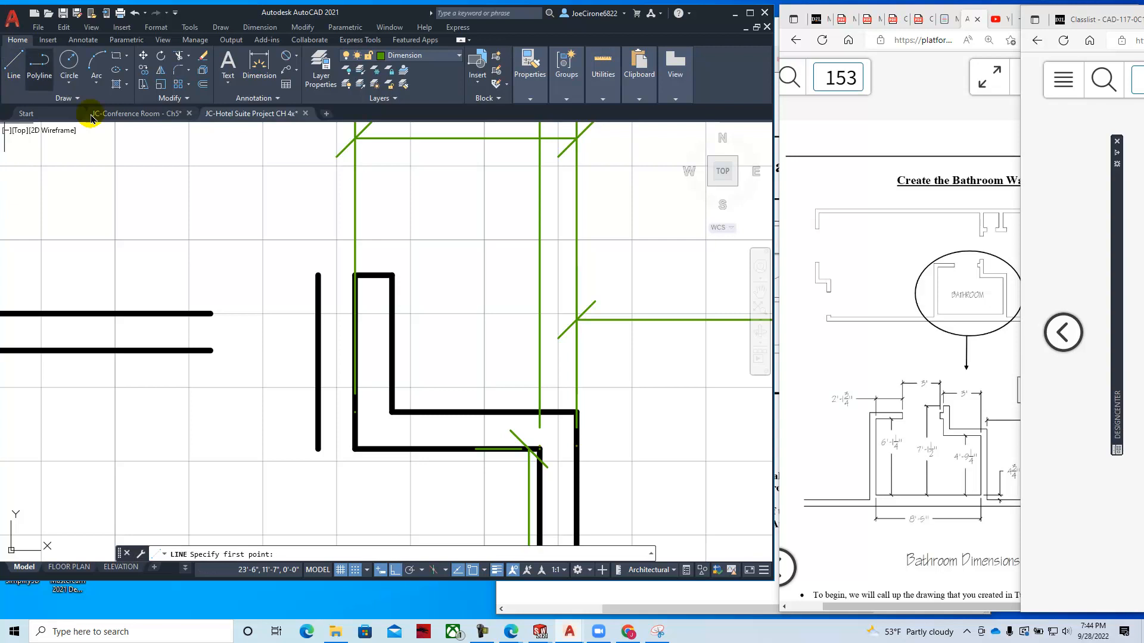
{"action": "left_click", "coordinate": [210, 313]}
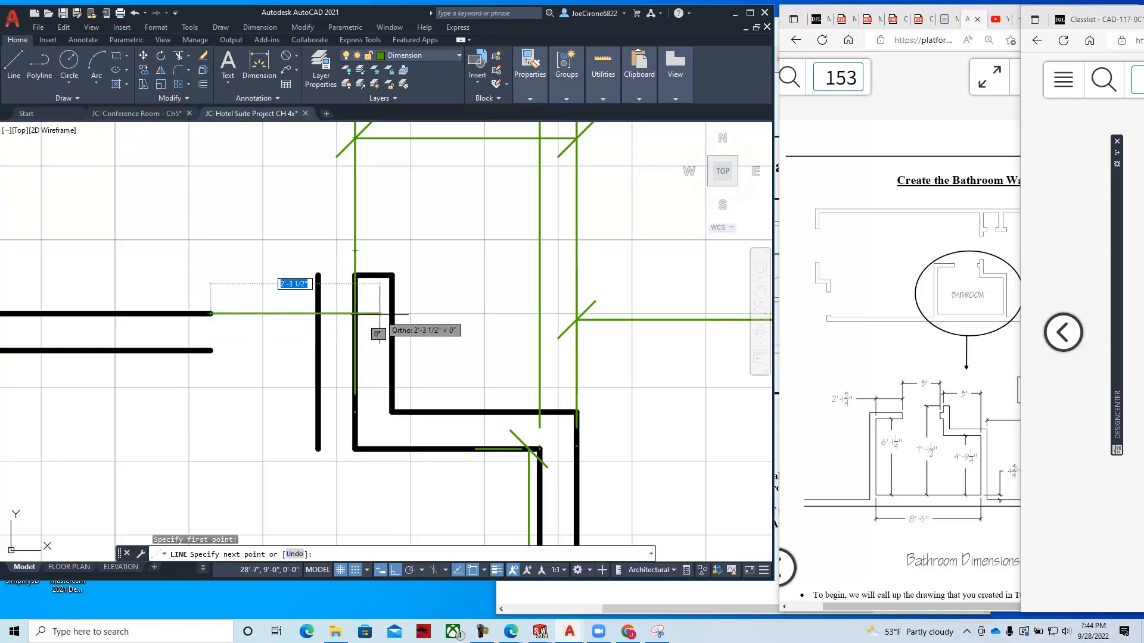
{"action": "key", "text": "Escape"}
{"action": "key", "text": "Escape"}
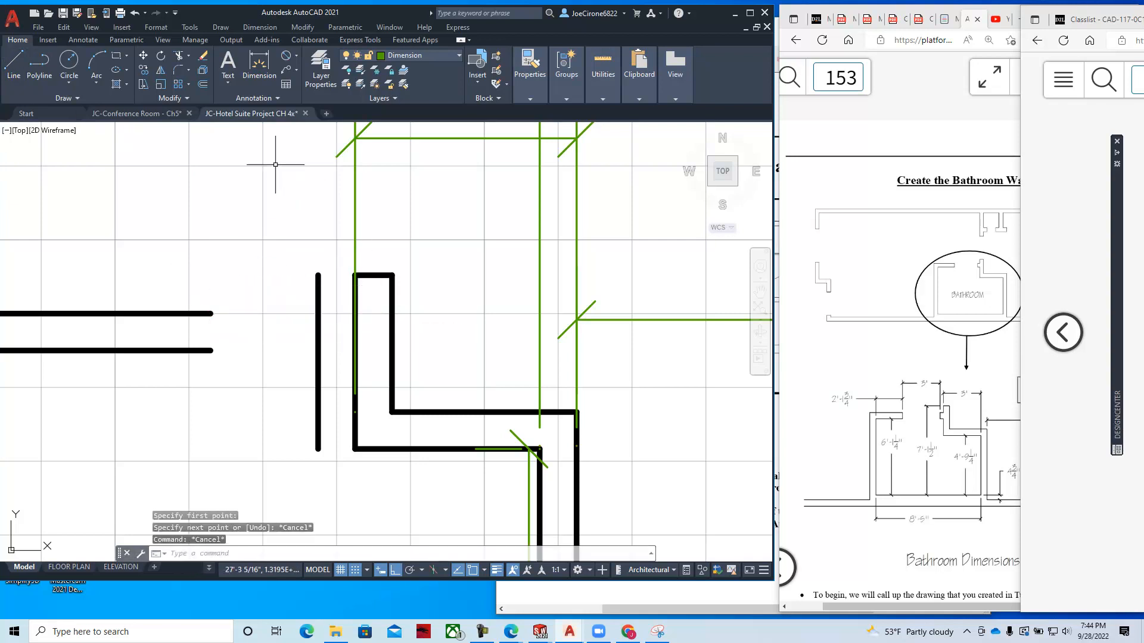
- On the Wall layer, draw two horizontal lines from the open ends of the upper-left wall across the opening into the stub
{"action": "left_click", "coordinate": [448, 62]}
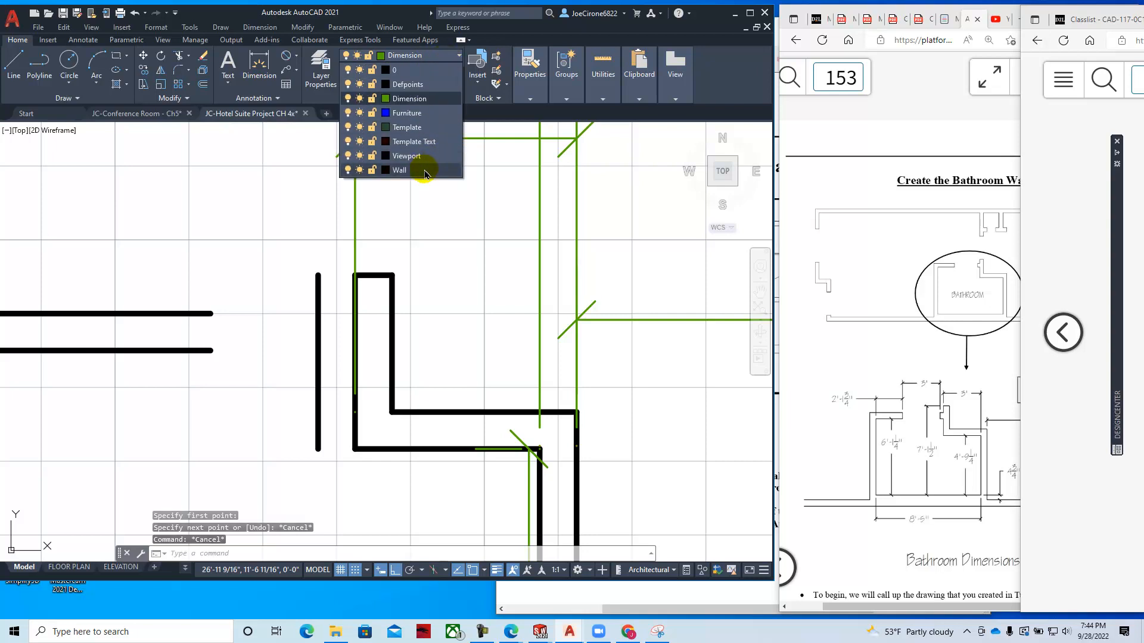
{"action": "left_click", "coordinate": [423, 156]}
{"action": "left_click", "coordinate": [13, 62]}
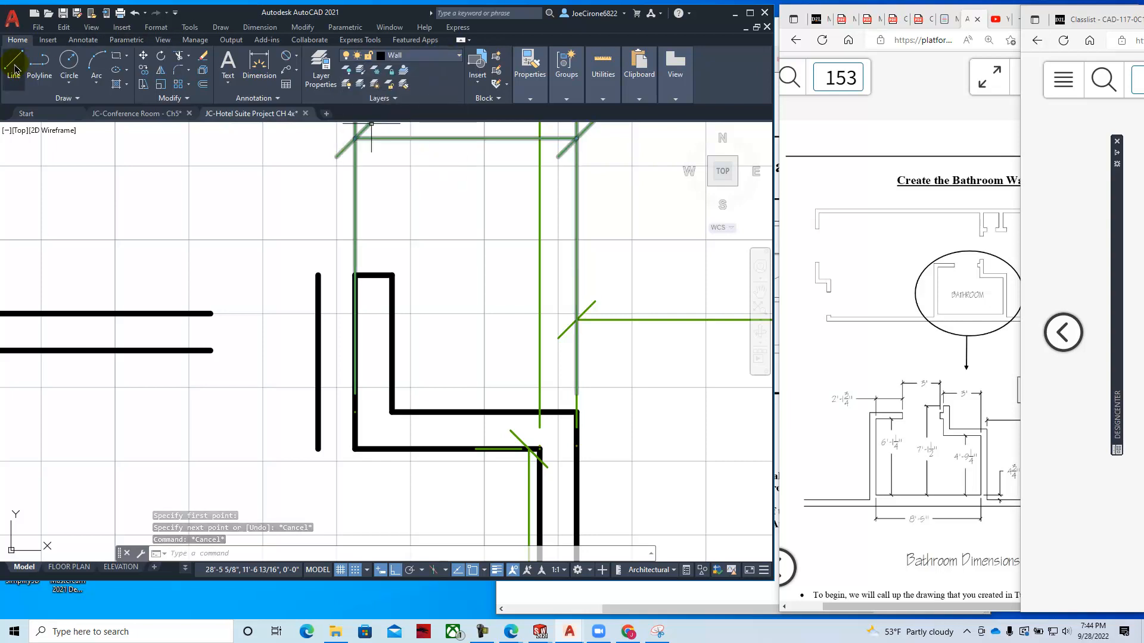
{"action": "left_click", "coordinate": [211, 314]}
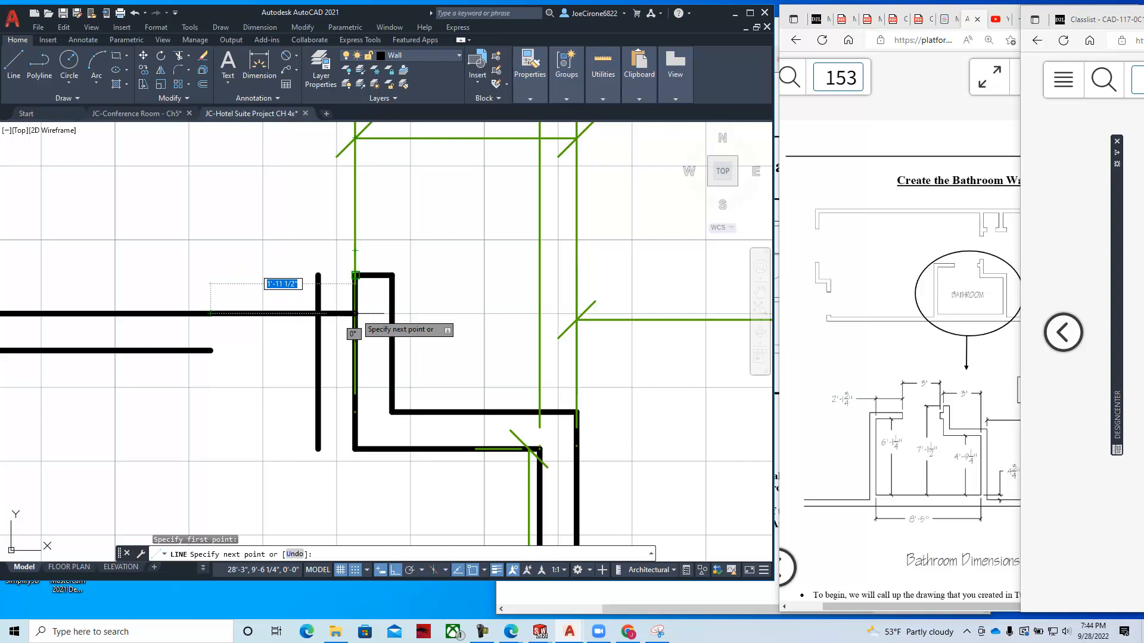
{"action": "left_click", "coordinate": [375, 314]}
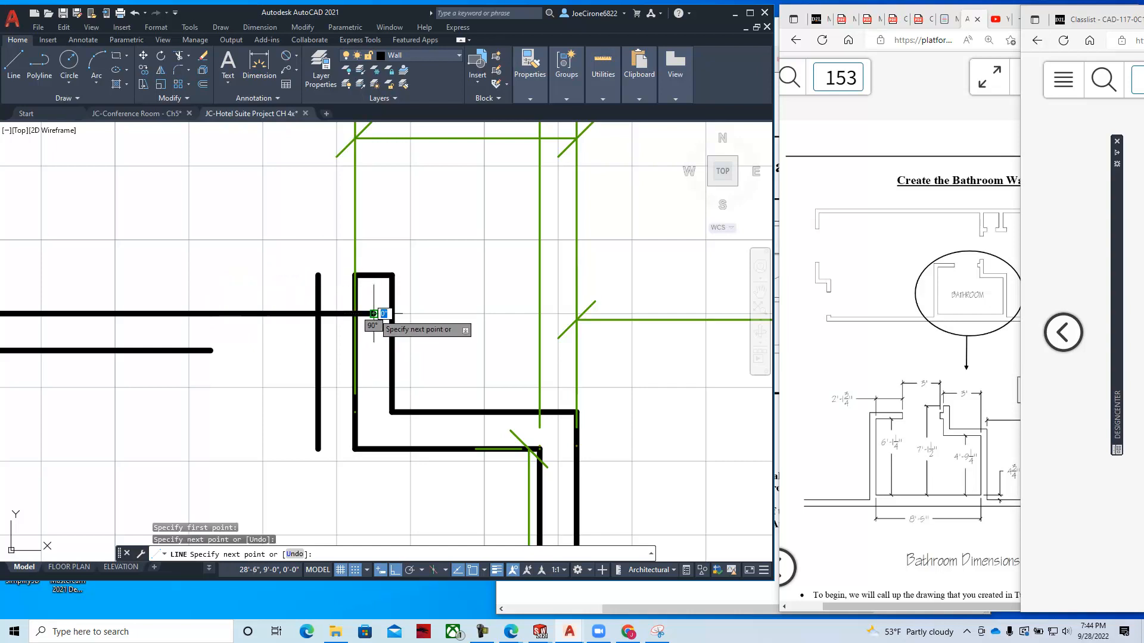
{"action": "key", "text": "Return"}
{"action": "key", "text": "Return"}
{"action": "left_click", "coordinate": [210, 350]}
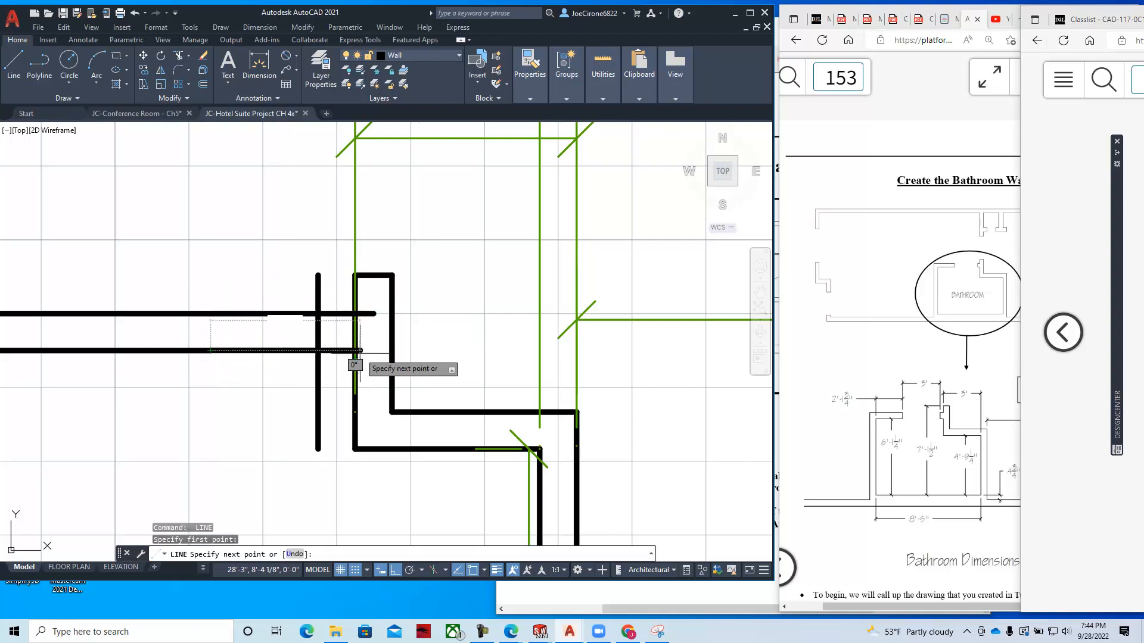
{"action": "left_click", "coordinate": [383, 350]}
{"action": "key", "text": "Return"}
{"action": "key", "text": "Return"}
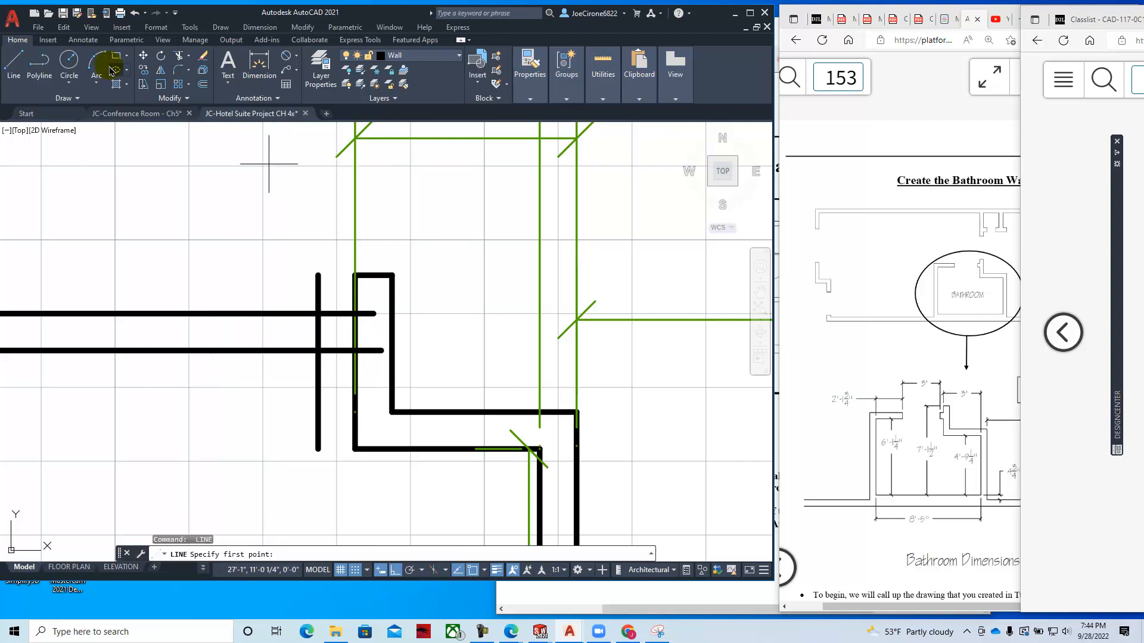
- Trim both horizontal line ends inside the stub and the piece of the stub's left side between them
{"action": "left_click", "coordinate": [177, 59]}
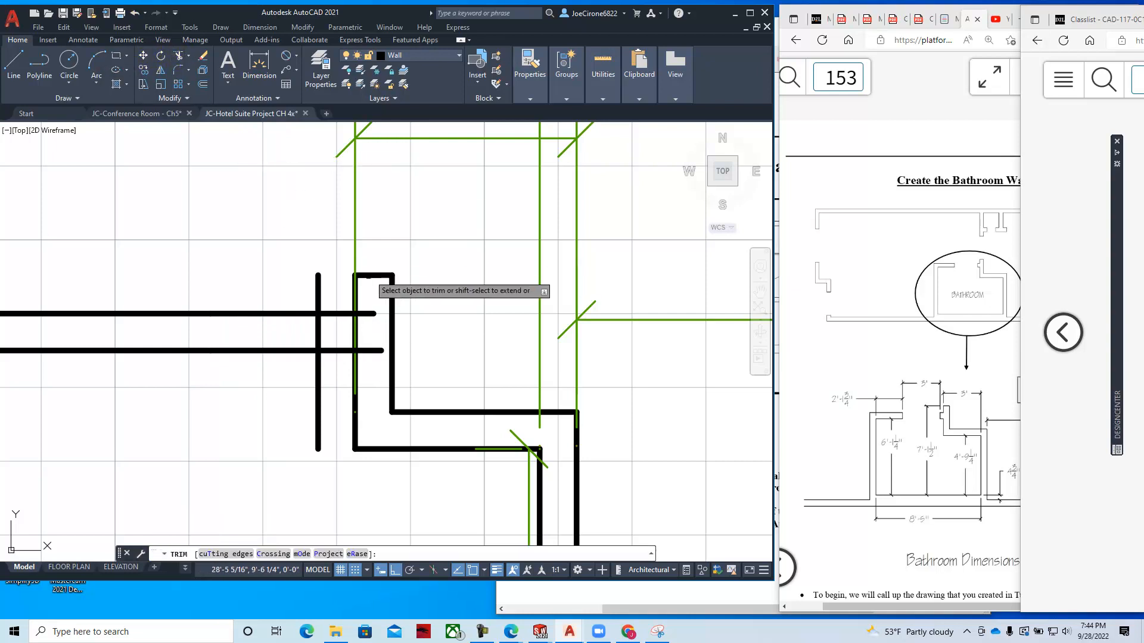
{"action": "left_click", "coordinate": [367, 310]}
{"action": "key", "text": "Return"}
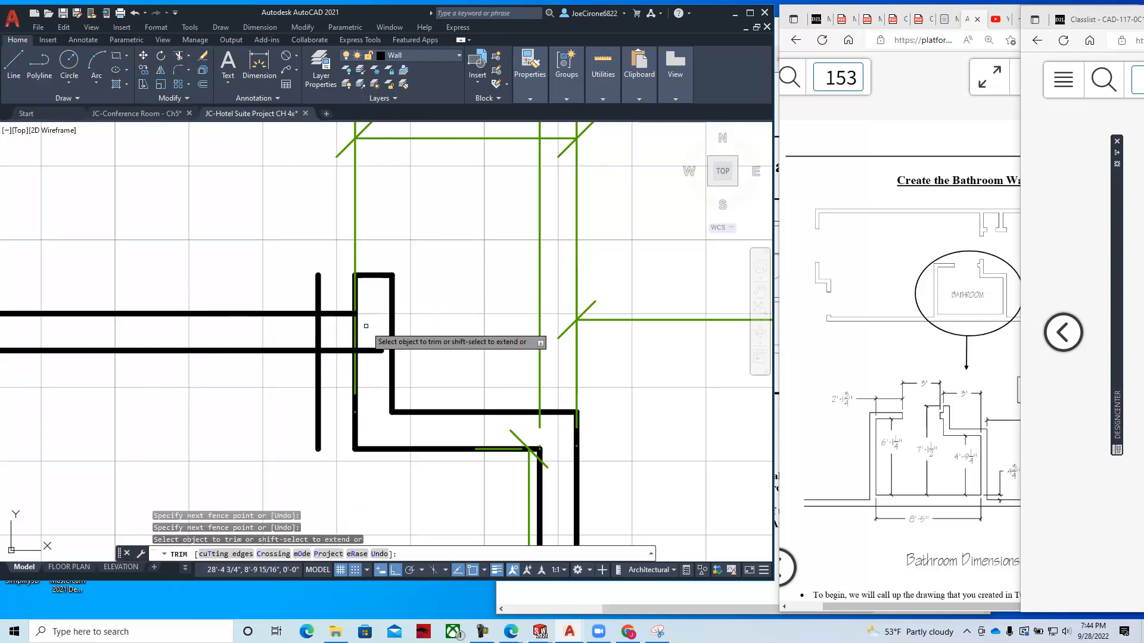
{"action": "left_click", "coordinate": [374, 351]}
{"action": "left_click", "coordinate": [372, 343]}
{"action": "left_click", "coordinate": [376, 335]}
{"action": "left_click_drag", "start_coordinate": [361, 338], "coordinate": [339, 338]}
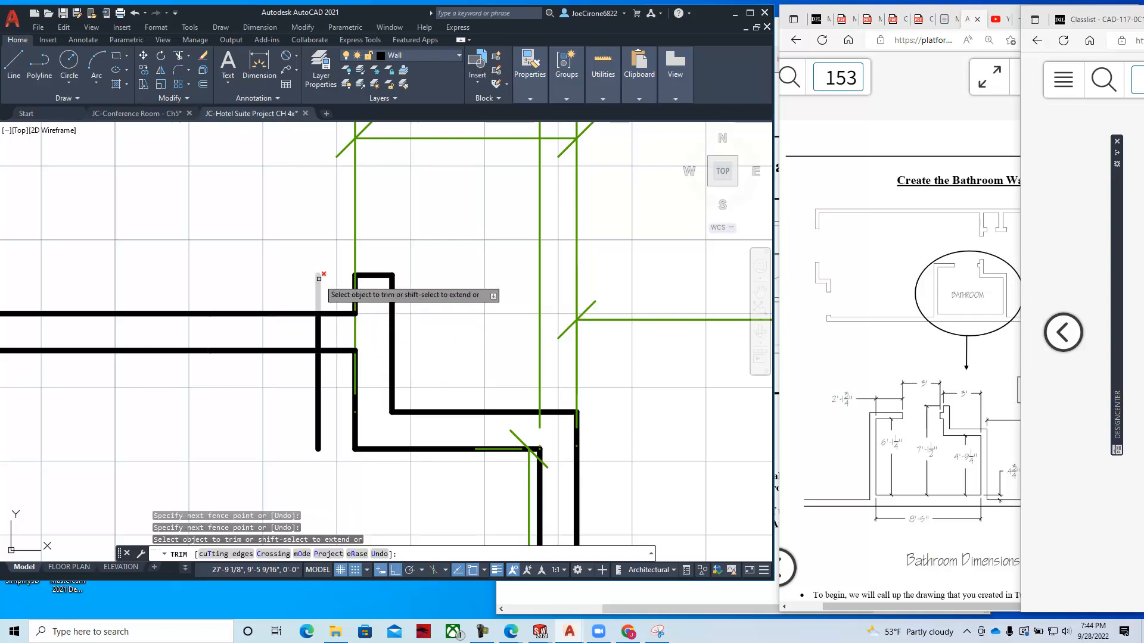
- Trim the detached vertical above and below the two horizontal lines, and cut those lines back across the door opening to form the jamb
{"action": "left_click_drag", "start_coordinate": [331, 275], "coordinate": [303, 291]}
{"action": "mouse_move", "coordinate": [328, 376]}
{"action": "left_mouse_down"}
{"action": "mouse_move", "coordinate": [269, 379]}
{"action": "mouse_move", "coordinate": [268, 294]}
{"action": "mouse_move", "coordinate": [255, 286]}
{"action": "left_mouse_up"}
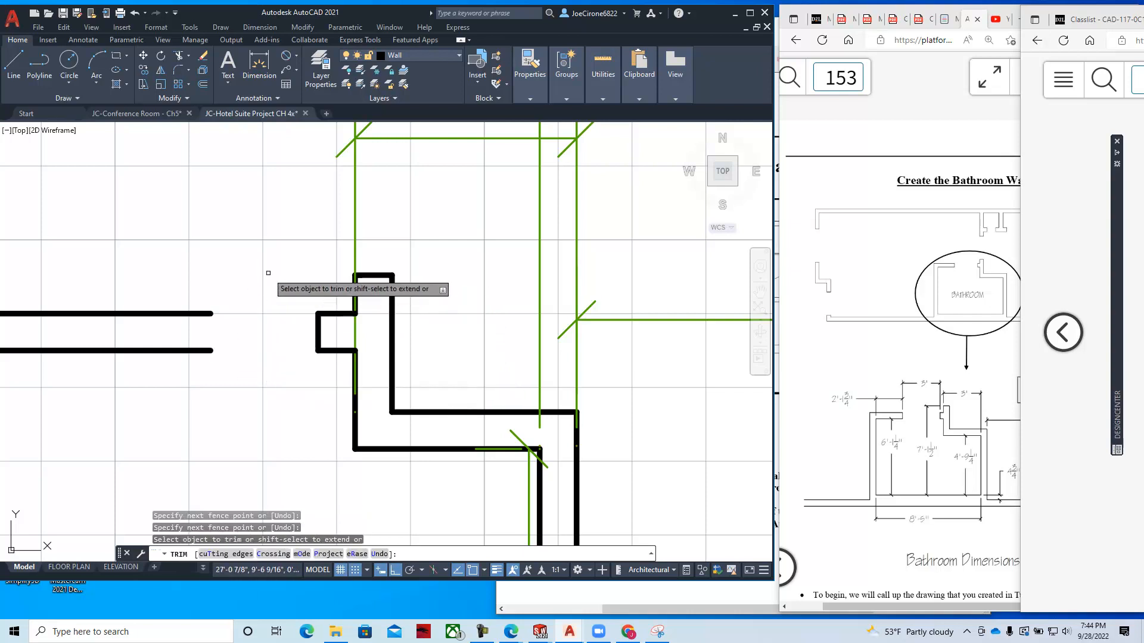
{"action": "scroll", "coordinate": [248, 286], "scroll_direction": "down", "scroll_amount": 5}
{"action": "scroll", "coordinate": [248, 294], "scroll_direction": "up", "scroll_amount": 2}
{"action": "scroll", "coordinate": [258, 319], "scroll_direction": "up", "scroll_amount": 2}
{"action": "key", "text": "Escape"}
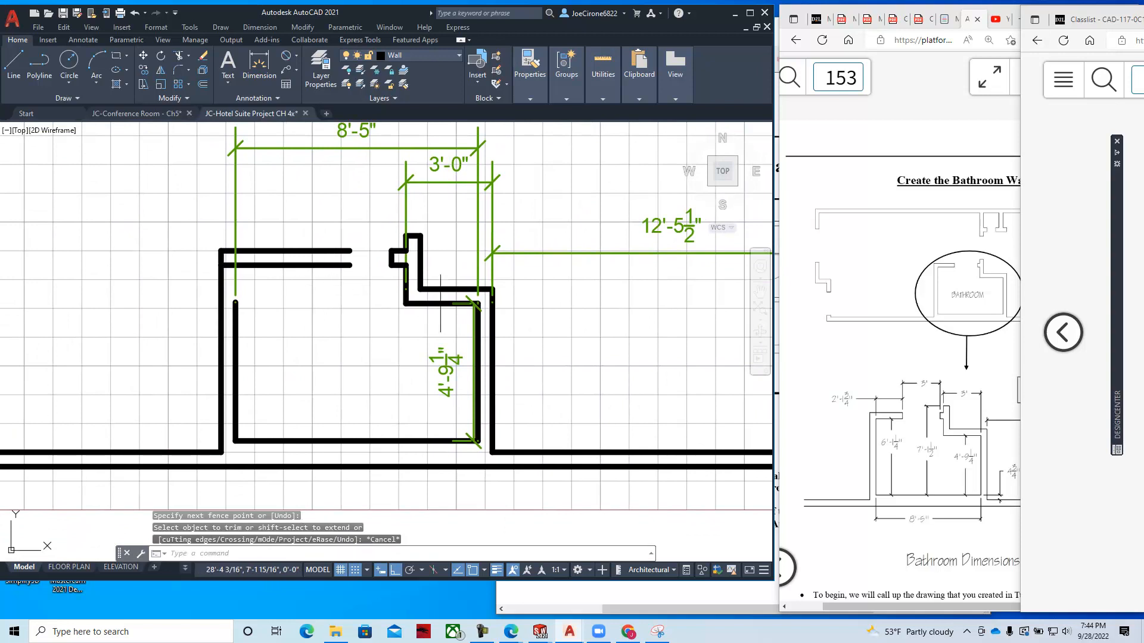
- Bring the other textbook browser window forward, check the Bathroom Dimensions diagram on page 153, and minimize it
{"action": "left_click", "coordinate": [1090, 19]}
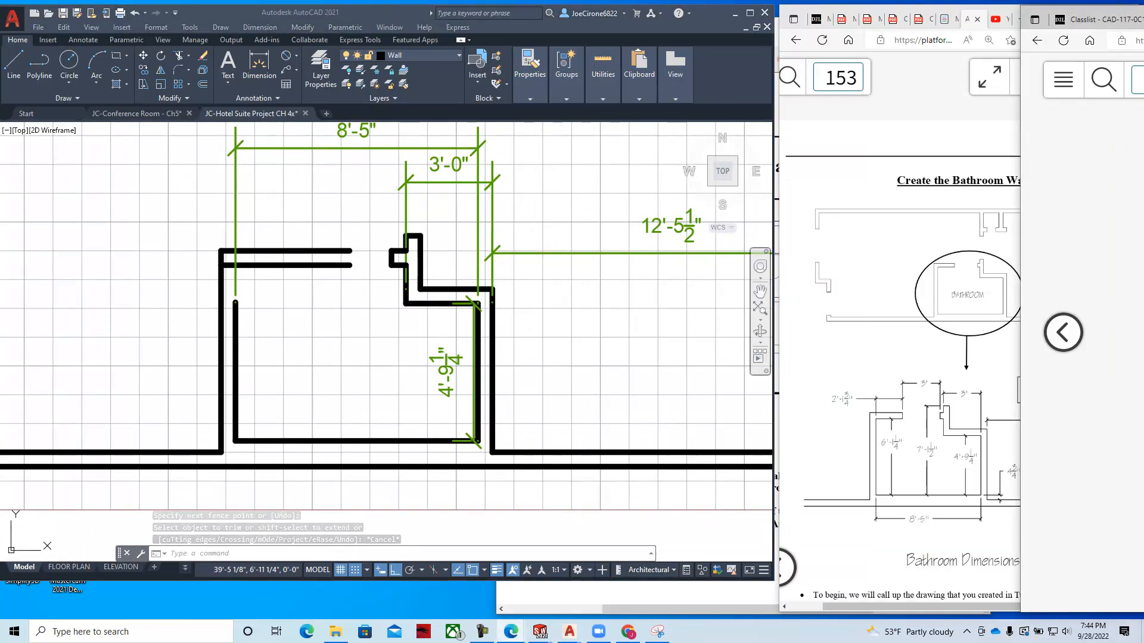
{"action": "mouse_move", "coordinate": [1143, 16]}
{"action": "left_mouse_down"}
{"action": "mouse_move", "coordinate": [1143, 66]}
{"action": "mouse_move", "coordinate": [1063, 71]}
{"action": "left_mouse_up"}
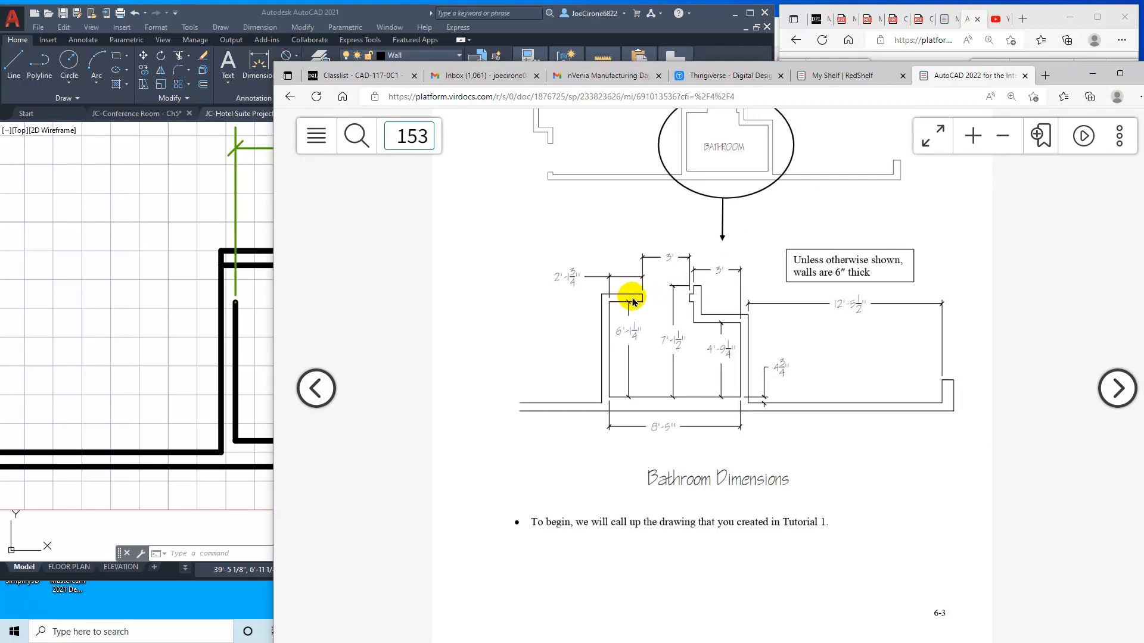
{"action": "mouse_move", "coordinate": [1068, 74]}
{"action": "left_mouse_down"}
{"action": "mouse_move", "coordinate": [1141, 79]}
{"action": "mouse_move", "coordinate": [1139, 95]}
{"action": "mouse_move", "coordinate": [1012, 115]}
{"action": "left_mouse_up"}
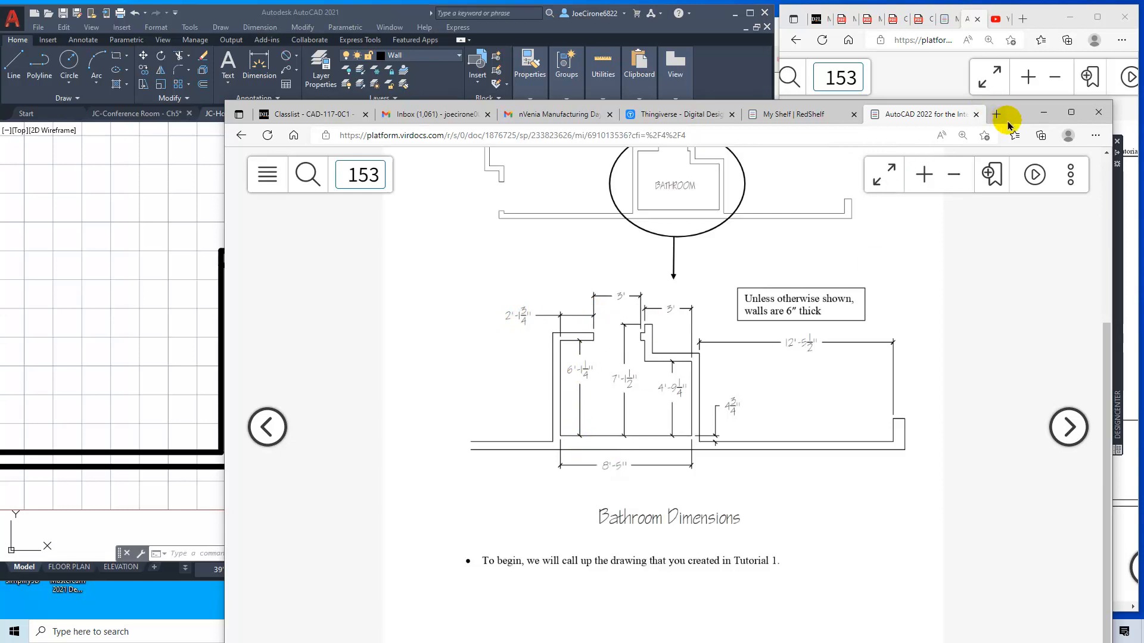
{"action": "left_click", "coordinate": [1044, 112]}
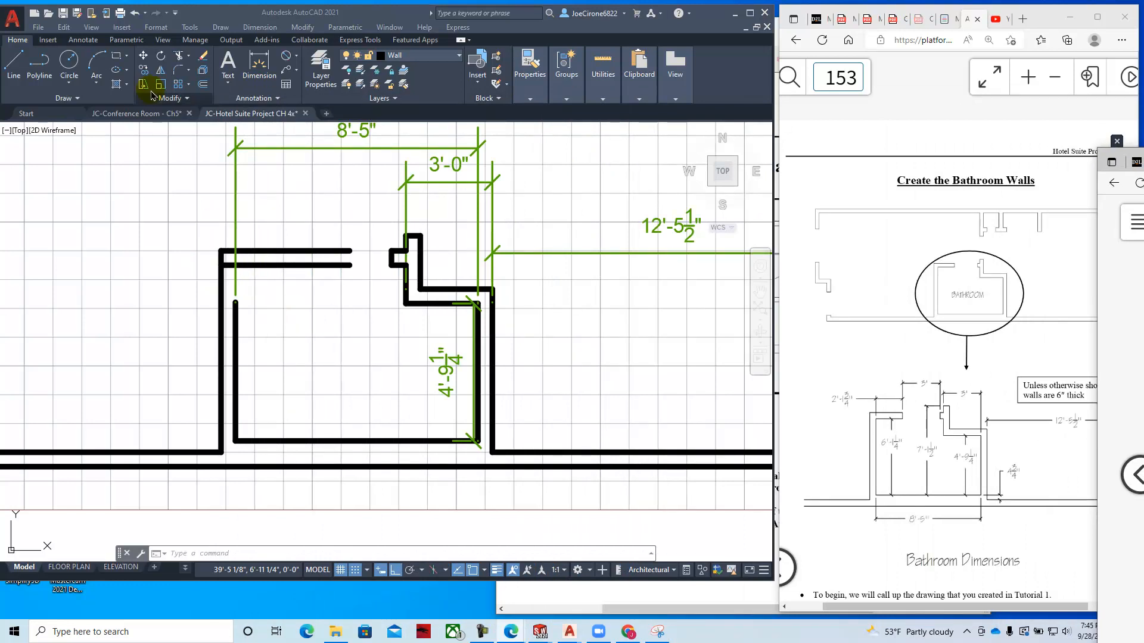
- Extend the bathroom's left inner vertical wall line up to the inner horizontal line of the top wall
{"action": "left_click", "coordinate": [189, 57]}
{"action": "left_click", "coordinate": [189, 96]}
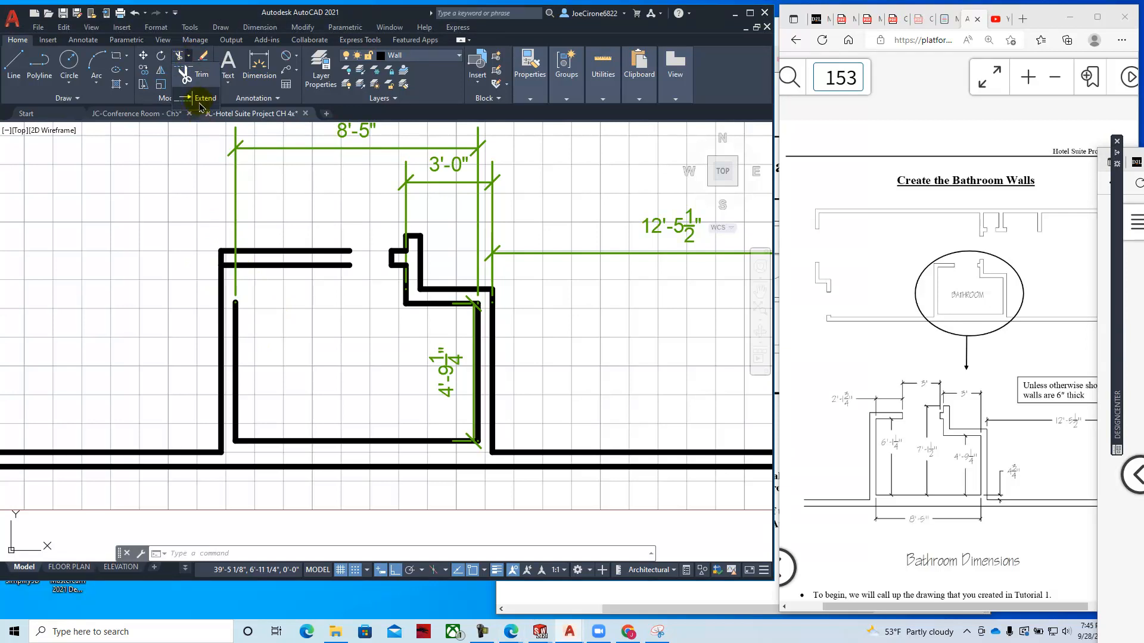
{"action": "left_click", "coordinate": [236, 313]}
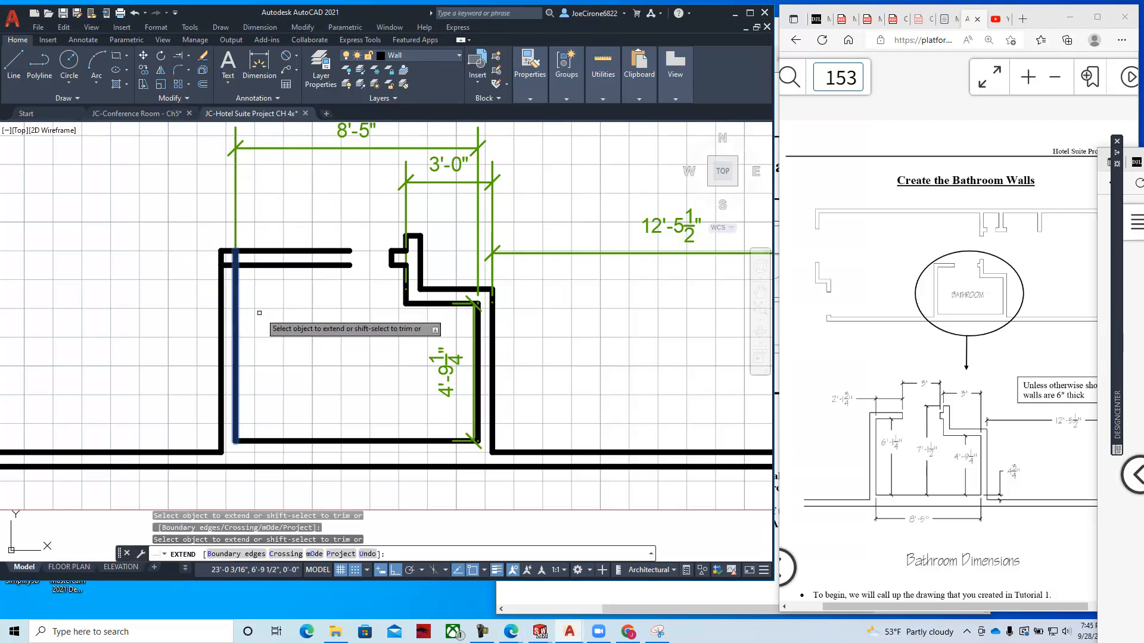
{"action": "key", "text": "Escape"}
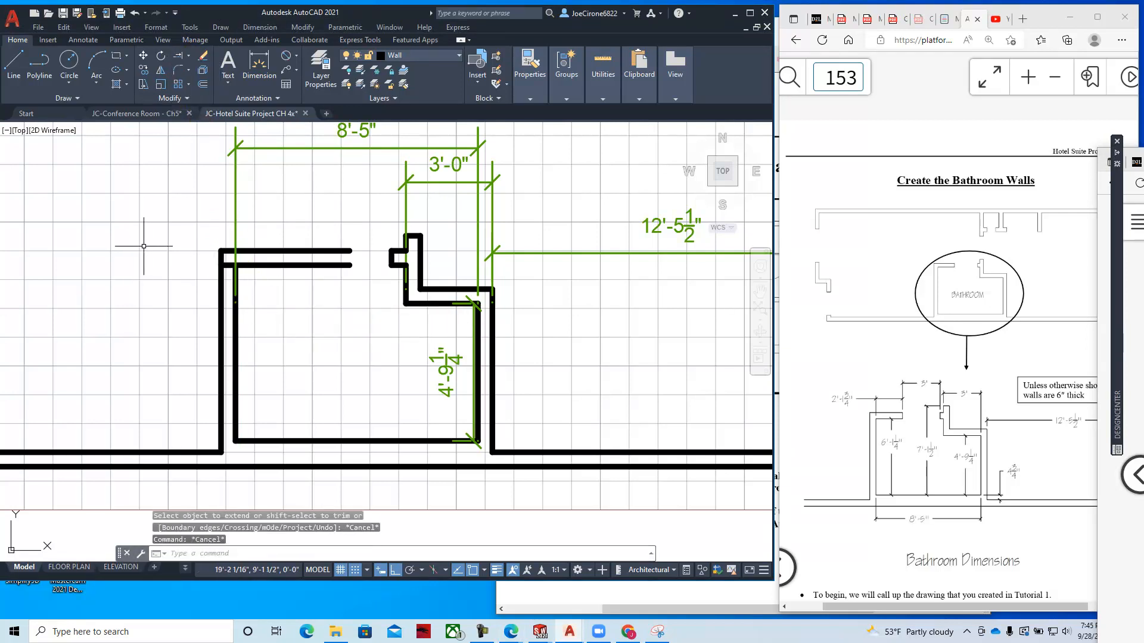
- Trim the inner horizontal line's overhang between the two left wall lines to clean the bathroom's upper-left corner
{"action": "left_click", "coordinate": [188, 60]}
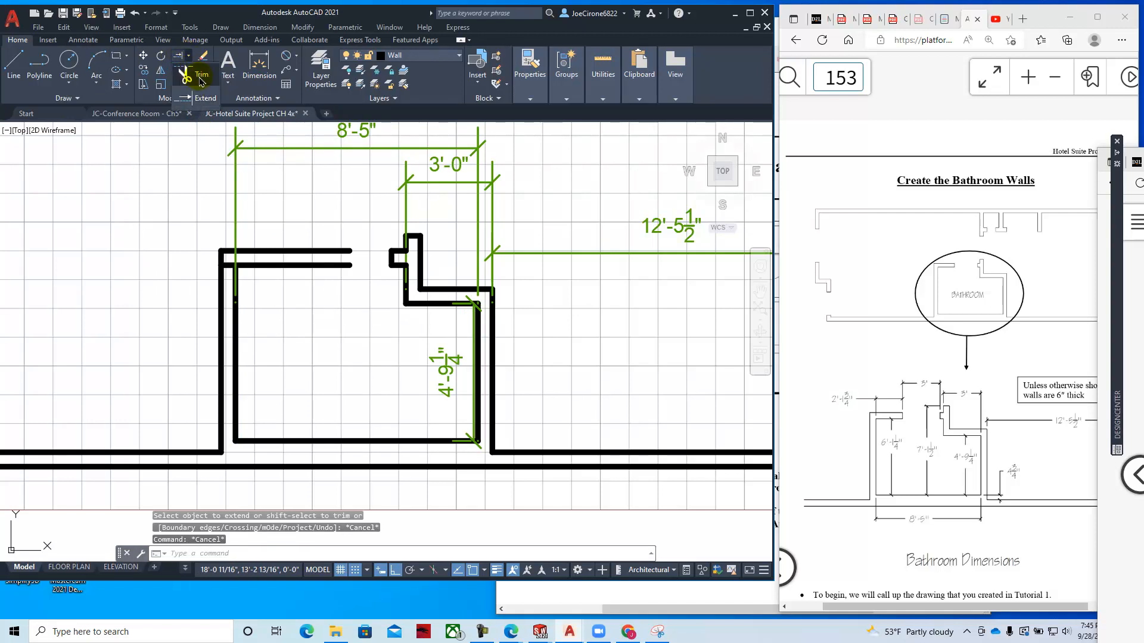
{"action": "left_click", "coordinate": [193, 73]}
{"action": "left_click", "coordinate": [229, 266]}
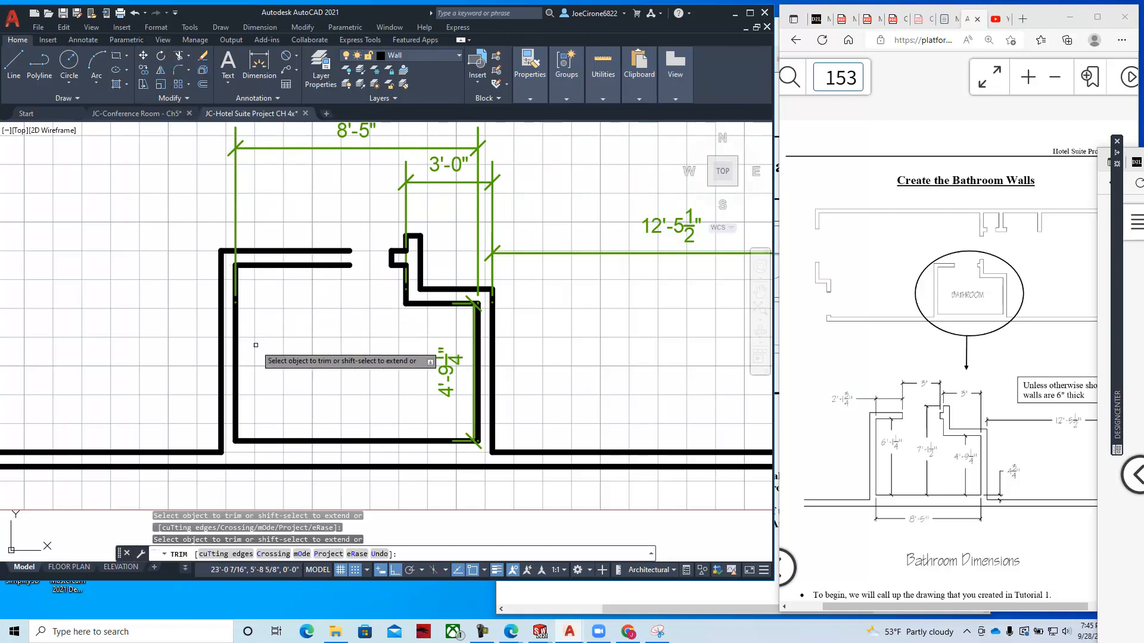
{"action": "key", "text": "Escape"}
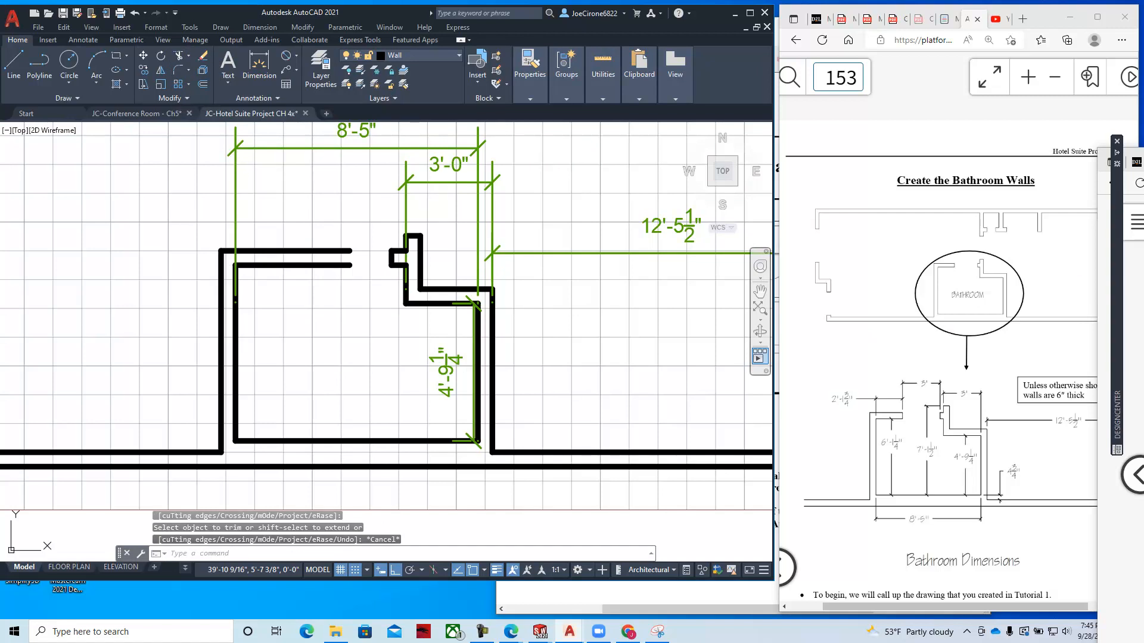
- Offset the bathroom's left inner wall line 2'-1 3/4" into the room to locate the end of the top wall
{"action": "left_click", "coordinate": [203, 88]}
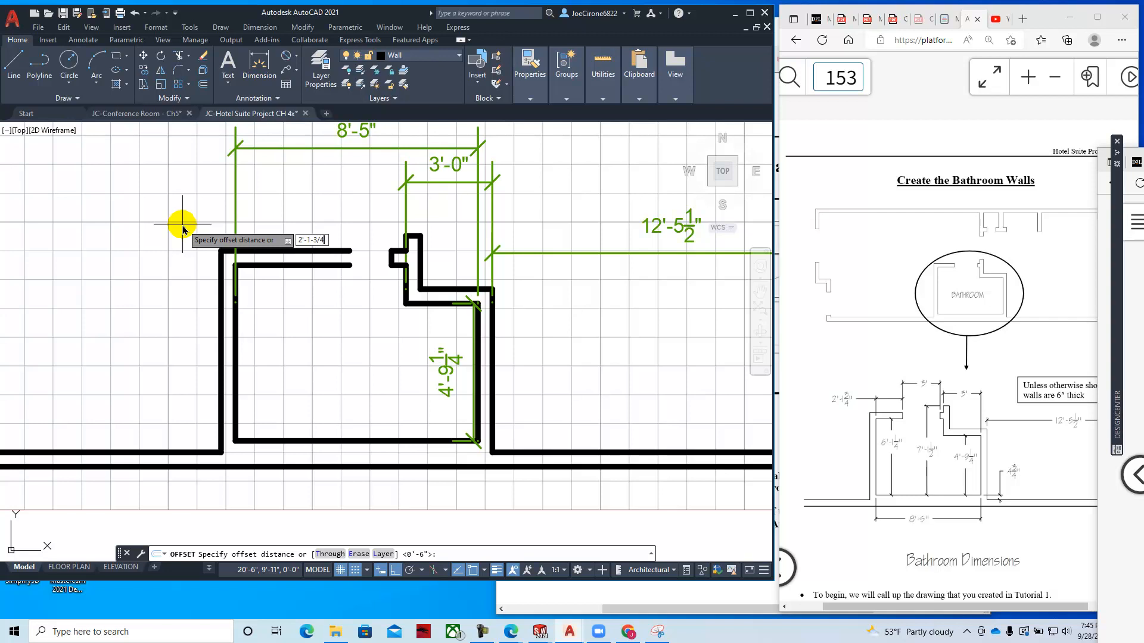
{"action": "key", "text": "Return"}
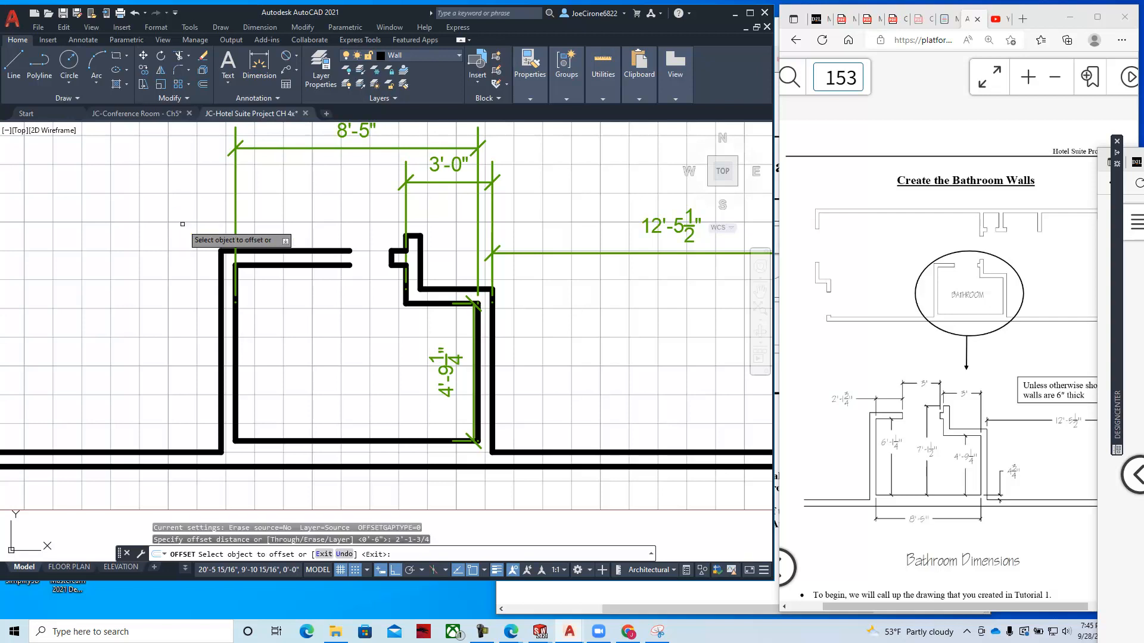
{"action": "left_click", "coordinate": [236, 333]}
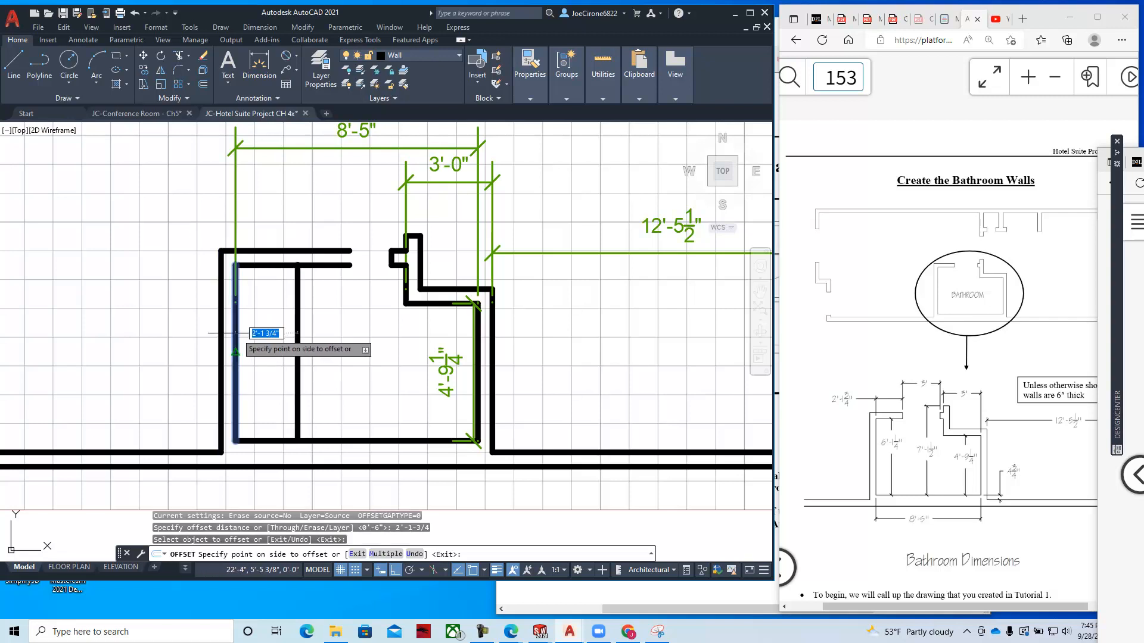
{"action": "left_click", "coordinate": [310, 335]}
{"action": "key", "text": "Escape"}
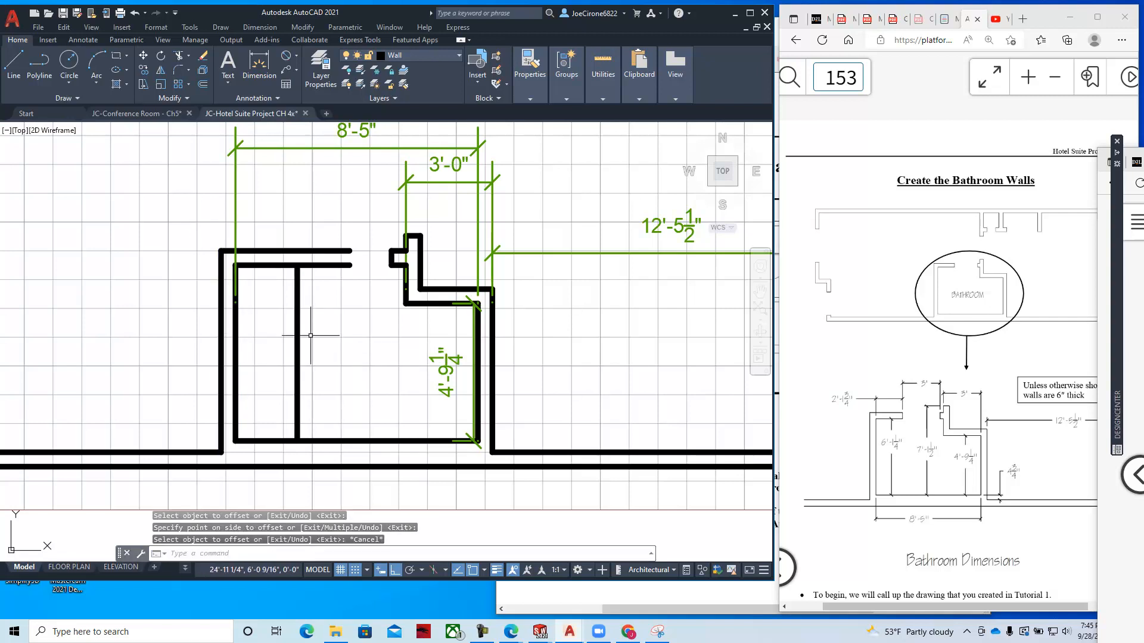
- Extend the offset vertical line up to the outer horizontal line of the top wall
{"action": "left_click", "coordinate": [189, 59]}
{"action": "left_click", "coordinate": [190, 85]}
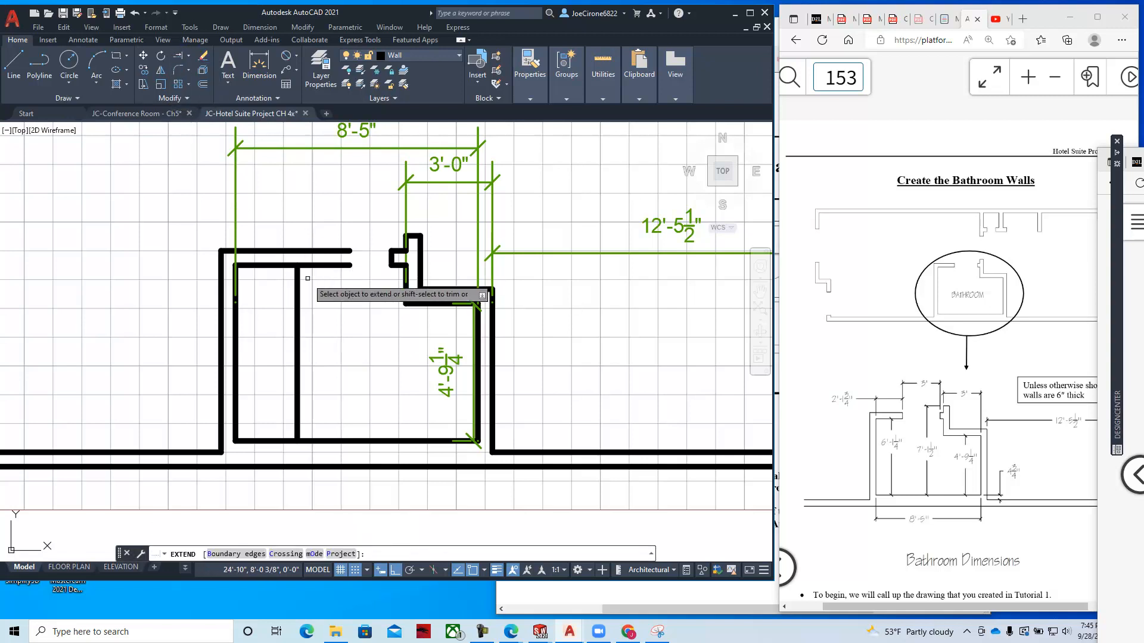
{"action": "left_click", "coordinate": [298, 278]}
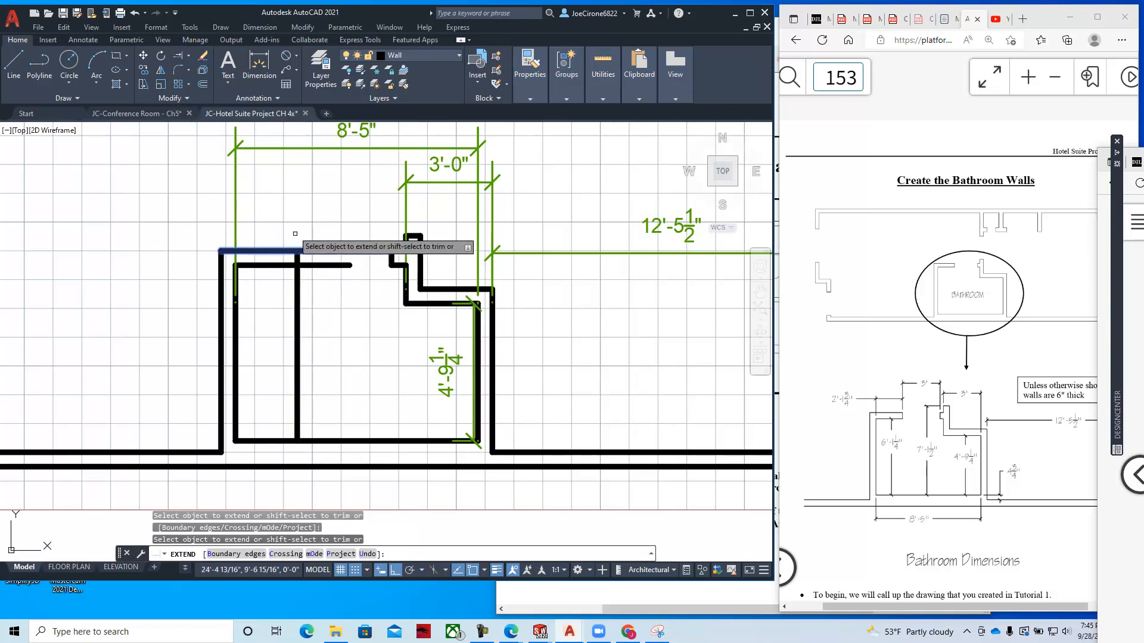
- Trim the top wall lines beyond the offset vertical, and the vertical below the wall, to form a capped wall end at the door opening
{"action": "left_click", "coordinate": [189, 58]}
{"action": "left_click", "coordinate": [188, 75]}
{"action": "left_click", "coordinate": [334, 283]}
{"action": "left_click", "coordinate": [329, 294]}
{"action": "left_click", "coordinate": [337, 309]}
{"action": "left_click", "coordinate": [283, 324]}
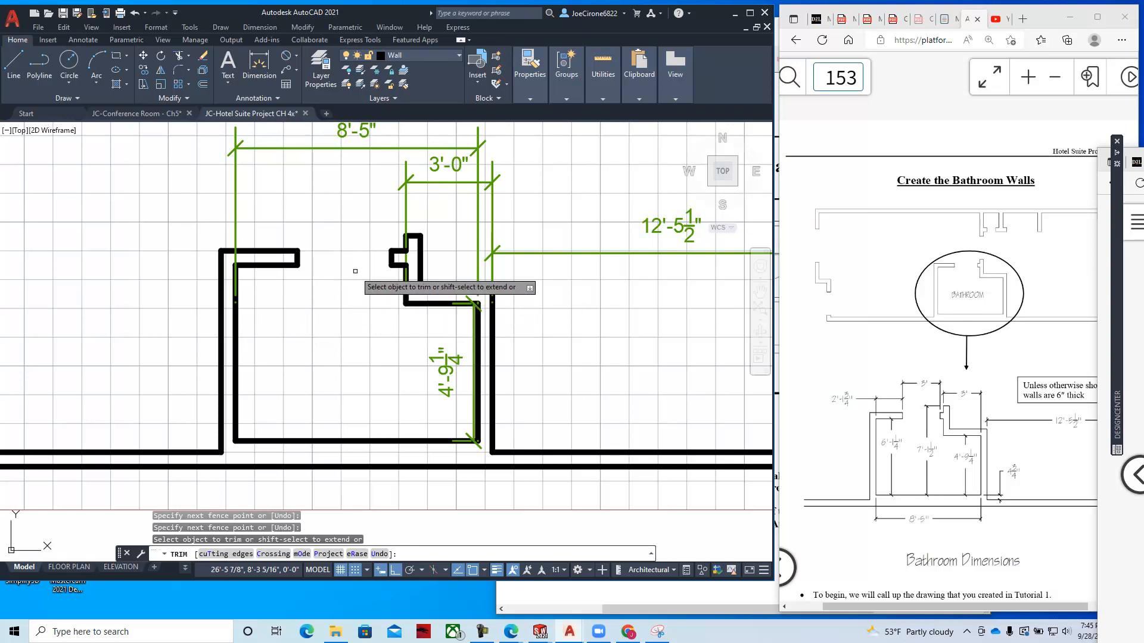
{"action": "key", "text": "Escape"}
- Measure the distance across the door opening from the right jamb's upper corner to the left wall end
{"action": "scroll", "coordinate": [345, 276], "scroll_direction": "up", "scroll_amount": 3}
{"action": "scroll", "coordinate": [310, 306], "scroll_direction": "up", "scroll_amount": 1}
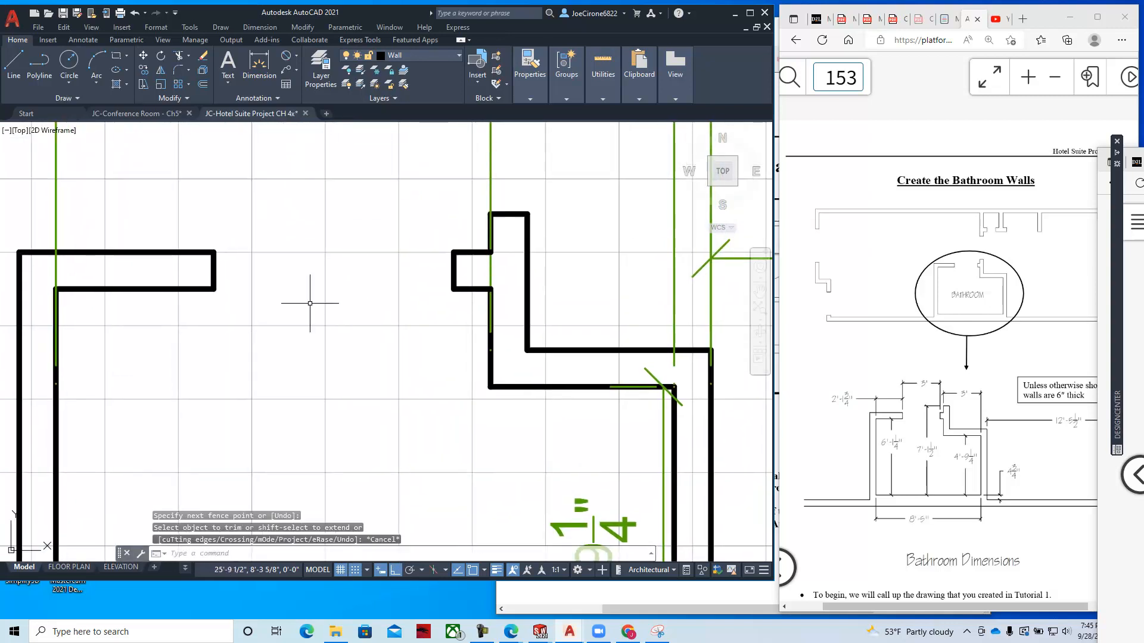
{"action": "left_click", "coordinate": [603, 69]}
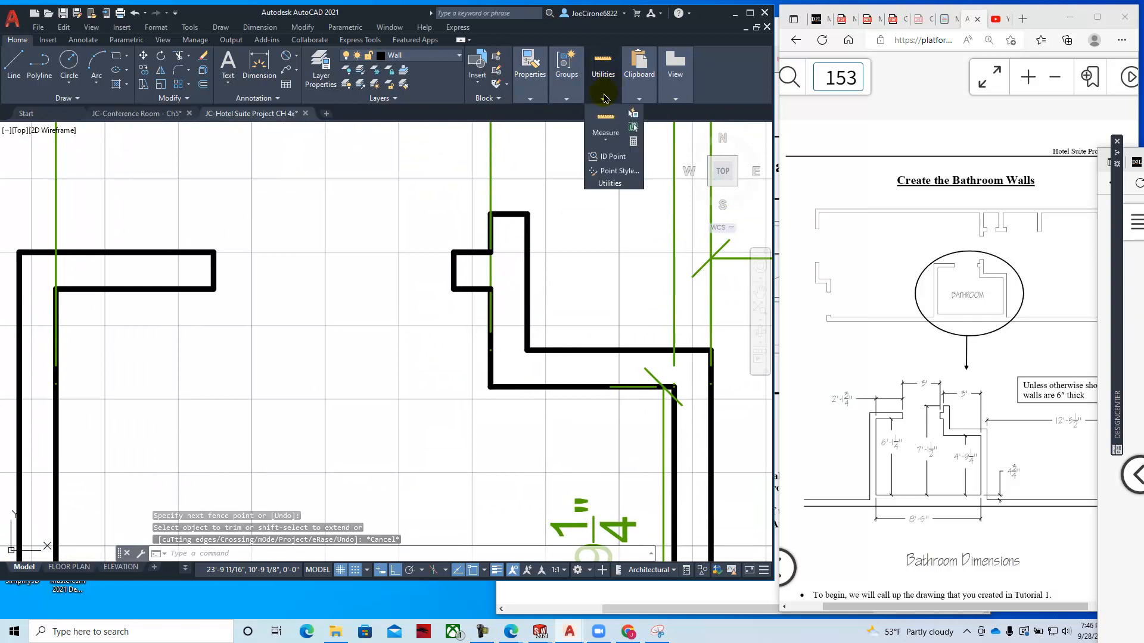
{"action": "left_click", "coordinate": [607, 143]}
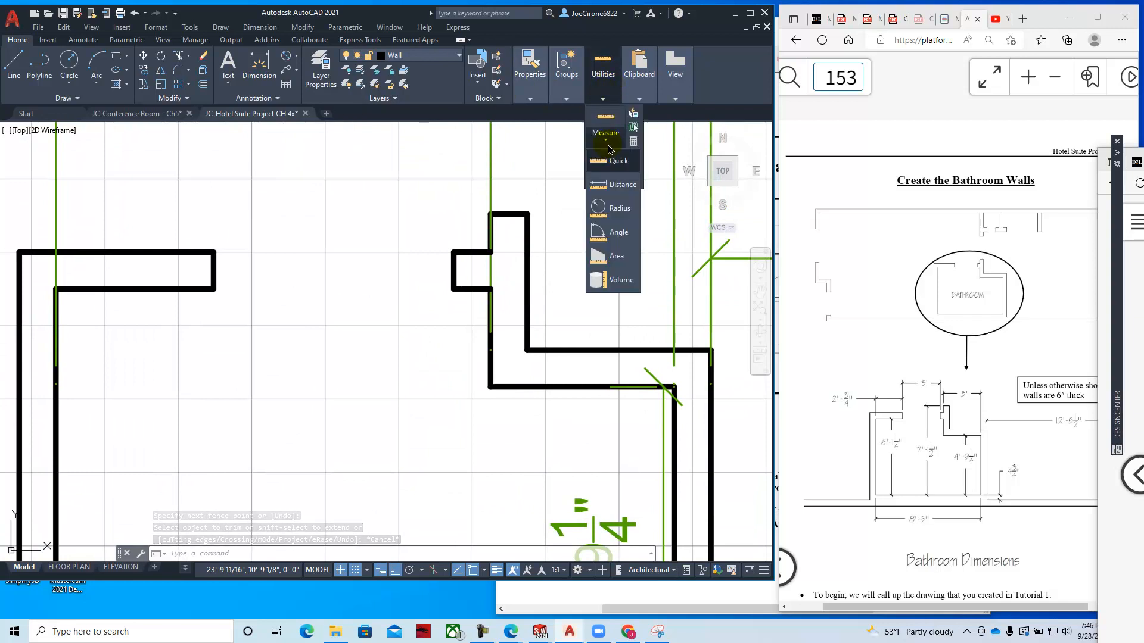
{"action": "left_click", "coordinate": [617, 187]}
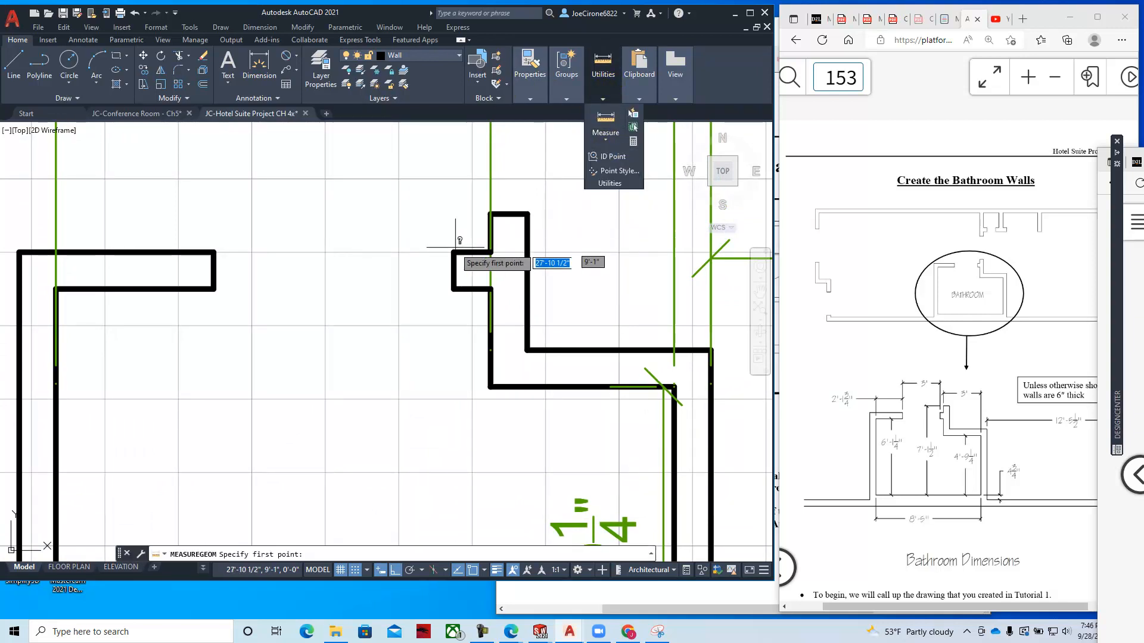
{"action": "left_click", "coordinate": [453, 253]}
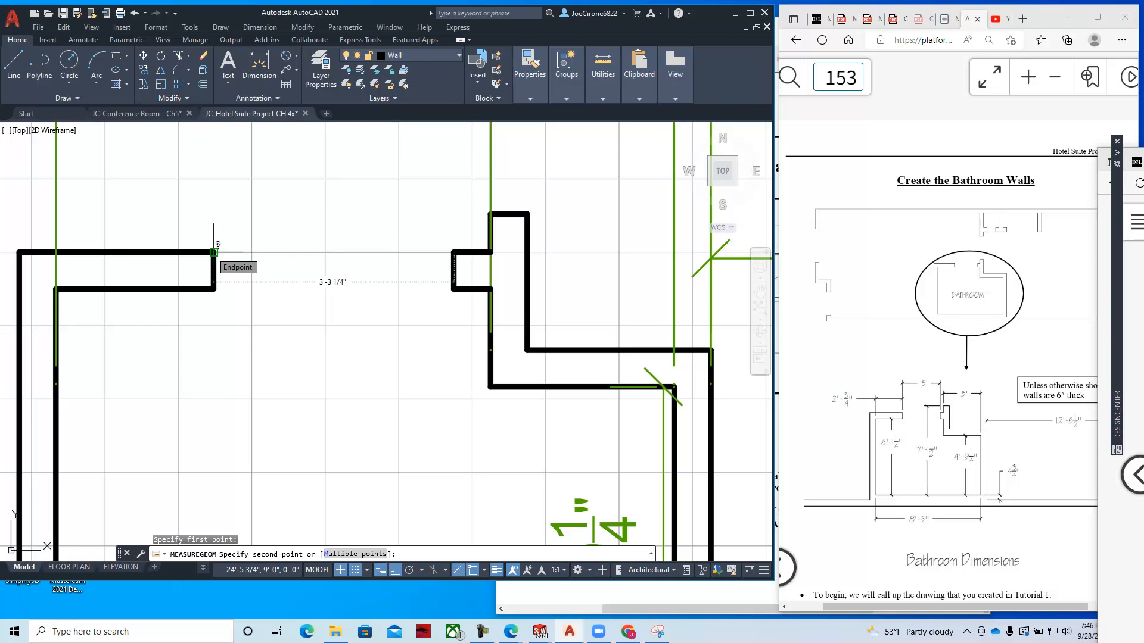
{"action": "key", "text": "Escape"}
- Erase the short vertical line closing the right door jamb
{"action": "left_click", "coordinate": [468, 256]}
{"action": "left_click", "coordinate": [434, 268]}
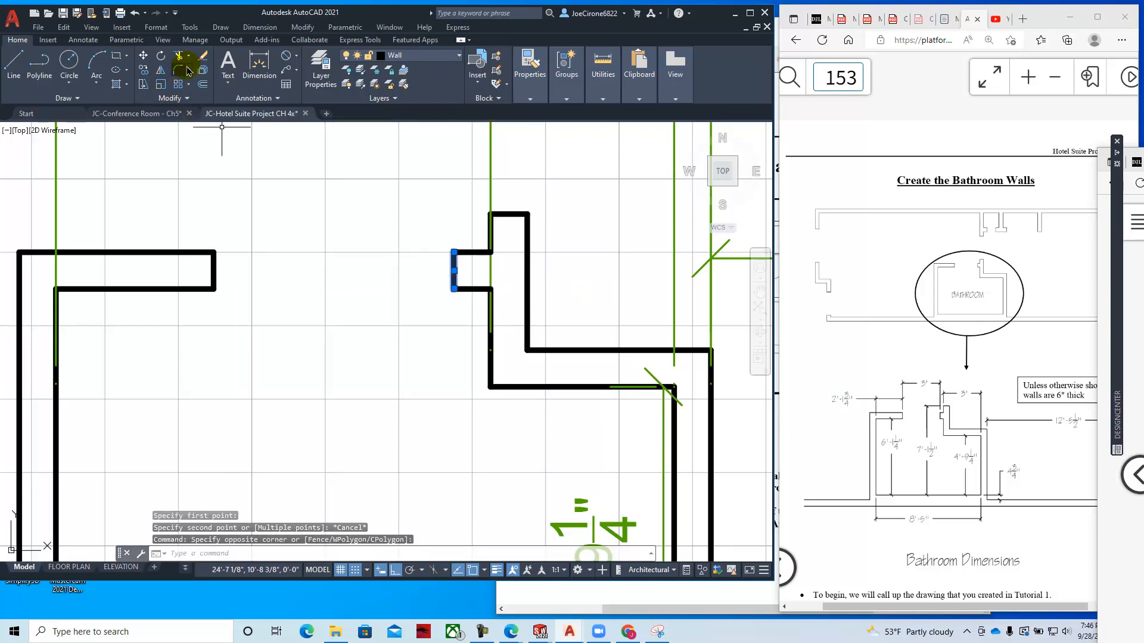
{"action": "left_click", "coordinate": [203, 57]}
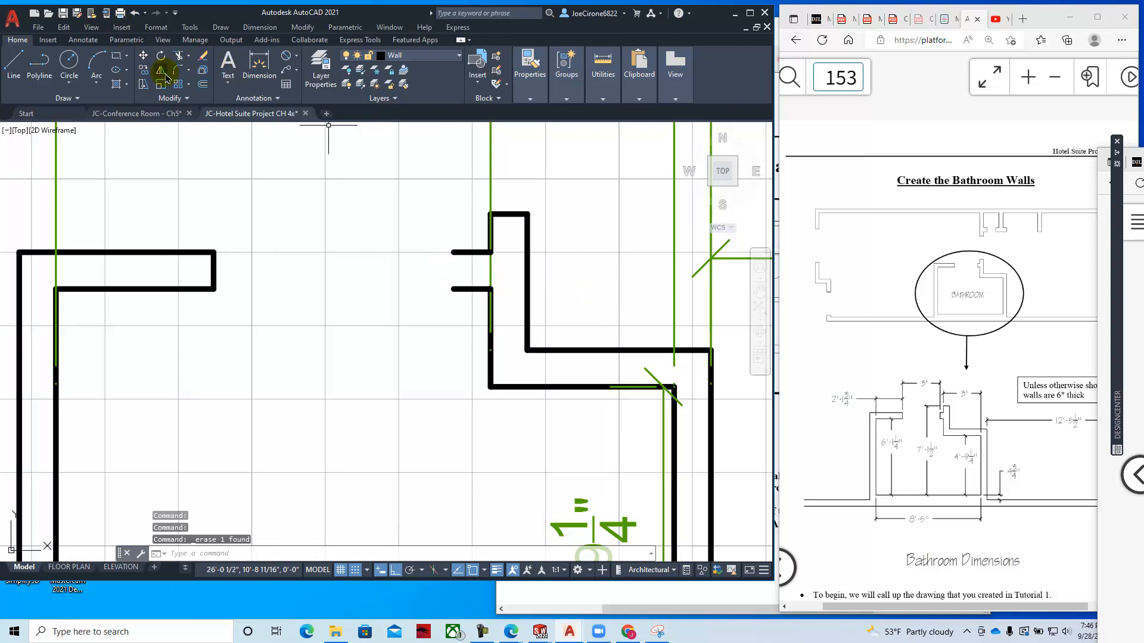
- Offset the left wall end's vertical line 3' across the door opening toward the right jamb
{"action": "left_click", "coordinate": [203, 85]}
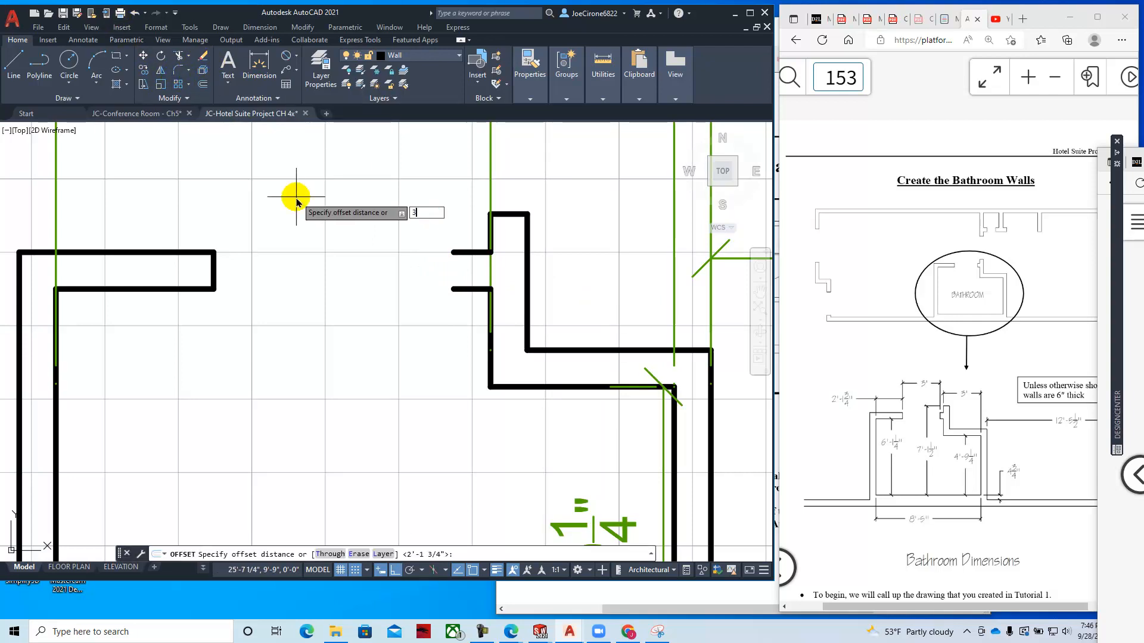
{"action": "type", "text": "3'"}
{"action": "key", "text": "Return"}
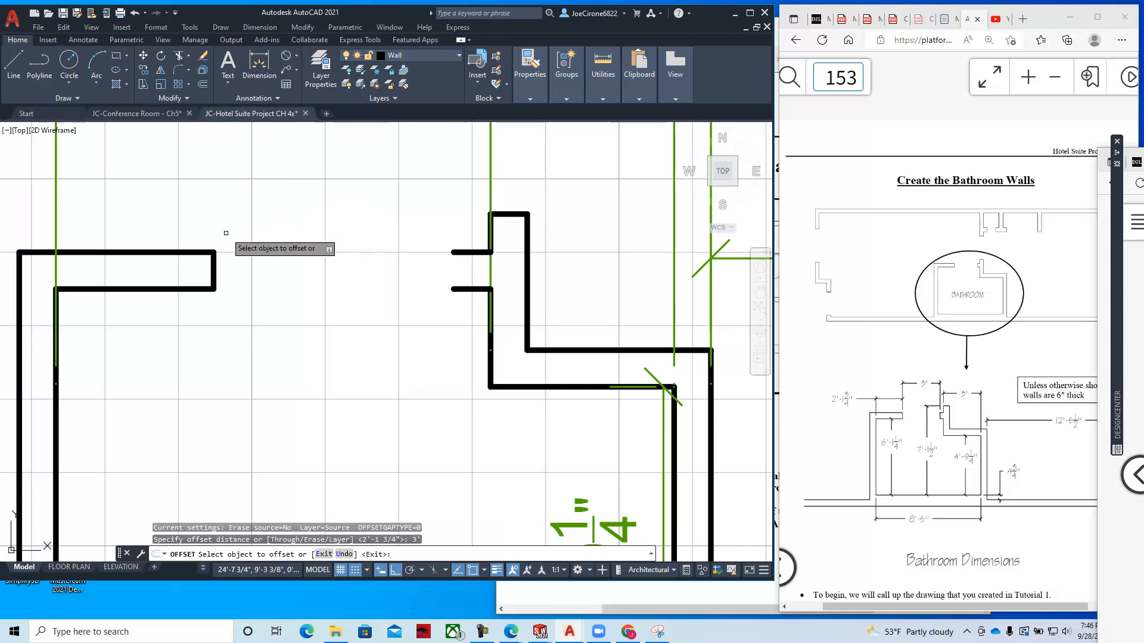
{"action": "left_click", "coordinate": [215, 269]}
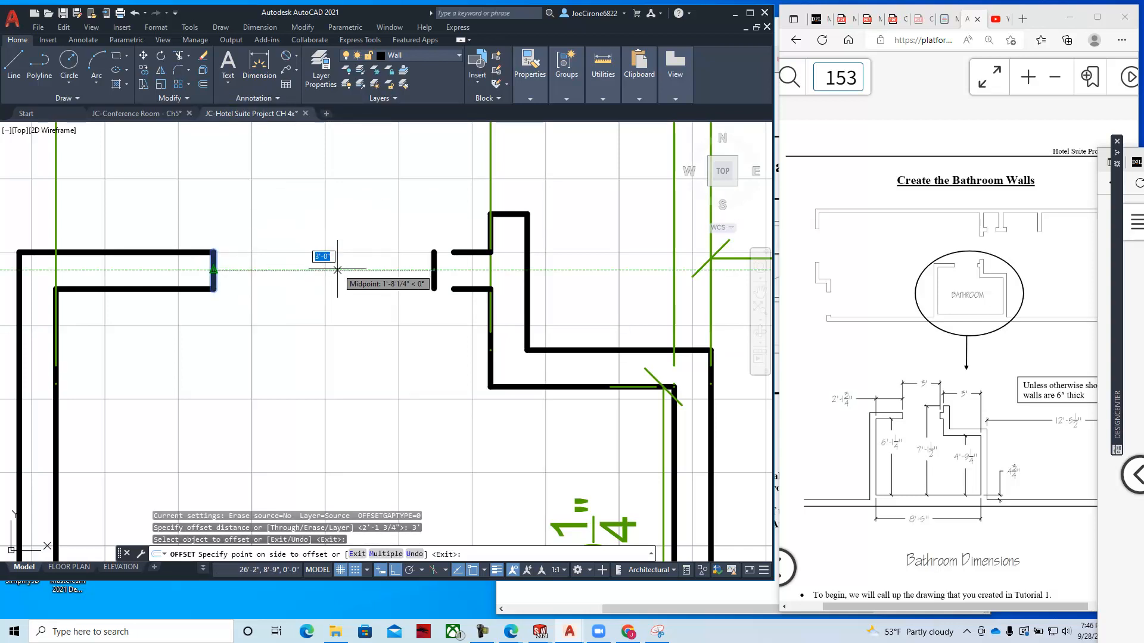
{"action": "left_click", "coordinate": [334, 270]}
{"action": "key", "text": "Escape"}
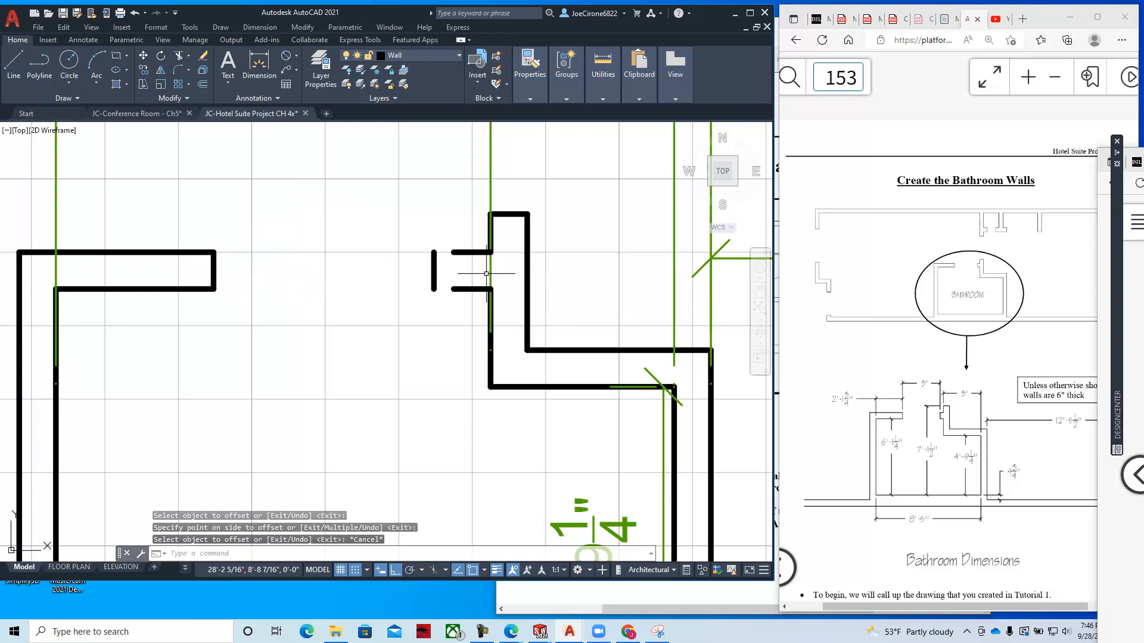
- Extend the right jamb's two short horizontal lines to the new vertical line to close the jamb
{"action": "middle_click_drag", "start_coordinate": [485, 273], "coordinate": [388, 282]}
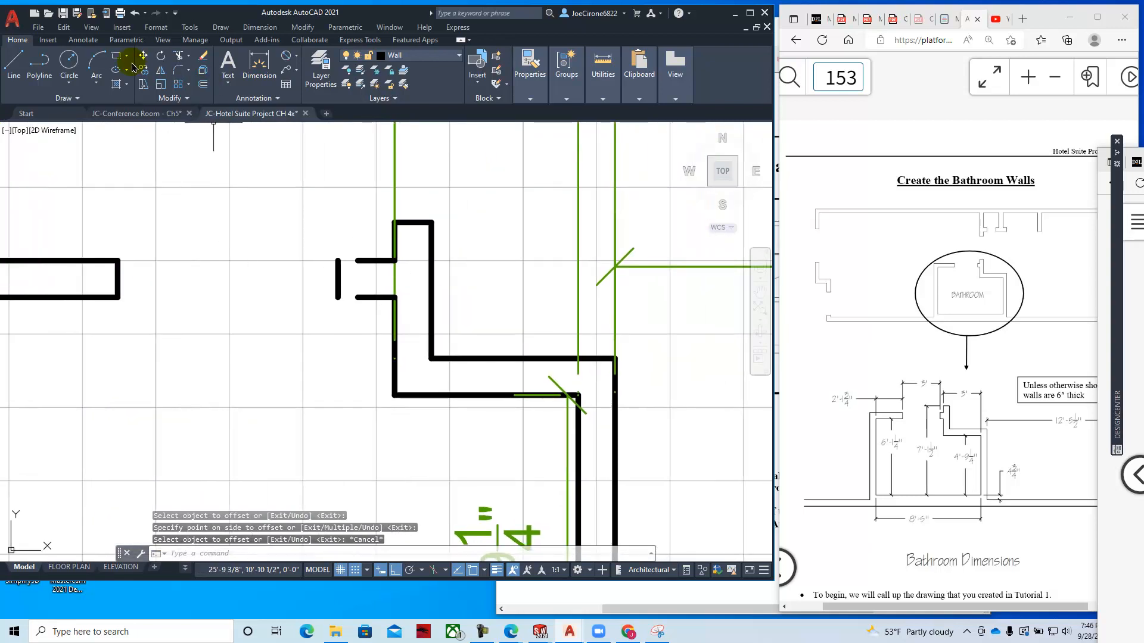
{"action": "left_click", "coordinate": [188, 56]}
{"action": "left_click", "coordinate": [197, 91]}
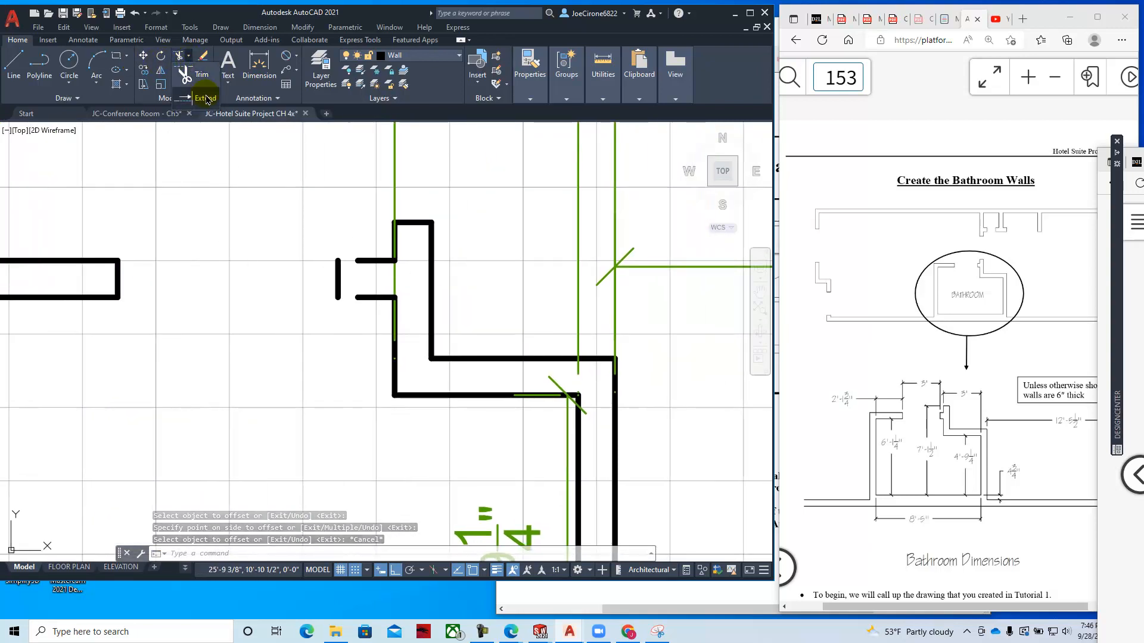
{"action": "left_click", "coordinate": [362, 262]}
{"action": "left_click", "coordinate": [366, 295]}
{"action": "key", "text": "Escape"}
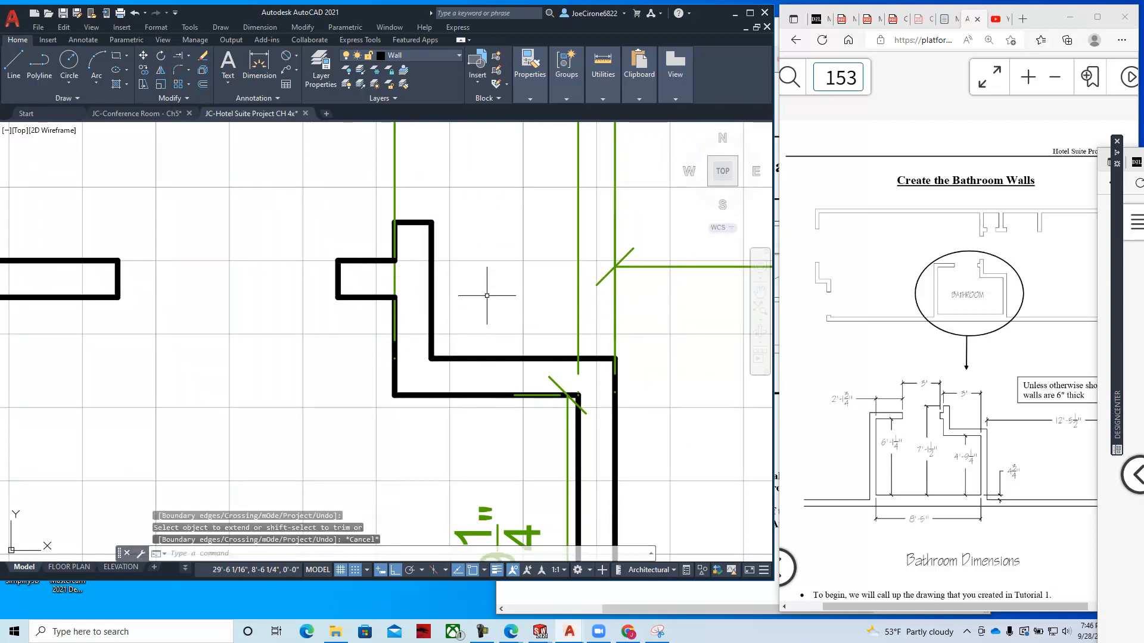
- Make Dimension the current layer and bring up the annotation tools
{"action": "scroll", "coordinate": [480, 313], "scroll_direction": "down", "scroll_amount": 1}
{"action": "scroll", "coordinate": [481, 313], "scroll_direction": "down", "scroll_amount": 1}
{"action": "scroll", "coordinate": [459, 299], "scroll_direction": "down", "scroll_amount": 1}
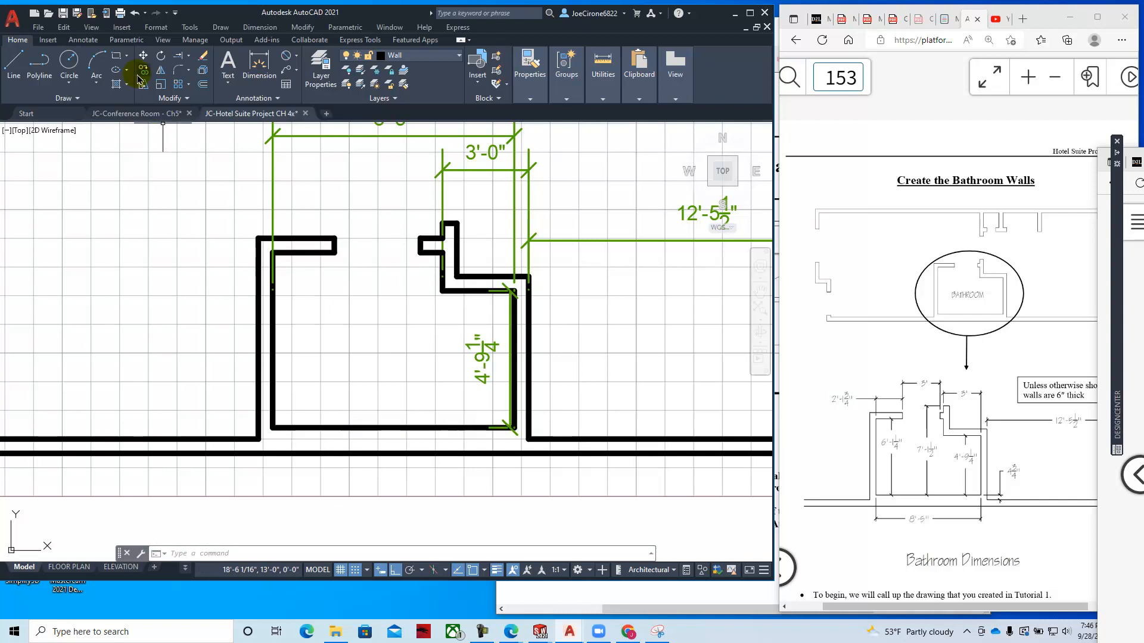
{"action": "left_click", "coordinate": [87, 40]}
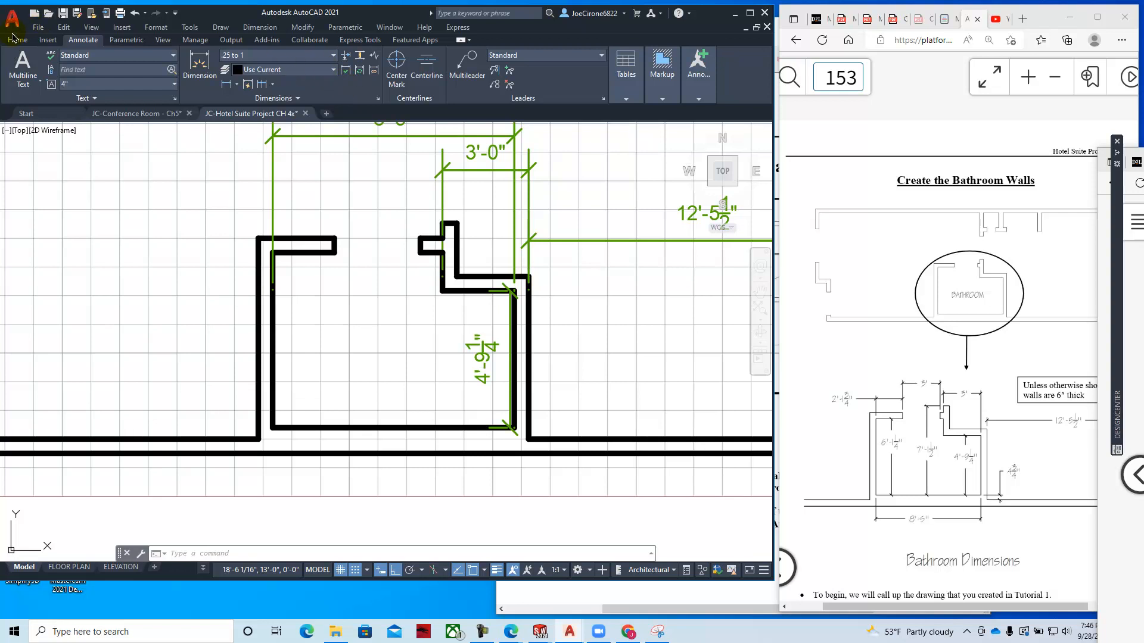
{"action": "left_click", "coordinate": [16, 40]}
{"action": "left_click", "coordinate": [457, 56]}
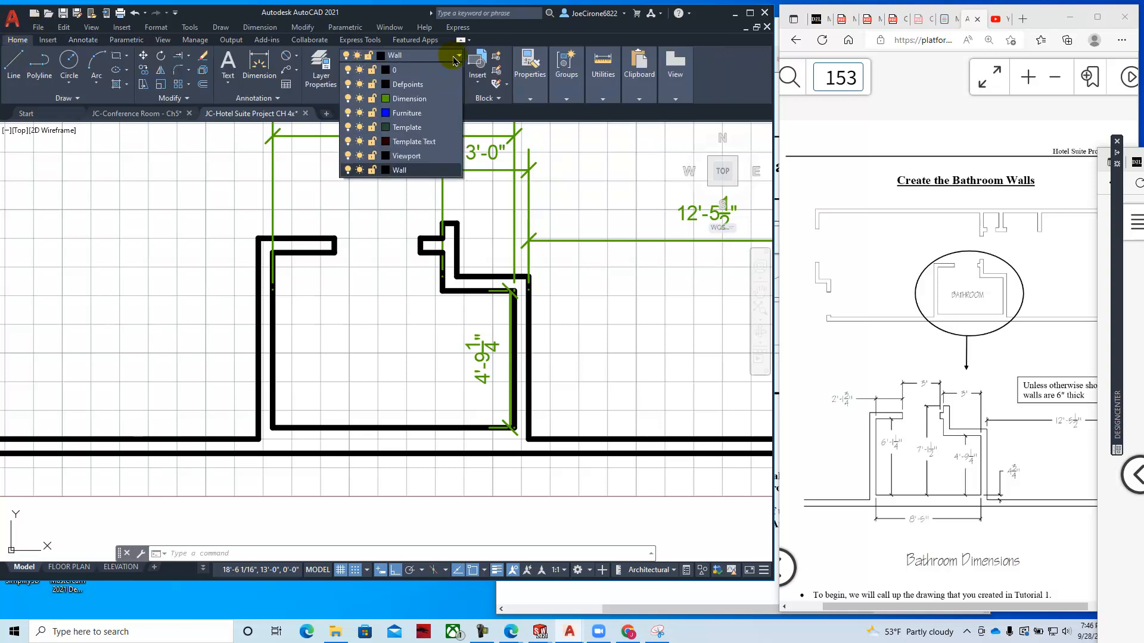
{"action": "left_click", "coordinate": [409, 99]}
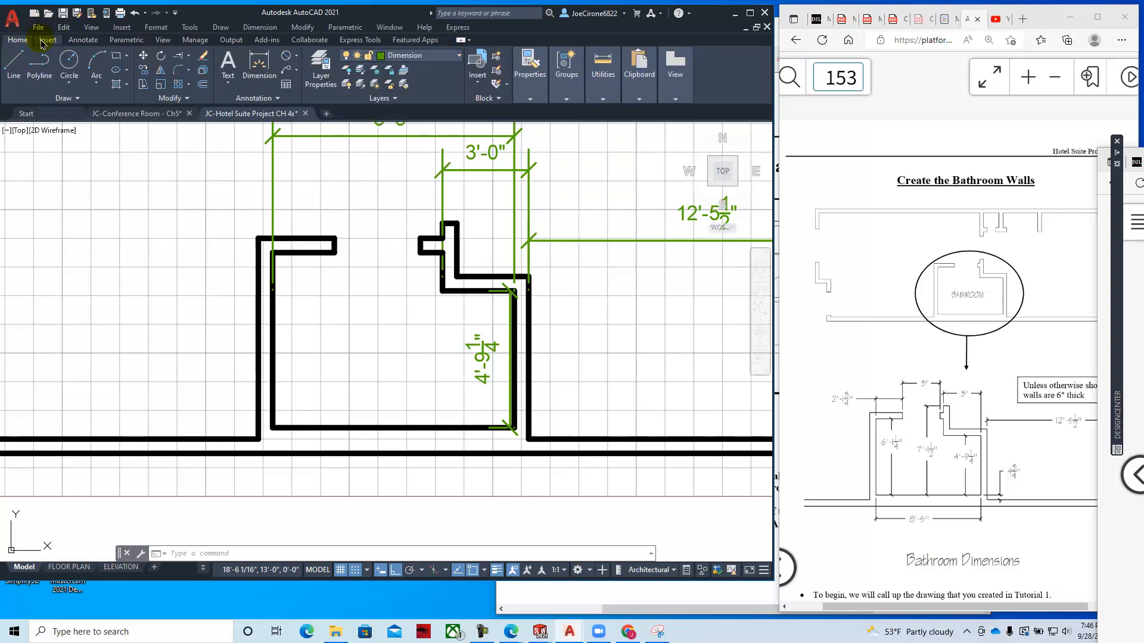
{"action": "left_click", "coordinate": [74, 42]}
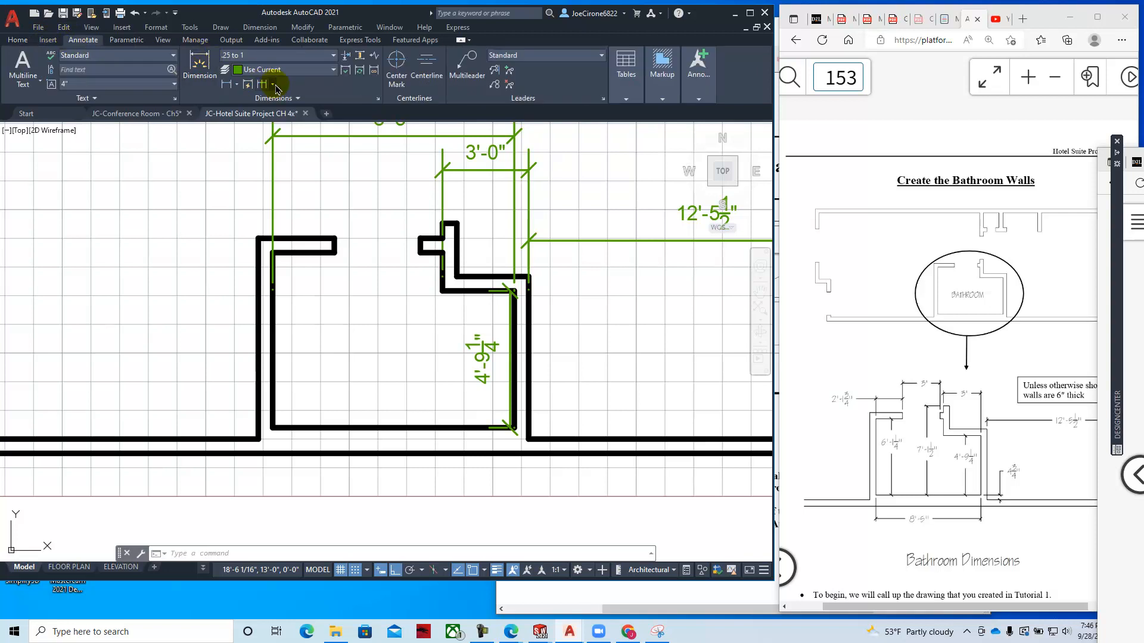
{"action": "left_click", "coordinate": [227, 86]}
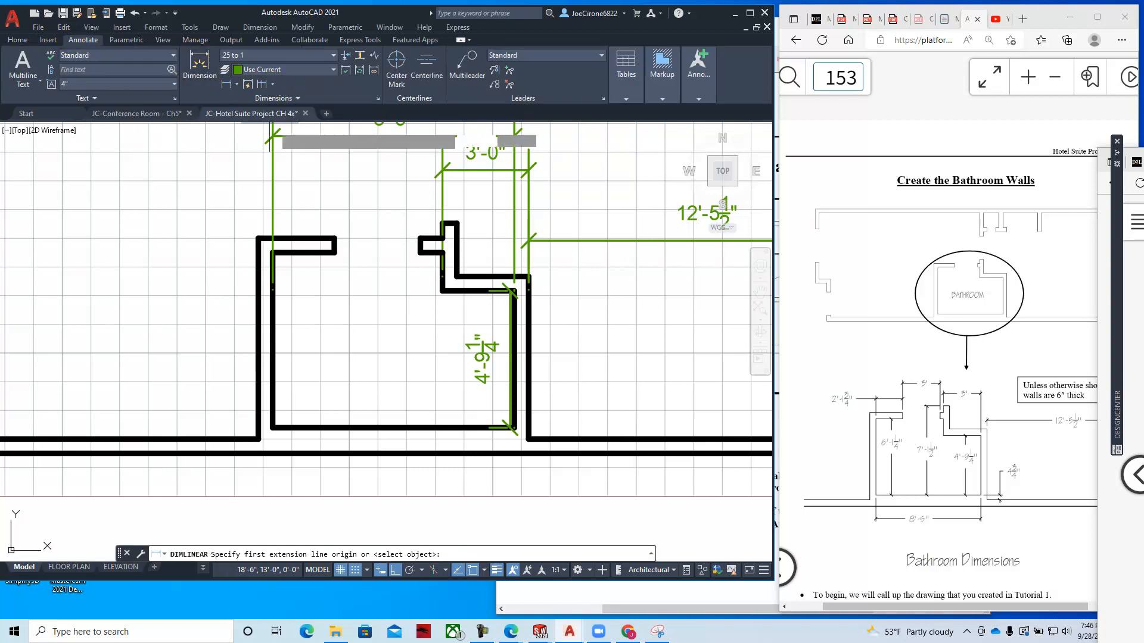
{"action": "left_click", "coordinate": [334, 251]}
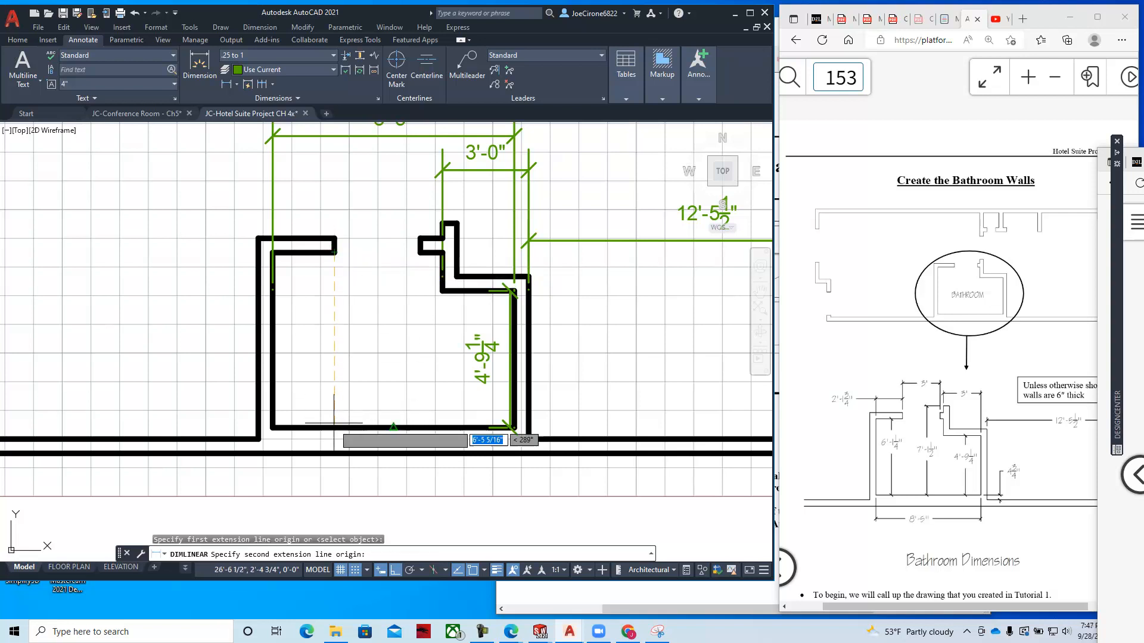
{"action": "key", "text": "Escape"}
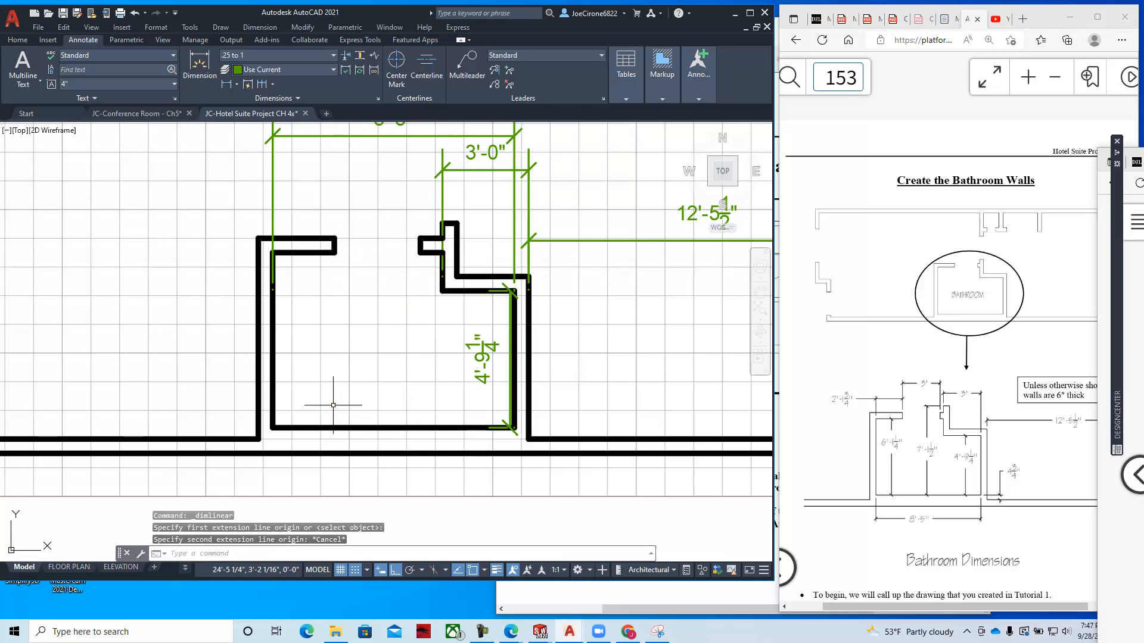
- Add a vertical linear dimension from the left wall end's lower corner perpendicular to the bathroom's bottom inner wall line
{"action": "left_click", "coordinate": [228, 85]}
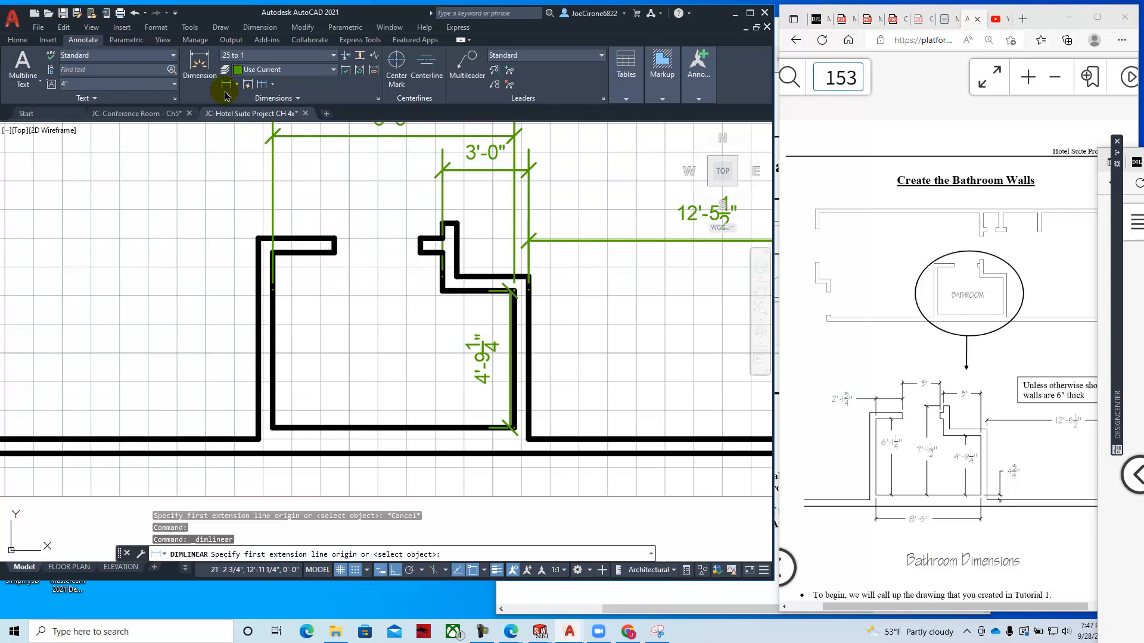
{"action": "left_click", "coordinate": [334, 253]}
{"action": "right_click", "coordinate": [336, 322], "text": "shift"}
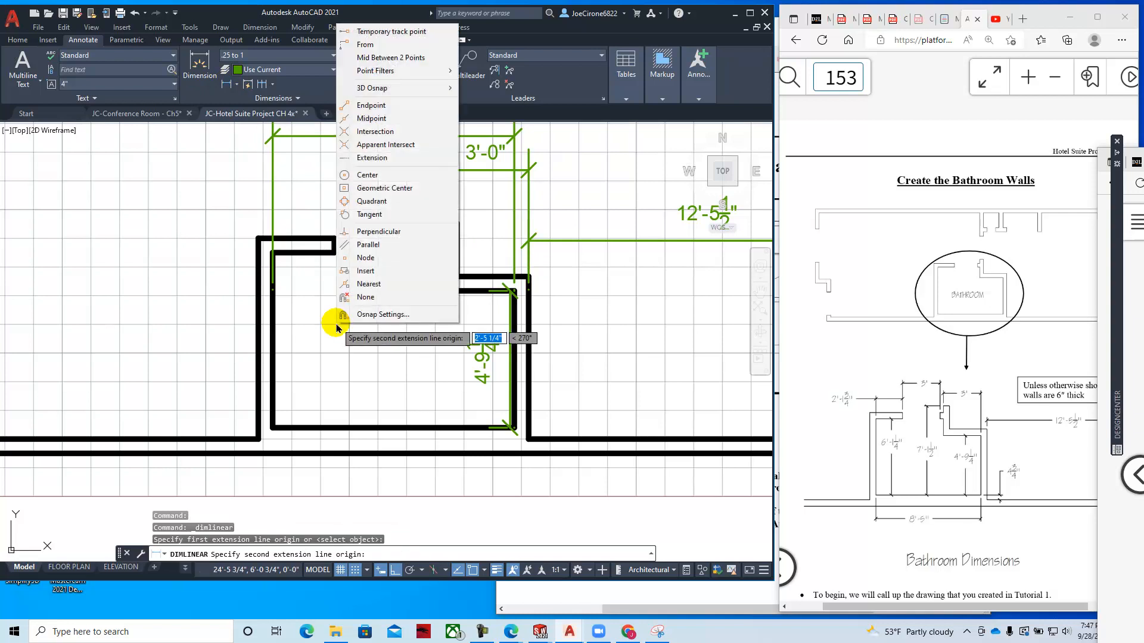
{"action": "left_click", "coordinate": [363, 234]}
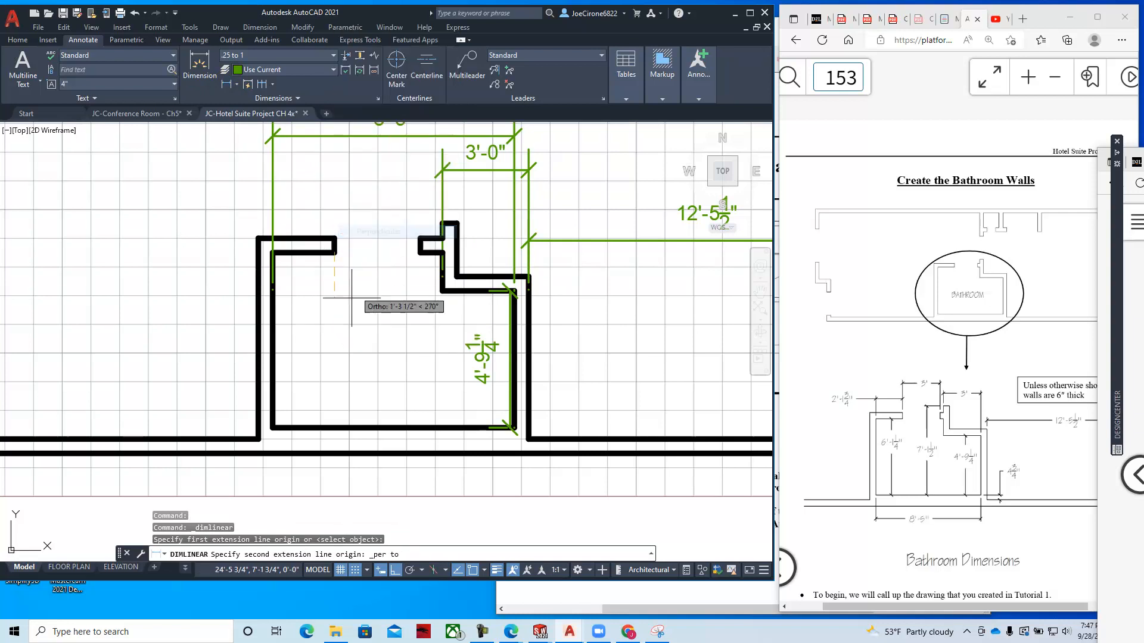
{"action": "left_click", "coordinate": [334, 422]}
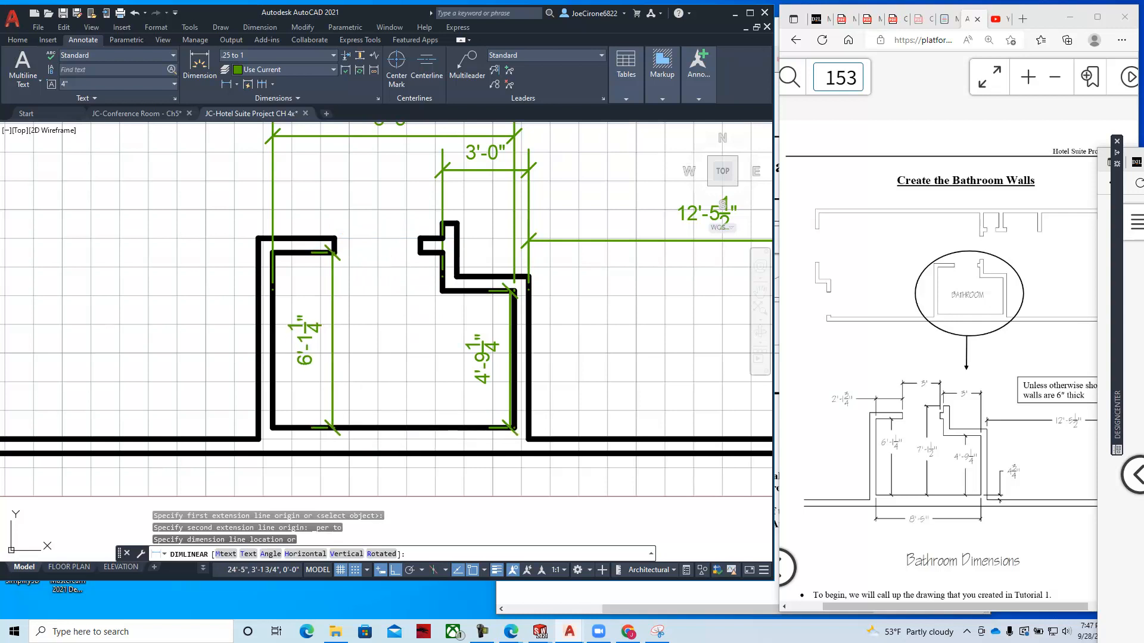
{"action": "left_click", "coordinate": [332, 334]}
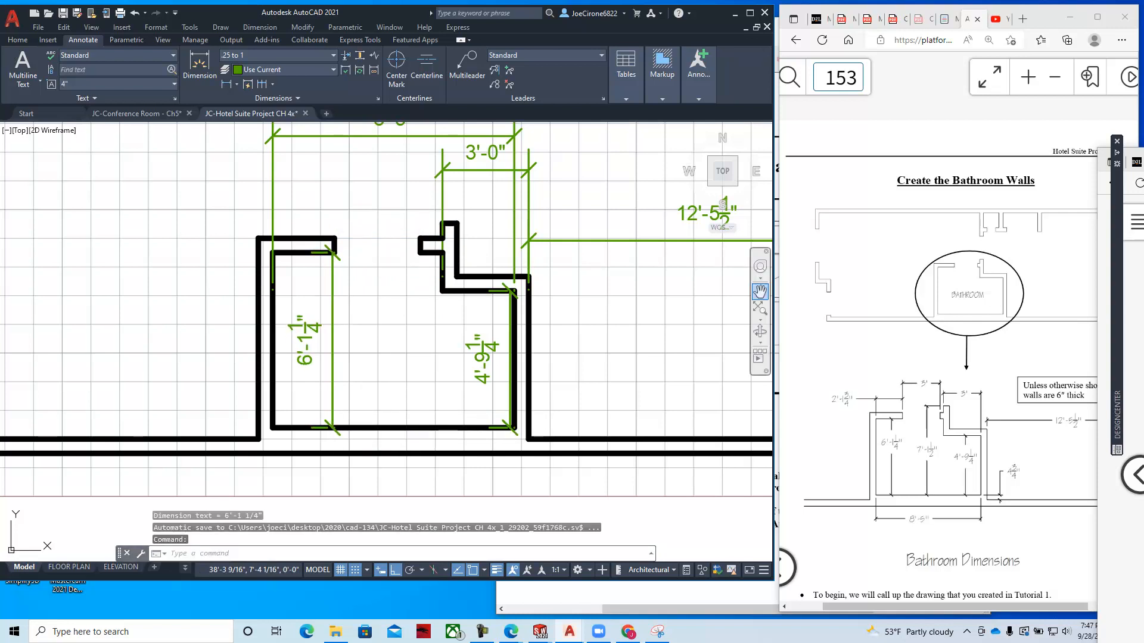
- Add a horizontal linear dimension above the bathroom from the left wall's inner corner to the end of the short top wall
{"action": "left_click_drag", "start_coordinate": [1143, 154], "coordinate": [1039, 149]}
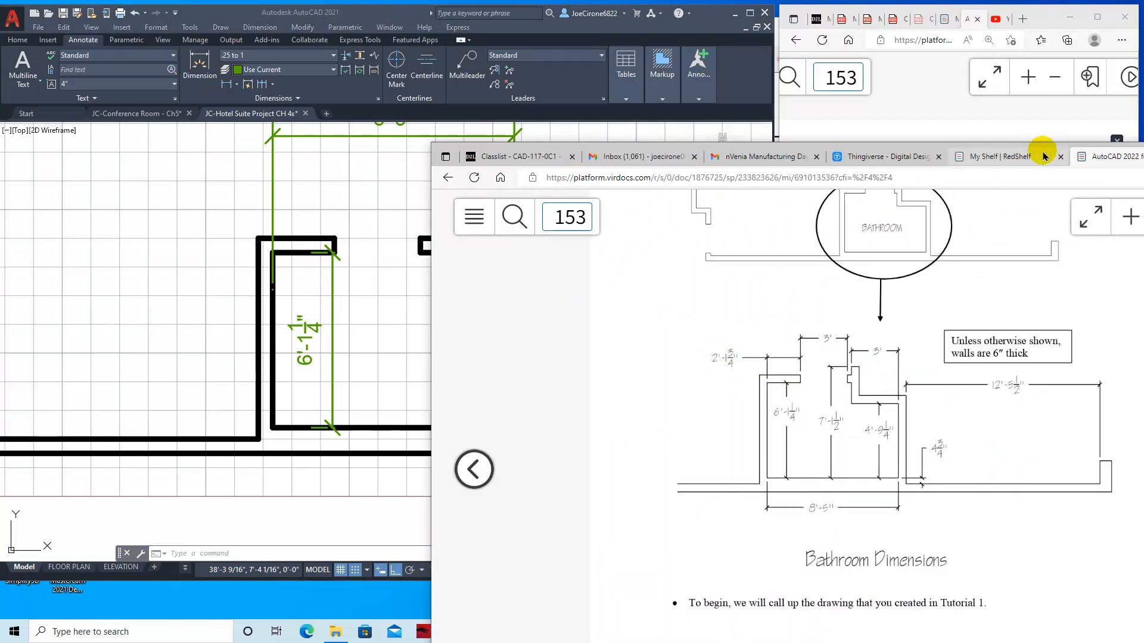
{"action": "left_click_drag", "start_coordinate": [1126, 152], "coordinate": [1143, 156]}
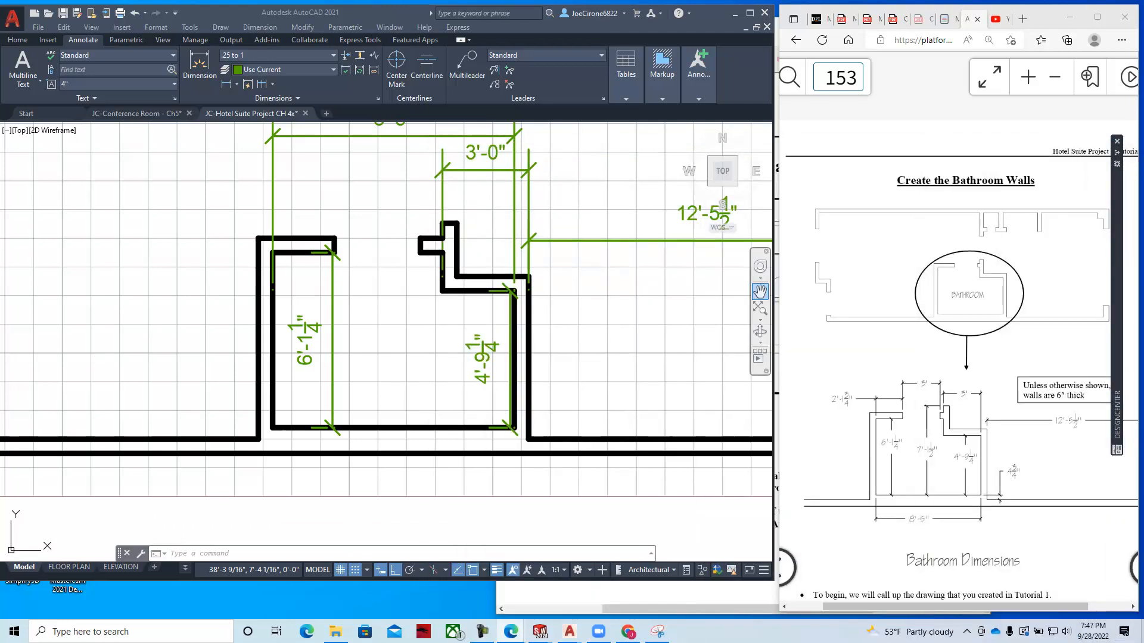
{"action": "left_click", "coordinate": [224, 87]}
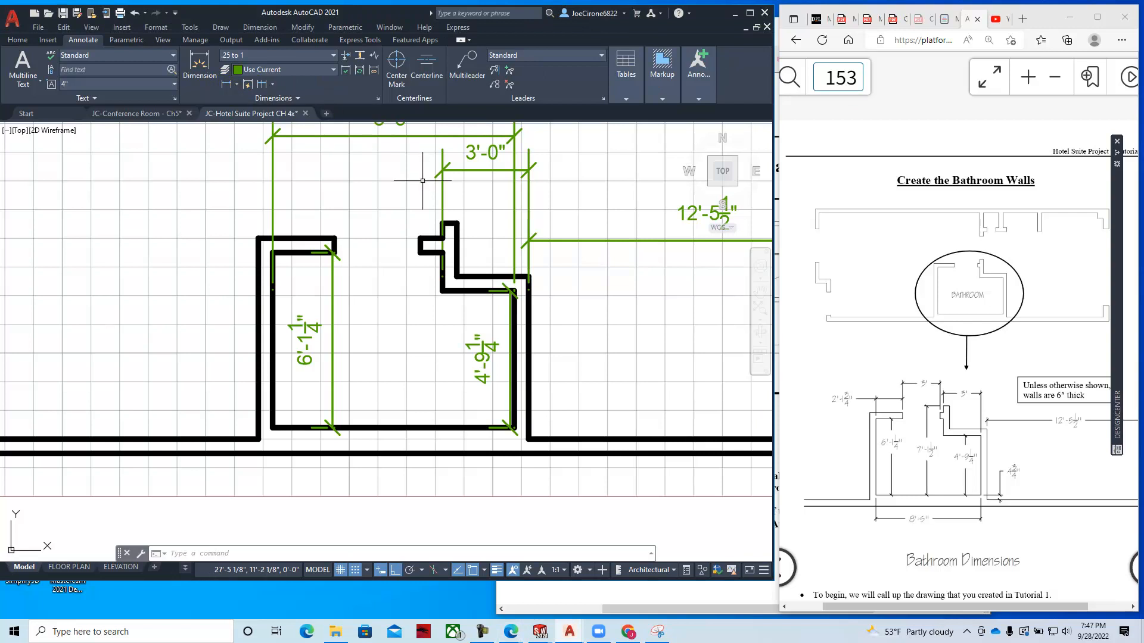
{"action": "left_click", "coordinate": [225, 87]}
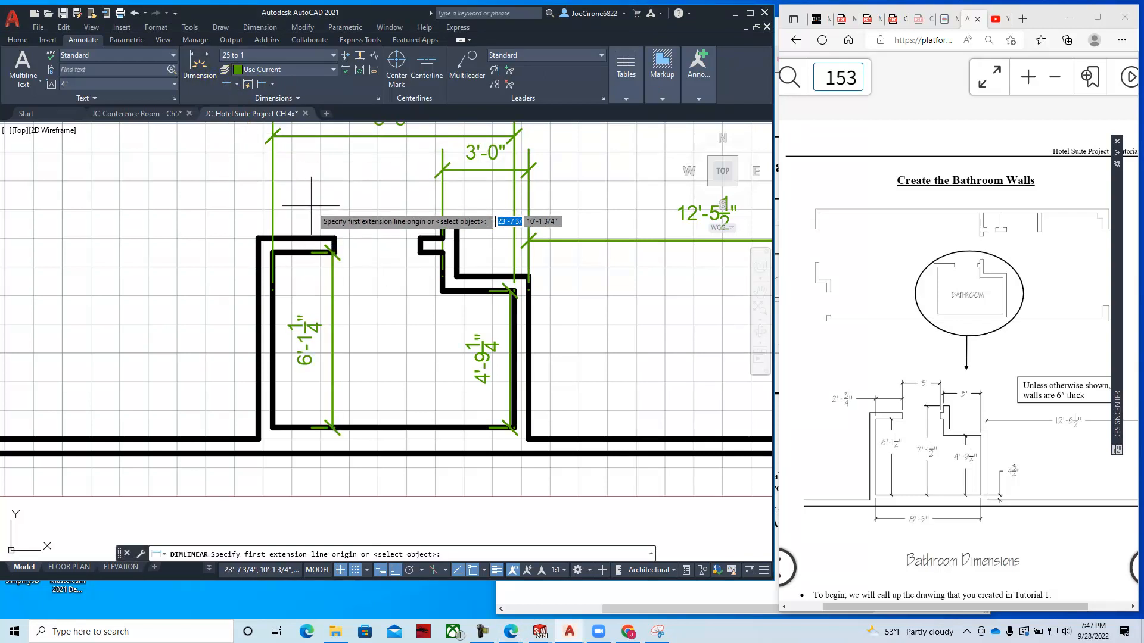
{"action": "left_click", "coordinate": [226, 84]}
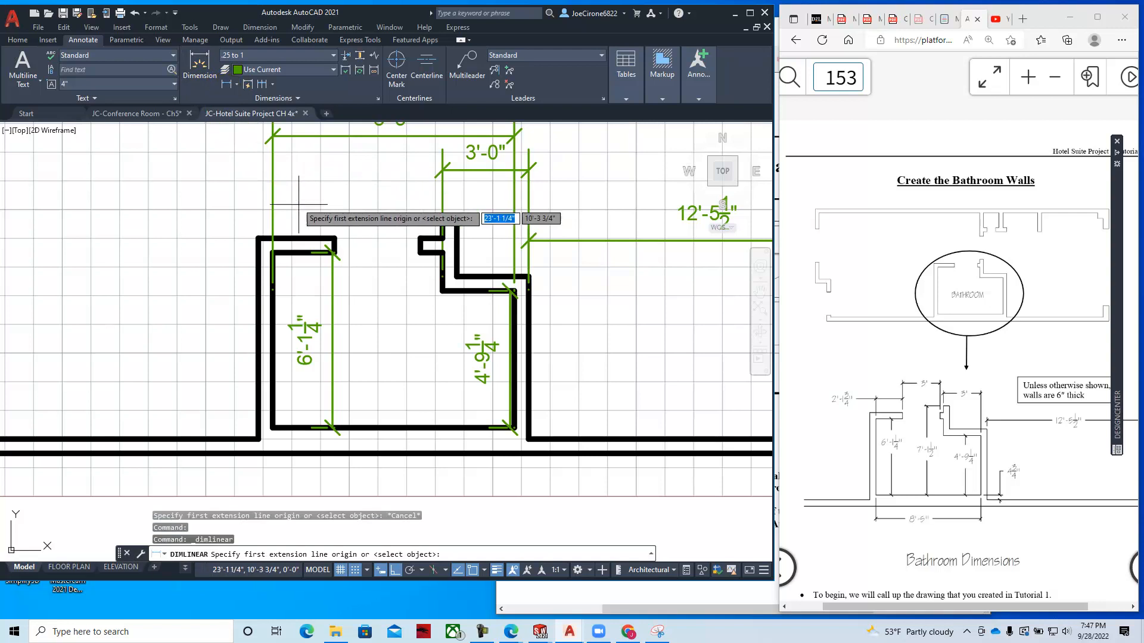
{"action": "left_click", "coordinate": [334, 238]}
{"action": "left_click", "coordinate": [333, 252]}
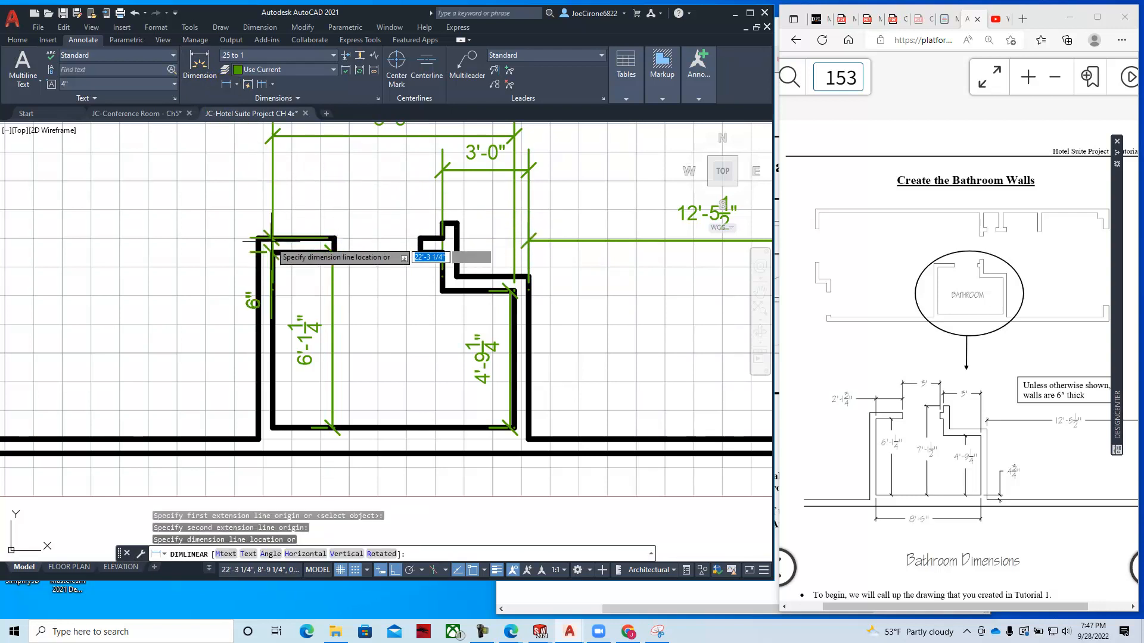
{"action": "left_click", "coordinate": [291, 205]}
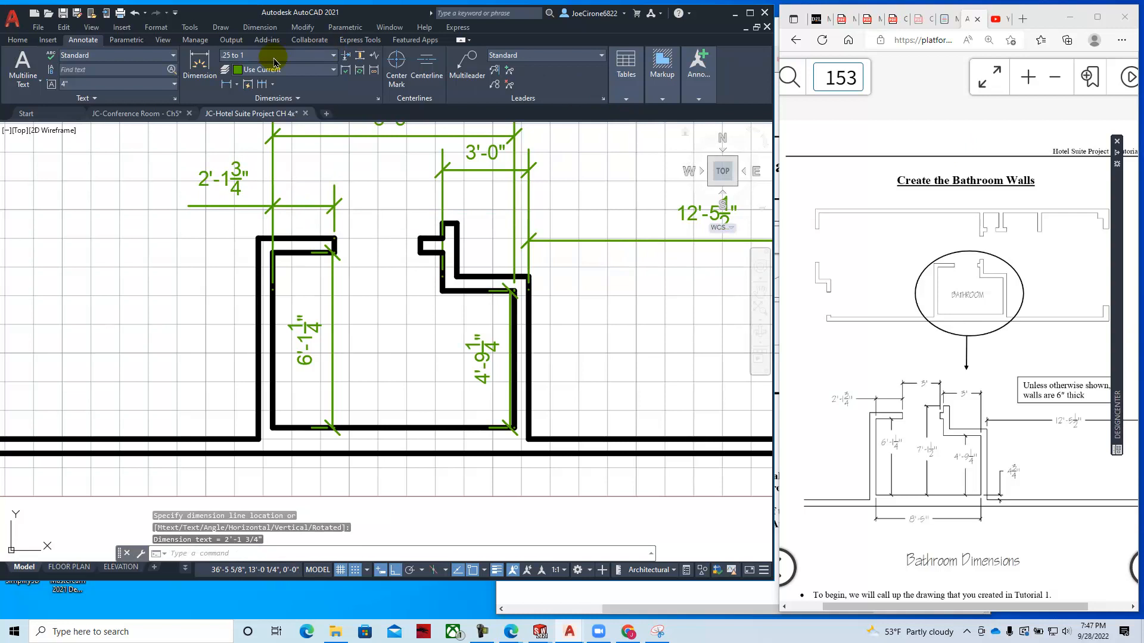
- Add a horizontal linear dimension across the bathroom door opening, from the left wall end's upper corner to the right jamb's upper corner
{"action": "left_click", "coordinate": [227, 86]}
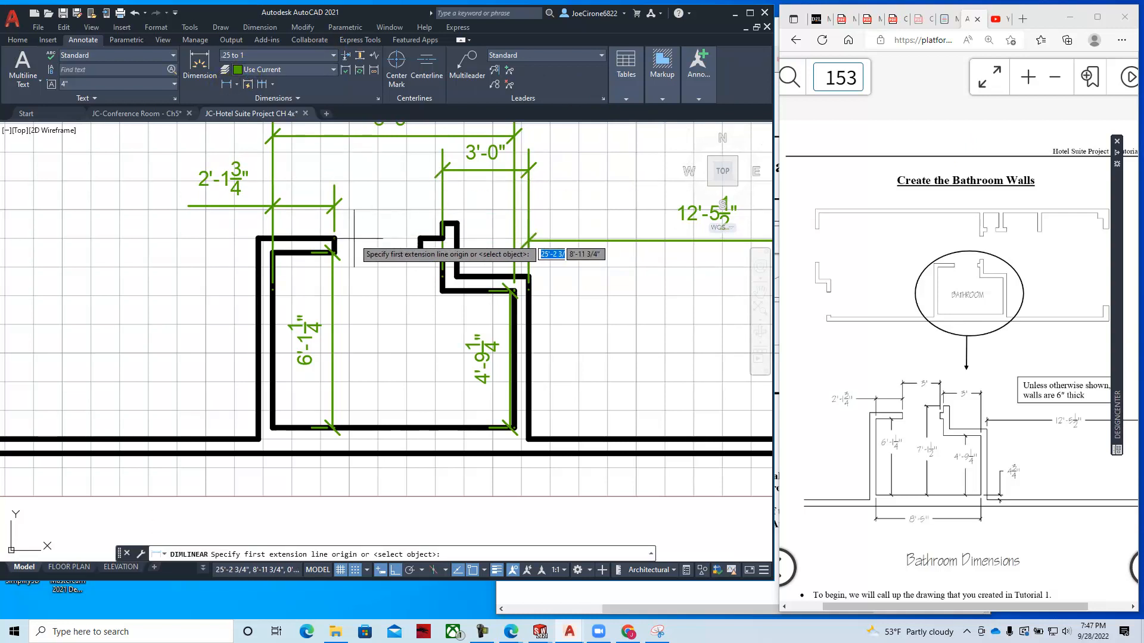
{"action": "left_click", "coordinate": [335, 237]}
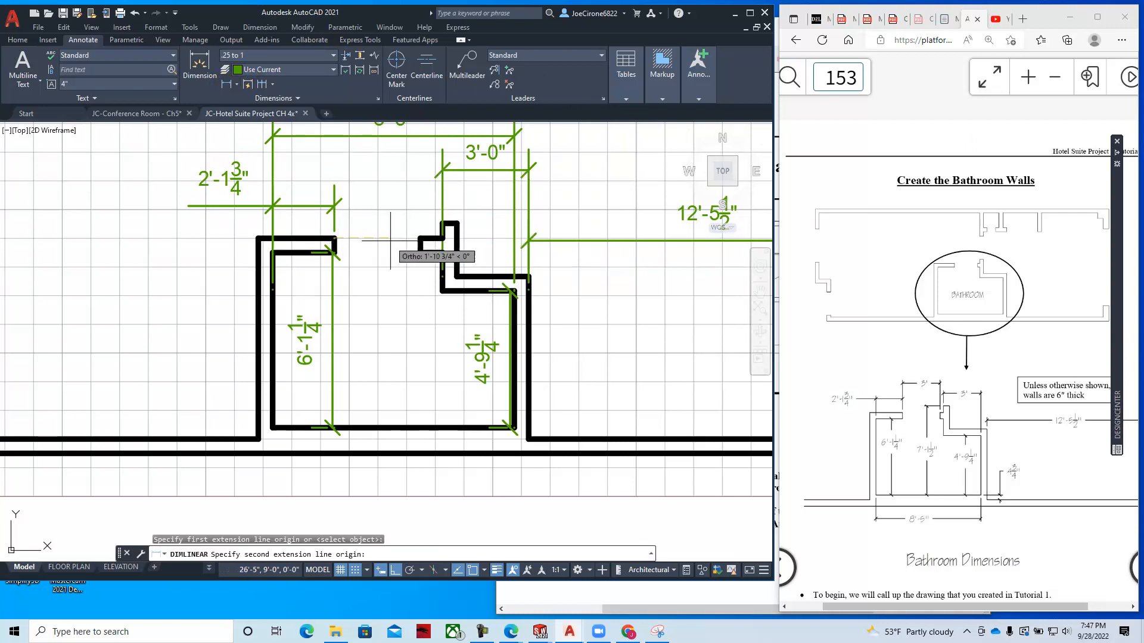
{"action": "left_click", "coordinate": [420, 238]}
{"action": "left_click", "coordinate": [384, 178]}
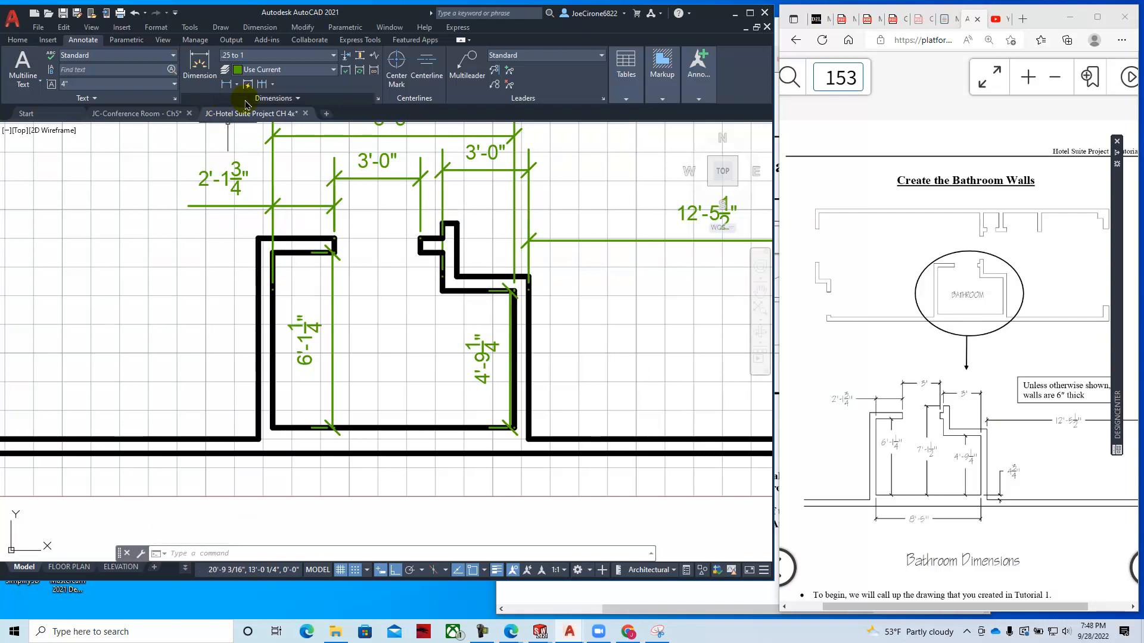
- Add a vertical linear dimension from the upper left corner of the right-hand wall perpendicular to the bathroom's bottom inner line, placed inside the room
{"action": "left_click", "coordinate": [226, 84]}
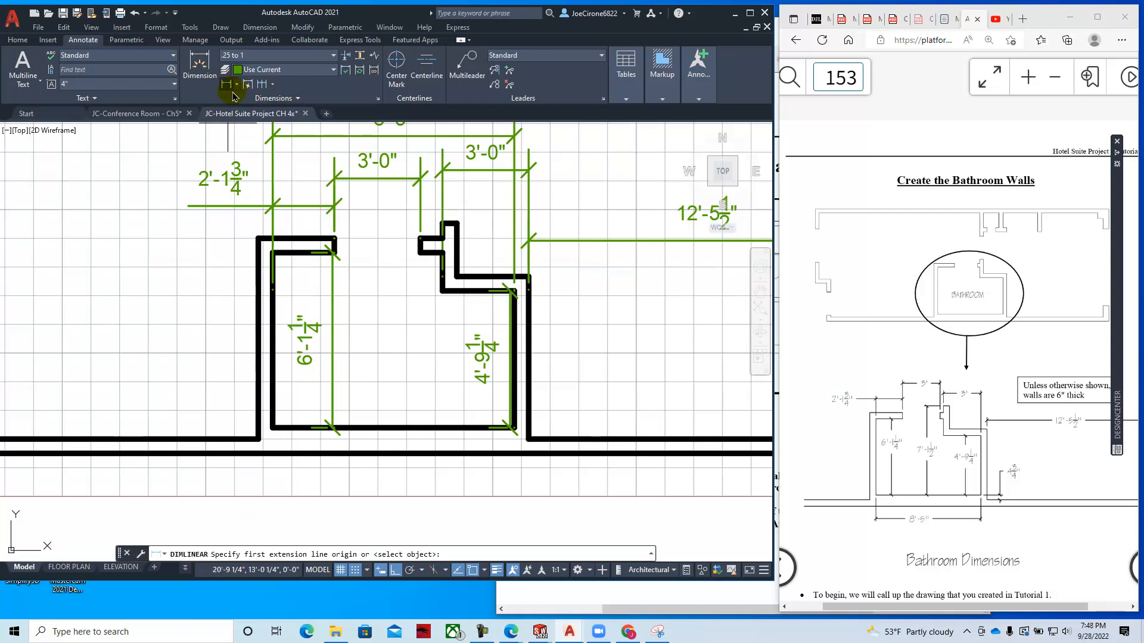
{"action": "left_click", "coordinate": [442, 225]}
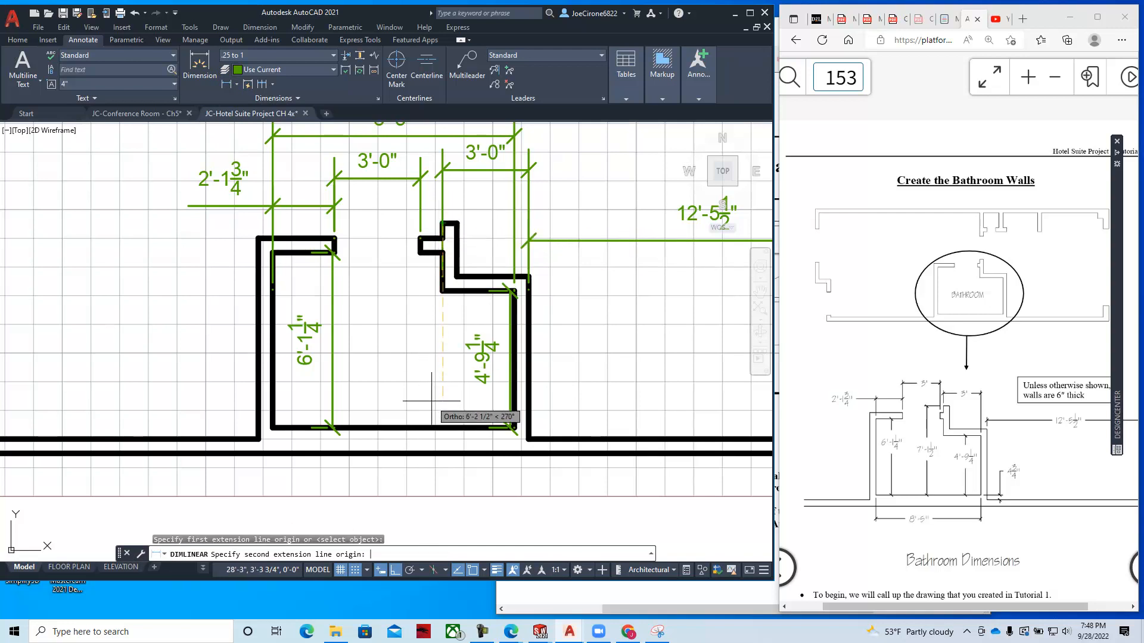
{"action": "key", "text": "shift"}
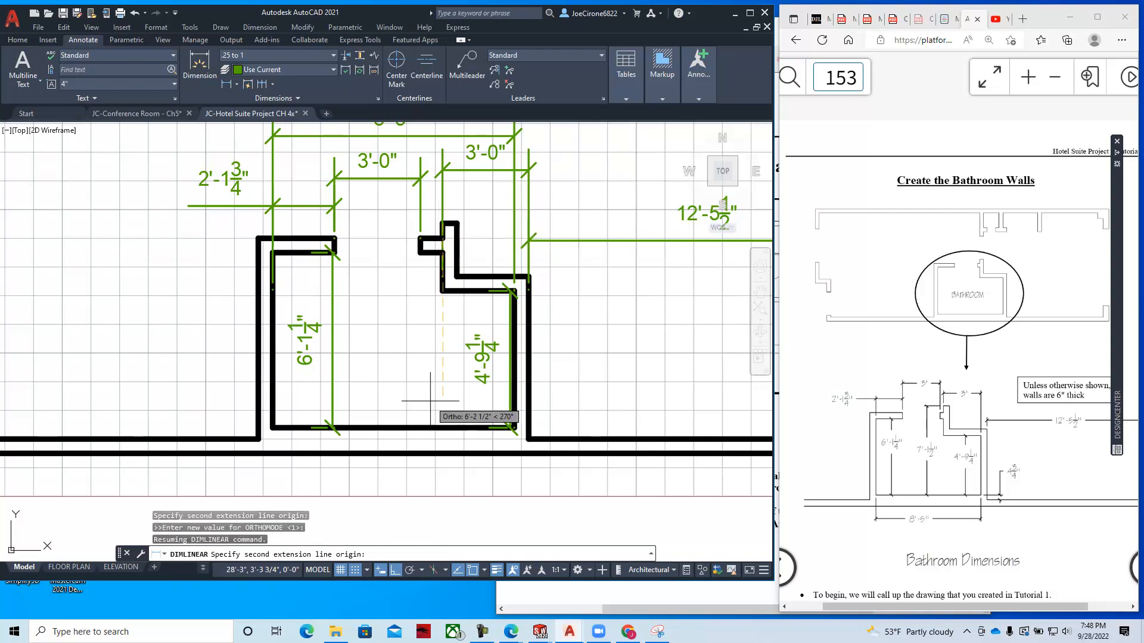
{"action": "right_click", "coordinate": [430, 400], "text": "shift"}
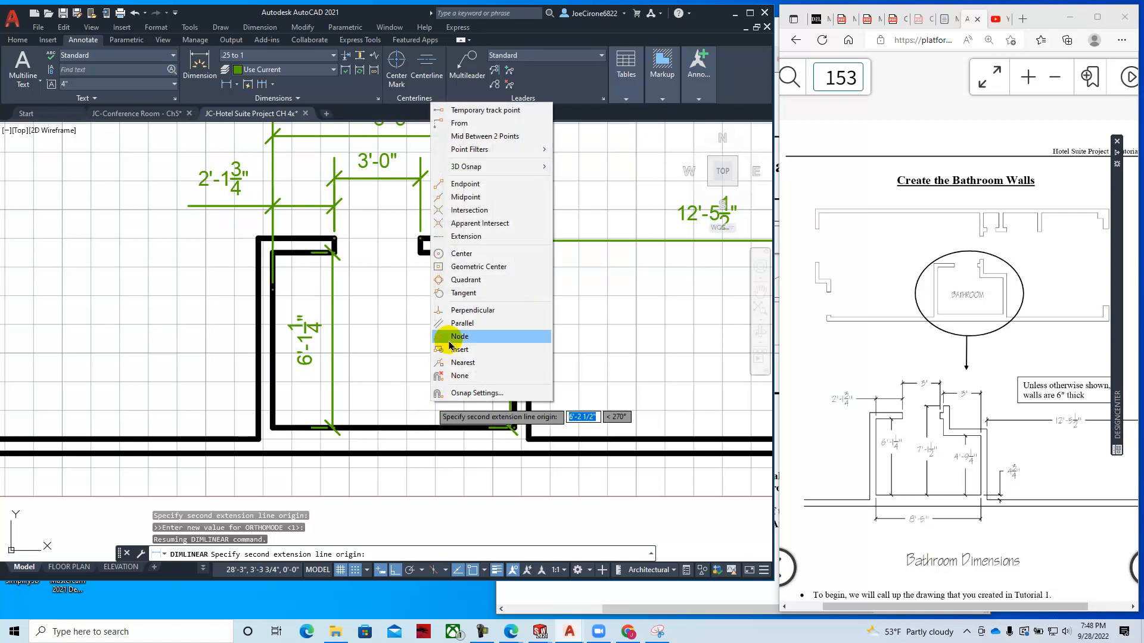
{"action": "left_click", "coordinate": [464, 320]}
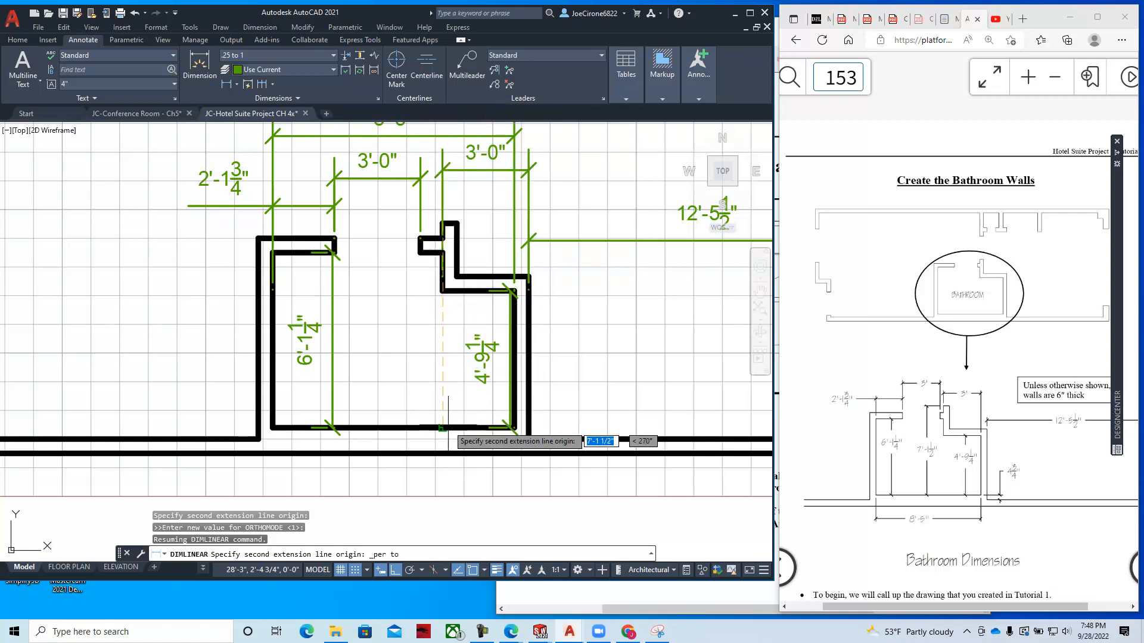
{"action": "left_click", "coordinate": [452, 427]}
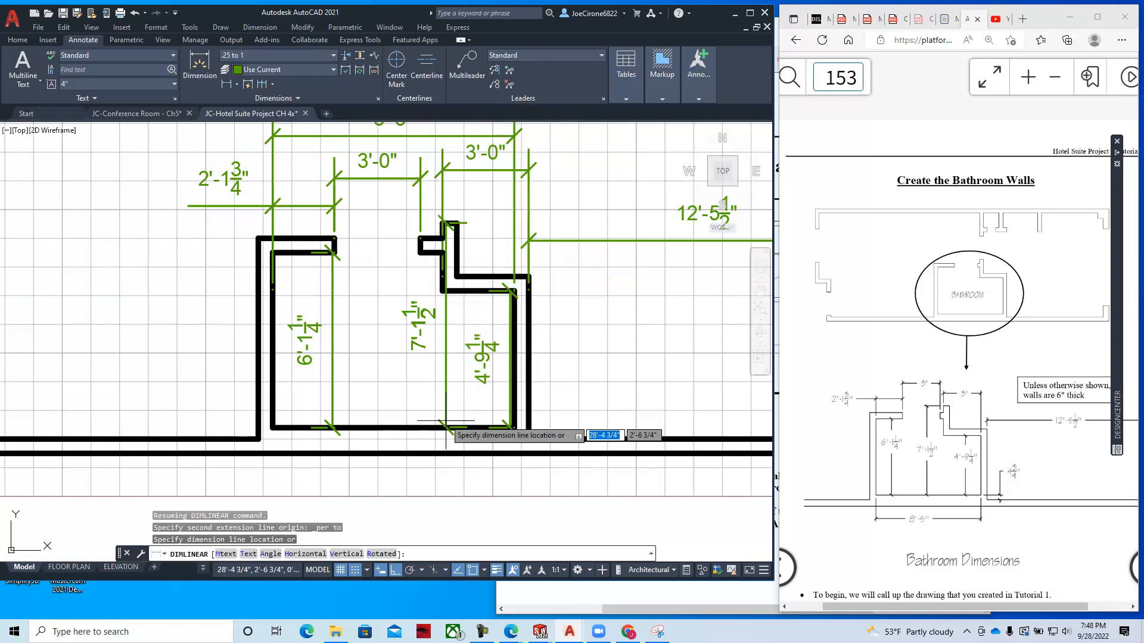
{"action": "left_click", "coordinate": [398, 380]}
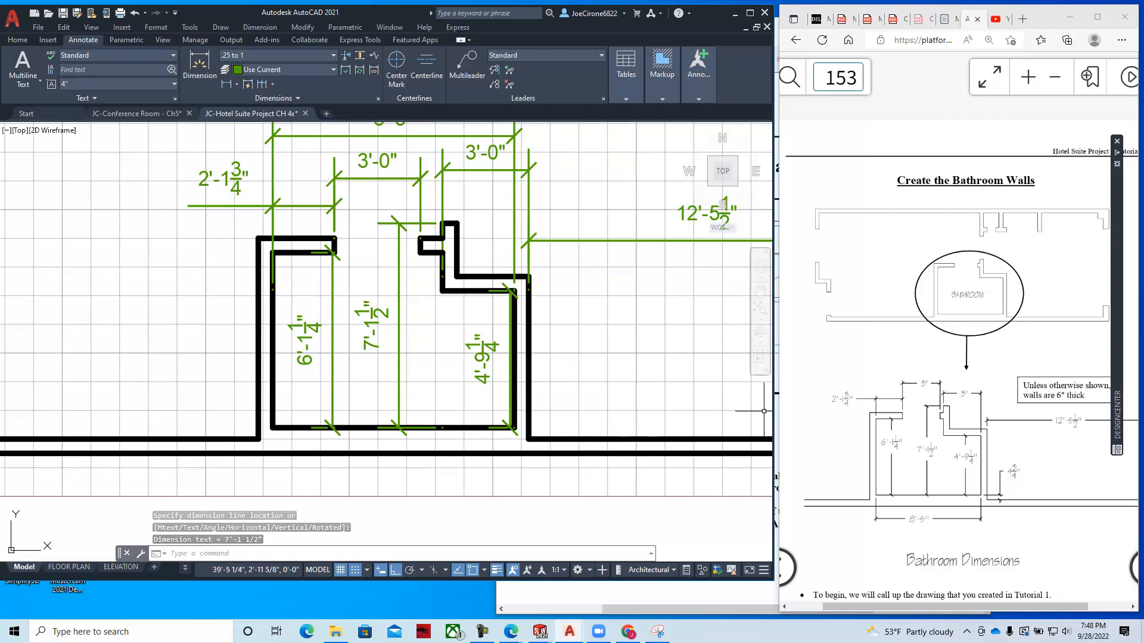
- Add a vertical linear dimension between the bathroom's lower right inner corner and the outer corner where its right wall meets the suite's bottom wall
{"action": "left_click_drag", "start_coordinate": [1143, 160], "coordinate": [569, 157]}
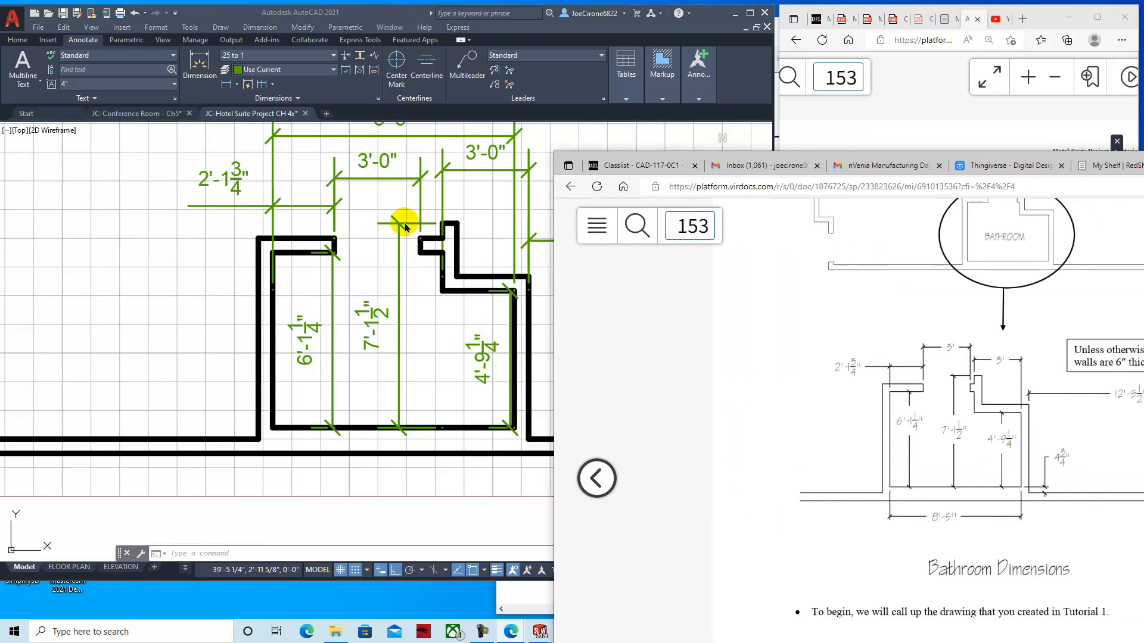
{"action": "scroll", "coordinate": [450, 229], "scroll_direction": "down", "scroll_amount": 2}
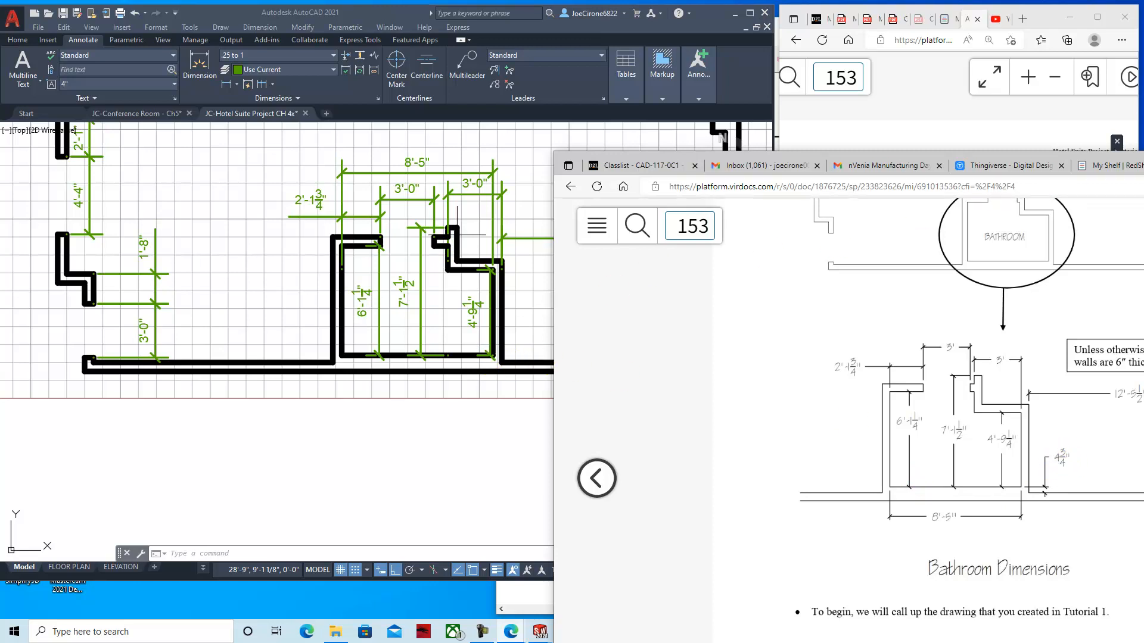
{"action": "scroll", "coordinate": [560, 310], "scroll_direction": "up", "scroll_amount": 4}
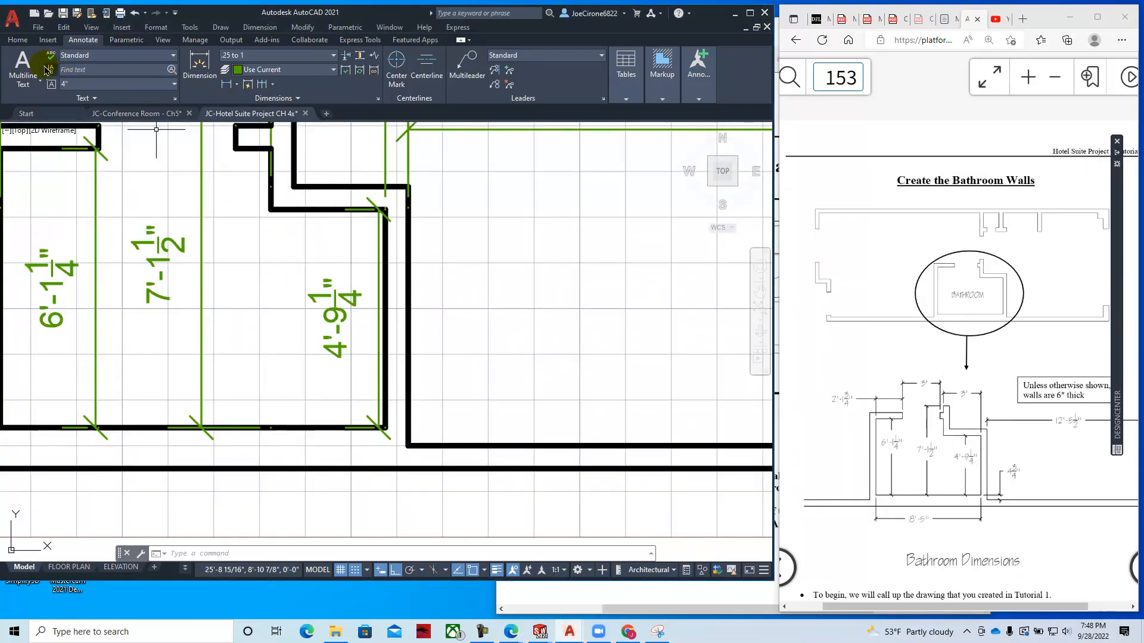
{"action": "left_click", "coordinate": [227, 84]}
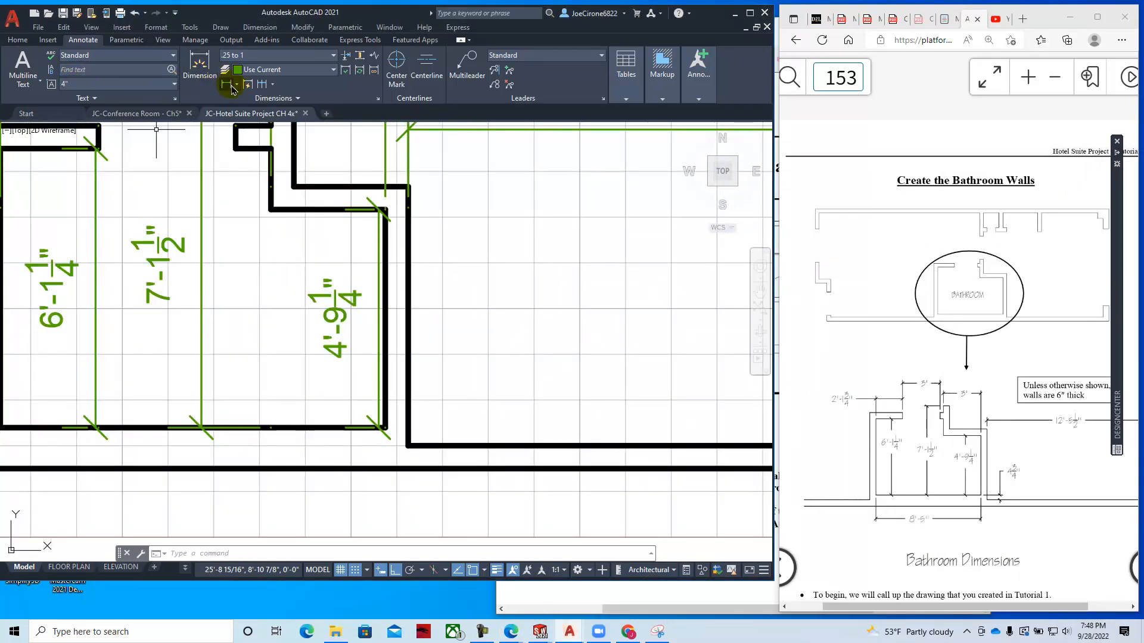
{"action": "left_click", "coordinate": [386, 428]}
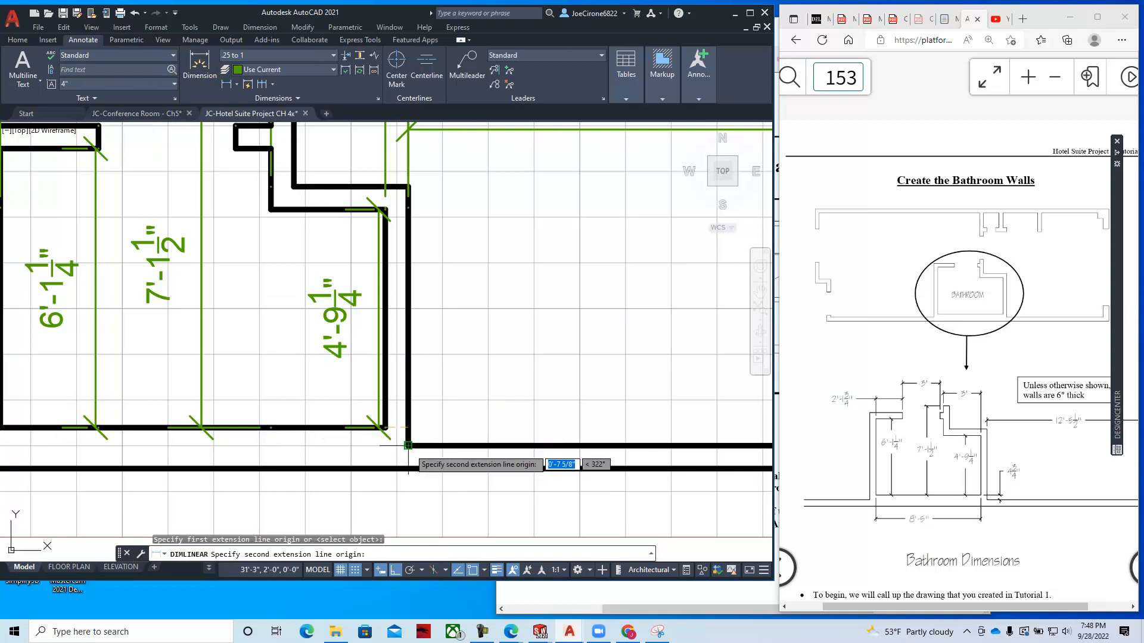
{"action": "left_click", "coordinate": [408, 445]}
{"action": "left_click", "coordinate": [471, 384]}
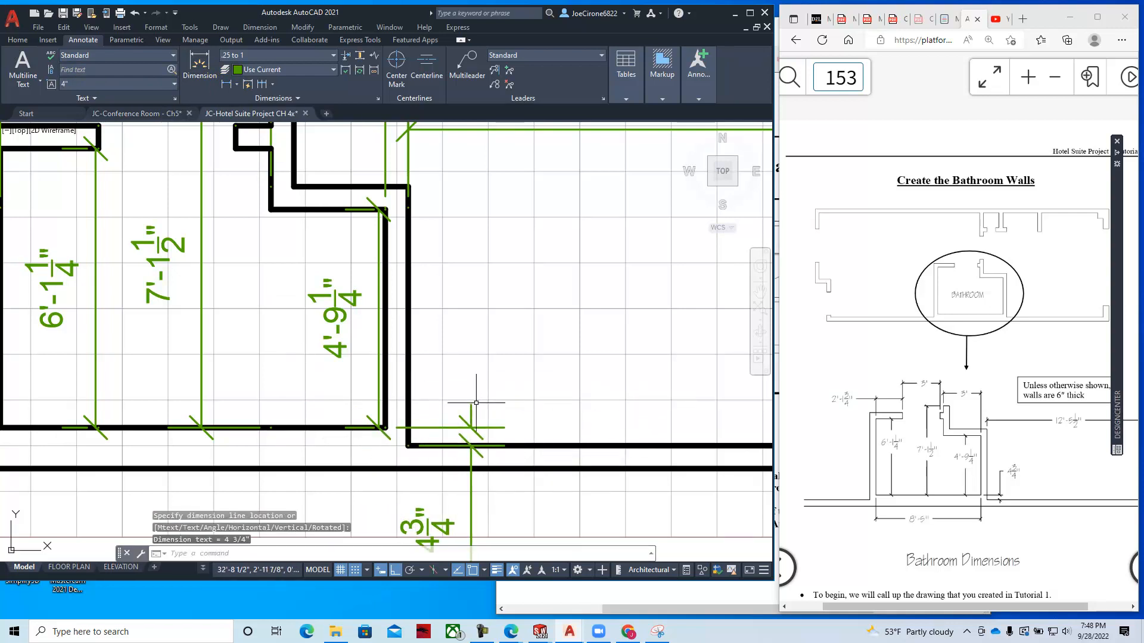
- Move the text and dimension line of the small offset dimension above the bottom wall, just right of the bathroom
{"action": "middle_click_drag", "start_coordinate": [569, 392], "coordinate": [592, 338]}
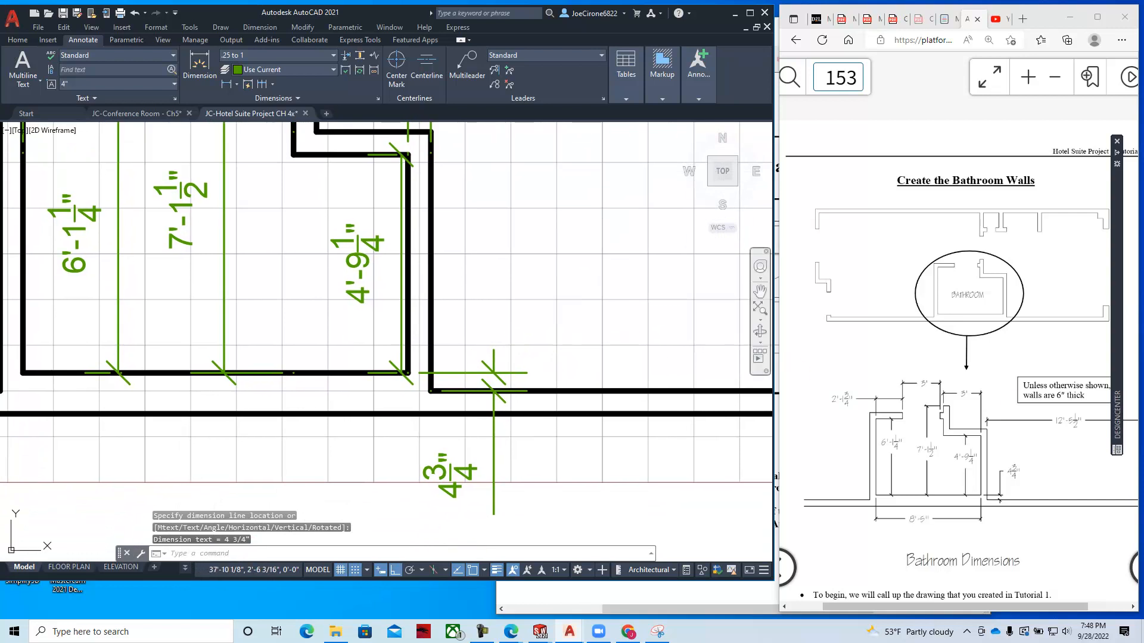
{"action": "left_click", "coordinate": [458, 482]}
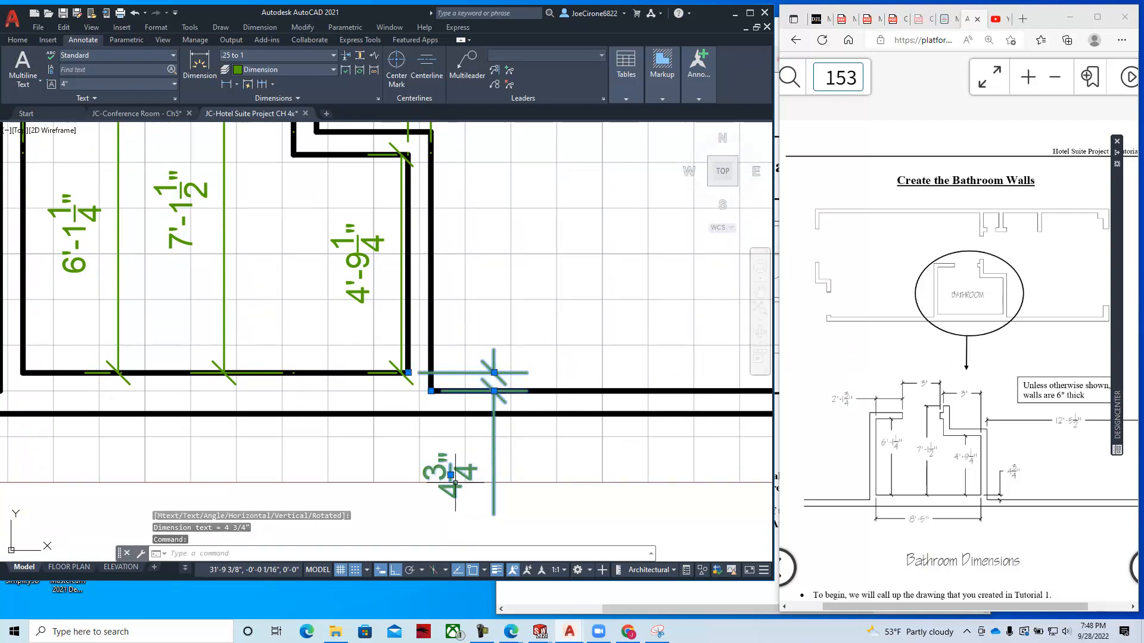
{"action": "left_click", "coordinate": [451, 475]}
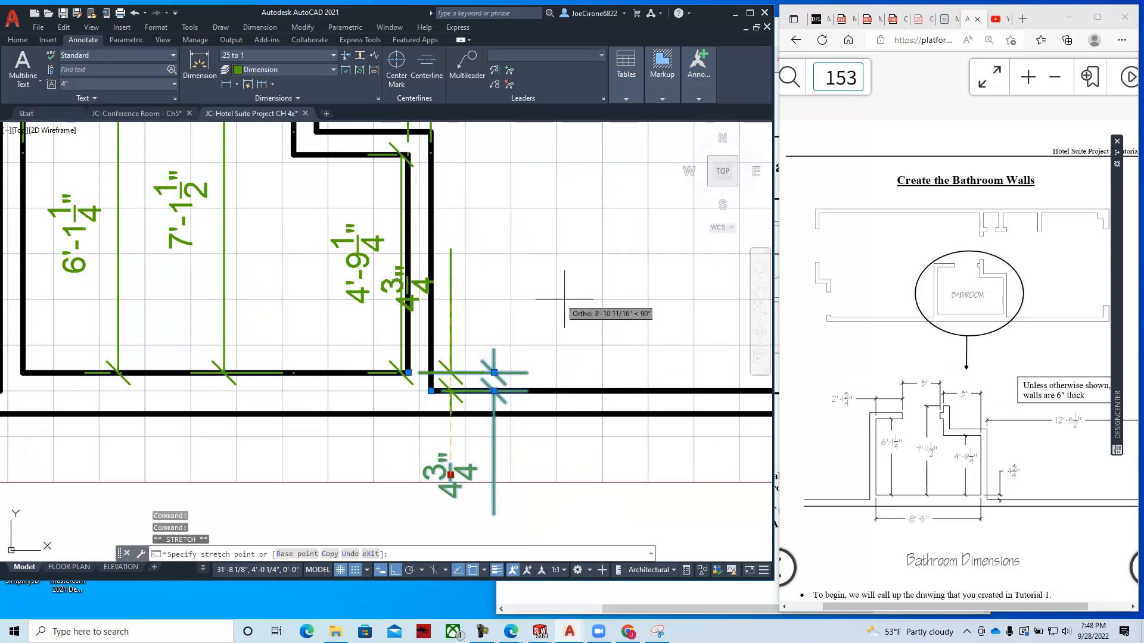
{"action": "left_click", "coordinate": [585, 303]}
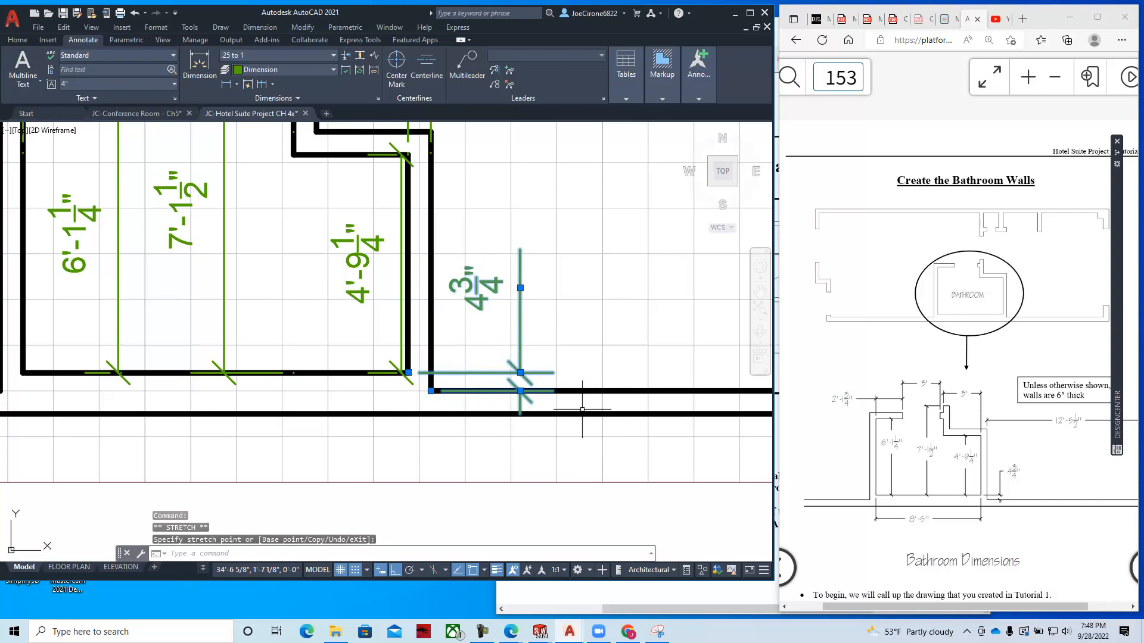
{"action": "key", "text": "Escape"}
{"action": "scroll", "coordinate": [583, 407], "scroll_direction": "down", "scroll_amount": 2}
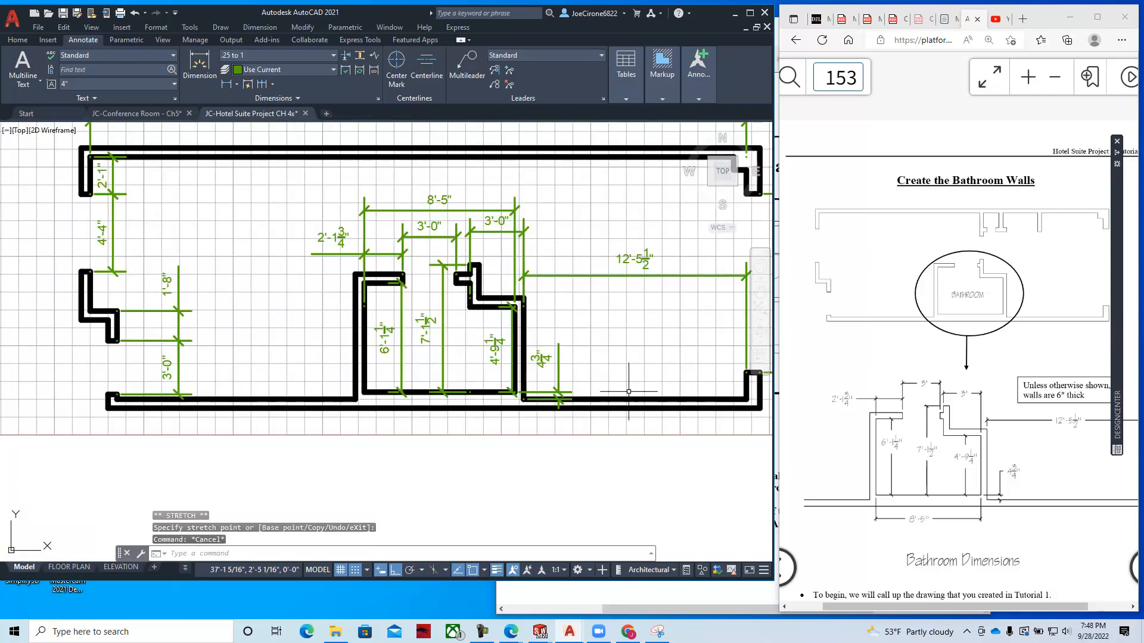
- Compare the drawing with the Bathroom Dimensions figure on tutorial page 153 and enlarge the browser e-book to full screen
{"action": "left_click_drag", "start_coordinate": [1036, 18], "coordinate": [963, 98]}
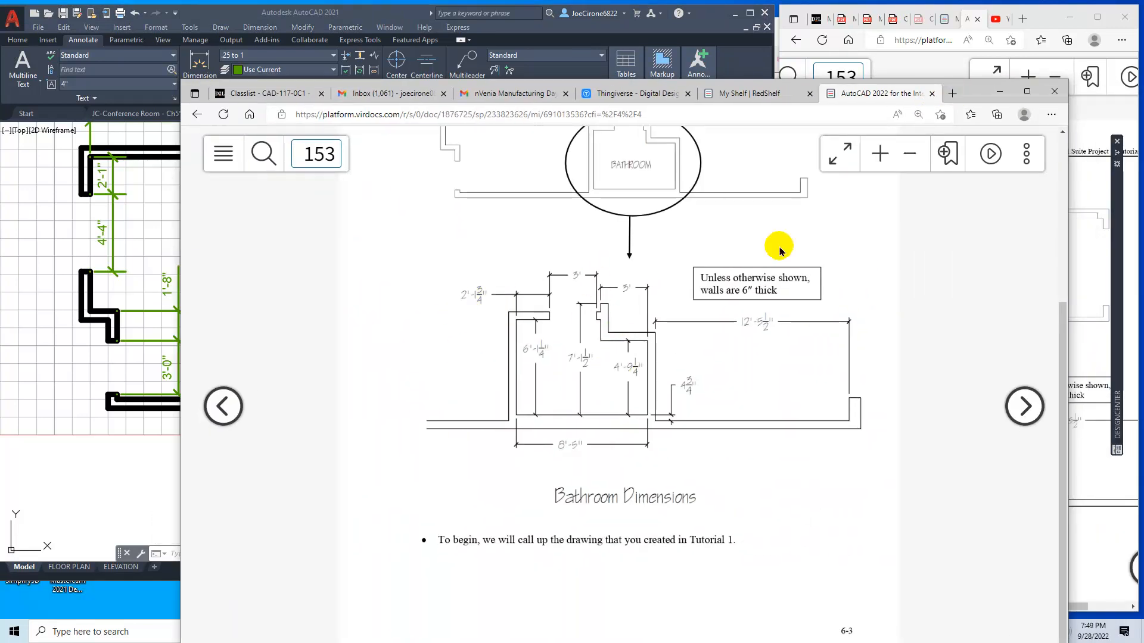
{"action": "mouse_move", "coordinate": [975, 93]}
{"action": "left_mouse_down"}
{"action": "mouse_move", "coordinate": [1143, 131]}
{"action": "mouse_move", "coordinate": [1143, 155]}
{"action": "left_mouse_up"}
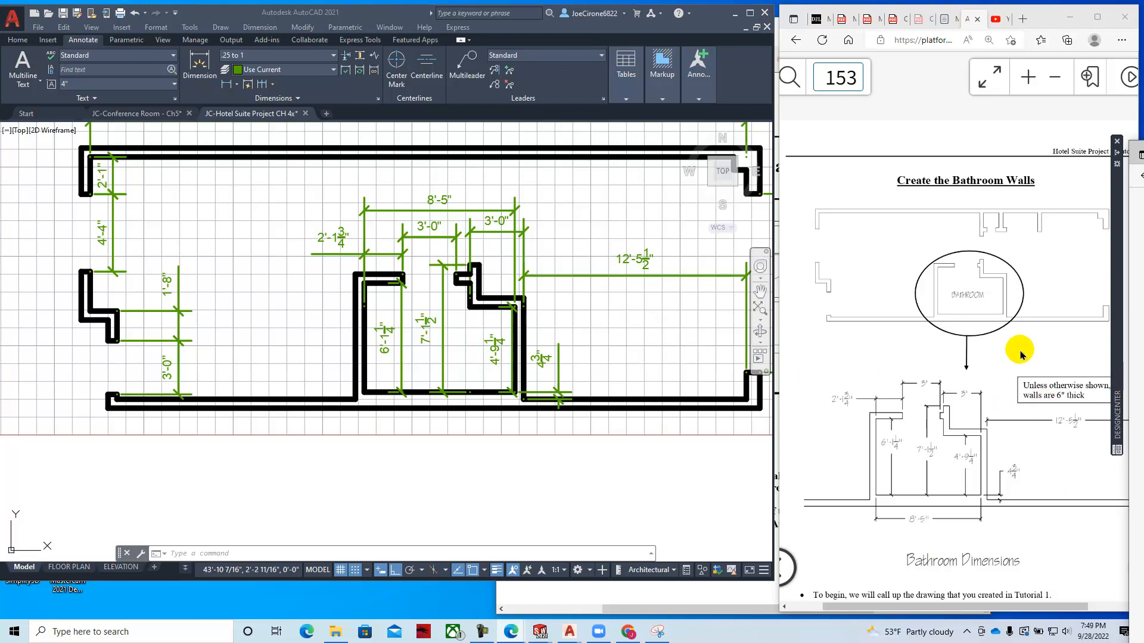
{"action": "left_click_drag", "start_coordinate": [1143, 151], "coordinate": [880, 68]}
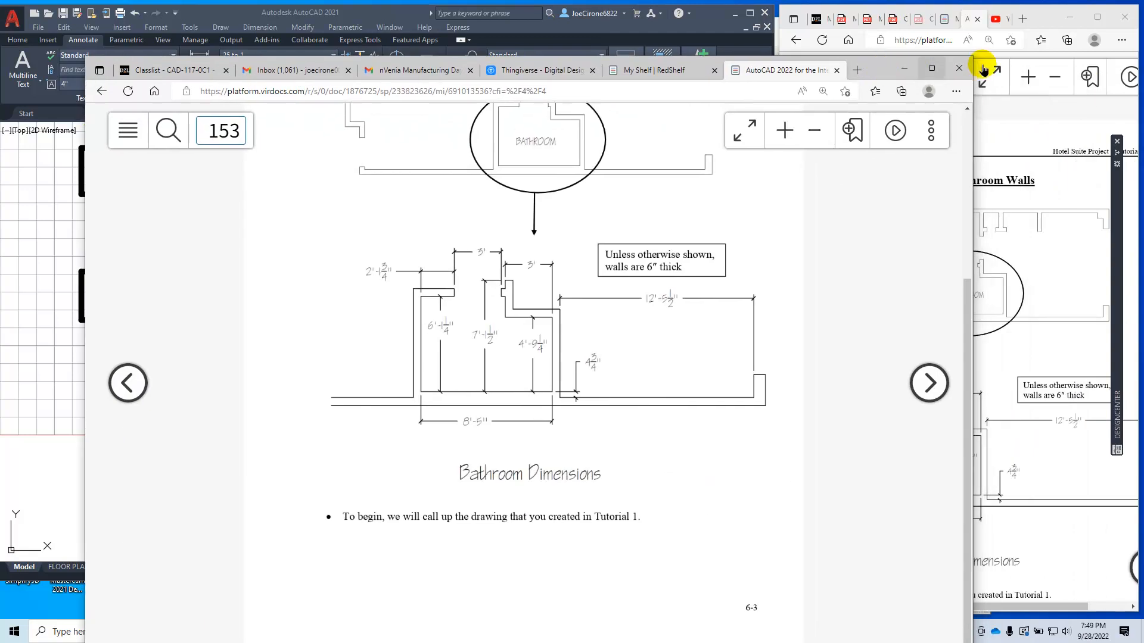
{"action": "left_click", "coordinate": [930, 69]}
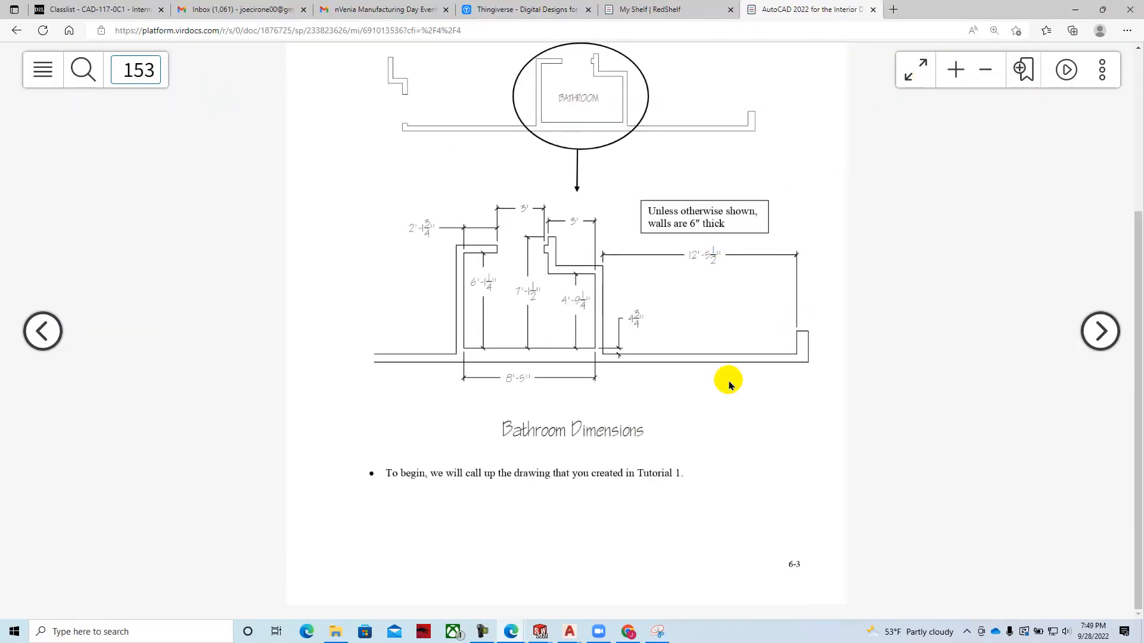
- Page forward through the bathroom wall instructions to page 162 to view the completed bathroom floor plan
{"action": "left_click", "coordinate": [1103, 334]}
{"action": "left_click", "coordinate": [1103, 335]}
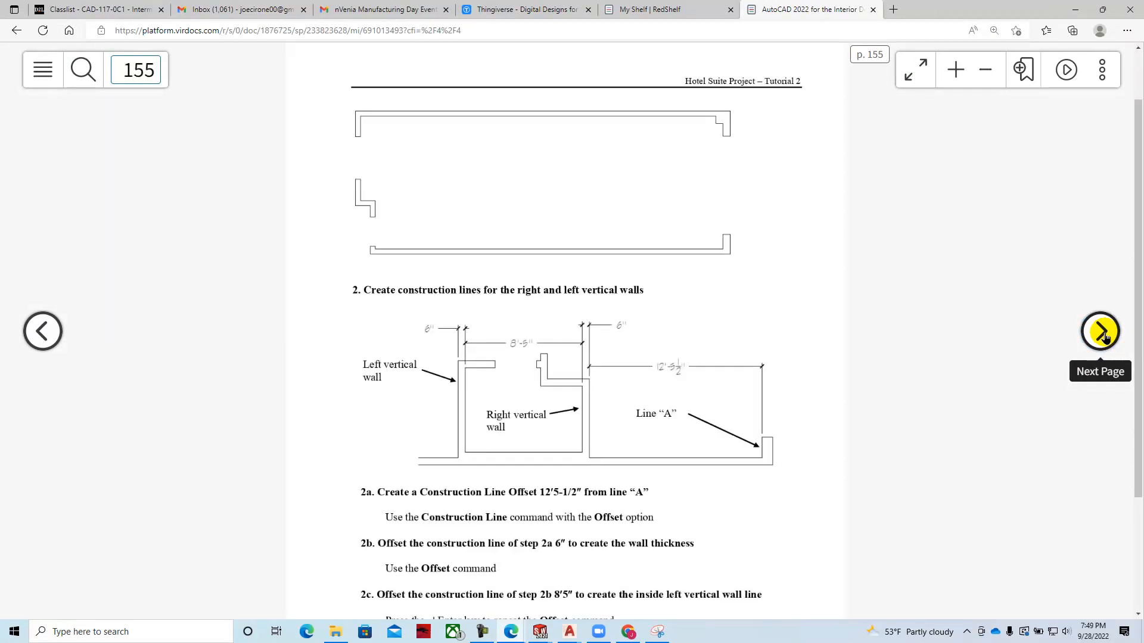
{"action": "left_click", "coordinate": [1103, 336]}
{"action": "left_click", "coordinate": [1103, 335]}
{"action": "left_click", "coordinate": [1103, 335]}
{"action": "left_click", "coordinate": [1104, 335]}
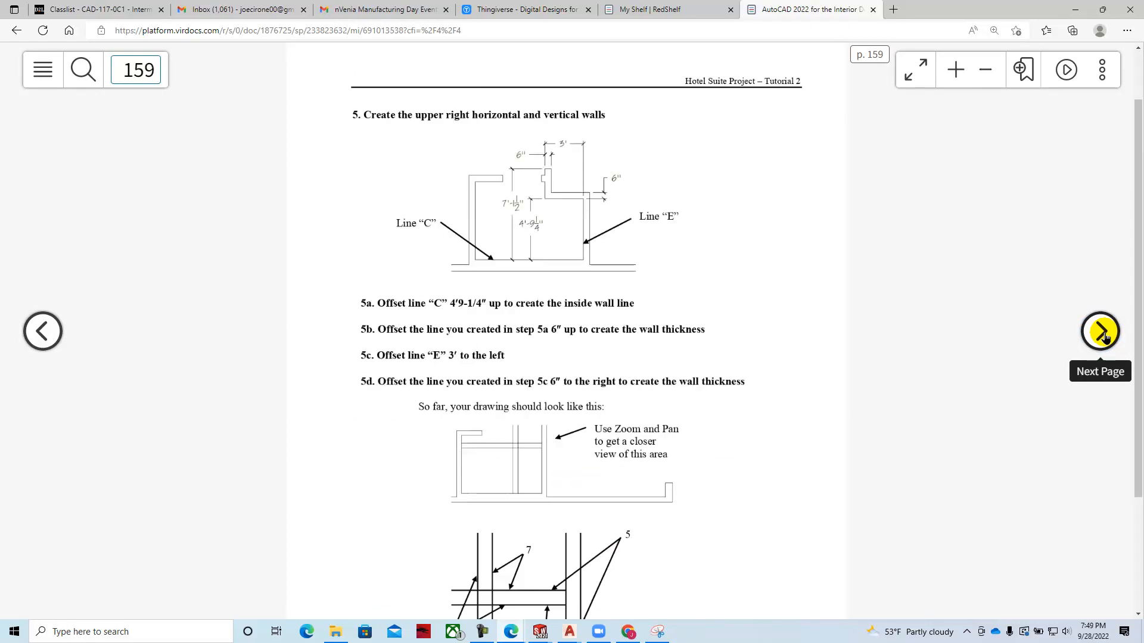
{"action": "left_click", "coordinate": [1100, 337]}
{"action": "left_click", "coordinate": [1099, 338]}
{"action": "left_click", "coordinate": [1100, 337]}
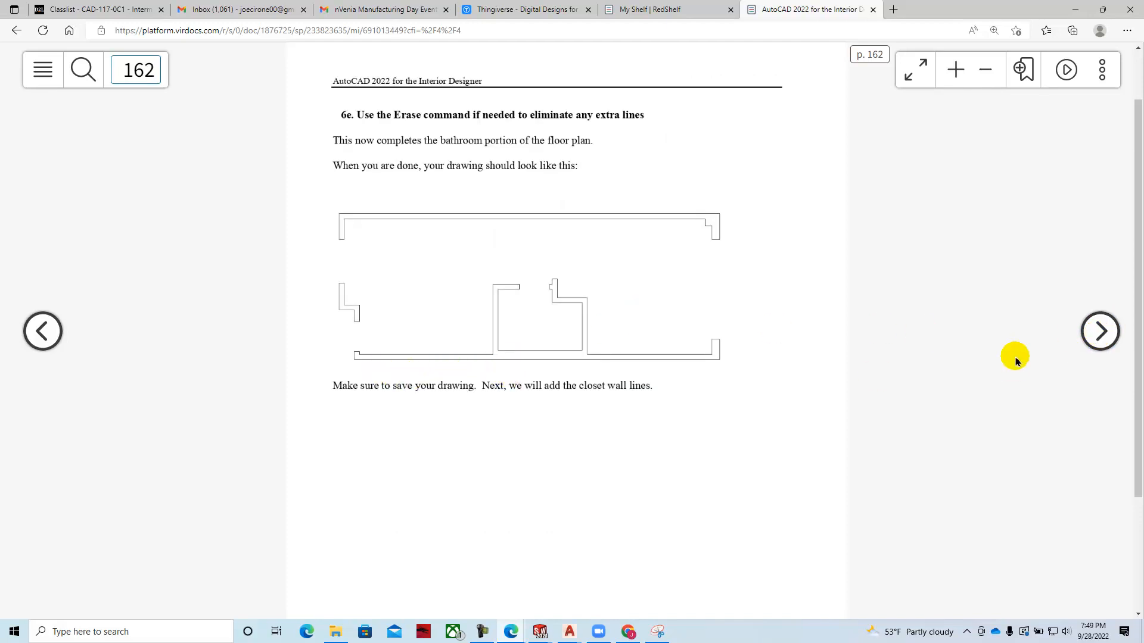
- Page forward in the e-book to the closet wall instructions and examine the Closet Dimensions figure on page 163
{"action": "left_click", "coordinate": [1095, 341]}
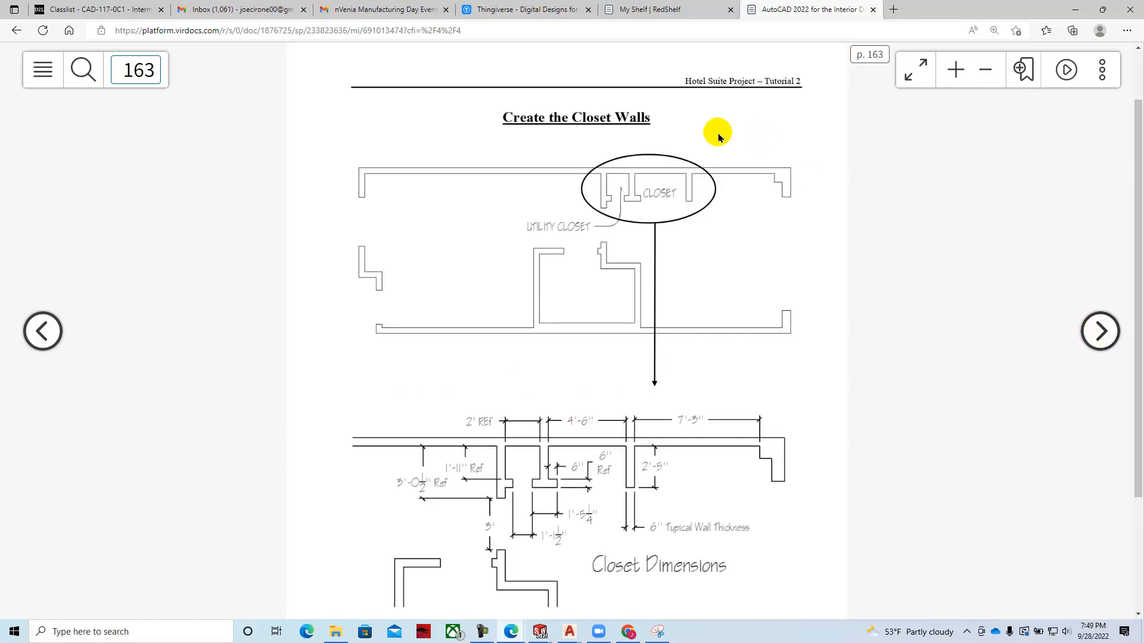
{"action": "left_click", "coordinate": [1097, 331]}
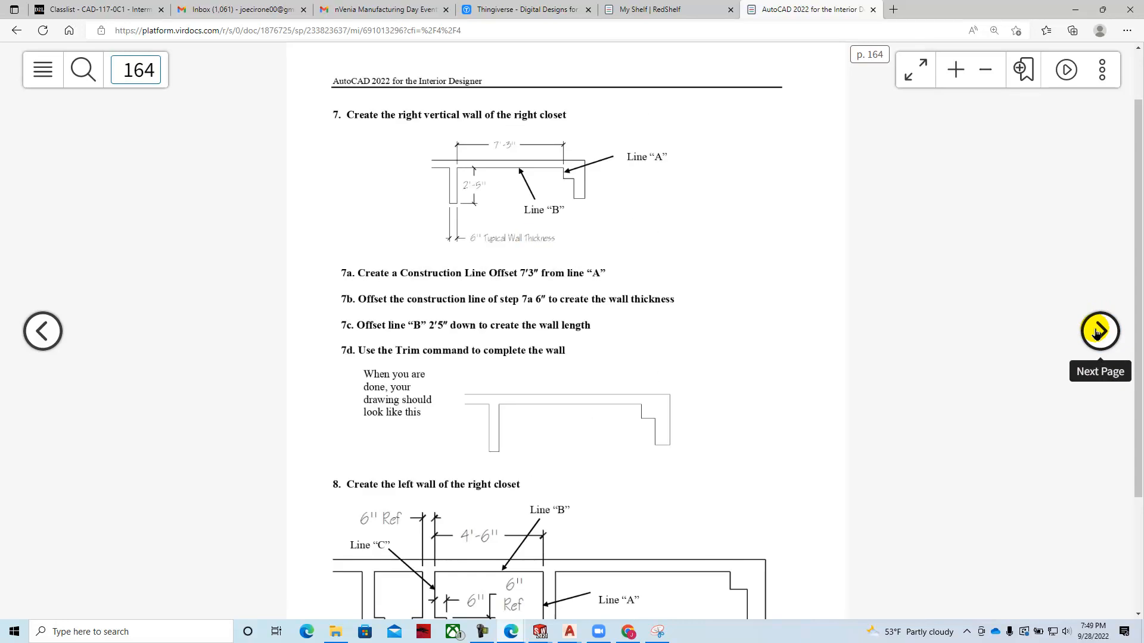
{"action": "left_click", "coordinate": [43, 331]}
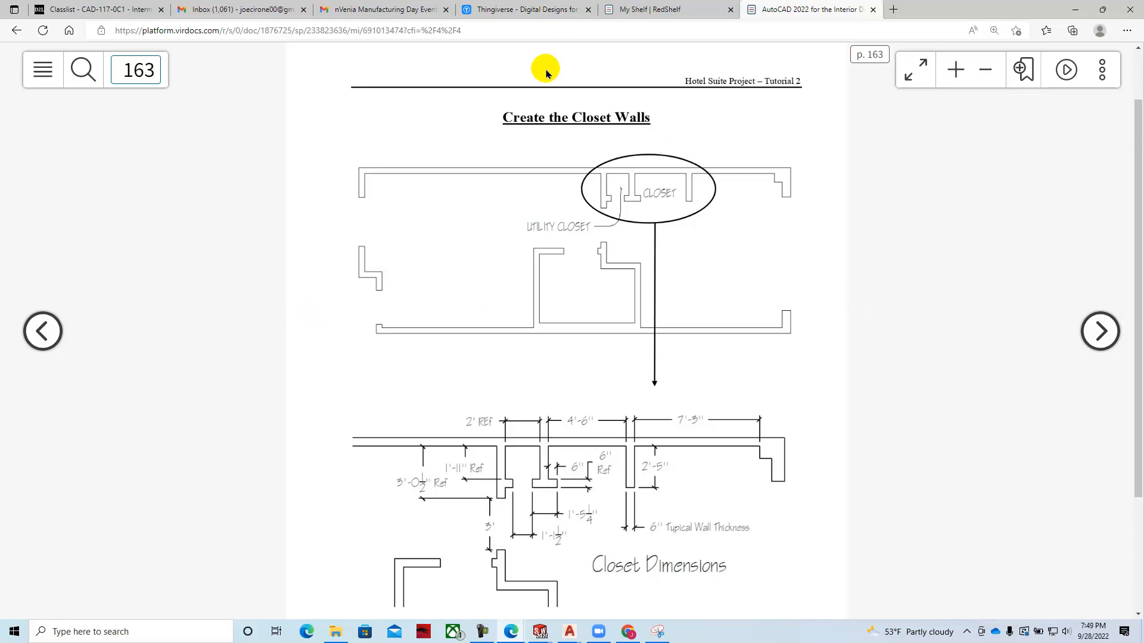
{"action": "scroll", "coordinate": [858, 327], "scroll_direction": "down", "scroll_amount": 3}
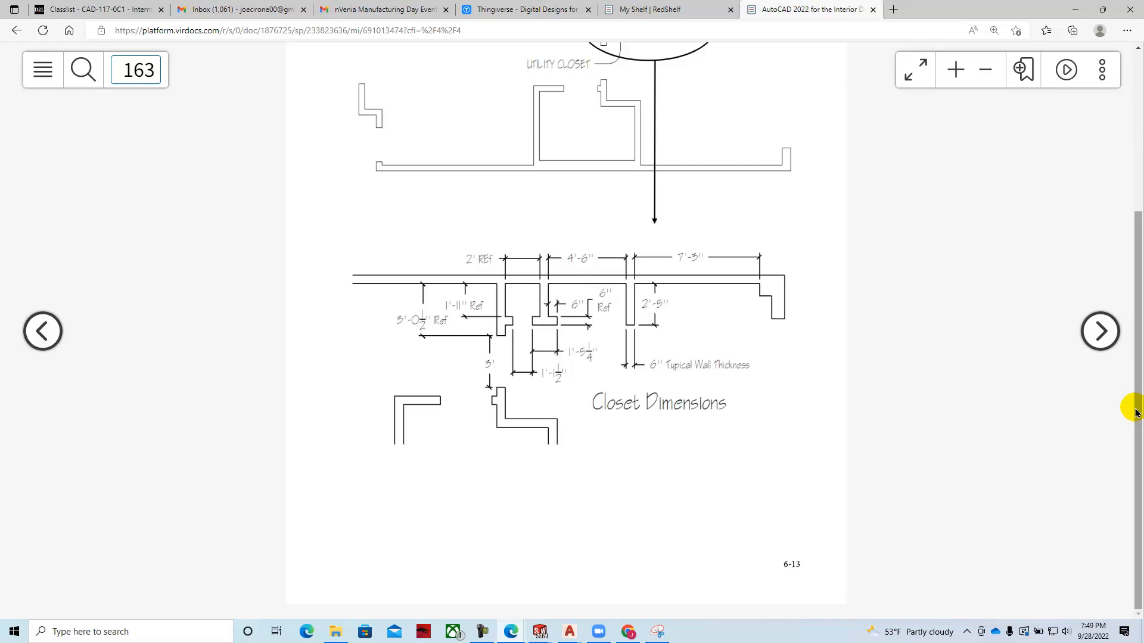
{"action": "left_click_drag", "start_coordinate": [1131, 406], "coordinate": [1134, 248]}
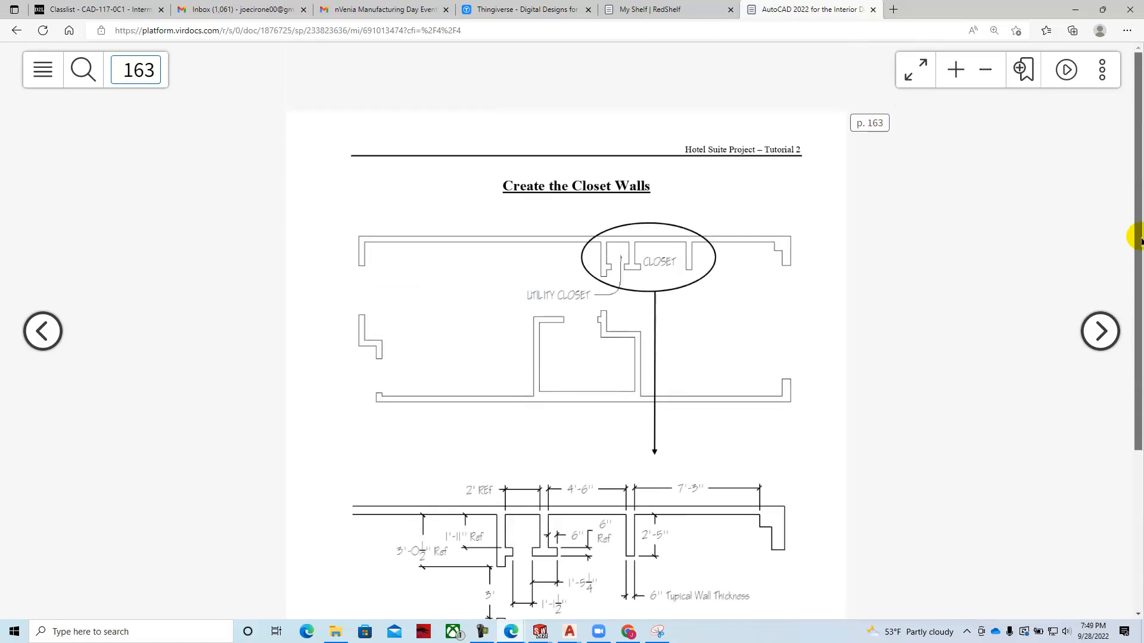
- Switch to the college course site and open the Module 6 2022 content of the CAD-134-0C1 Basic AutoCAD Interior Design course
{"action": "left_click", "coordinate": [106, 8]}
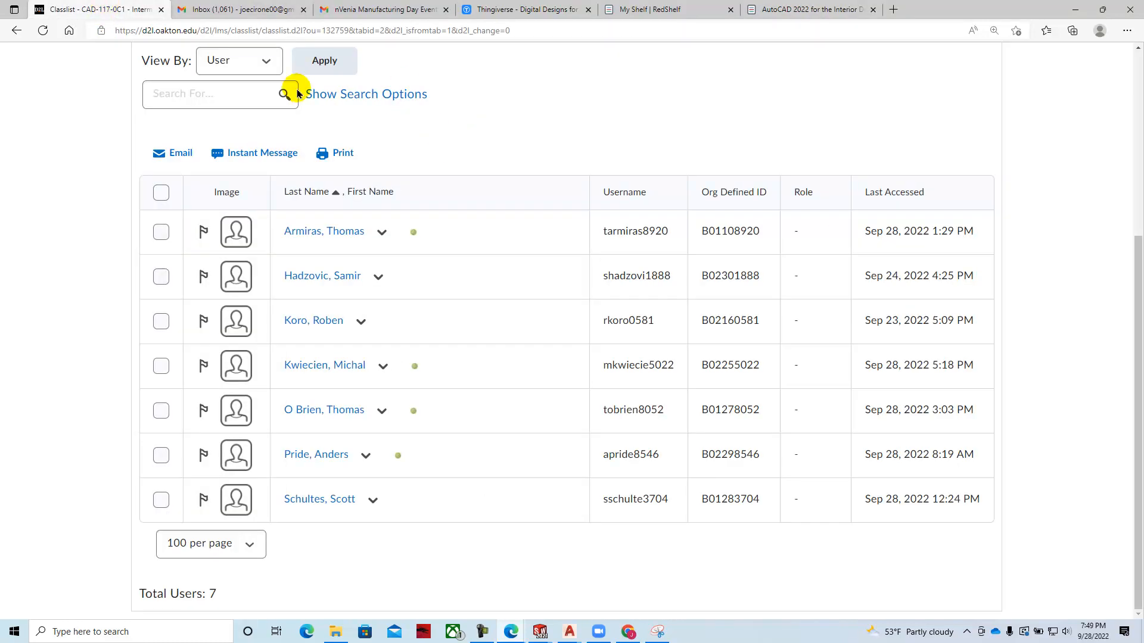
{"action": "scroll", "coordinate": [119, 72], "scroll_direction": "up", "scroll_amount": 5}
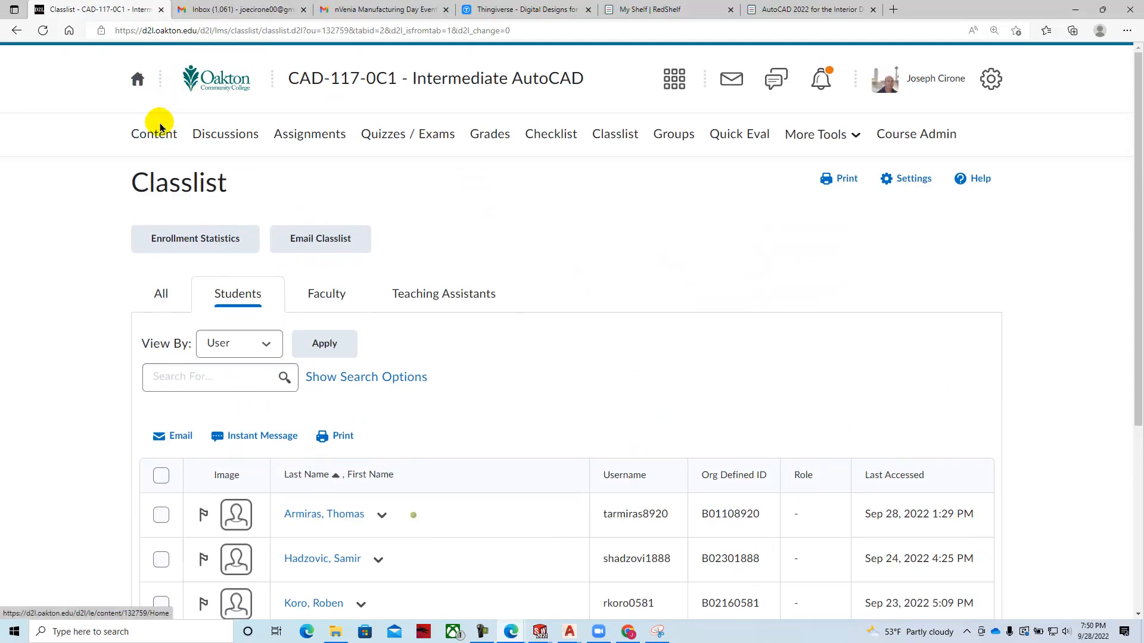
{"action": "left_click", "coordinate": [160, 134]}
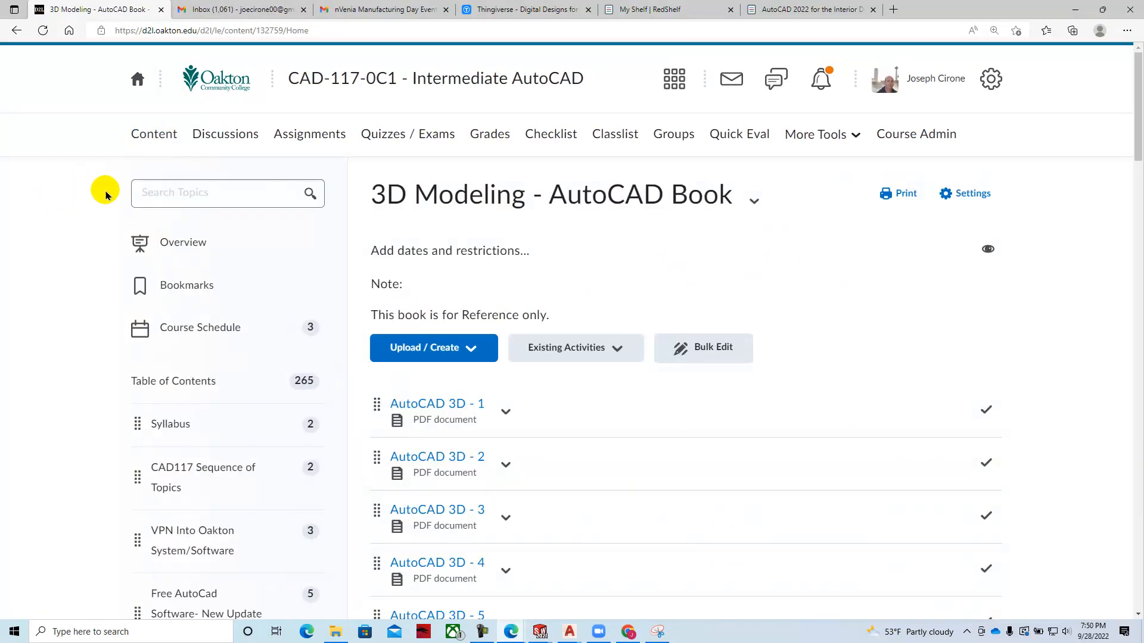
{"action": "left_click", "coordinate": [134, 82]}
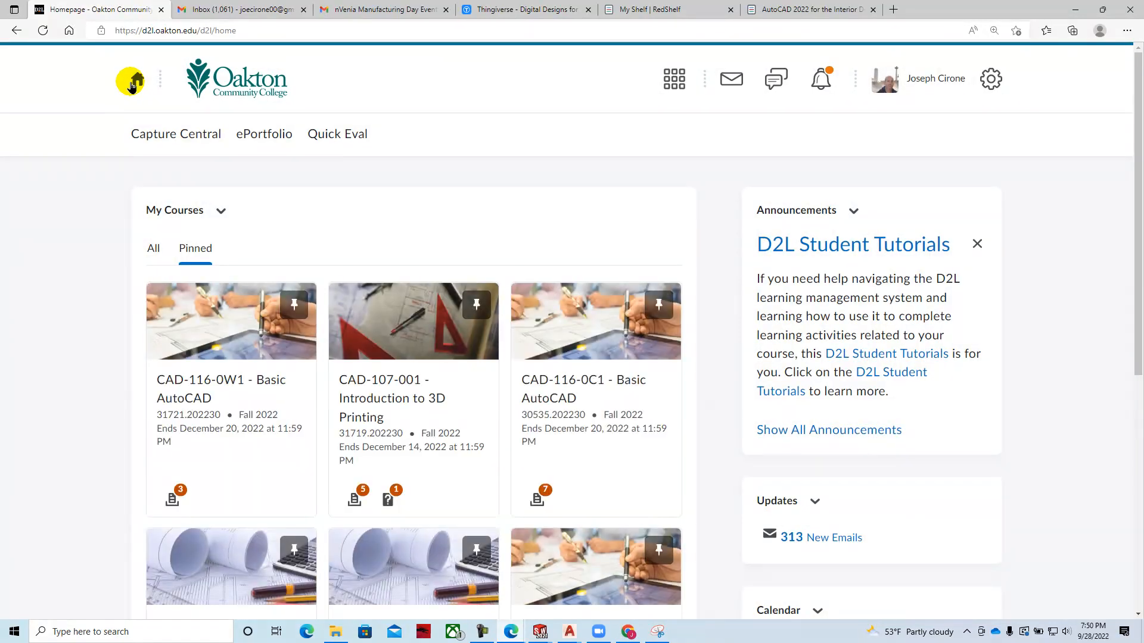
{"action": "scroll", "coordinate": [244, 286], "scroll_direction": "down", "scroll_amount": 5}
{"action": "left_click", "coordinate": [238, 296]}
{"action": "left_click", "coordinate": [138, 135]}
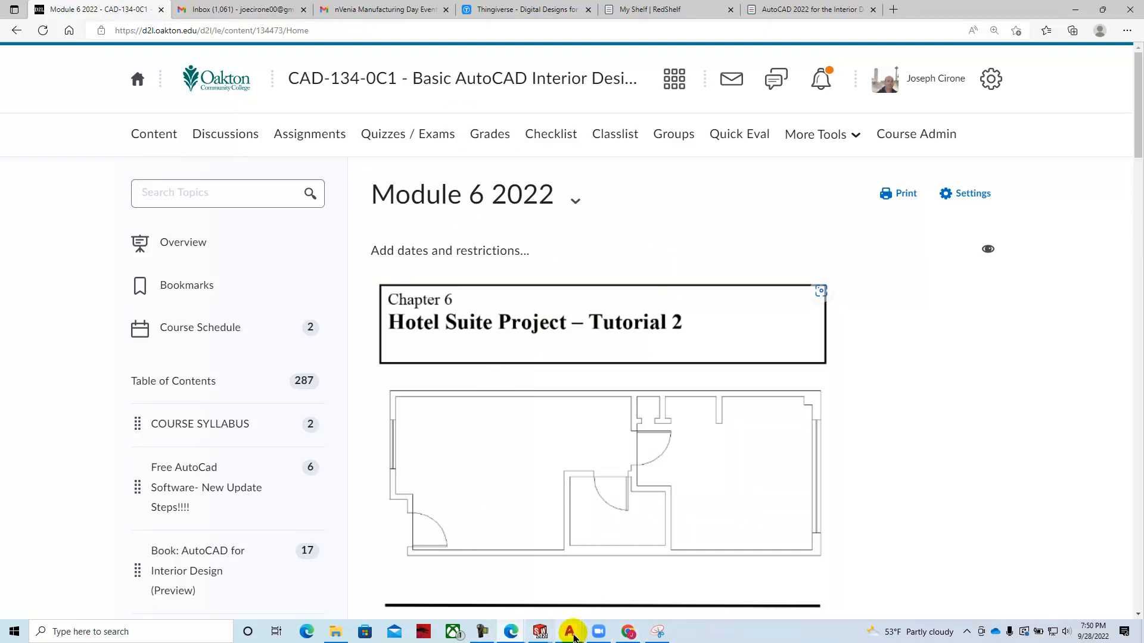
- Switch to AutoCAD, maximize it, and save the hotel suite drawing under the new name JC-Hotel Suite Project CH 6 in the CAD-134 folder
{"action": "mouse_move", "coordinate": [576, 638]}
{"action": "left_click", "coordinate": [597, 576]}
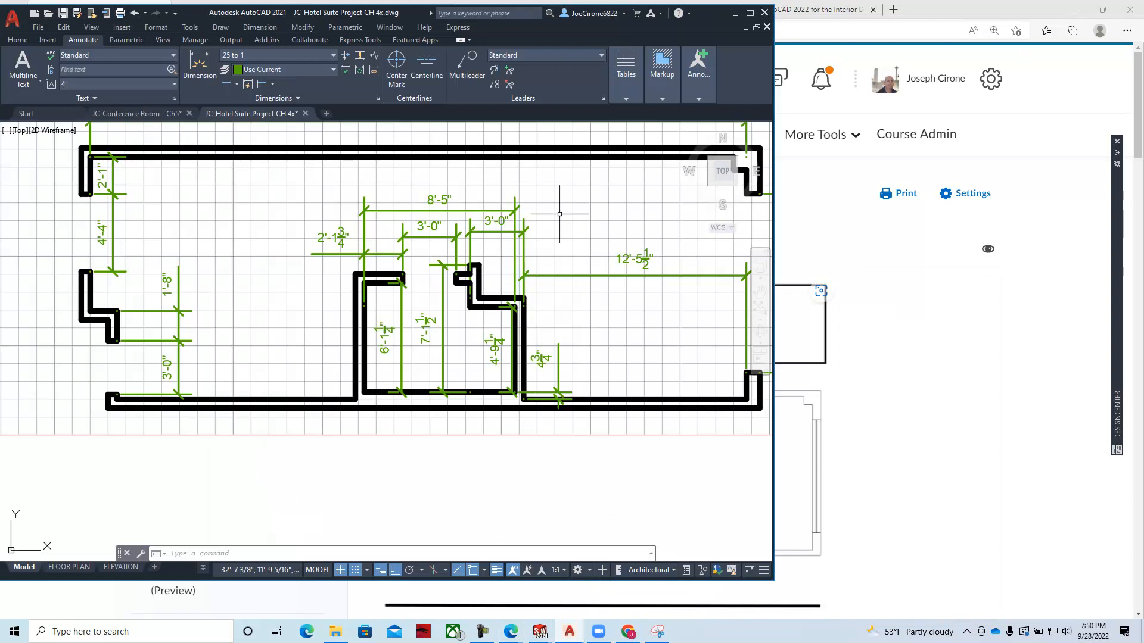
{"action": "left_click", "coordinate": [750, 13]}
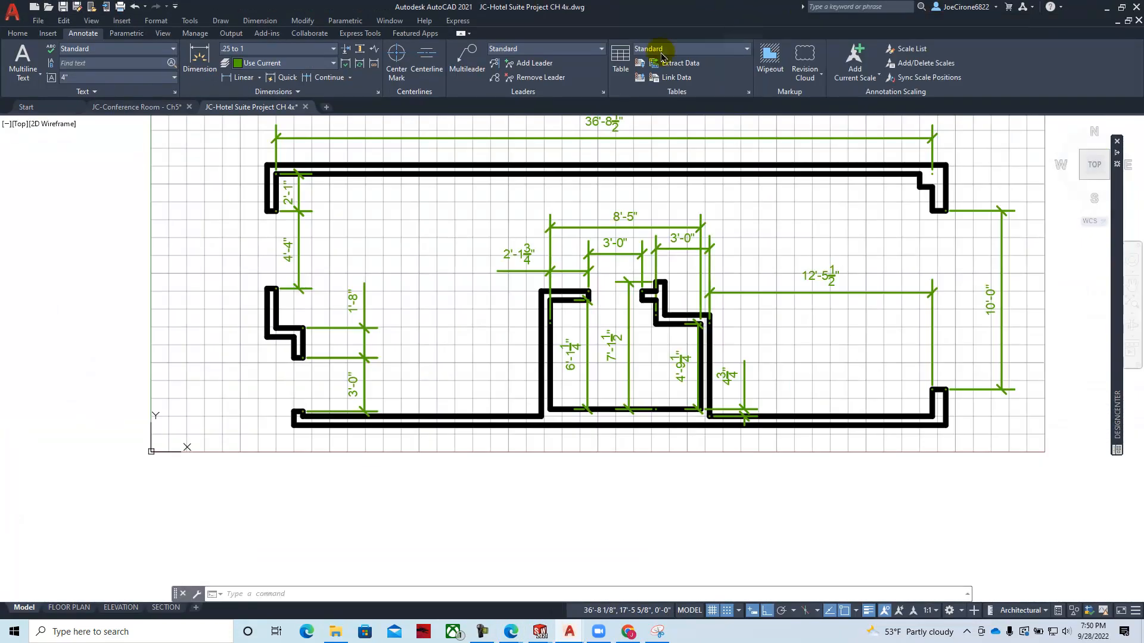
{"action": "left_click", "coordinate": [33, 21]}
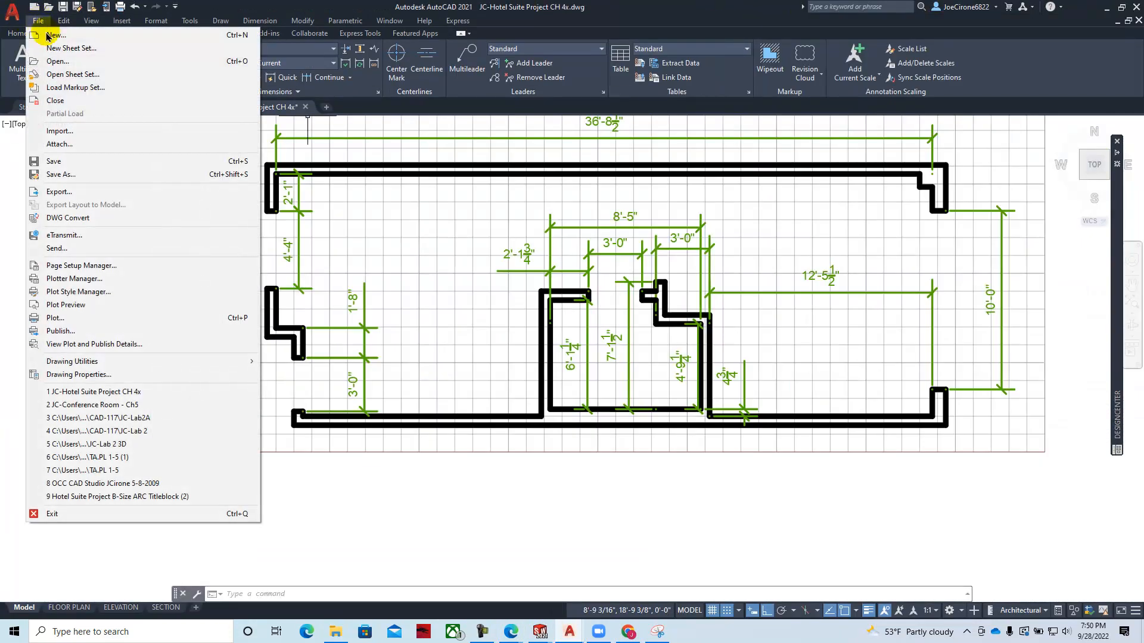
{"action": "left_click", "coordinate": [62, 175]}
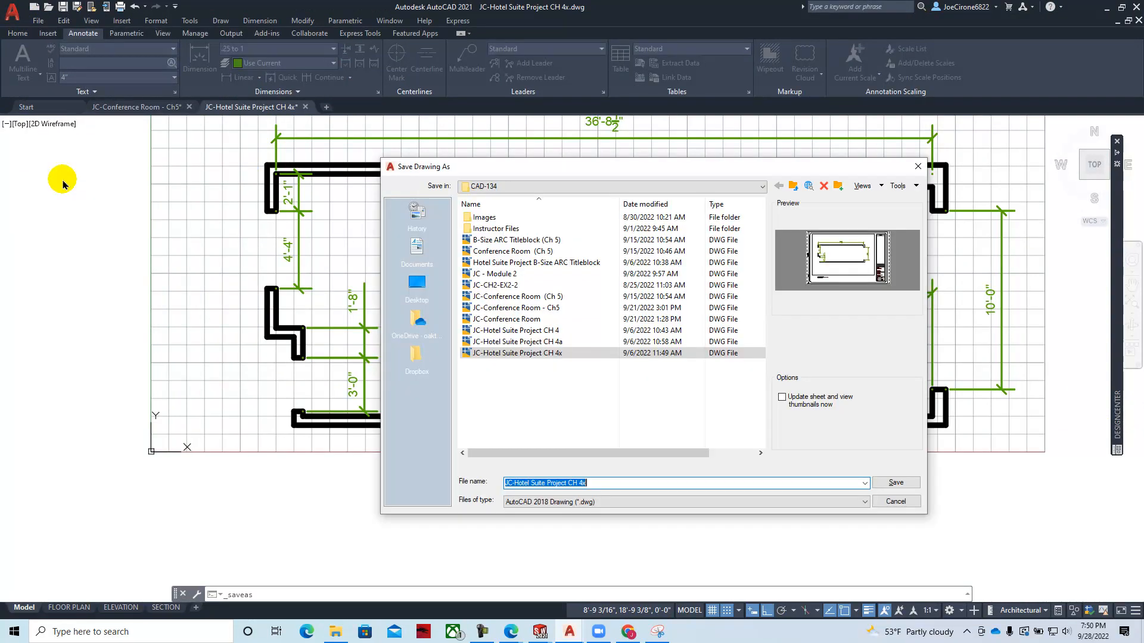
{"action": "left_click", "coordinate": [594, 486]}
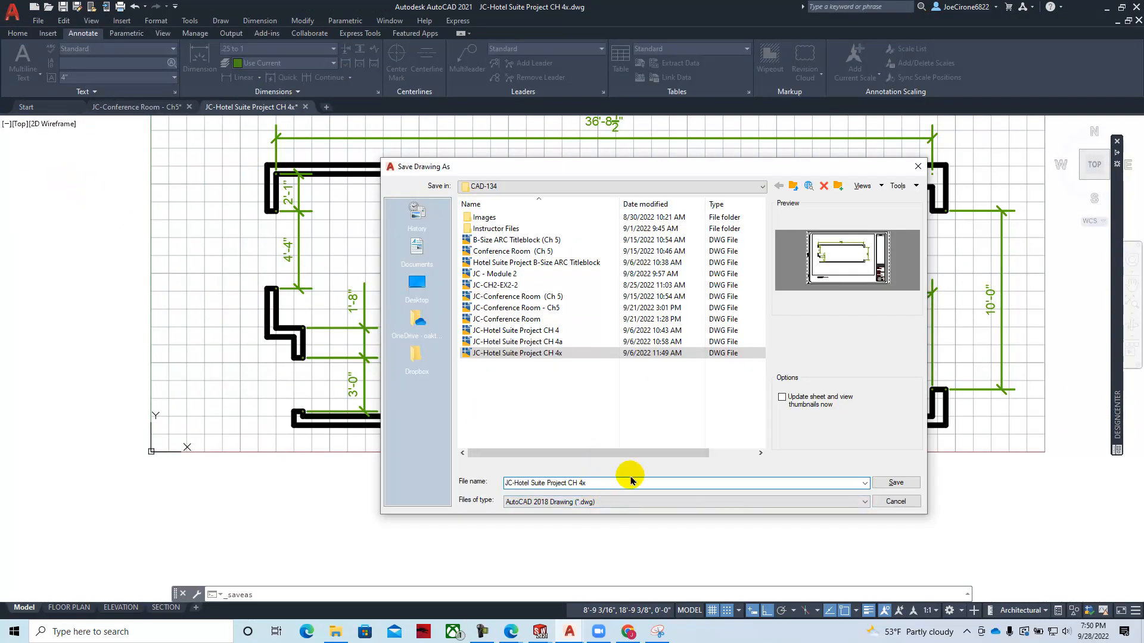
{"action": "key", "text": "BackSpace"}
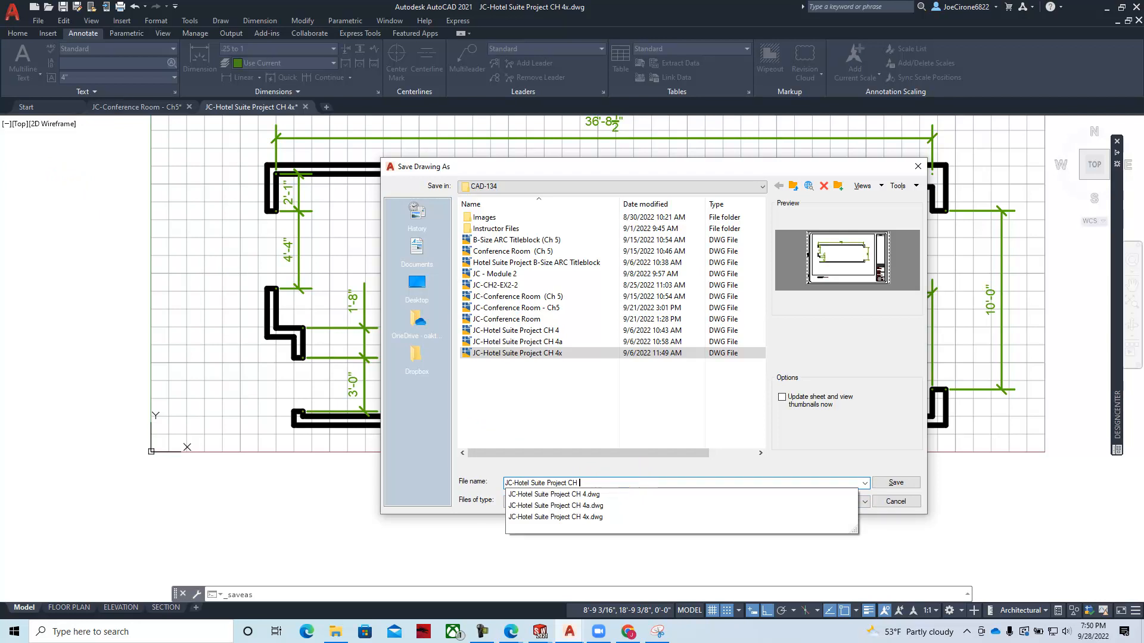
{"action": "type", "text": "6"}
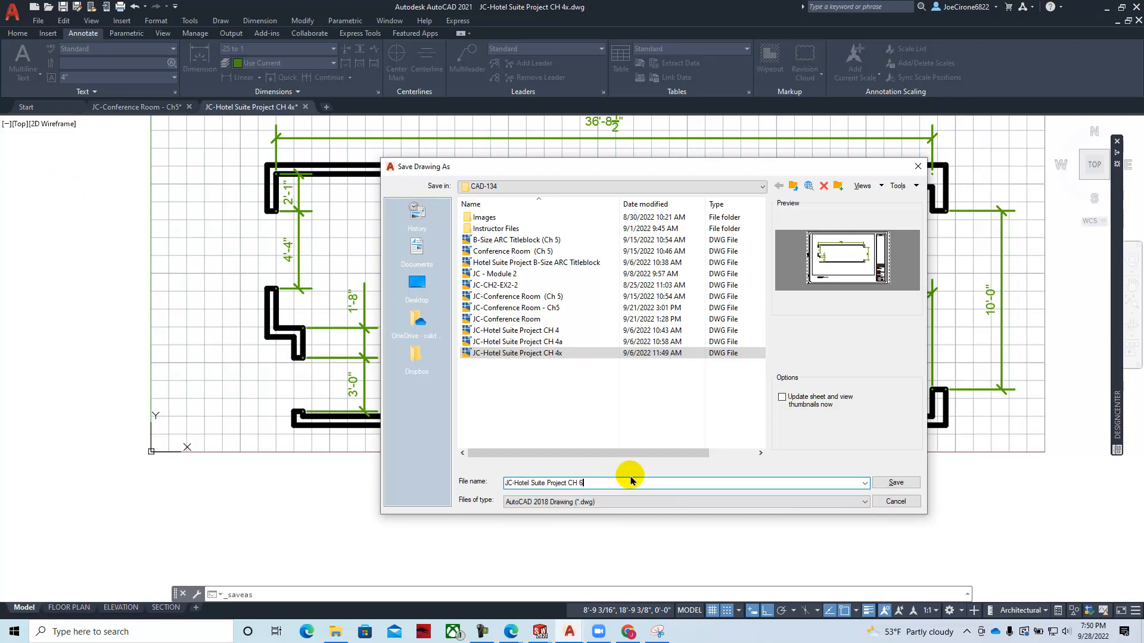
{"action": "left_click", "coordinate": [899, 486]}
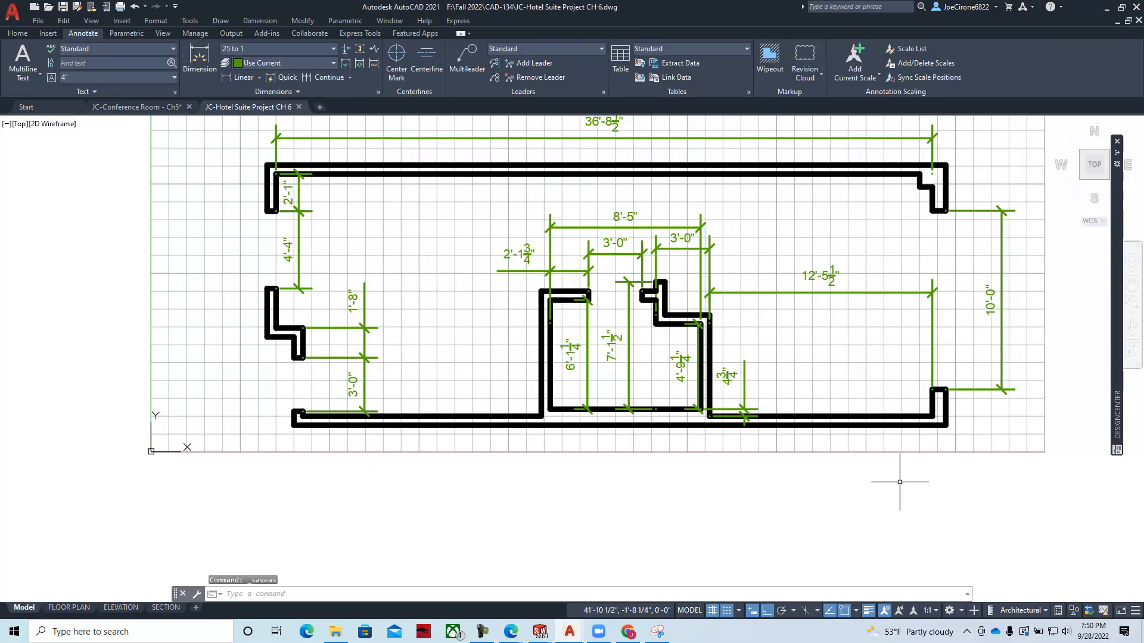
- Display the drawing's FLOOR PLAN layout, and return to the browser to view the Module 6 2022 course page down to its learning objectives
{"action": "middle_click_drag", "start_coordinate": [755, 328], "coordinate": [698, 371]}
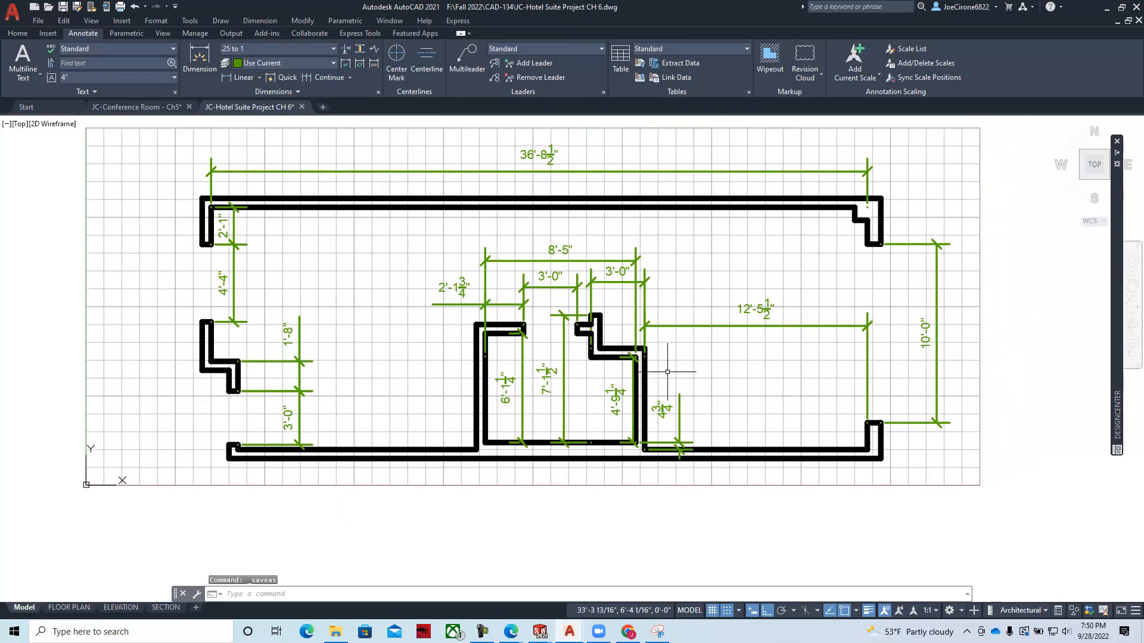
{"action": "left_click", "coordinate": [69, 607]}
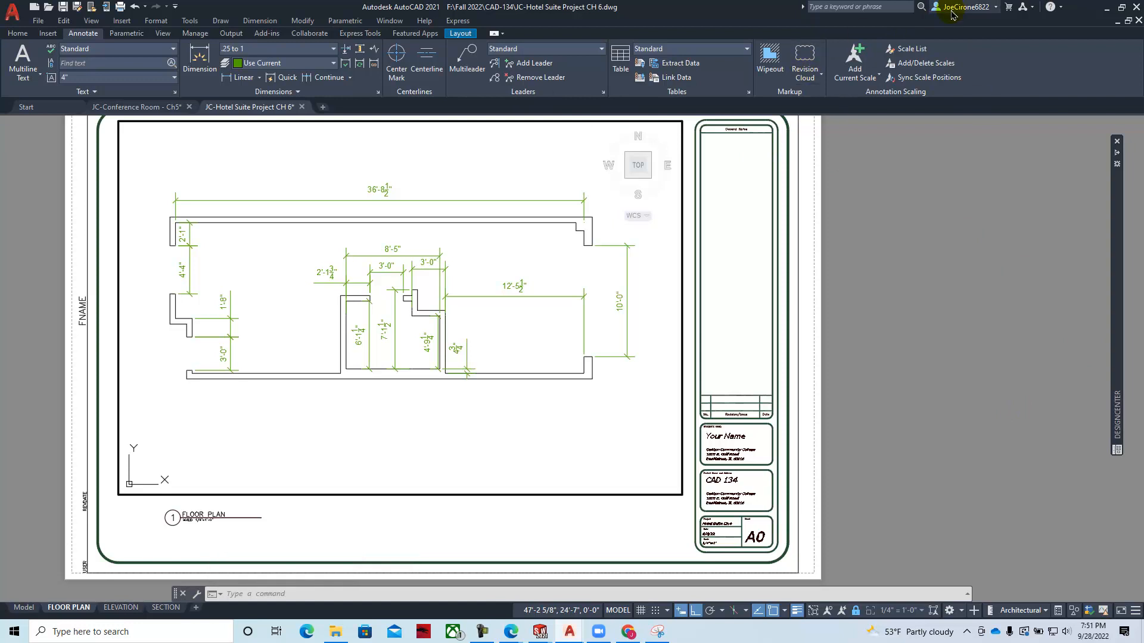
{"action": "left_click", "coordinate": [1105, 11]}
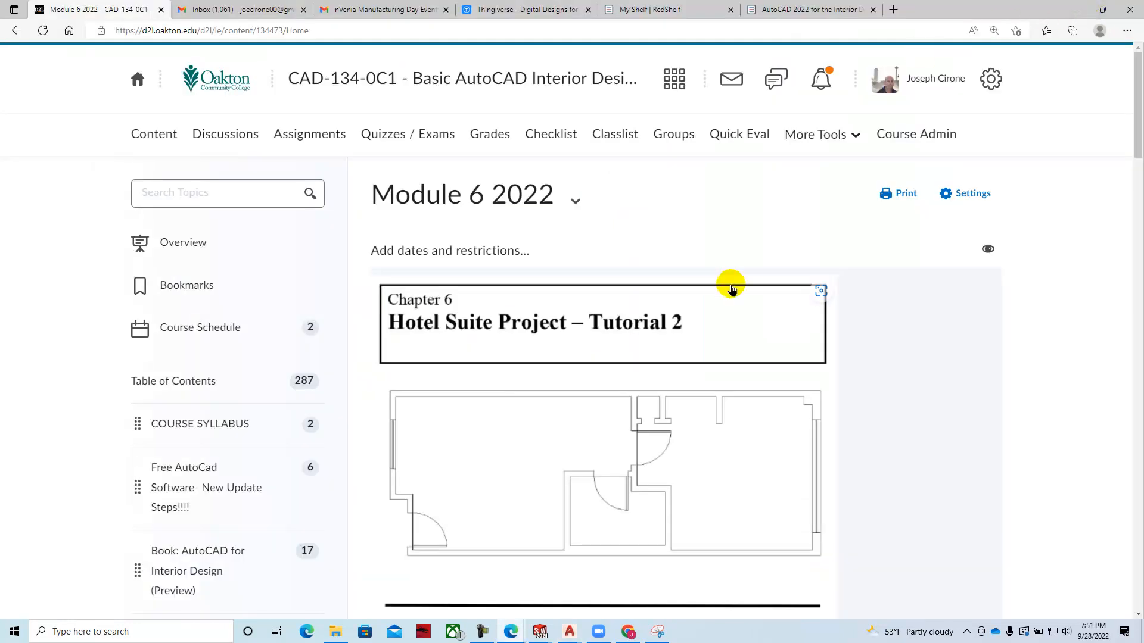
{"action": "scroll", "coordinate": [732, 289], "scroll_direction": "down", "scroll_amount": 4}
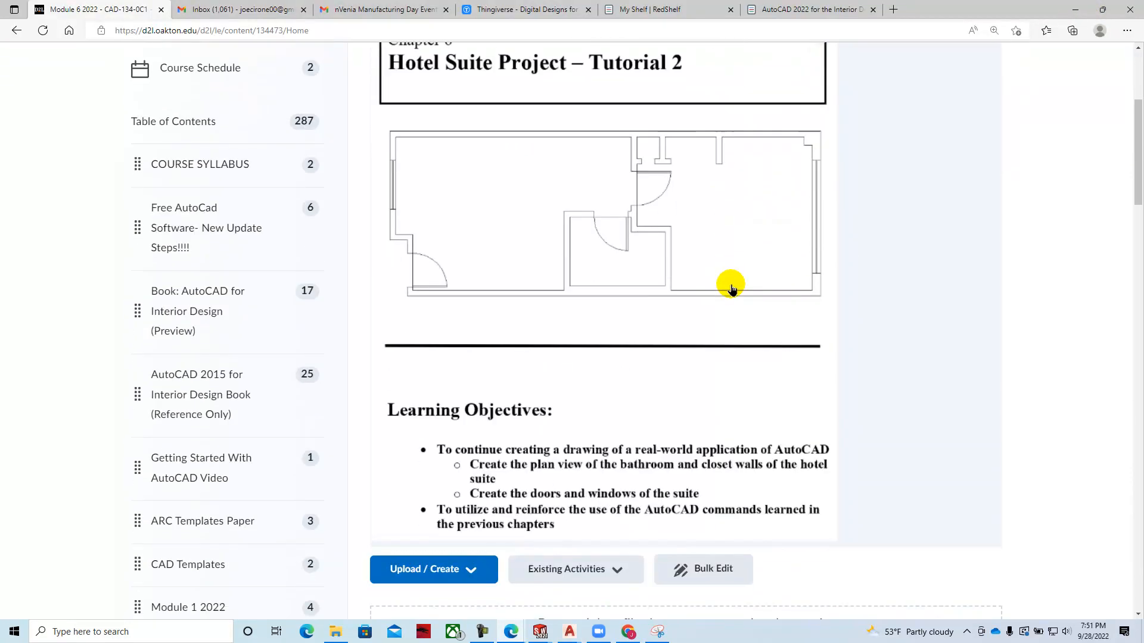